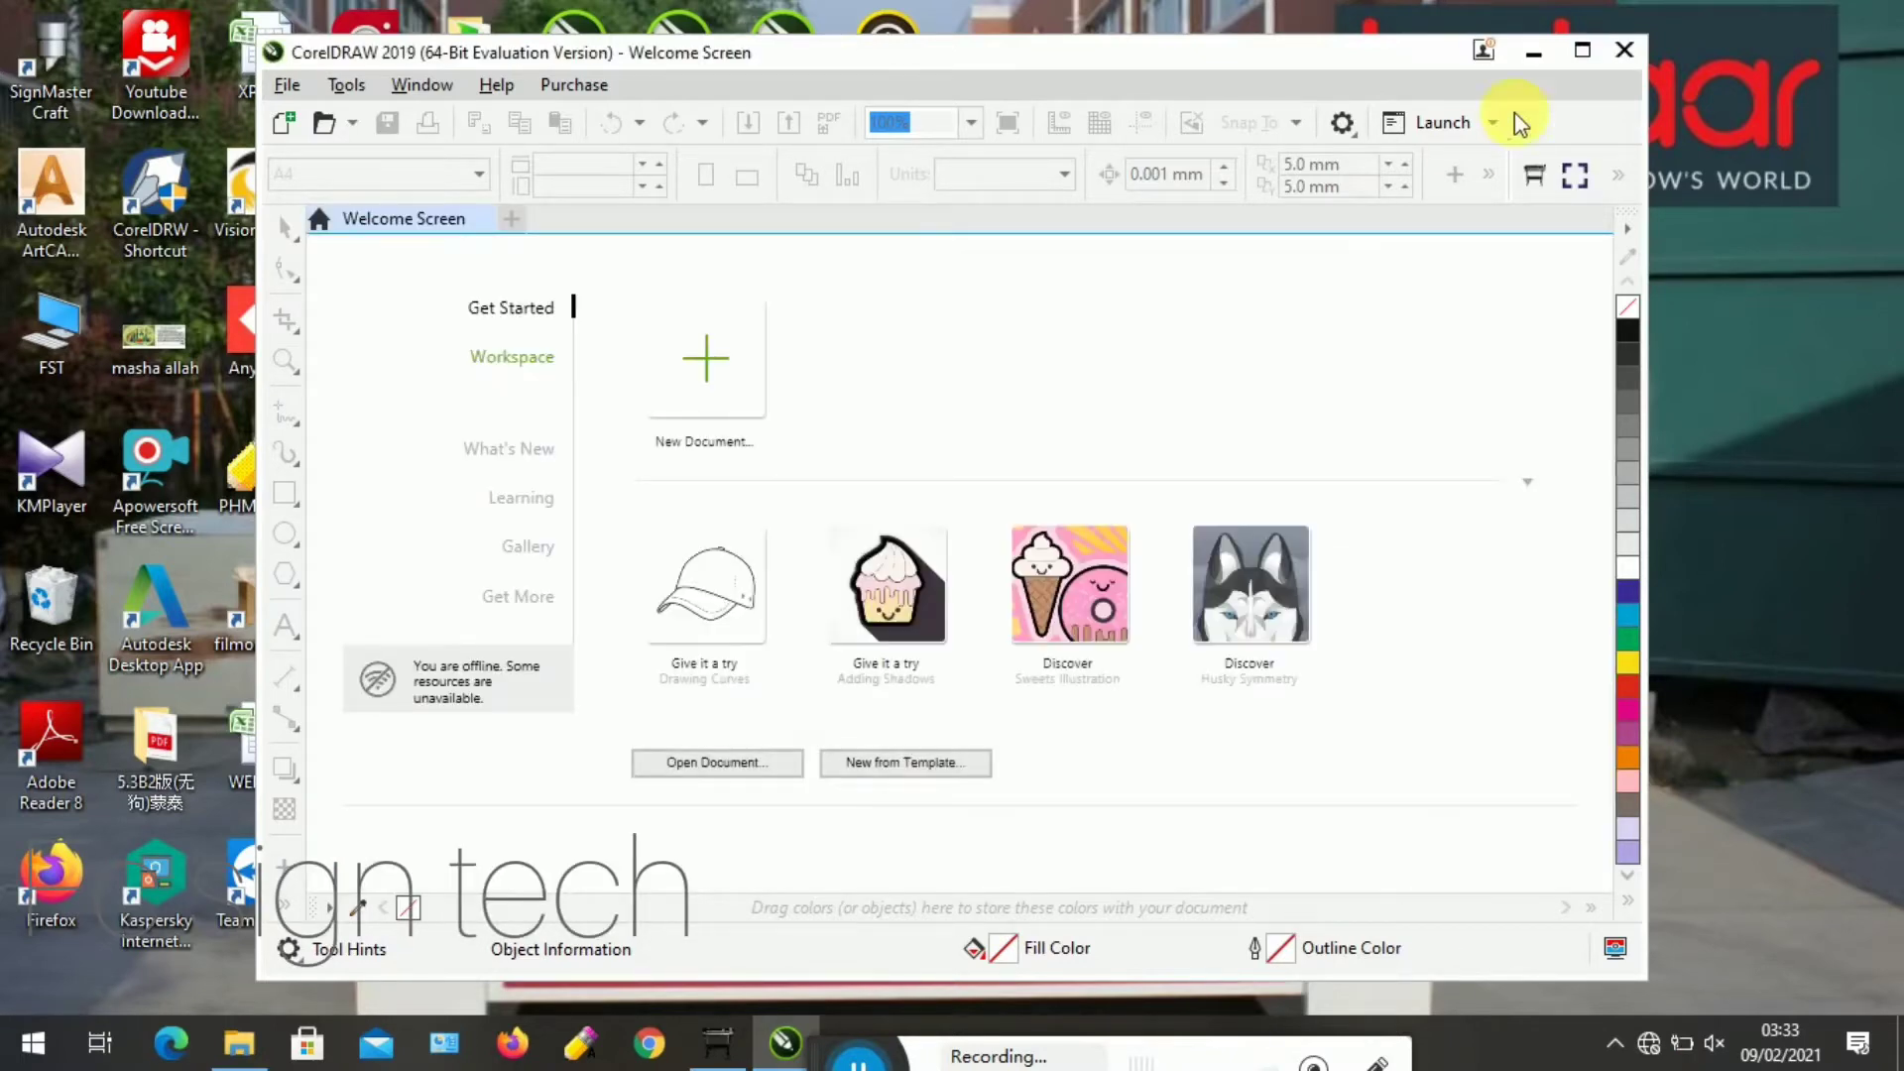
Maximize CorelDRAW and create a new A4 document with the default settings
{"action": "left_click", "coordinate": [1581, 51]}
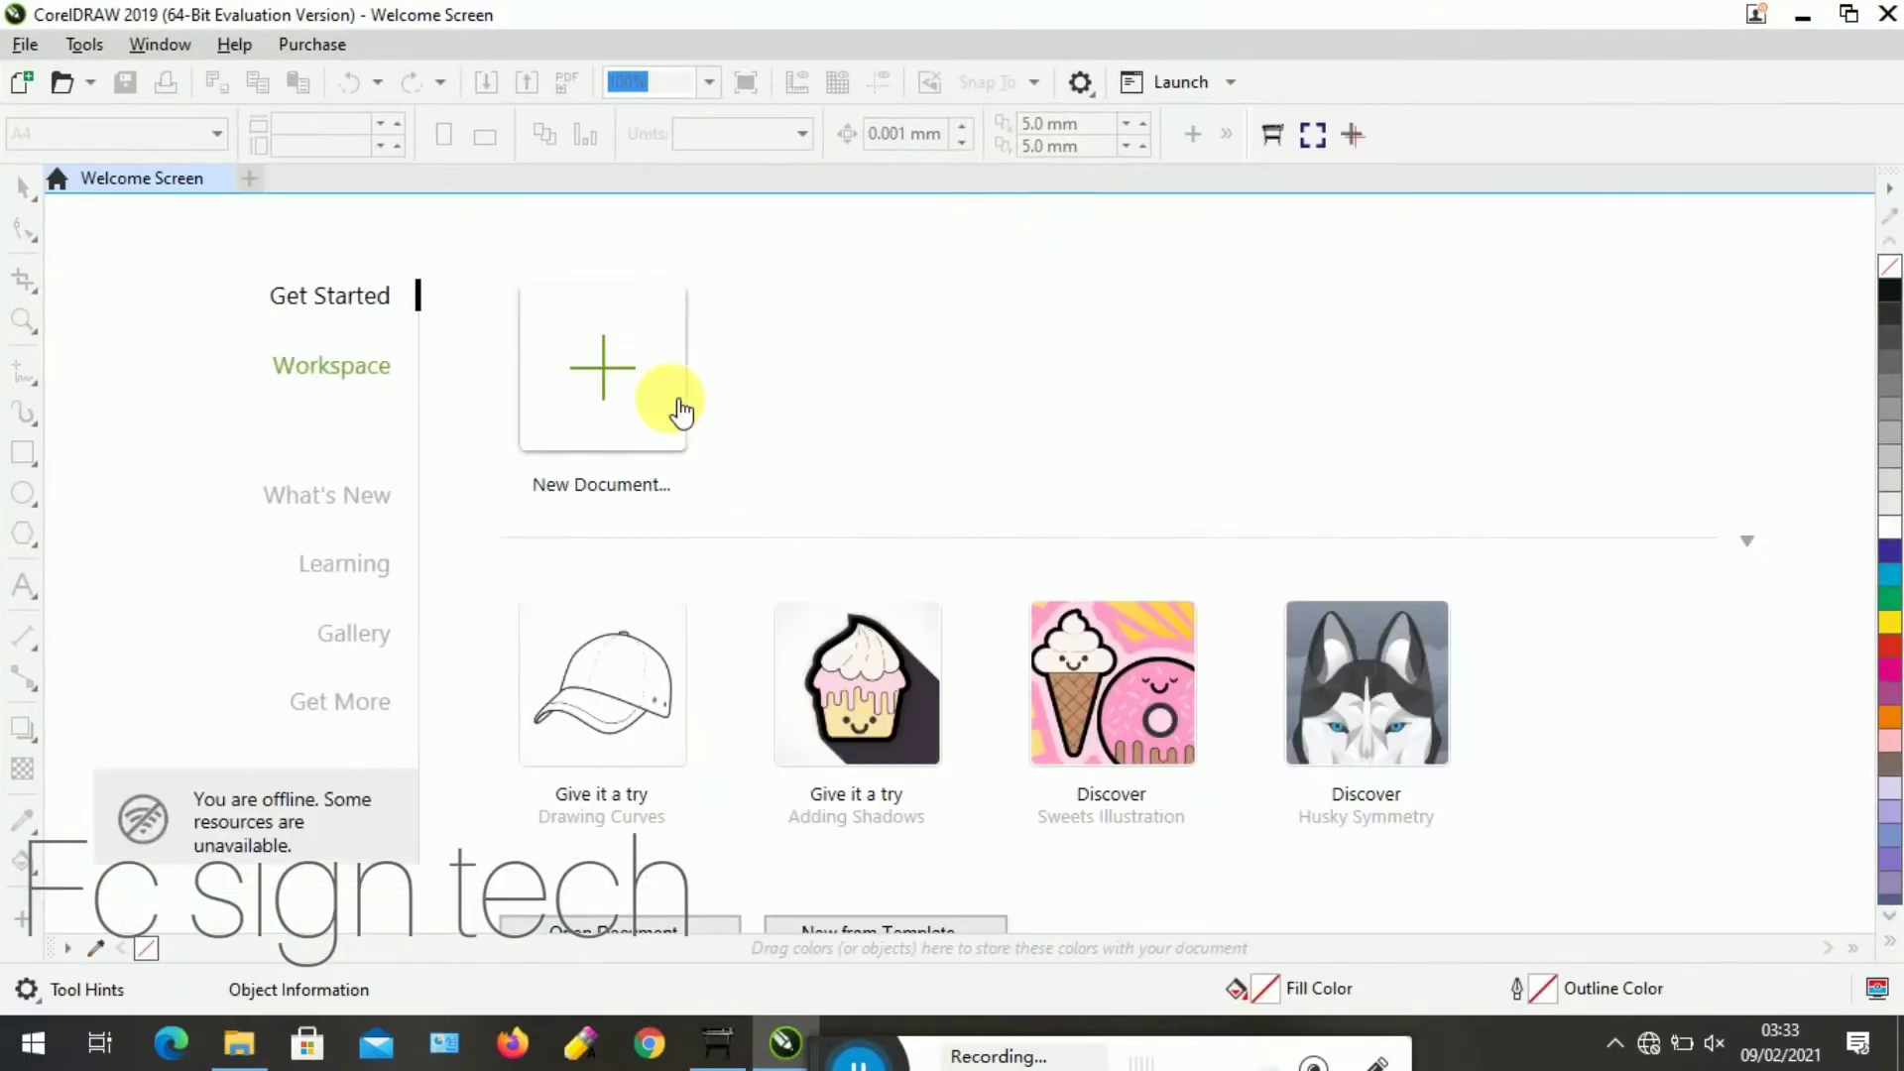
{"action": "left_click", "coordinate": [608, 372]}
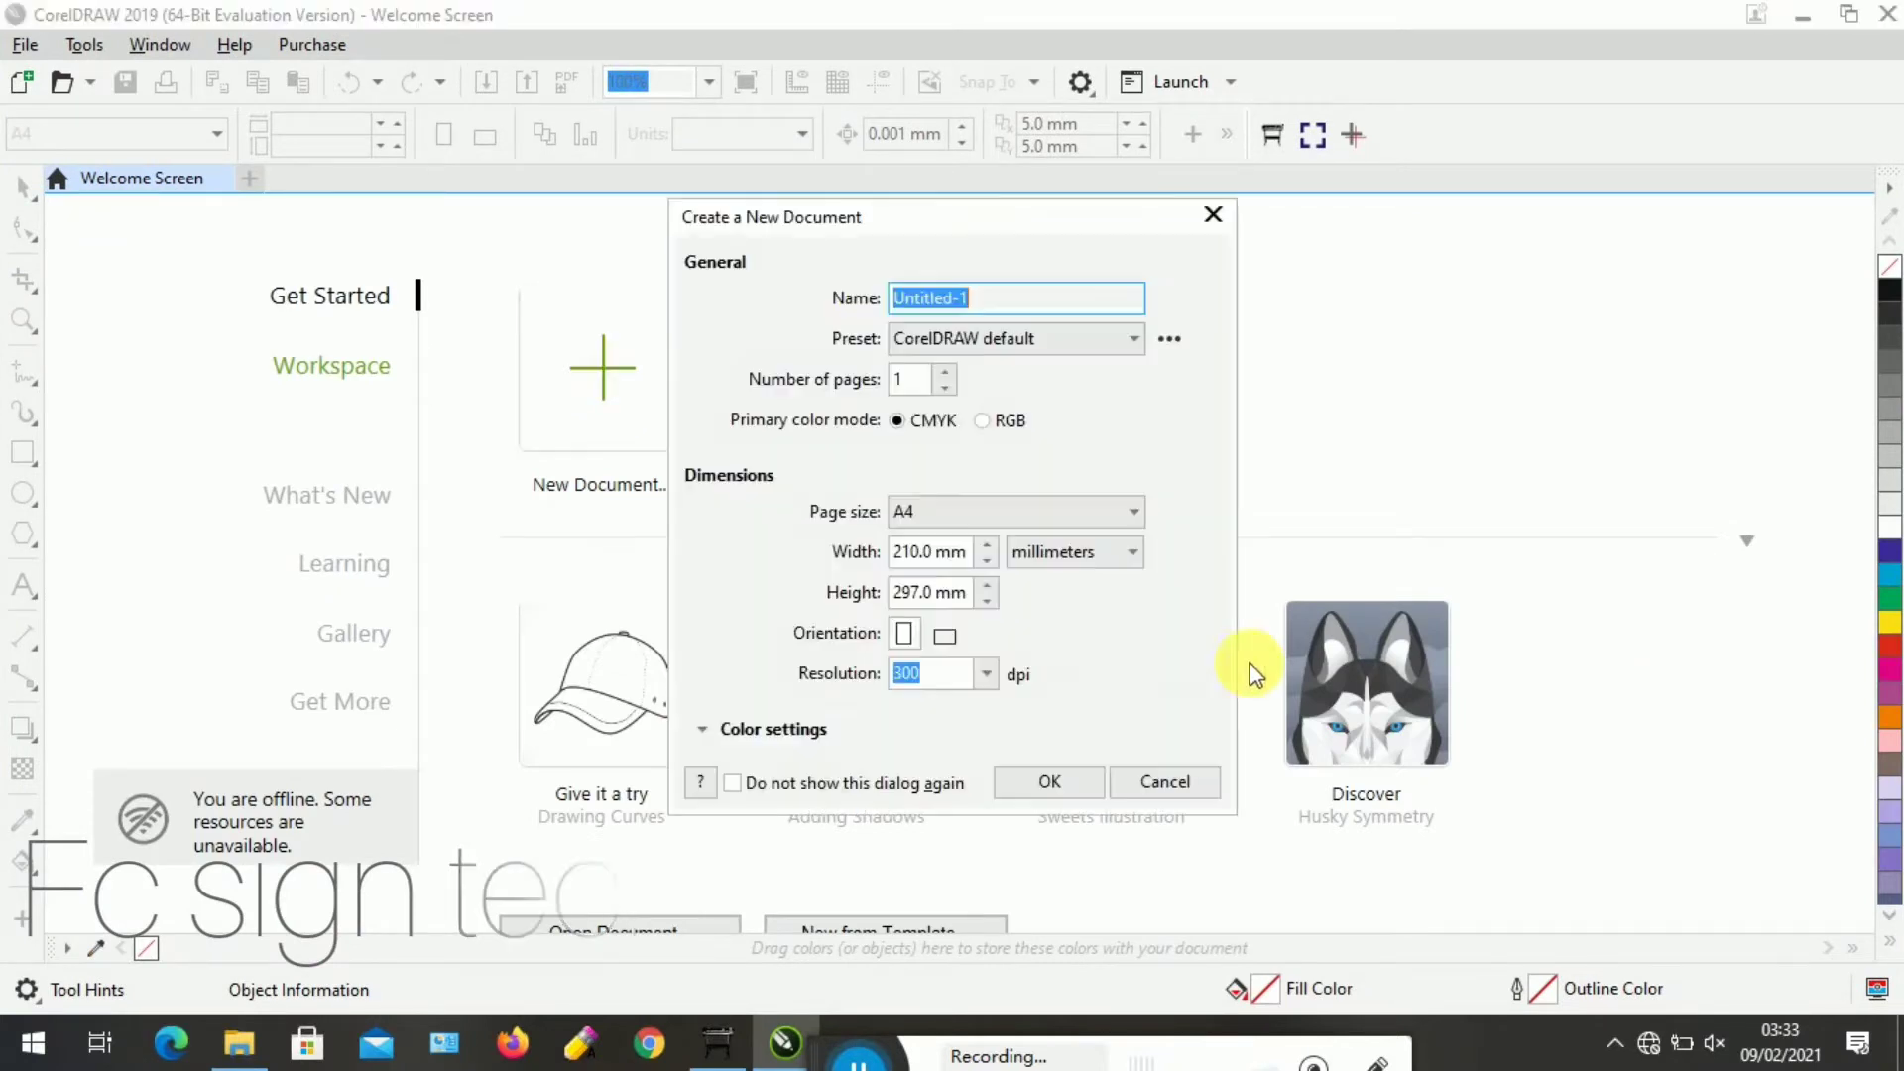
{"action": "left_click", "coordinate": [1035, 783]}
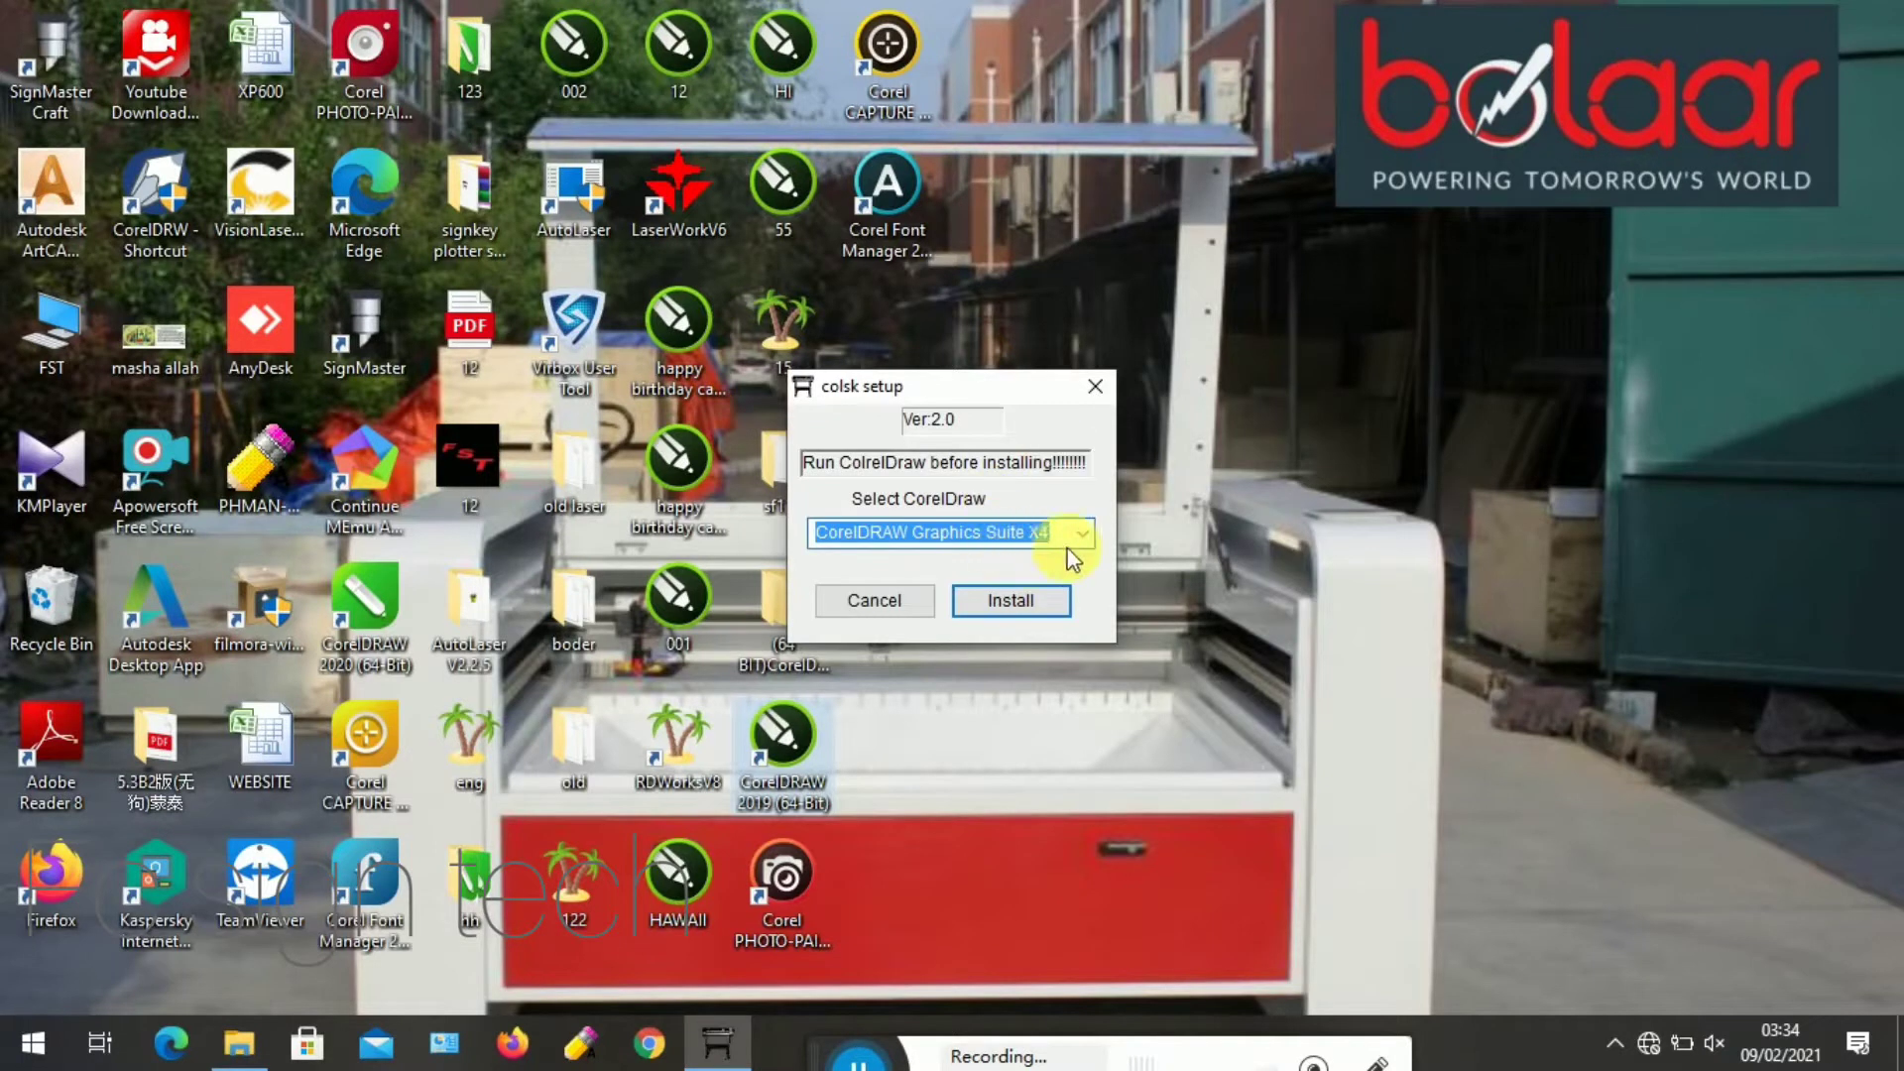
{"action": "left_click", "coordinate": [1084, 541]}
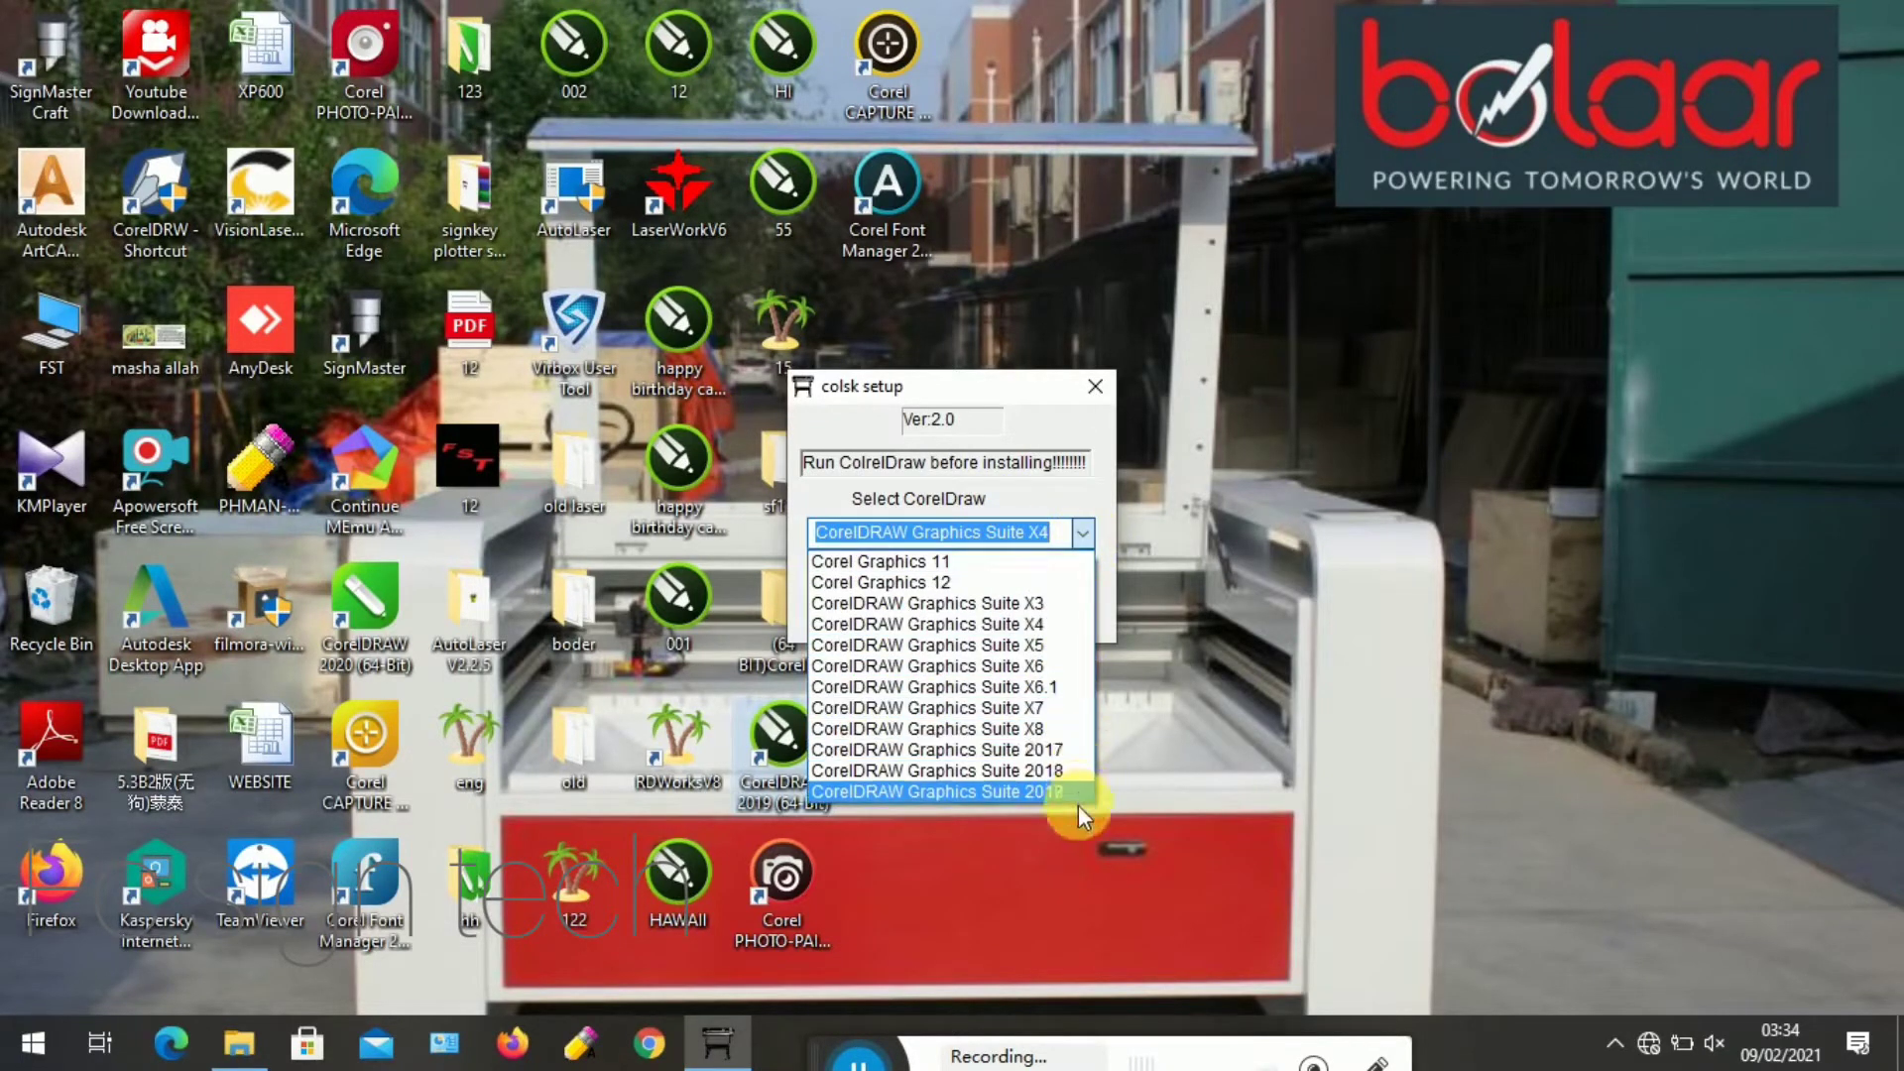
{"action": "left_click", "coordinate": [1341, 646]}
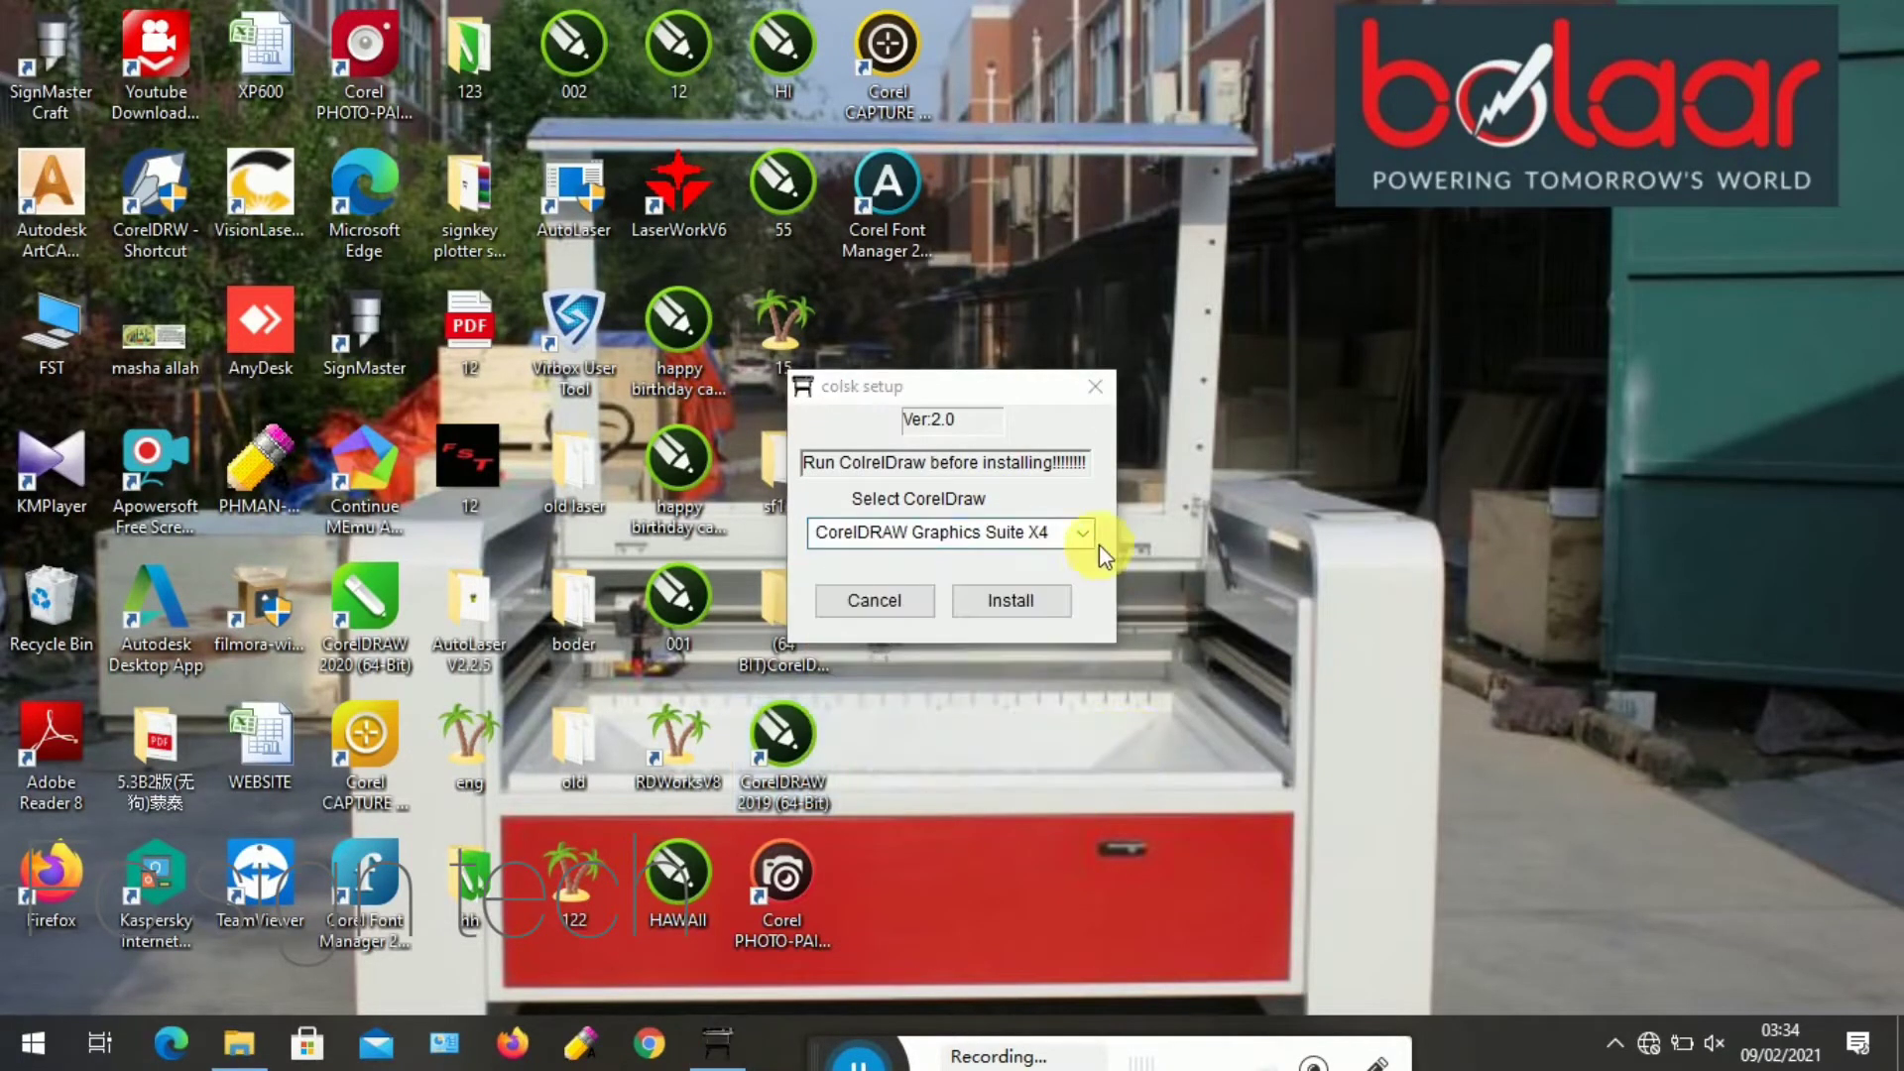
{"action": "left_click", "coordinate": [246, 1050]}
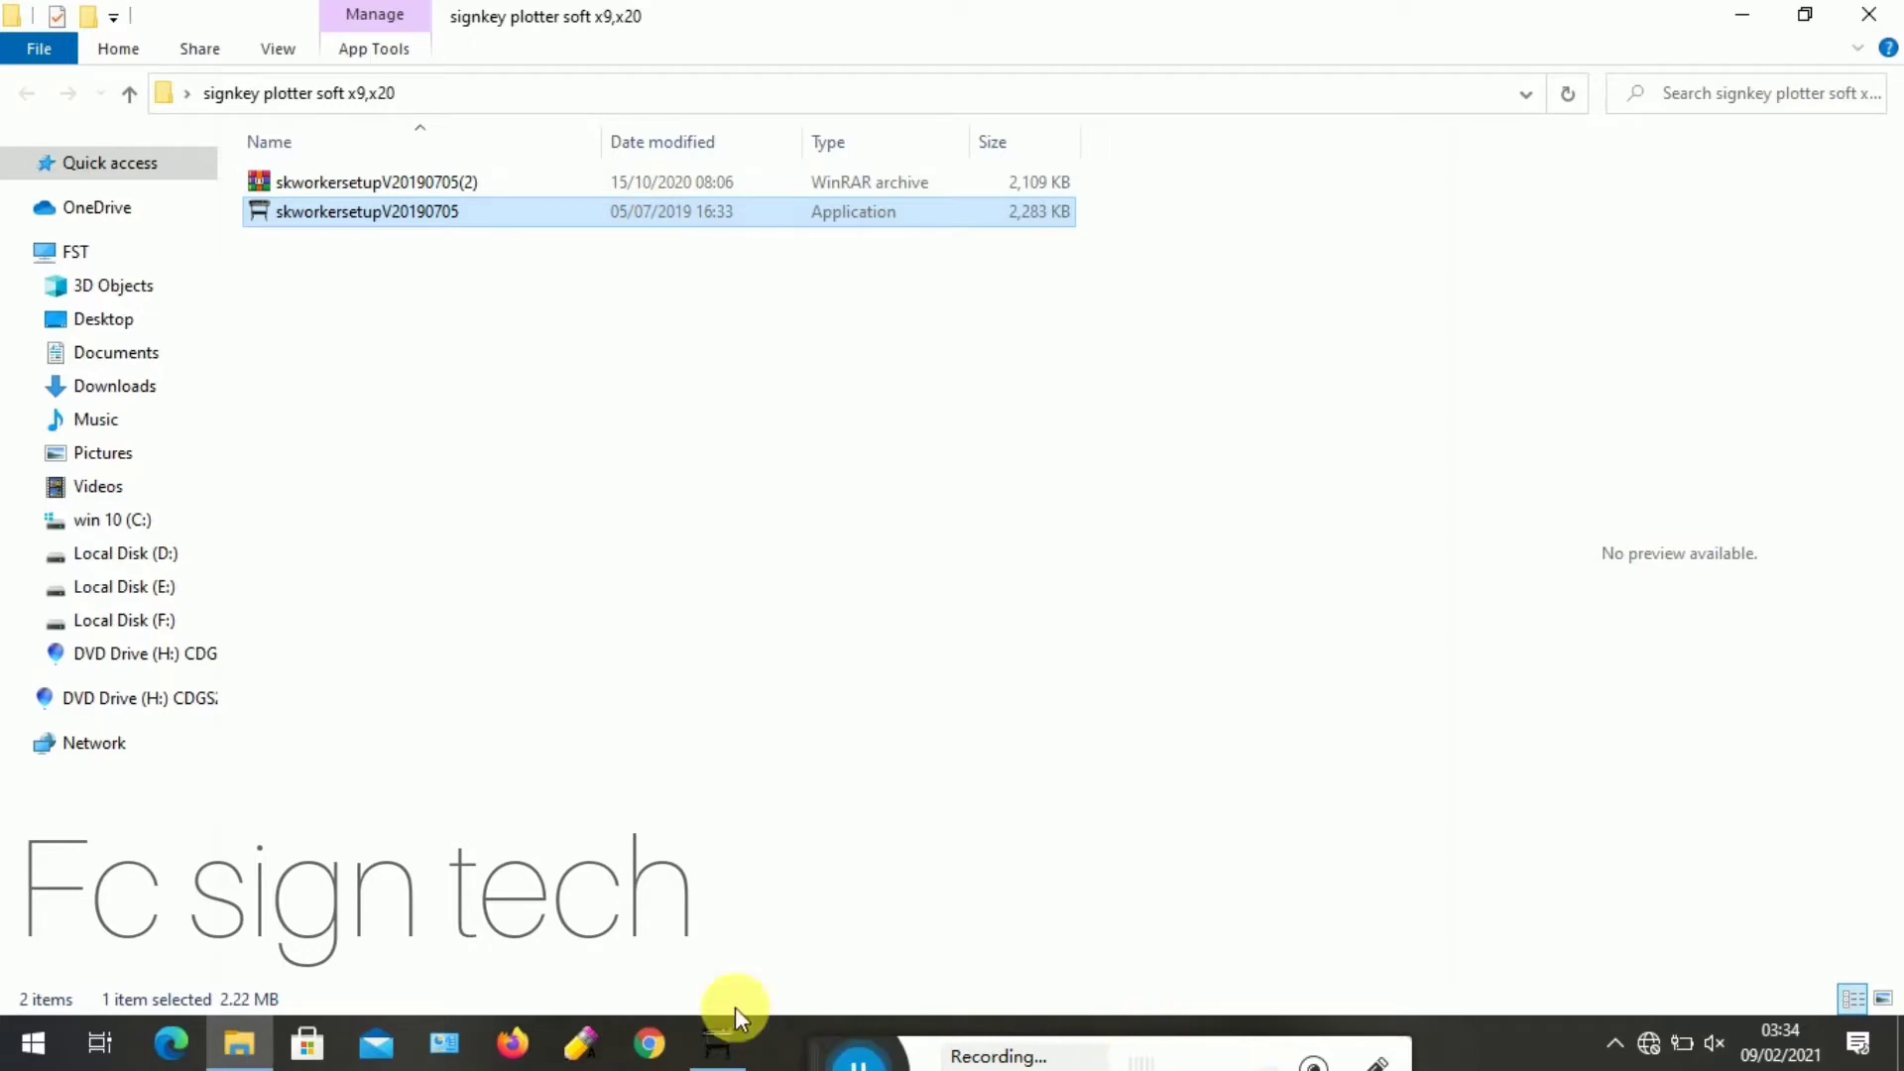
{"action": "left_click", "coordinate": [721, 1054]}
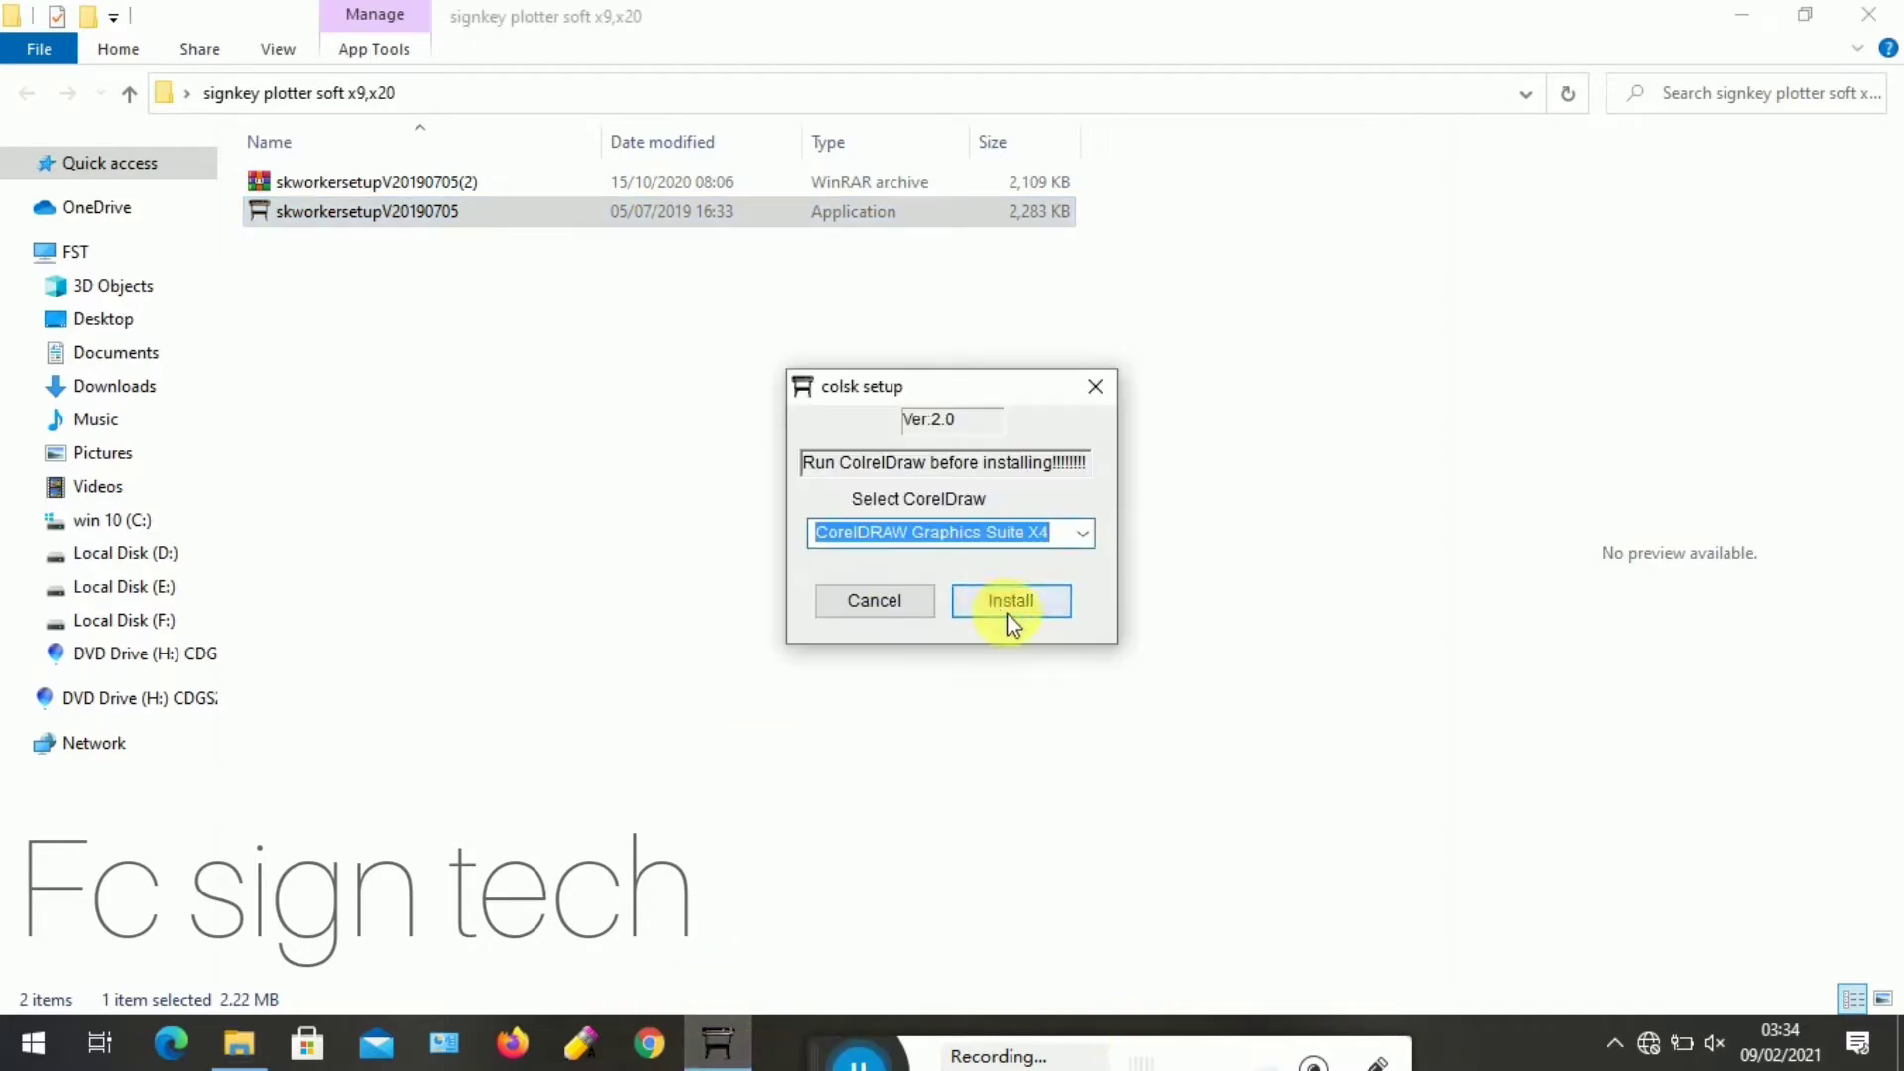
Install the cutter plugin for CorelDRAW Graphics Suite 2019, retrying the busy server action and closing the finished installation
{"action": "left_click", "coordinate": [1085, 533]}
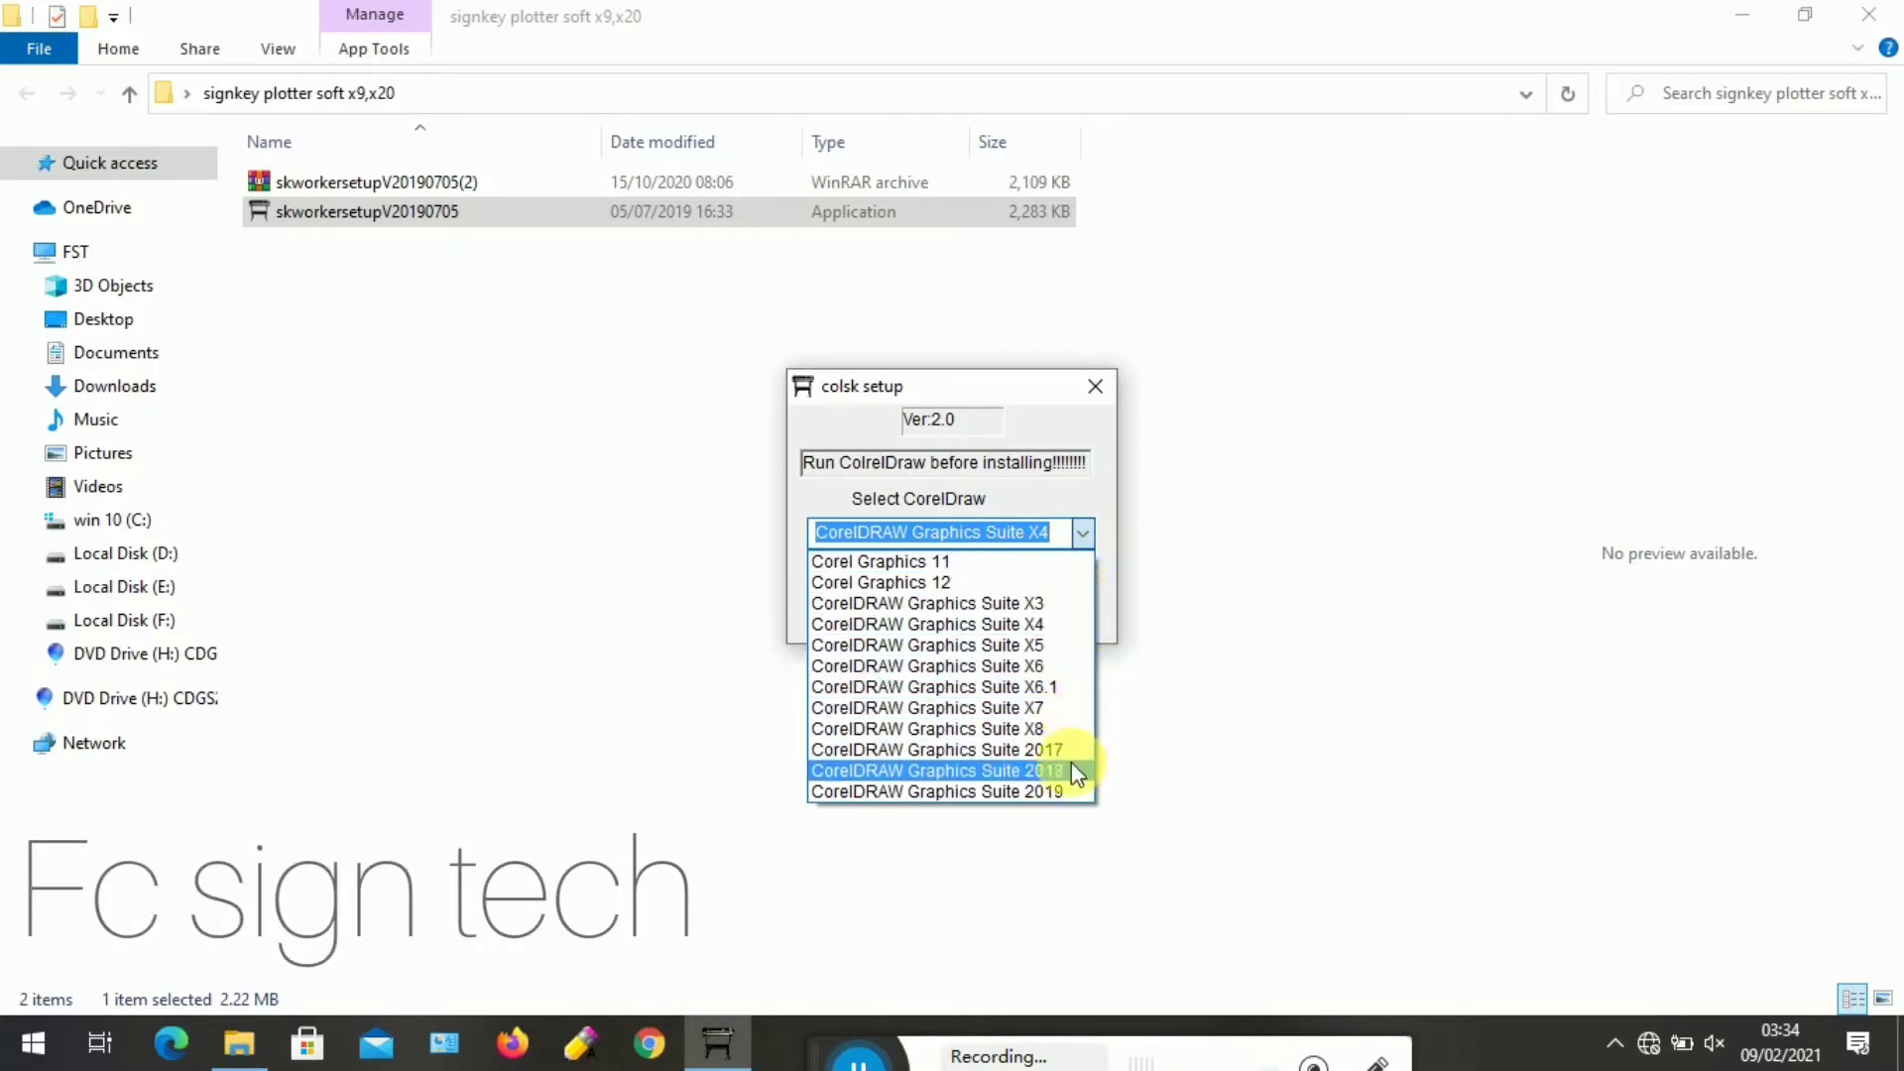
{"action": "left_click", "coordinate": [1074, 792]}
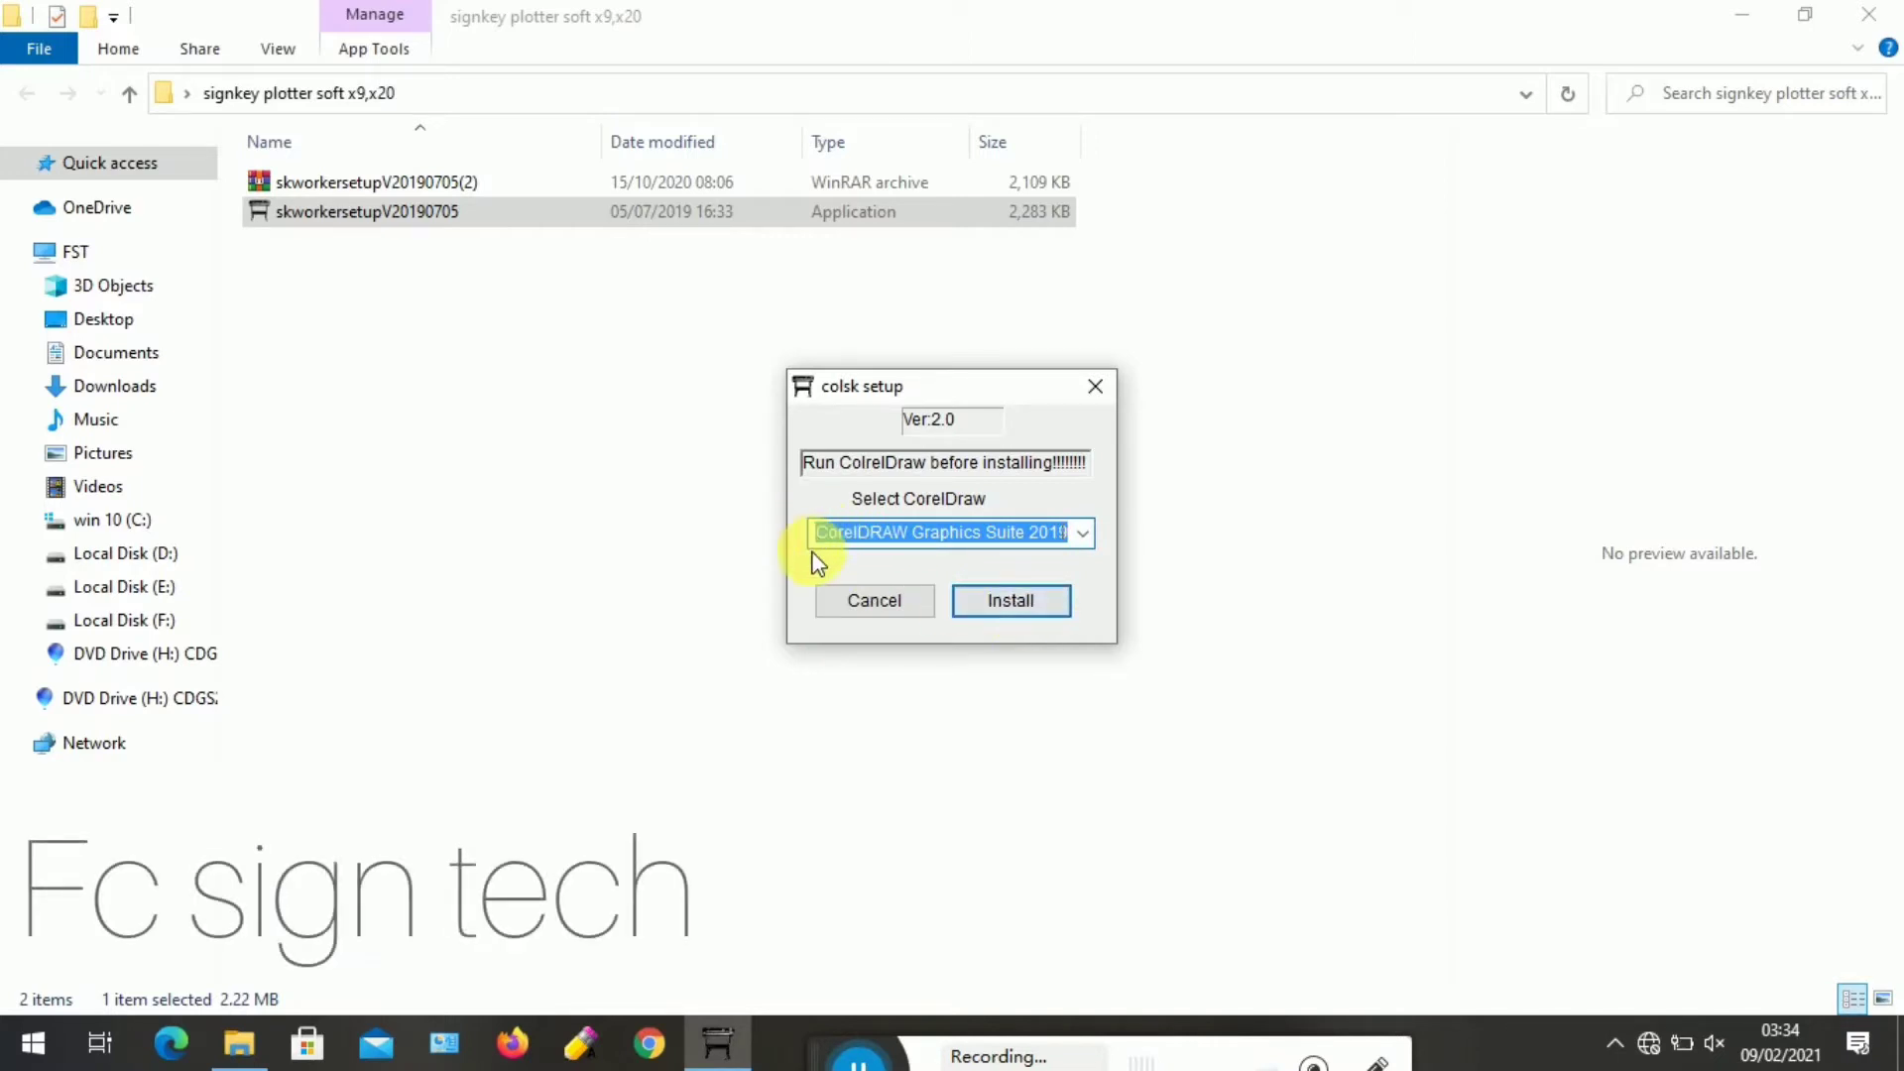
{"action": "left_click", "coordinate": [1049, 604]}
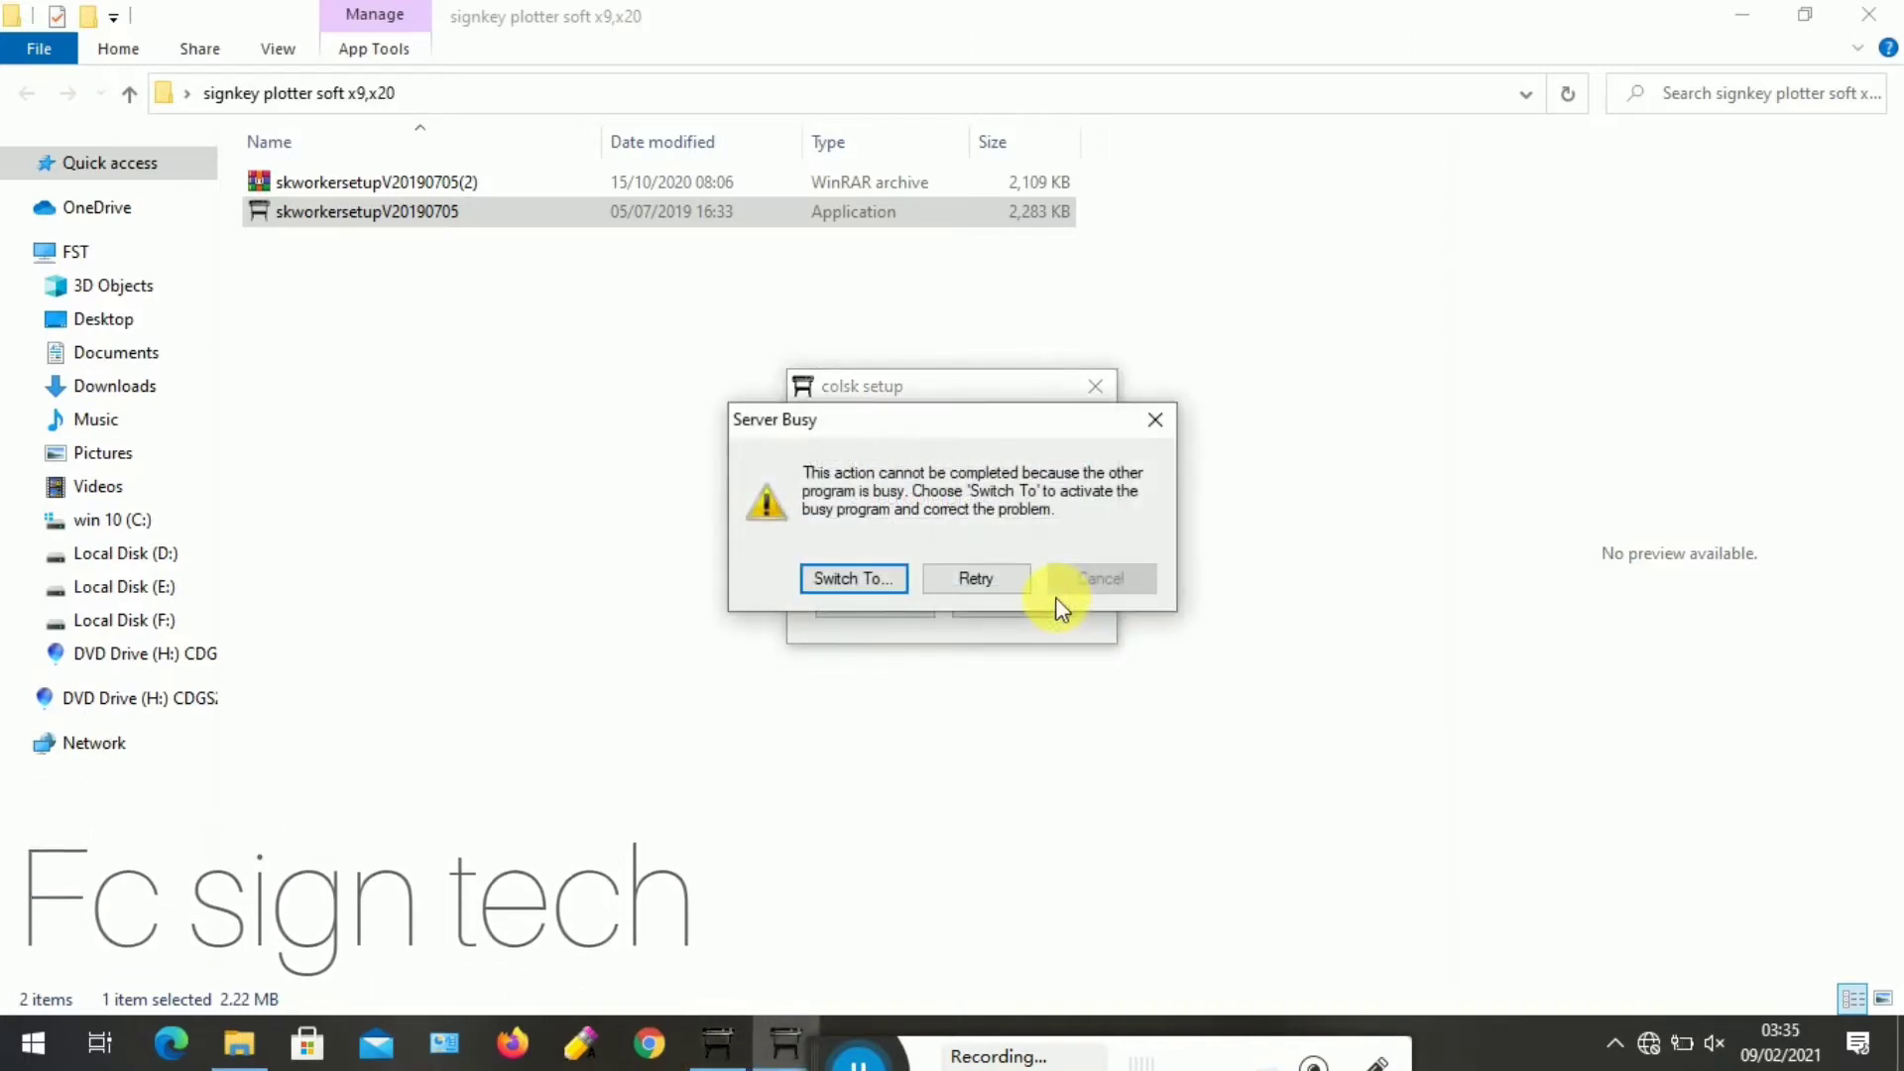
{"action": "left_click", "coordinate": [1019, 586]}
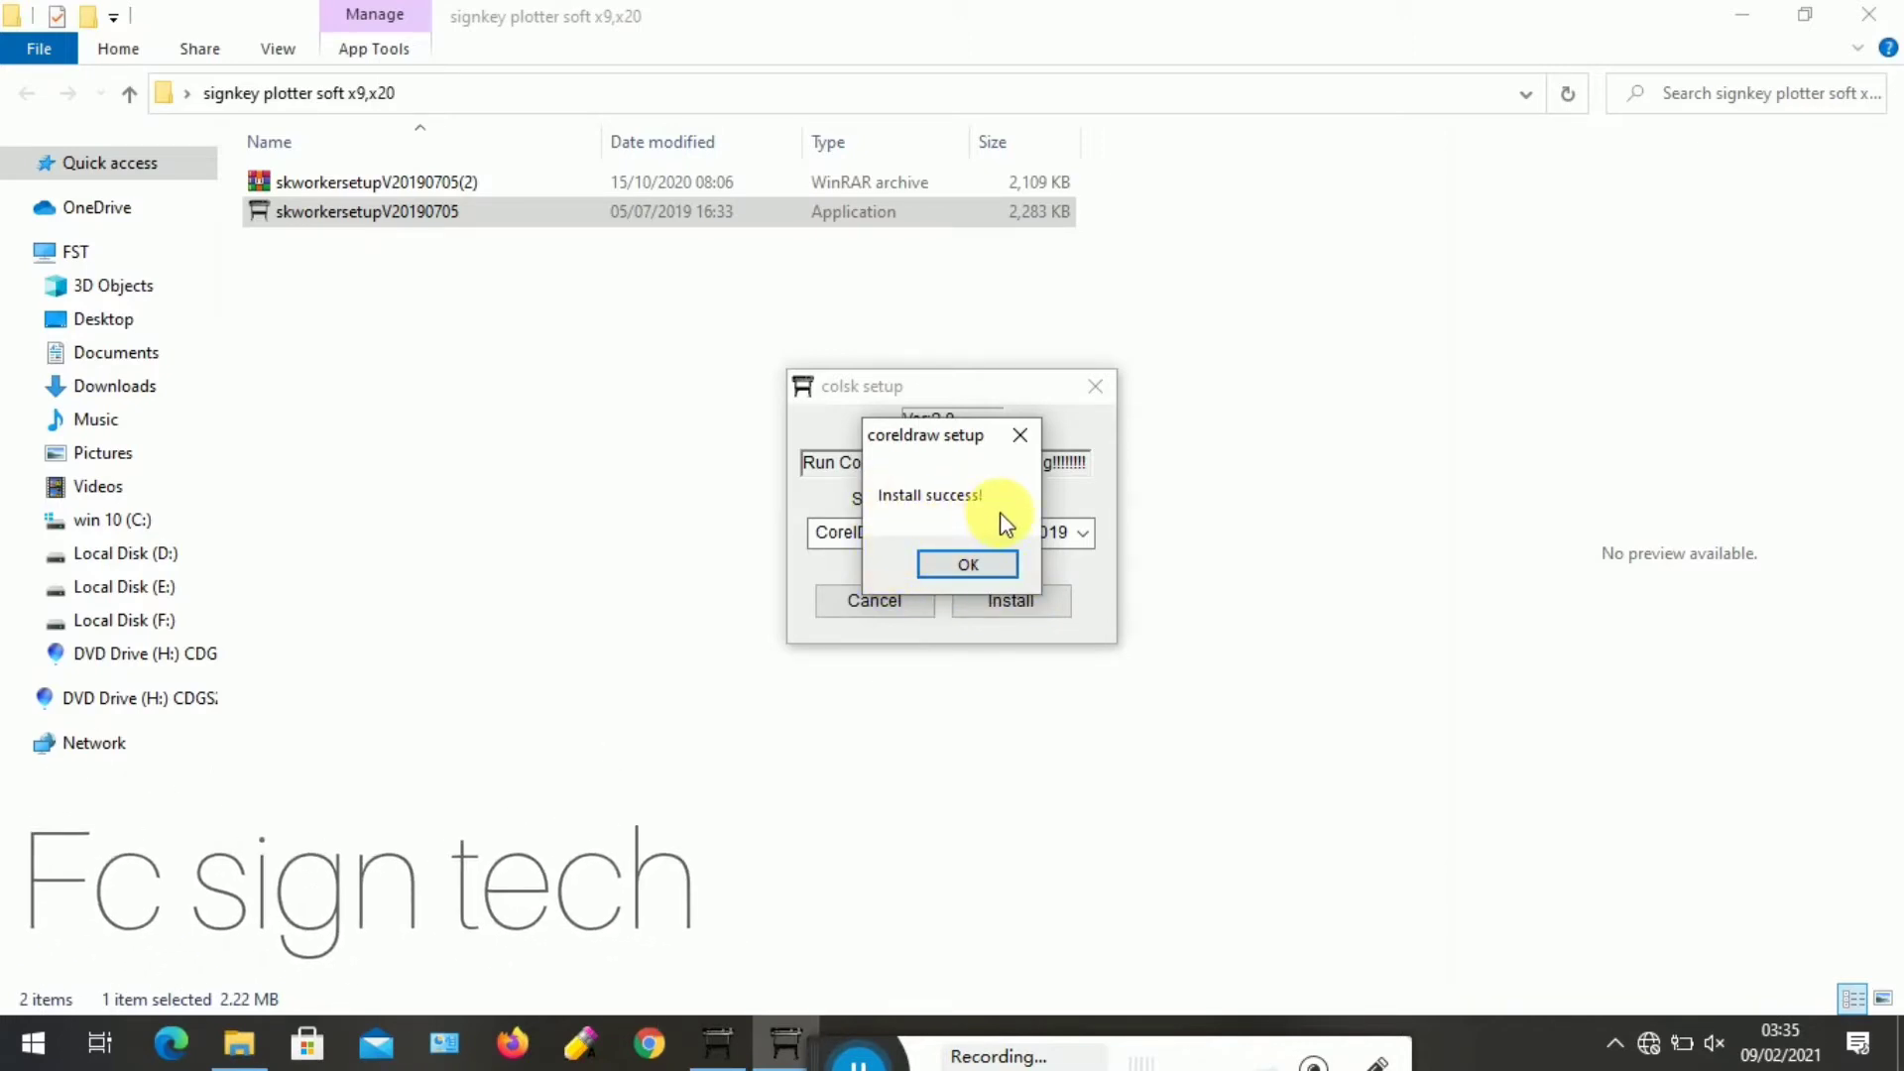
{"action": "left_click", "coordinate": [982, 566]}
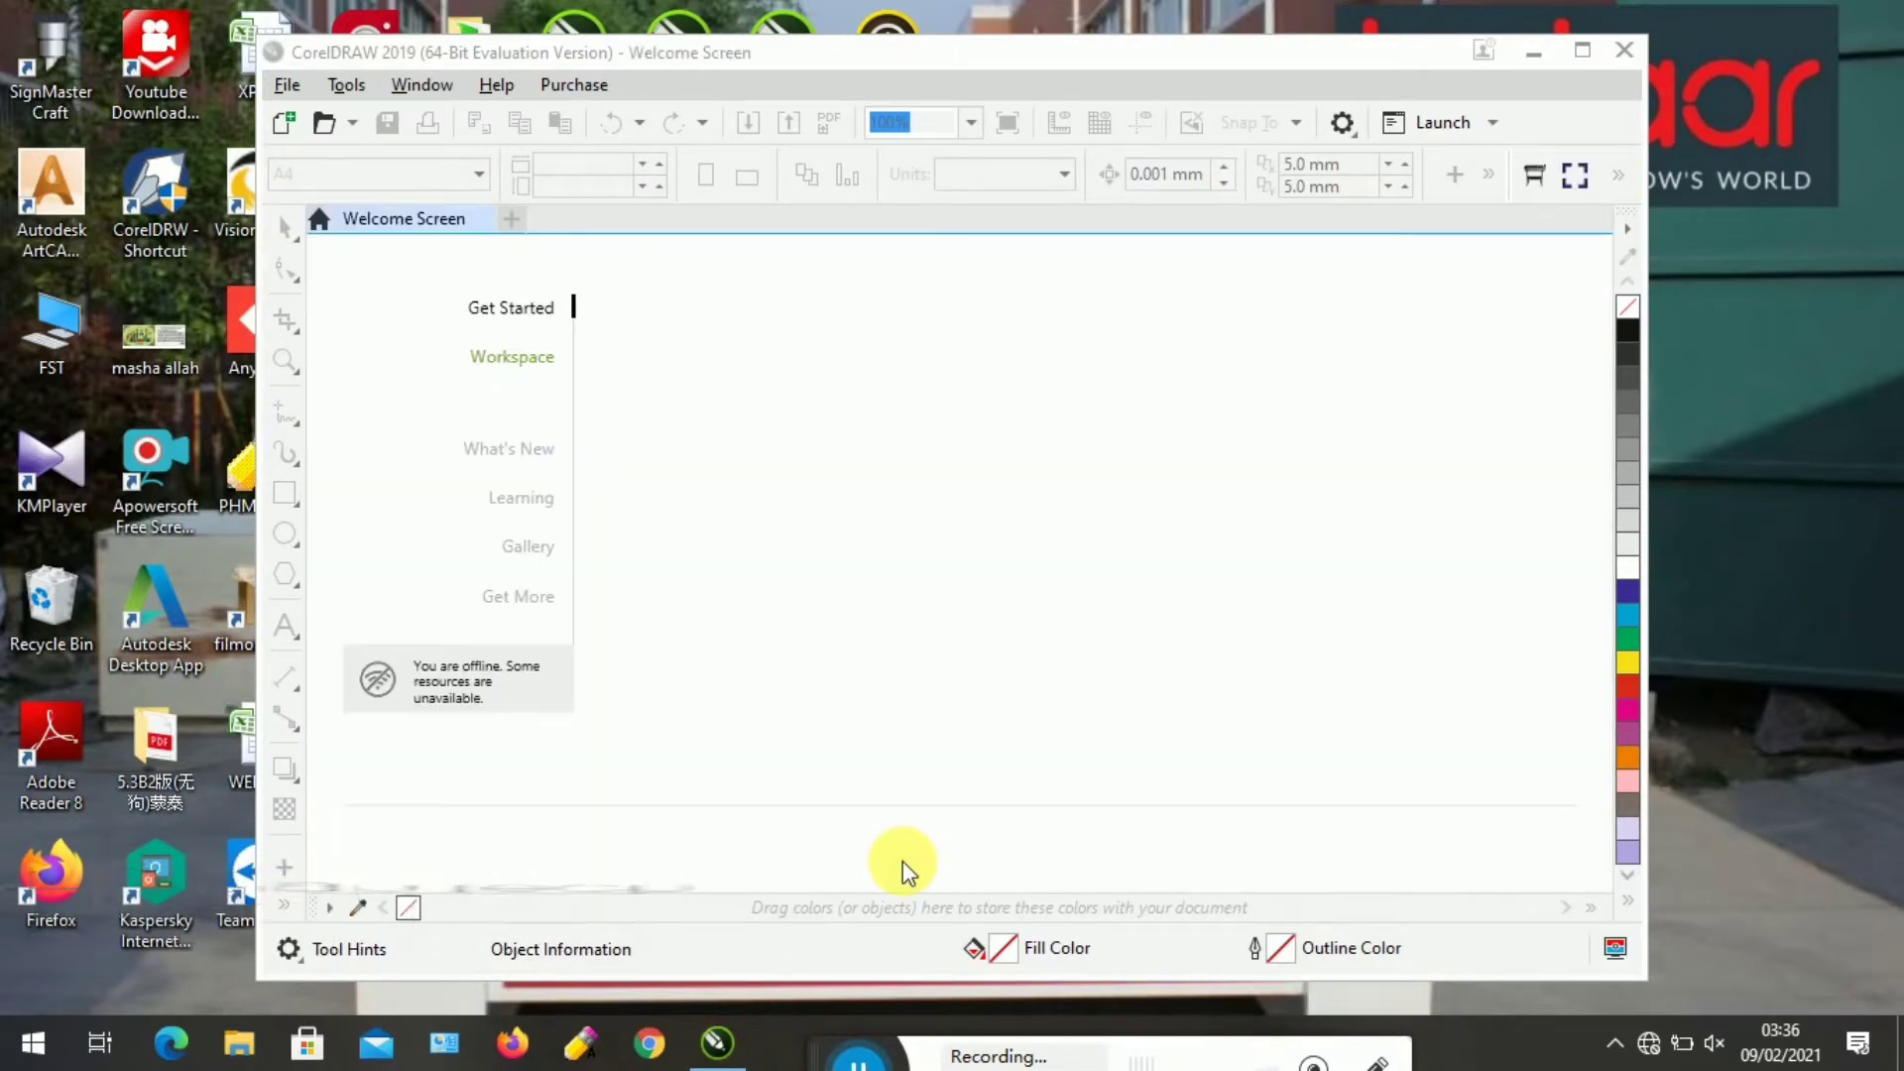
Maximize the restarted CorelDRAW 2019 and begin a new document from the welcome screen
{"action": "left_click", "coordinate": [1583, 52]}
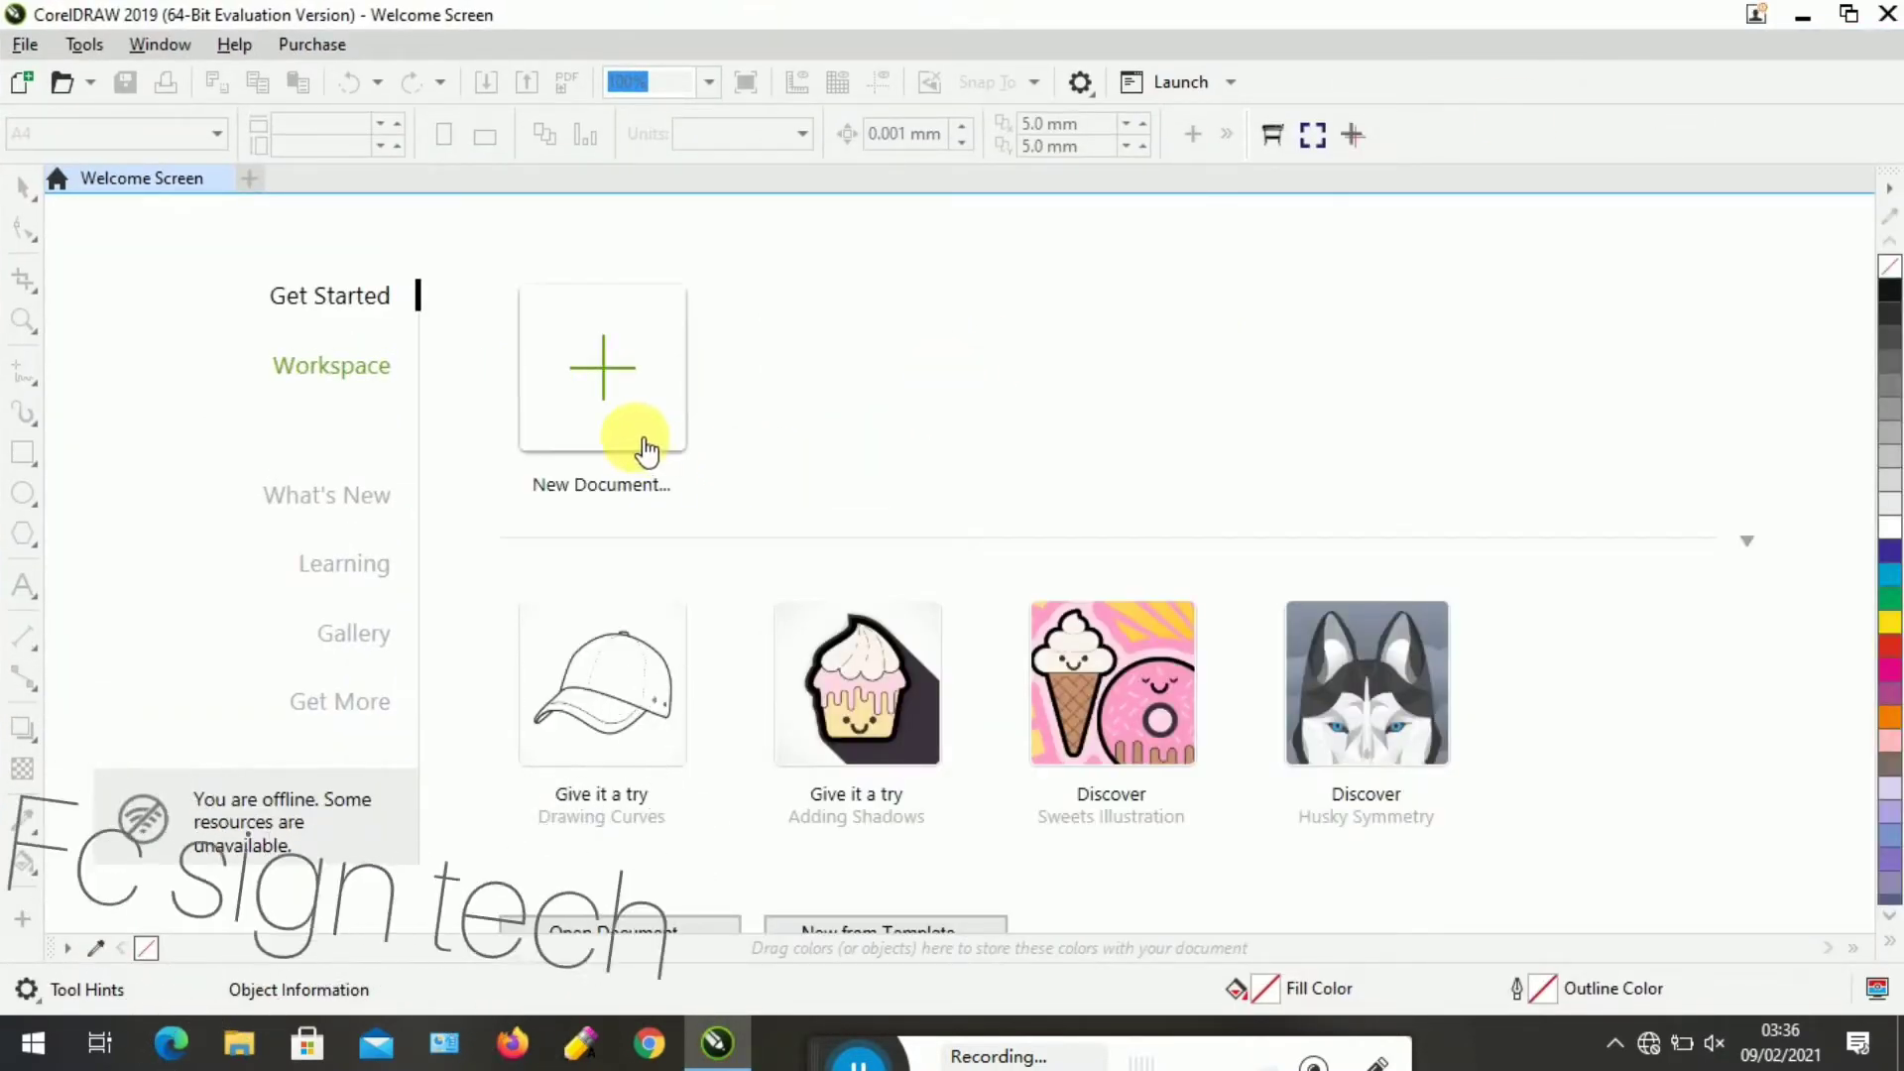
{"action": "left_click", "coordinate": [643, 428]}
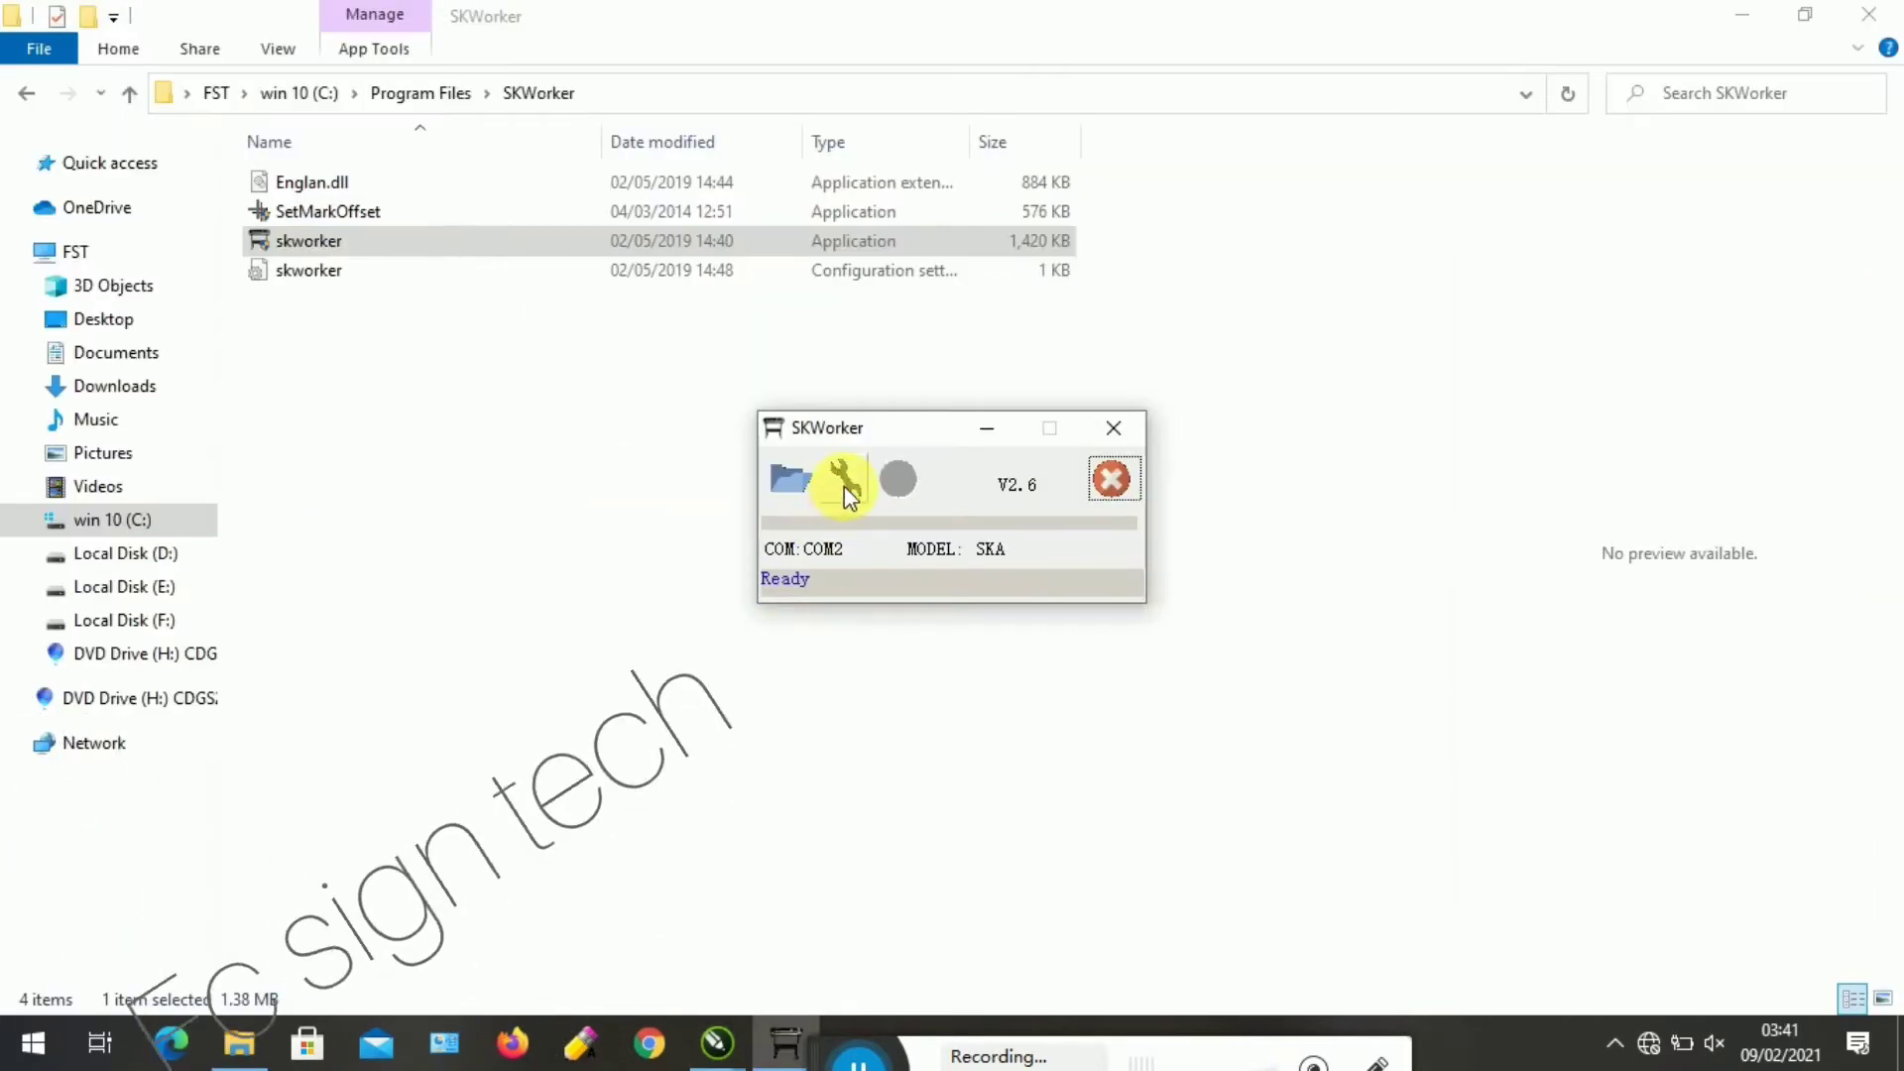
Open the SKWorker setup and set the communication port to COM3
{"action": "left_click", "coordinate": [844, 486]}
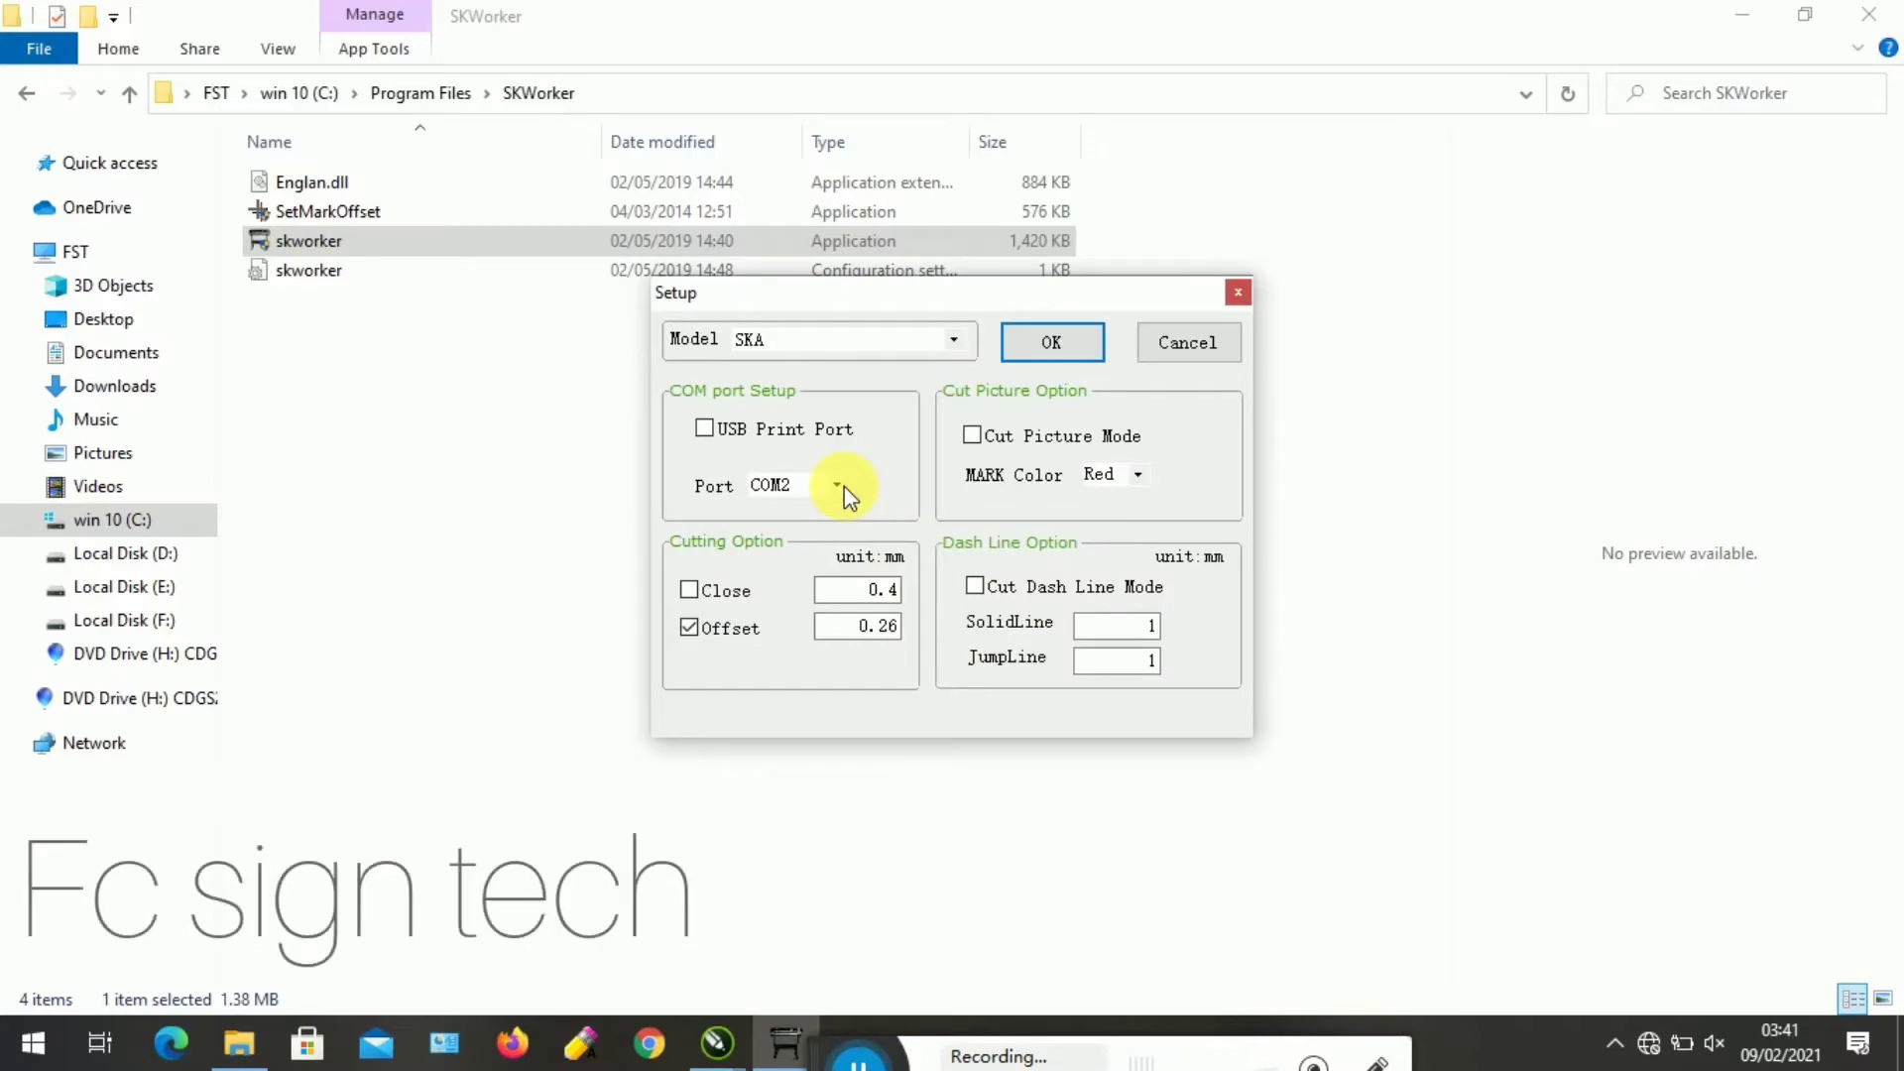
{"action": "left_click", "coordinate": [843, 486]}
{"action": "left_click", "coordinate": [841, 514]}
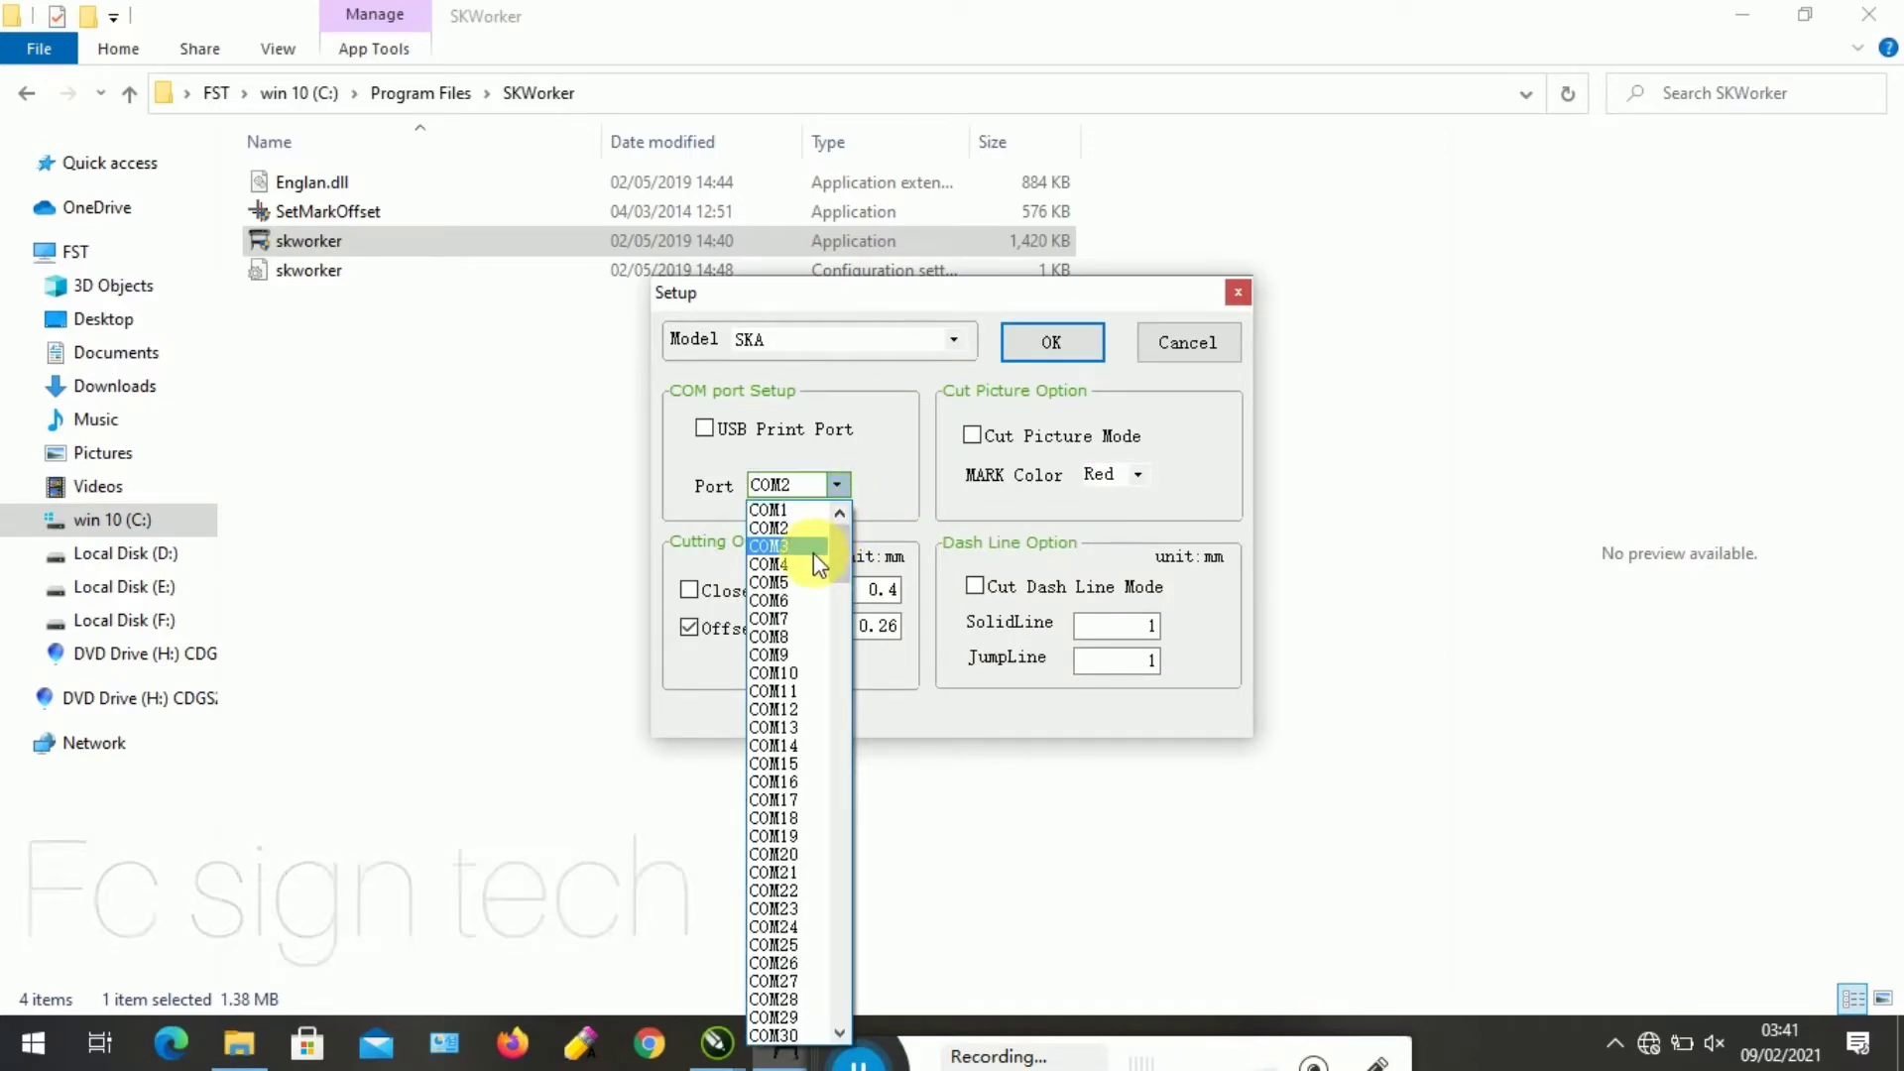
{"action": "left_click", "coordinate": [814, 548]}
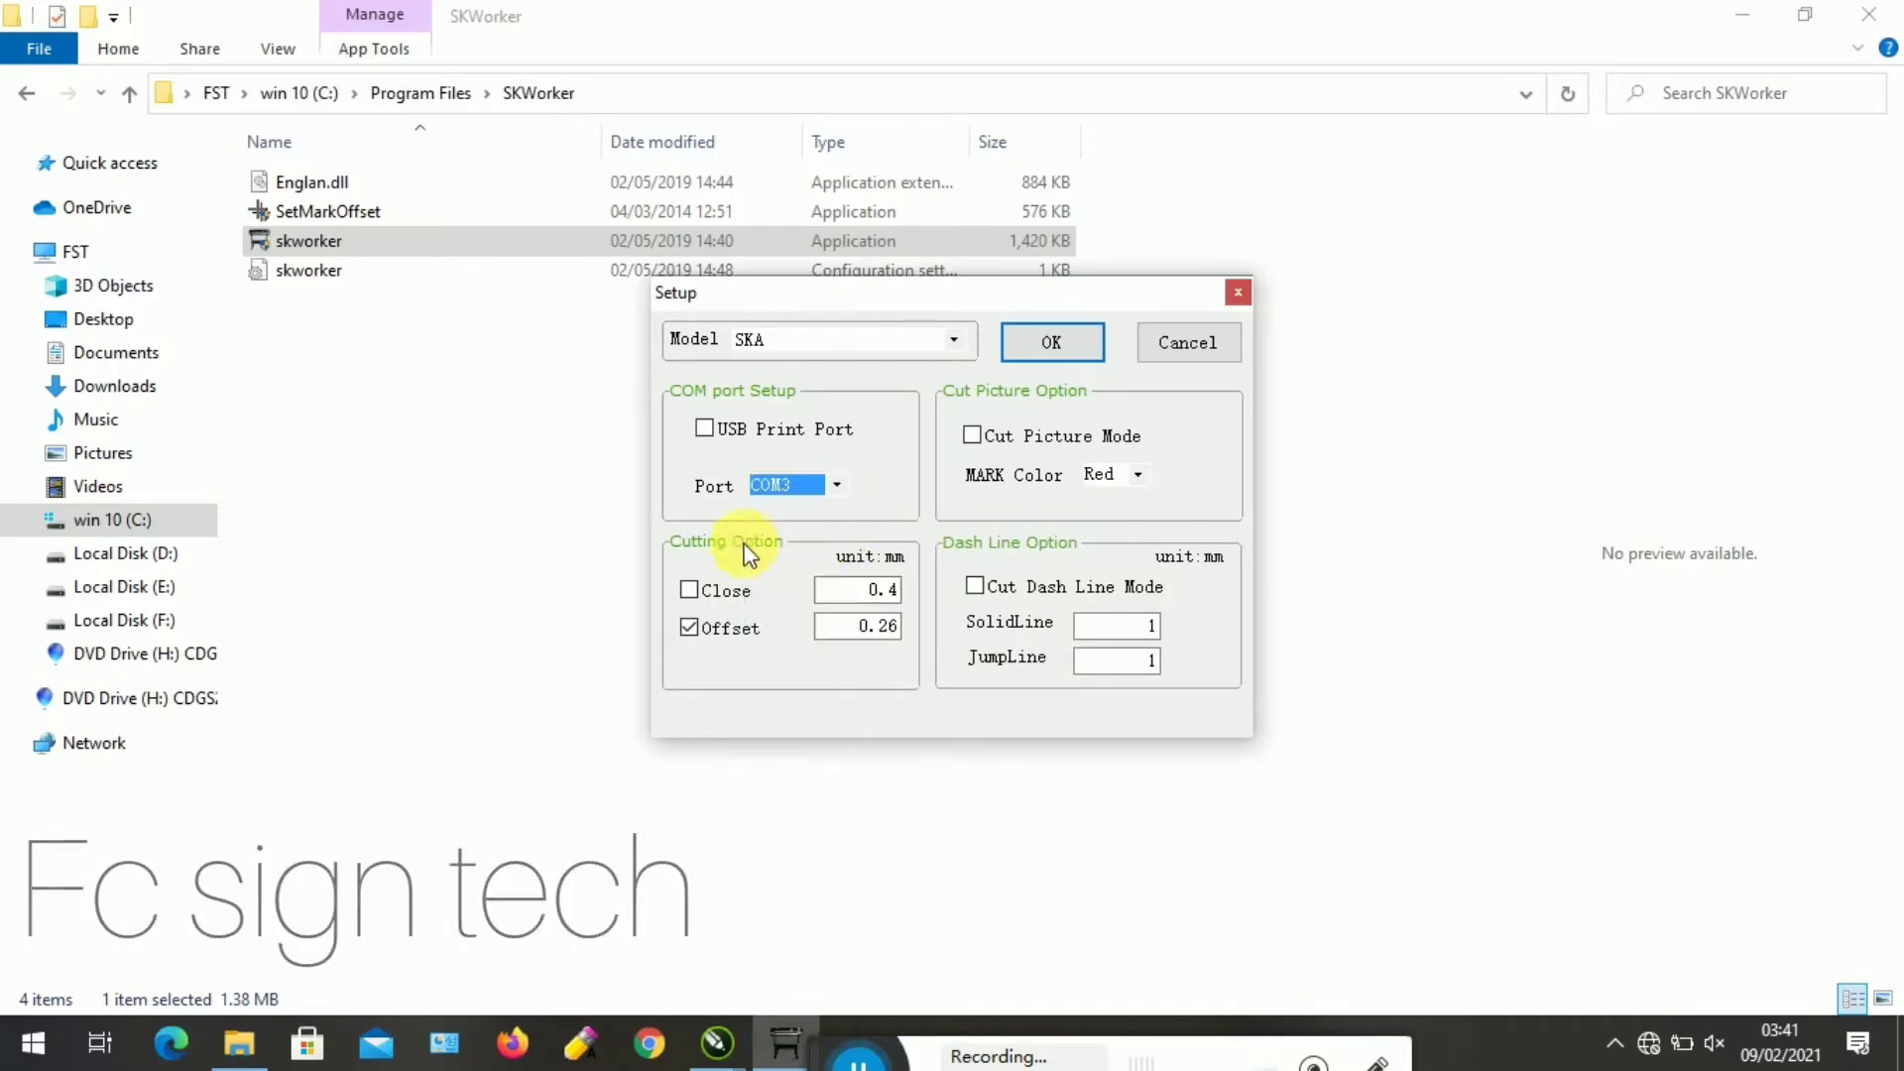
{"action": "left_click", "coordinate": [713, 437]}
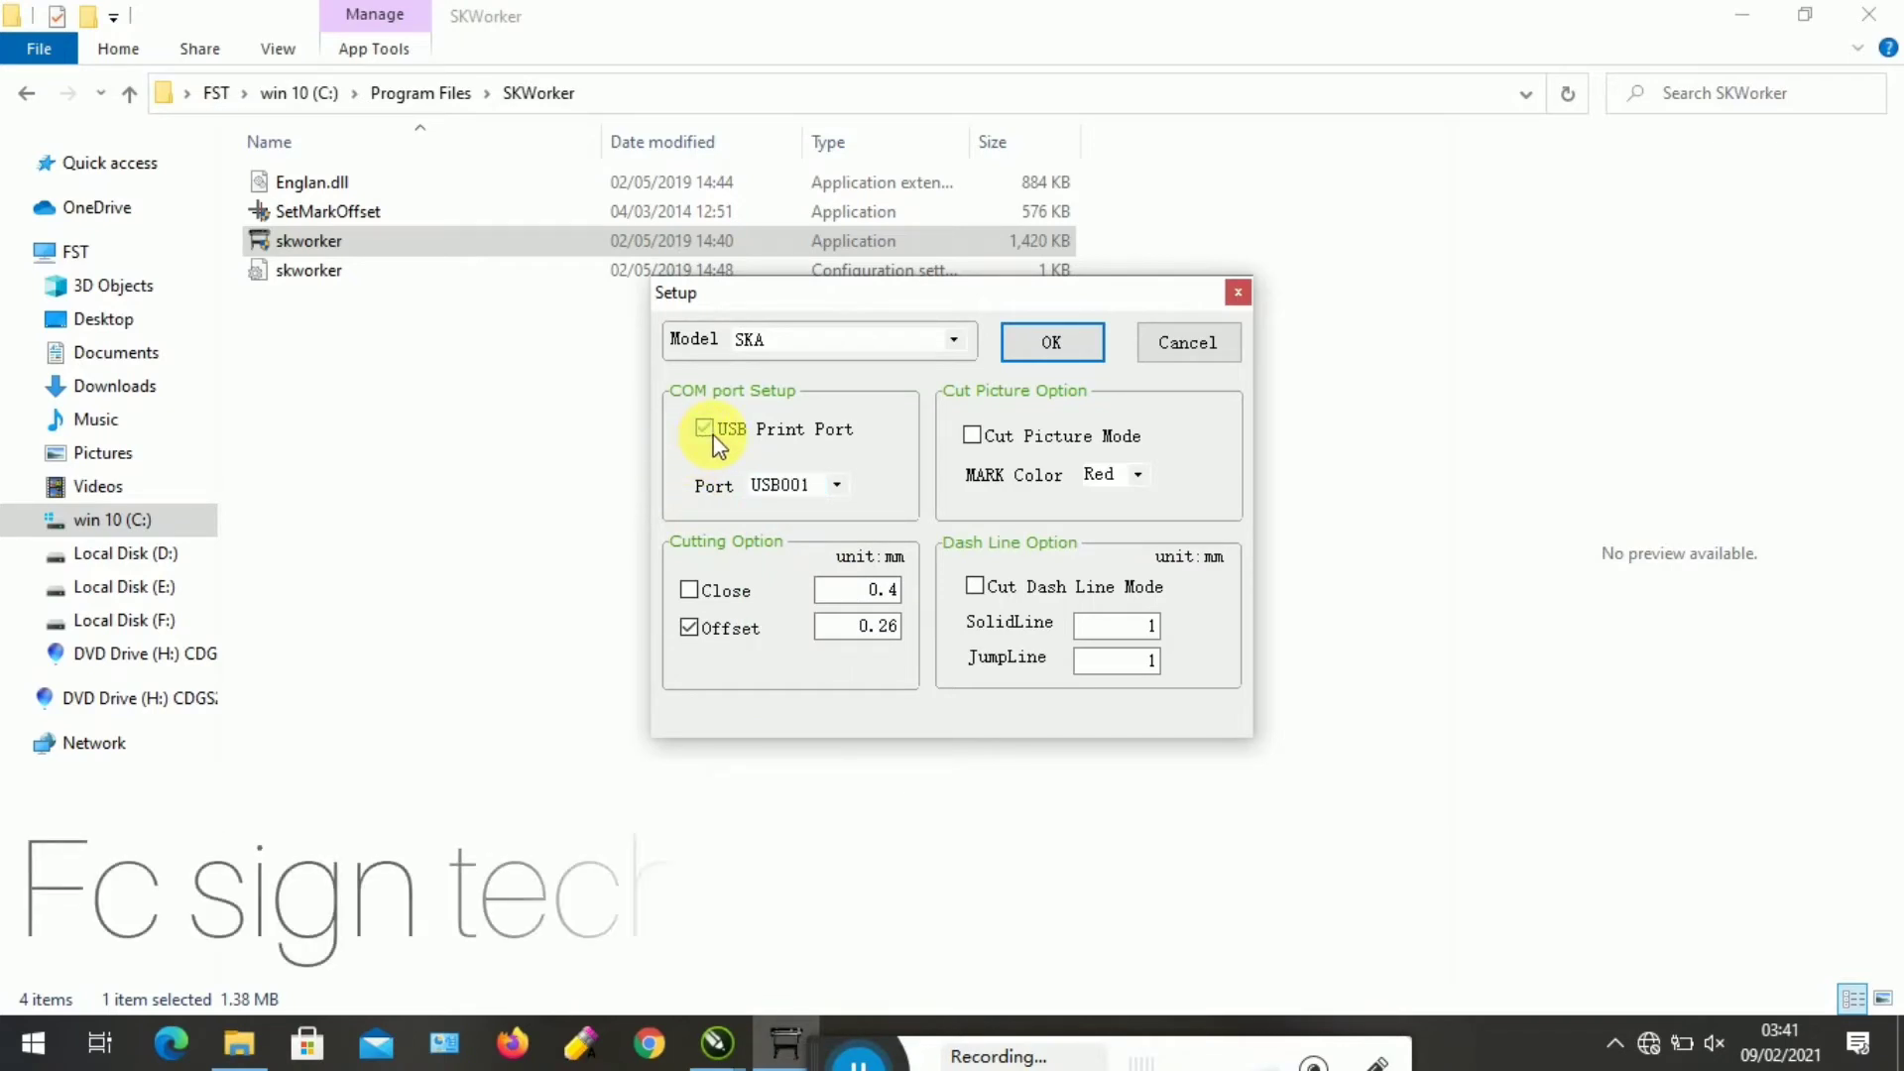
{"action": "left_click", "coordinate": [838, 486]}
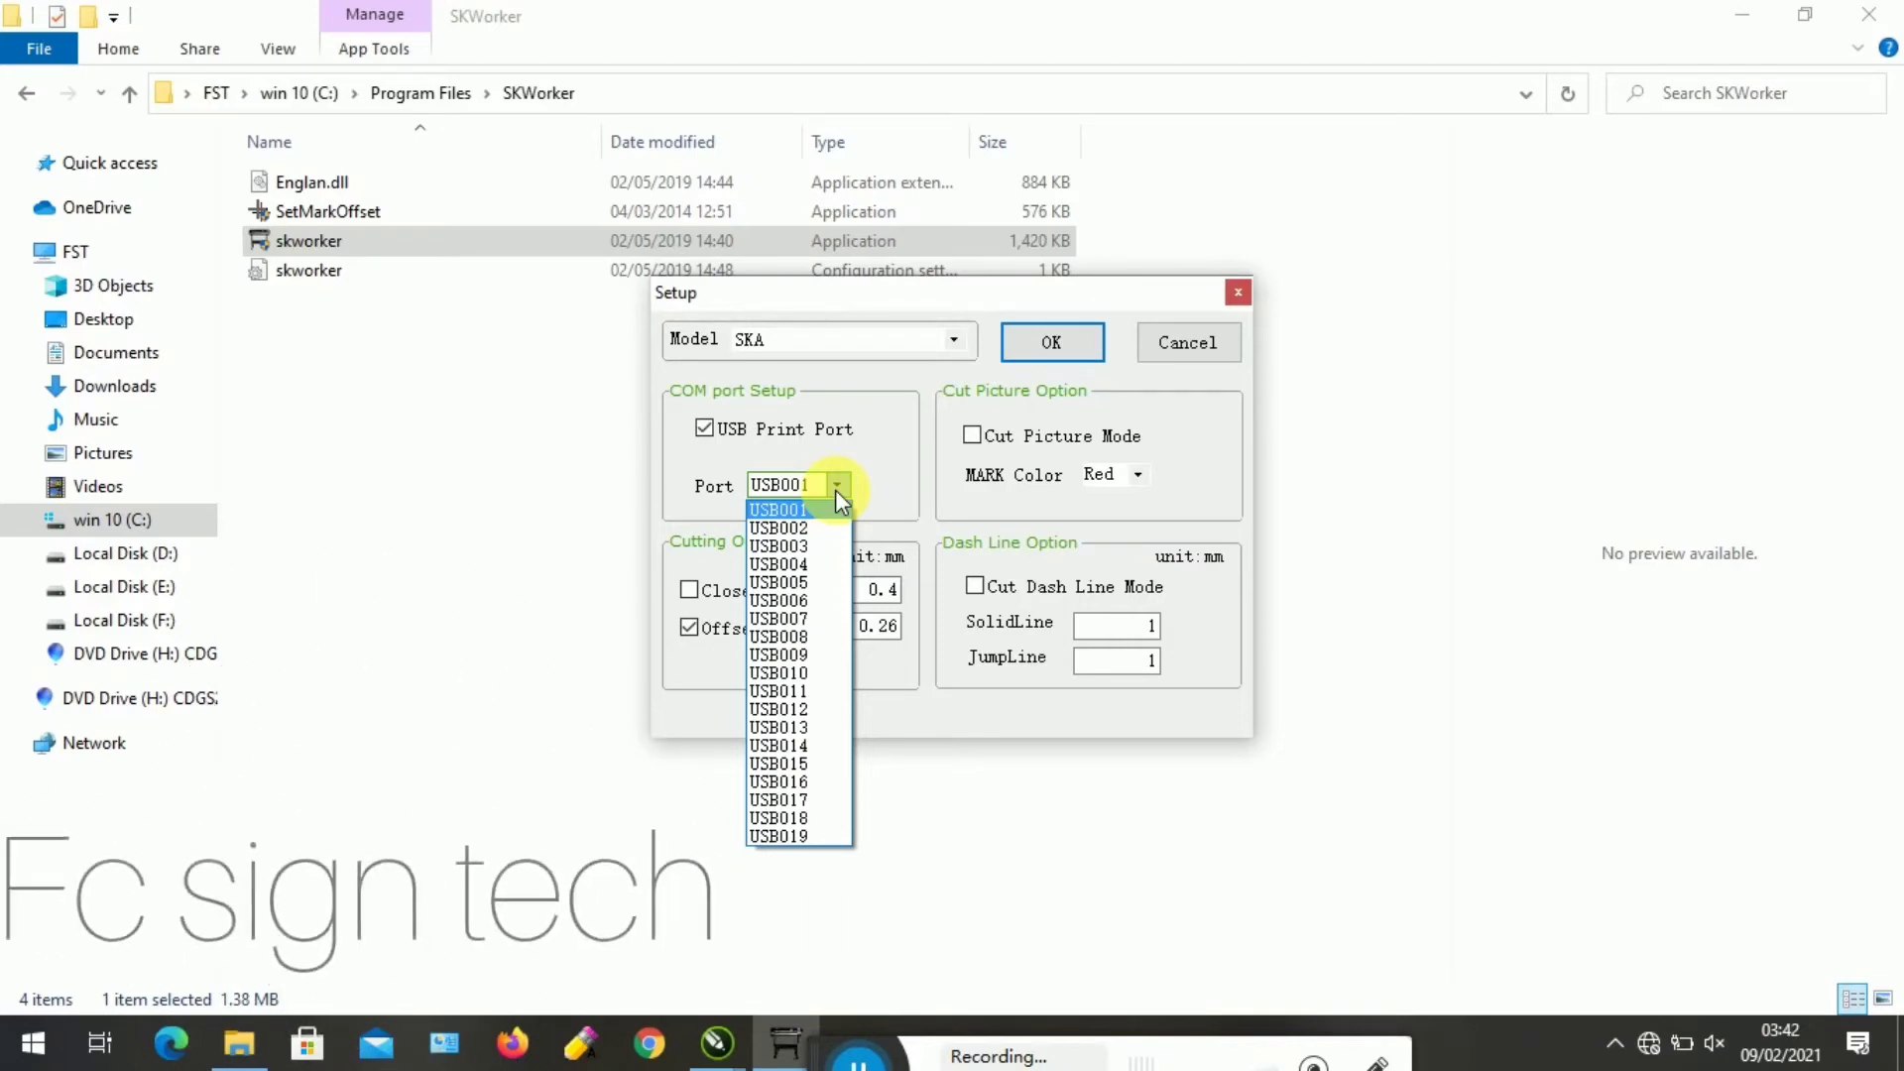
{"action": "left_click", "coordinate": [835, 490]}
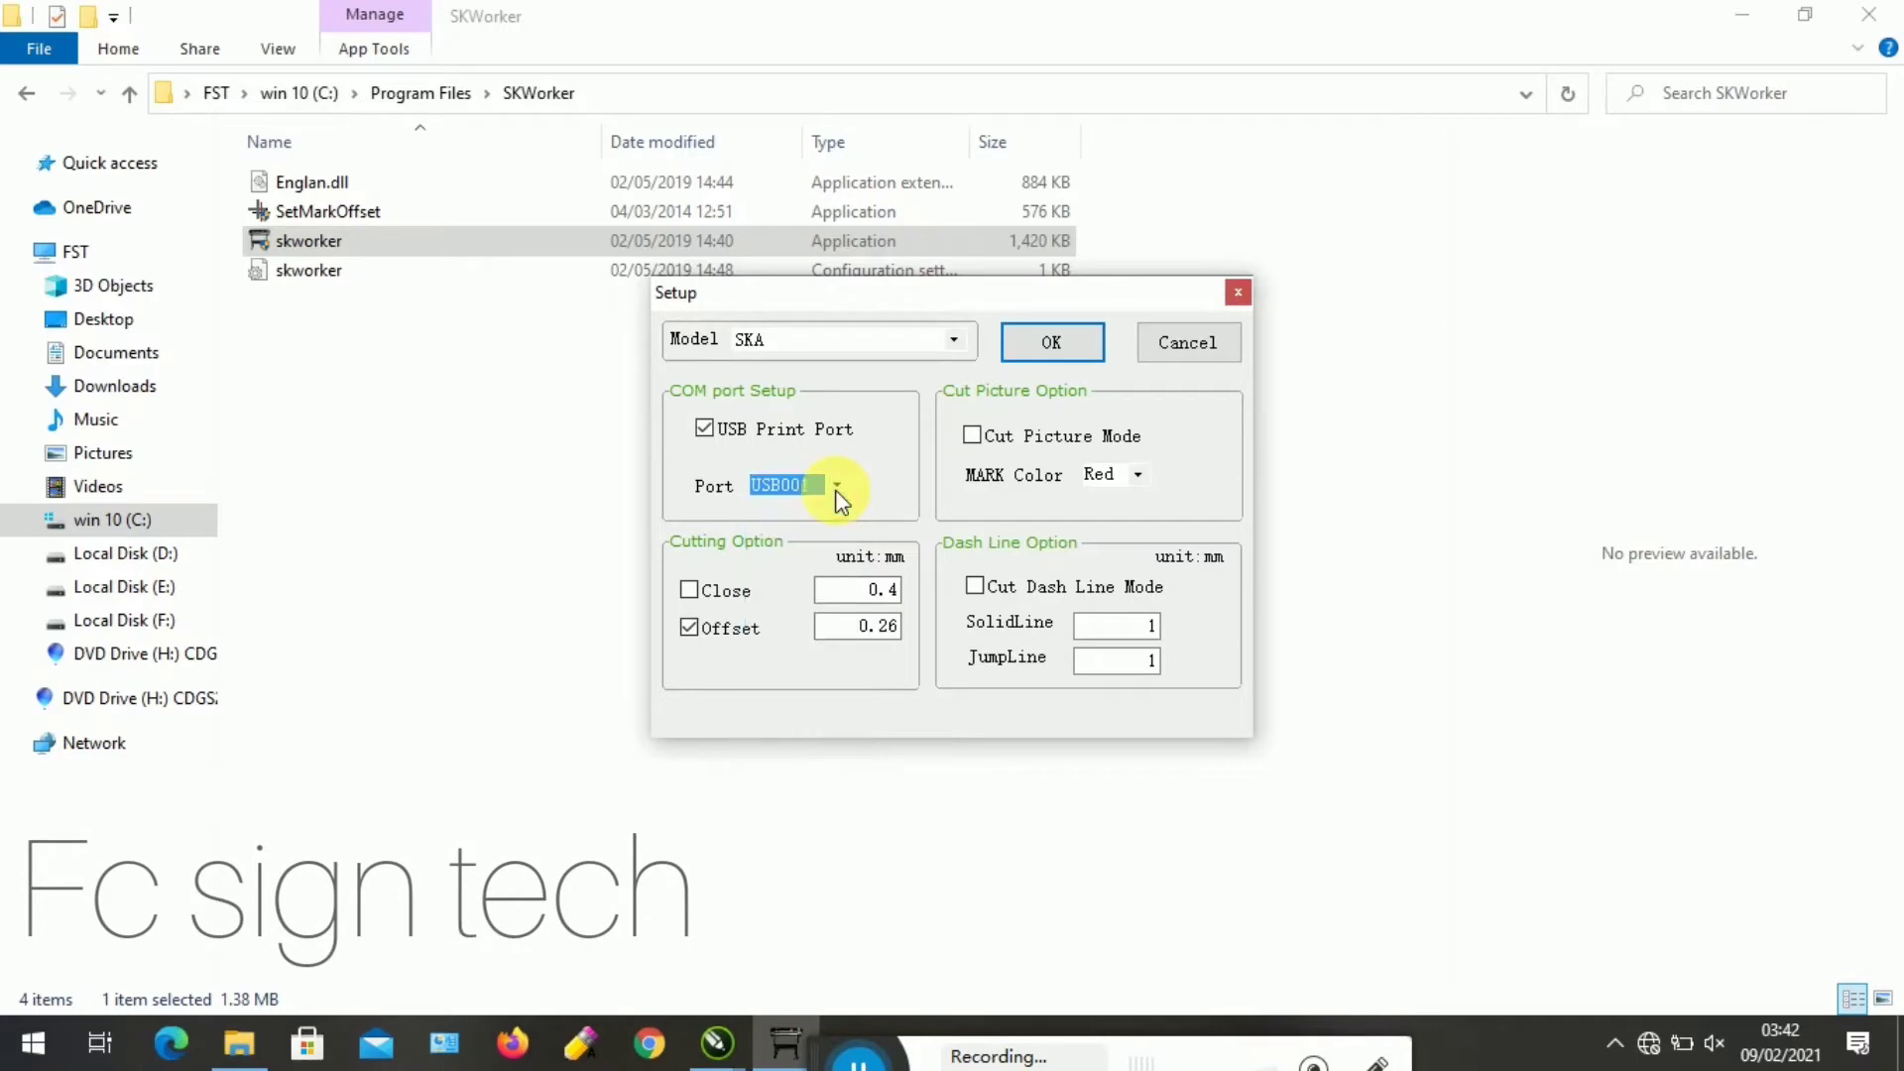
{"action": "left_click", "coordinate": [705, 430]}
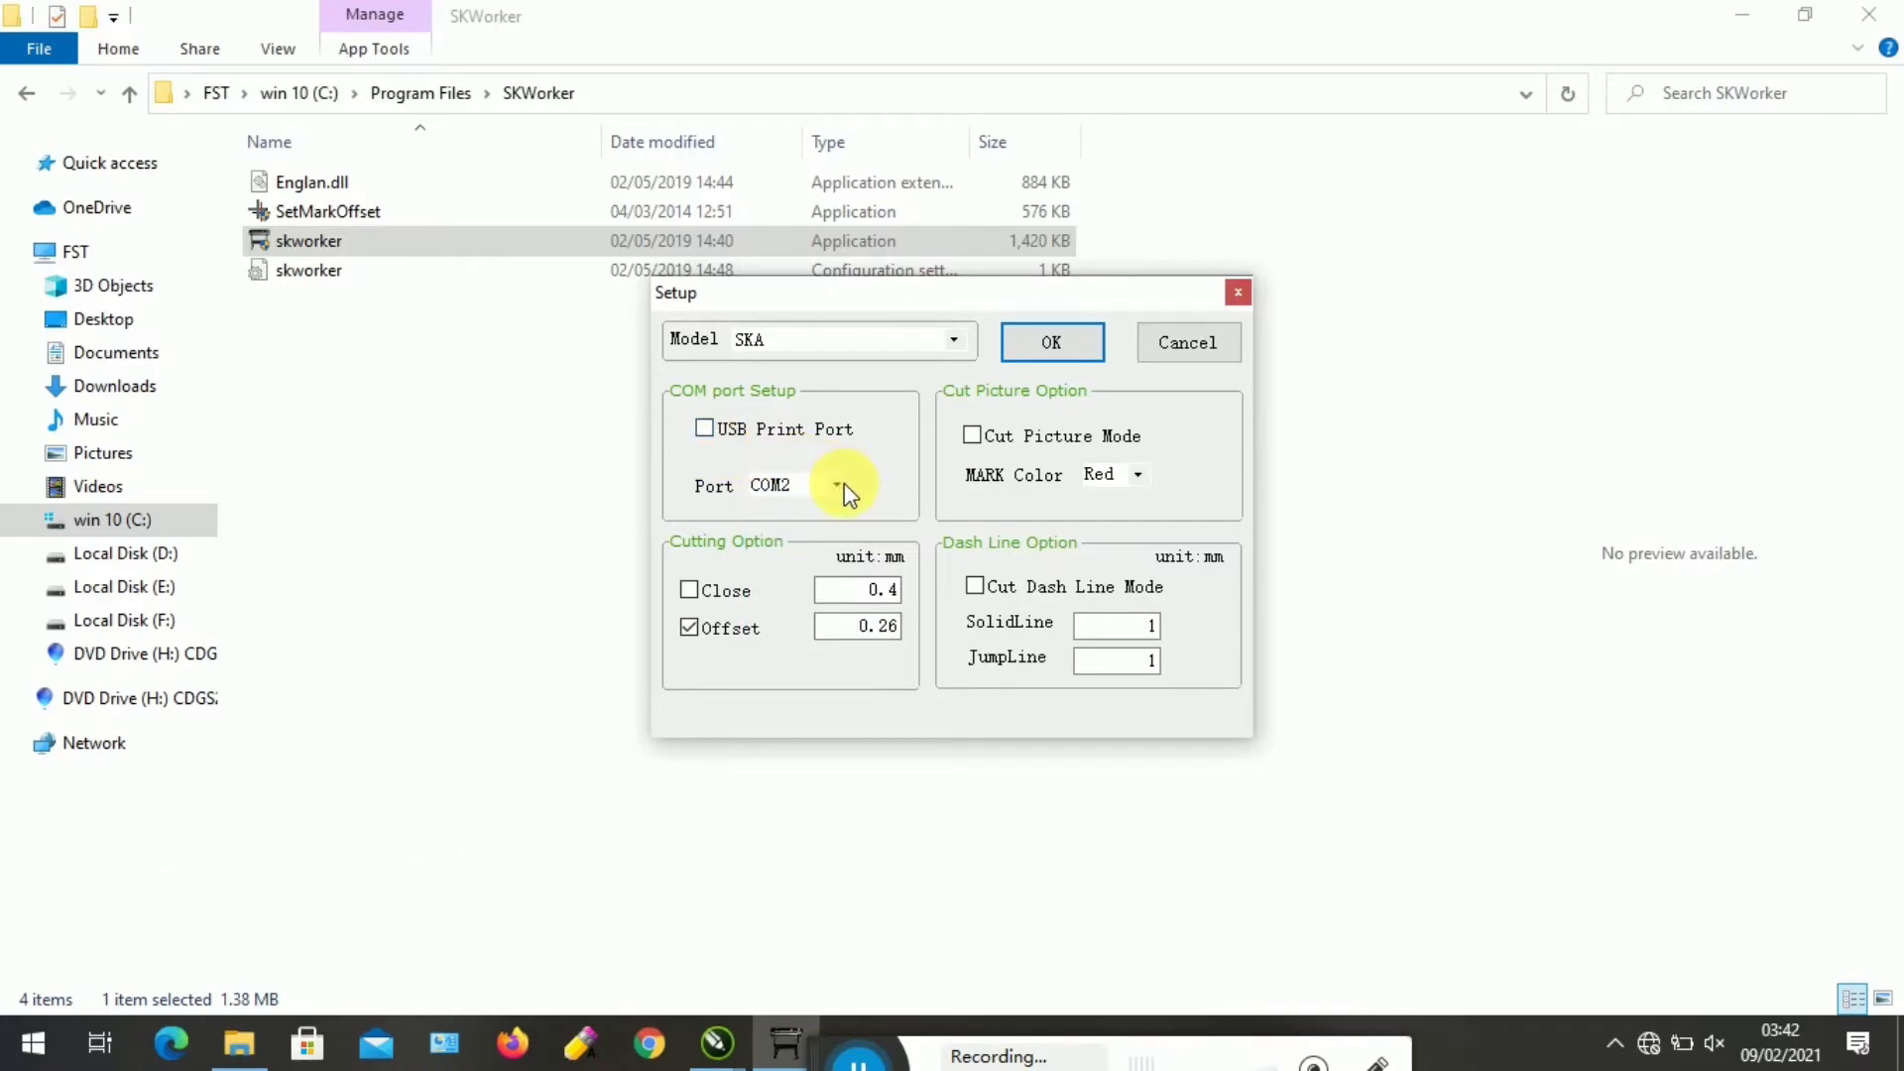
Enable the USB print port on USB003, turn on the Close cutting option and accept the SKWorker setup
{"action": "left_click", "coordinate": [705, 429]}
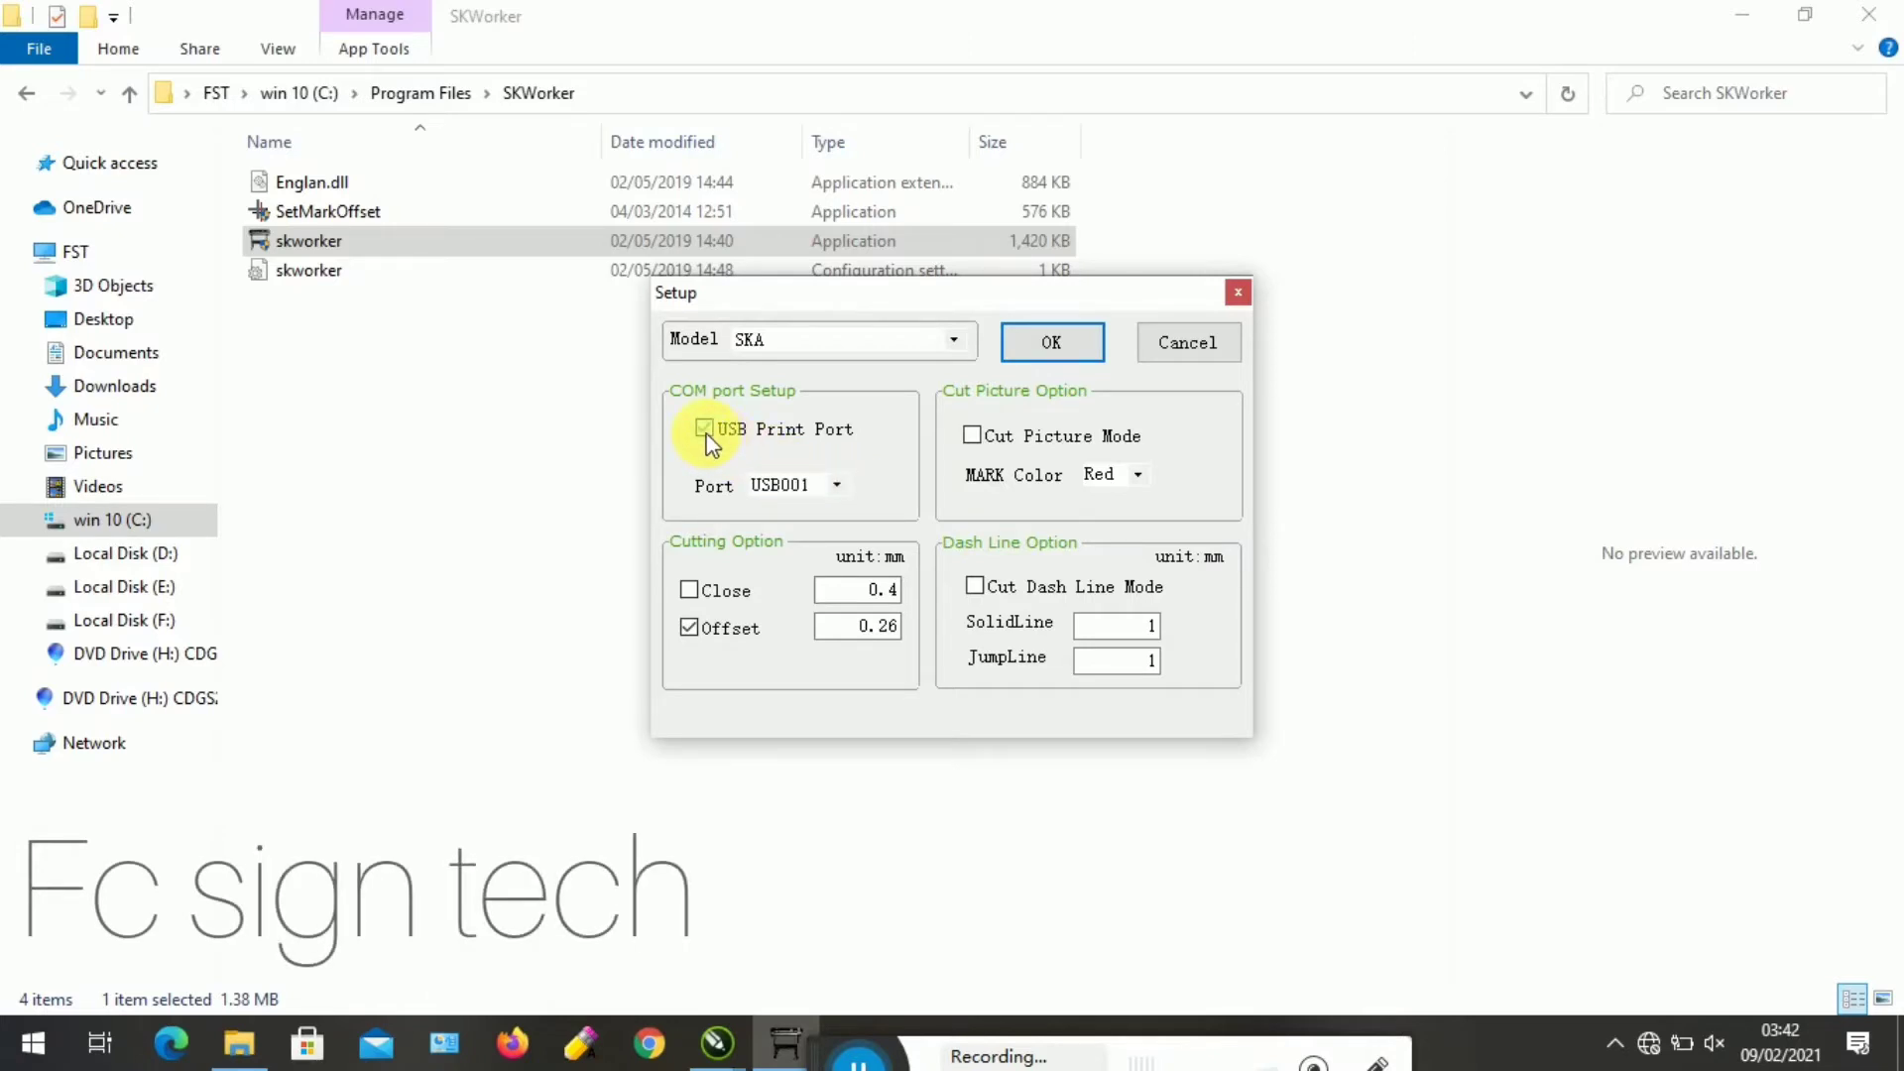
{"action": "left_click", "coordinate": [839, 486]}
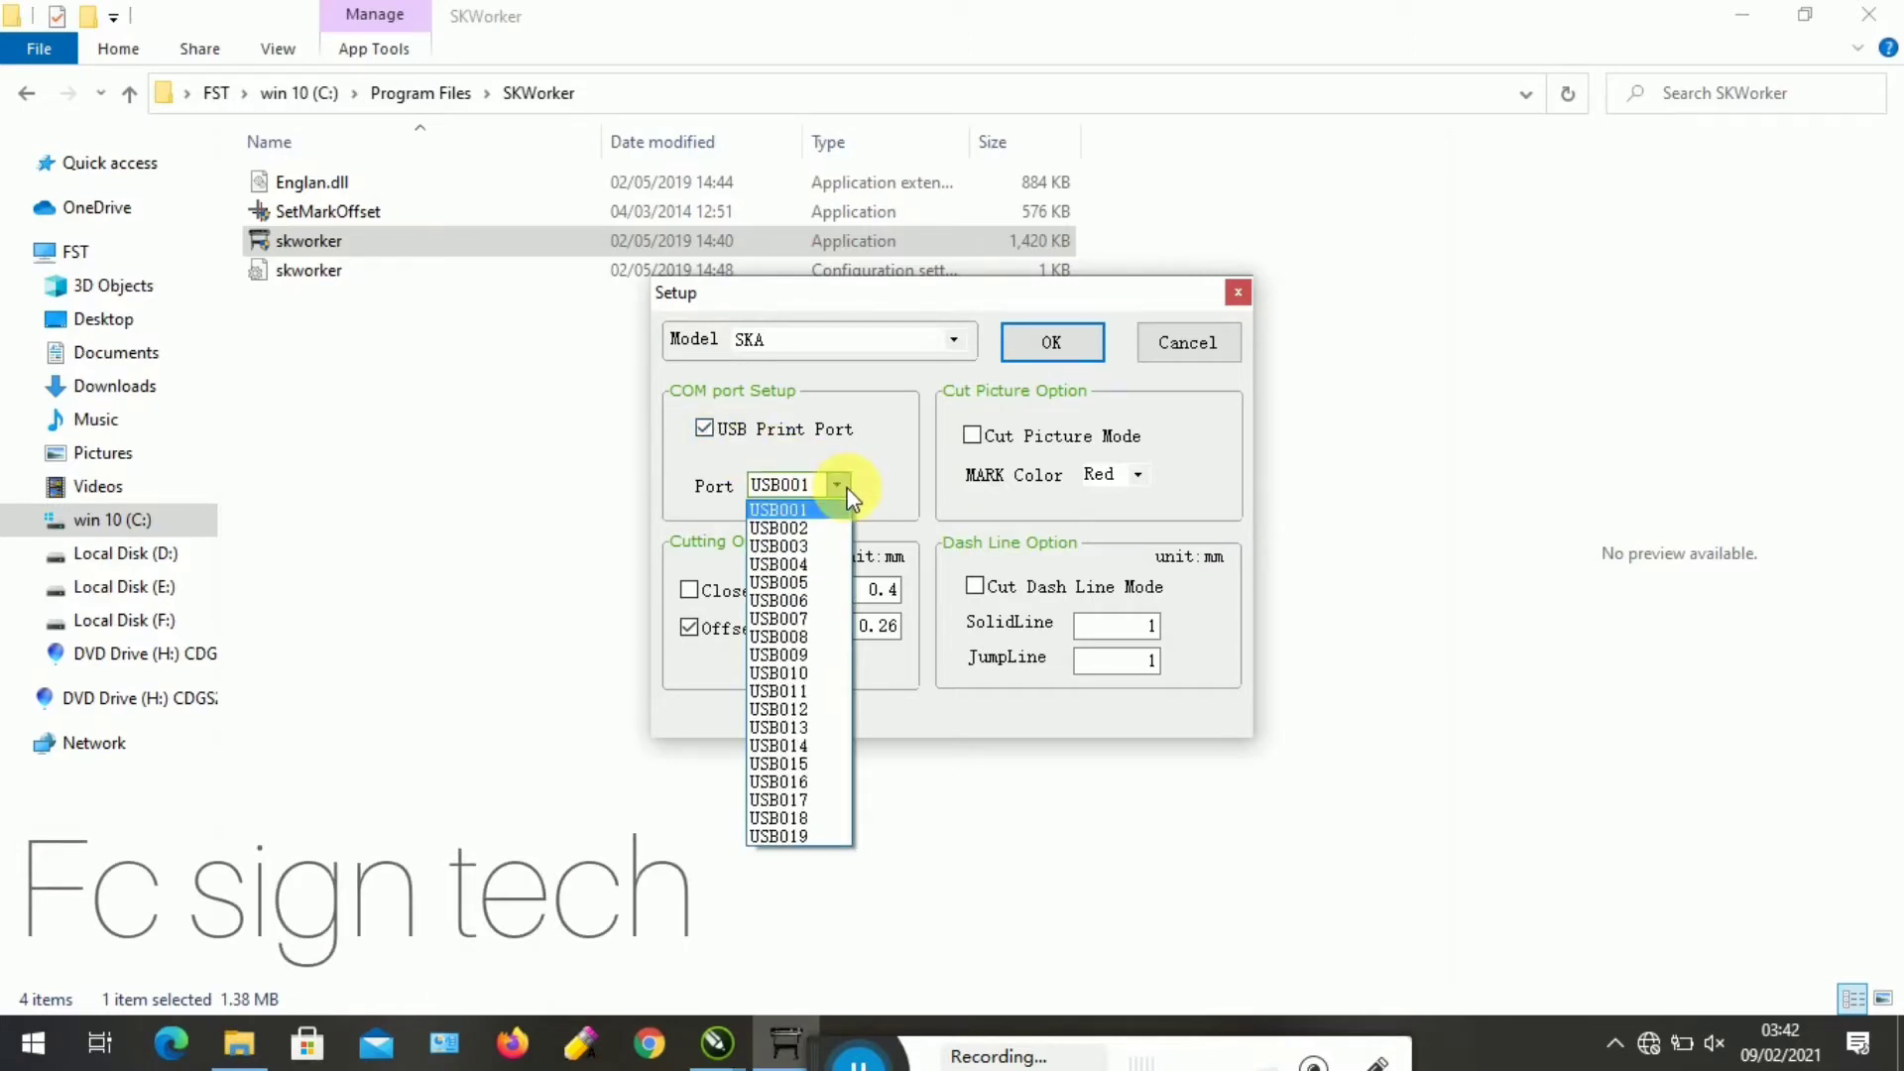
{"action": "left_click", "coordinate": [835, 552]}
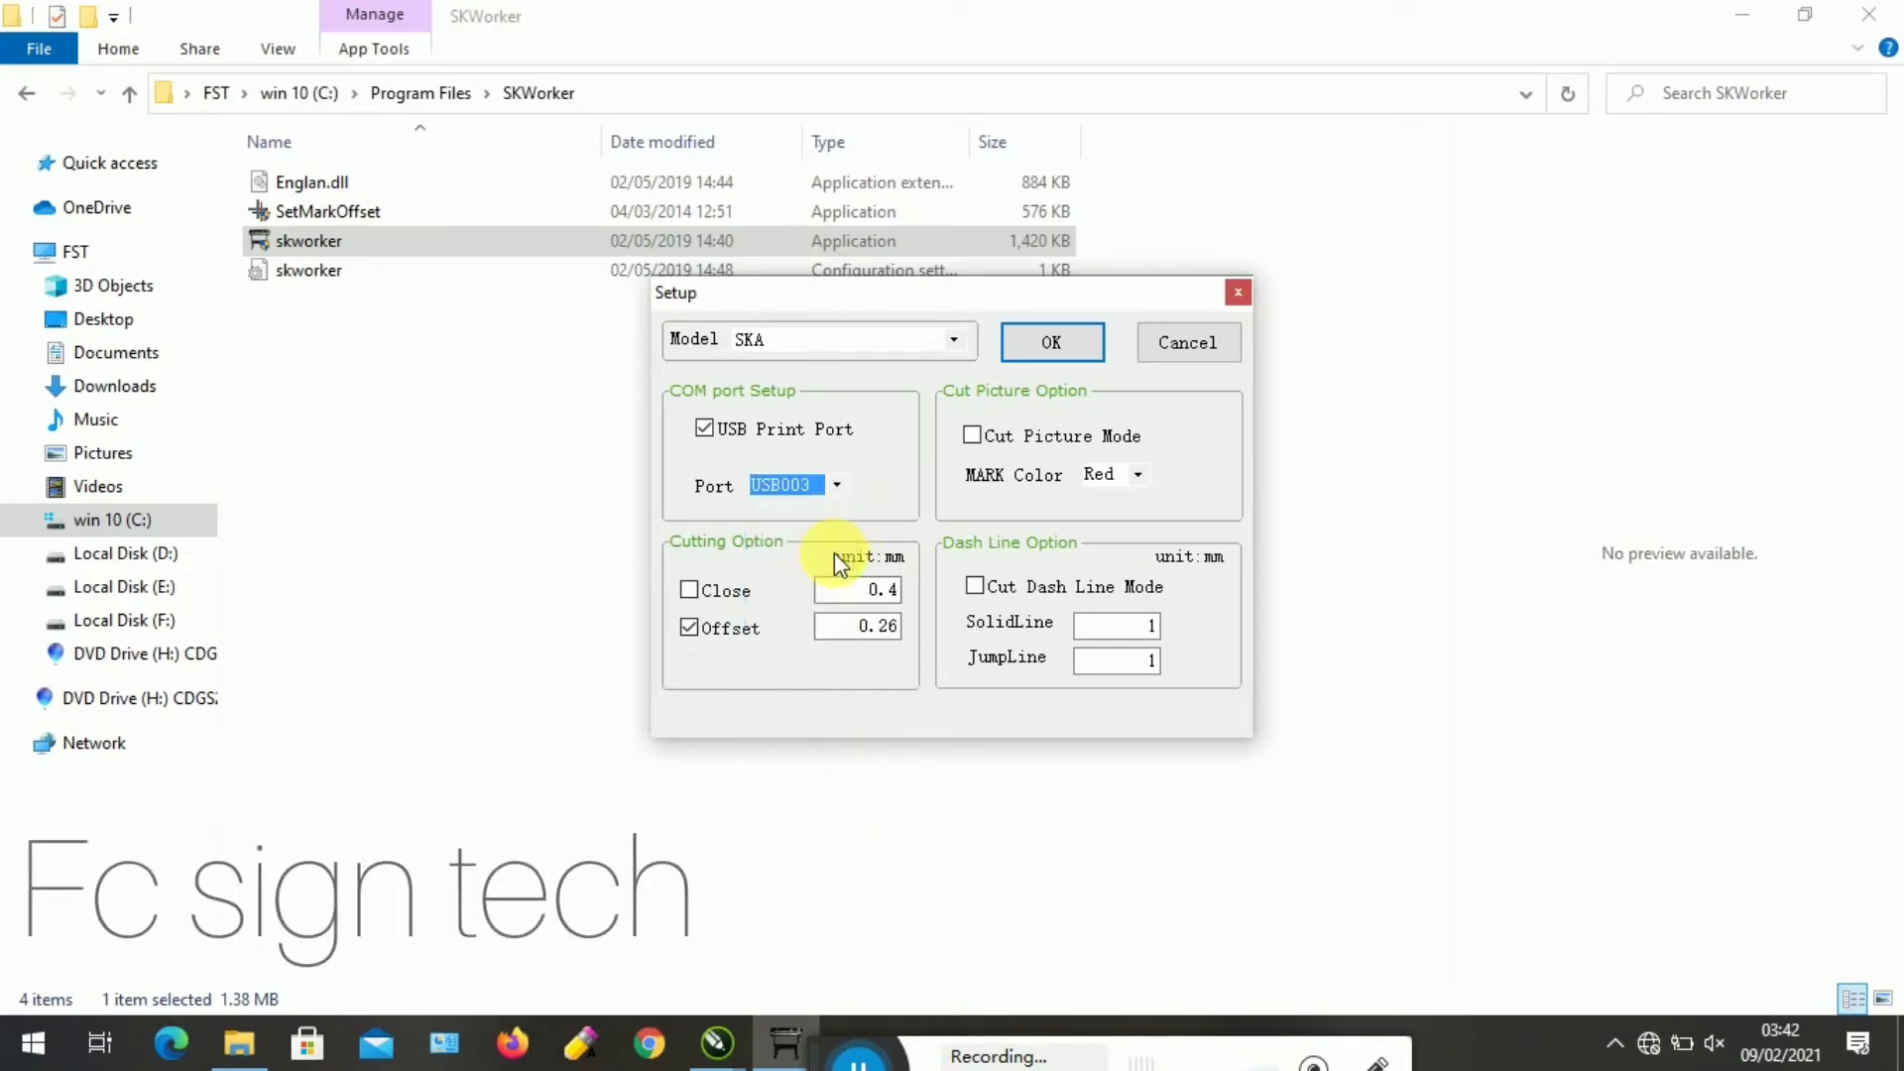
{"action": "left_click", "coordinate": [980, 436]}
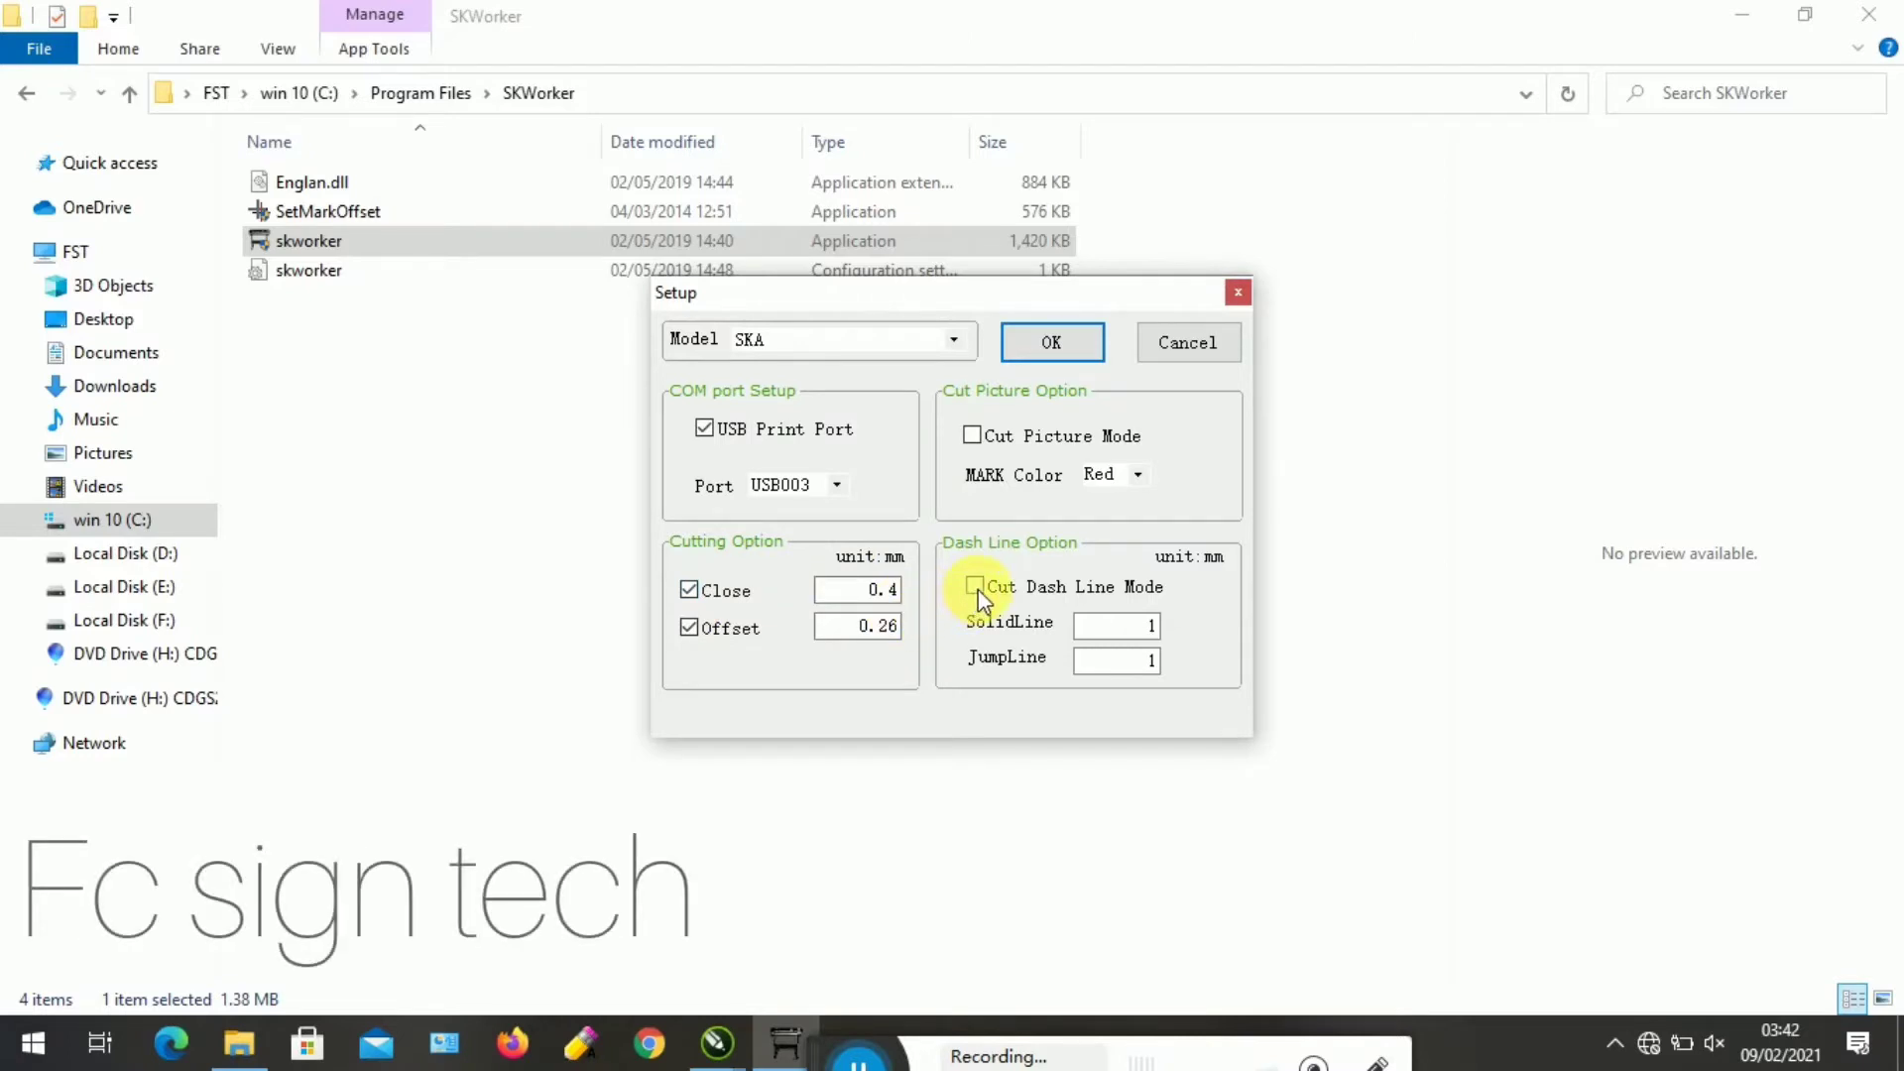
{"action": "left_click", "coordinate": [1055, 343]}
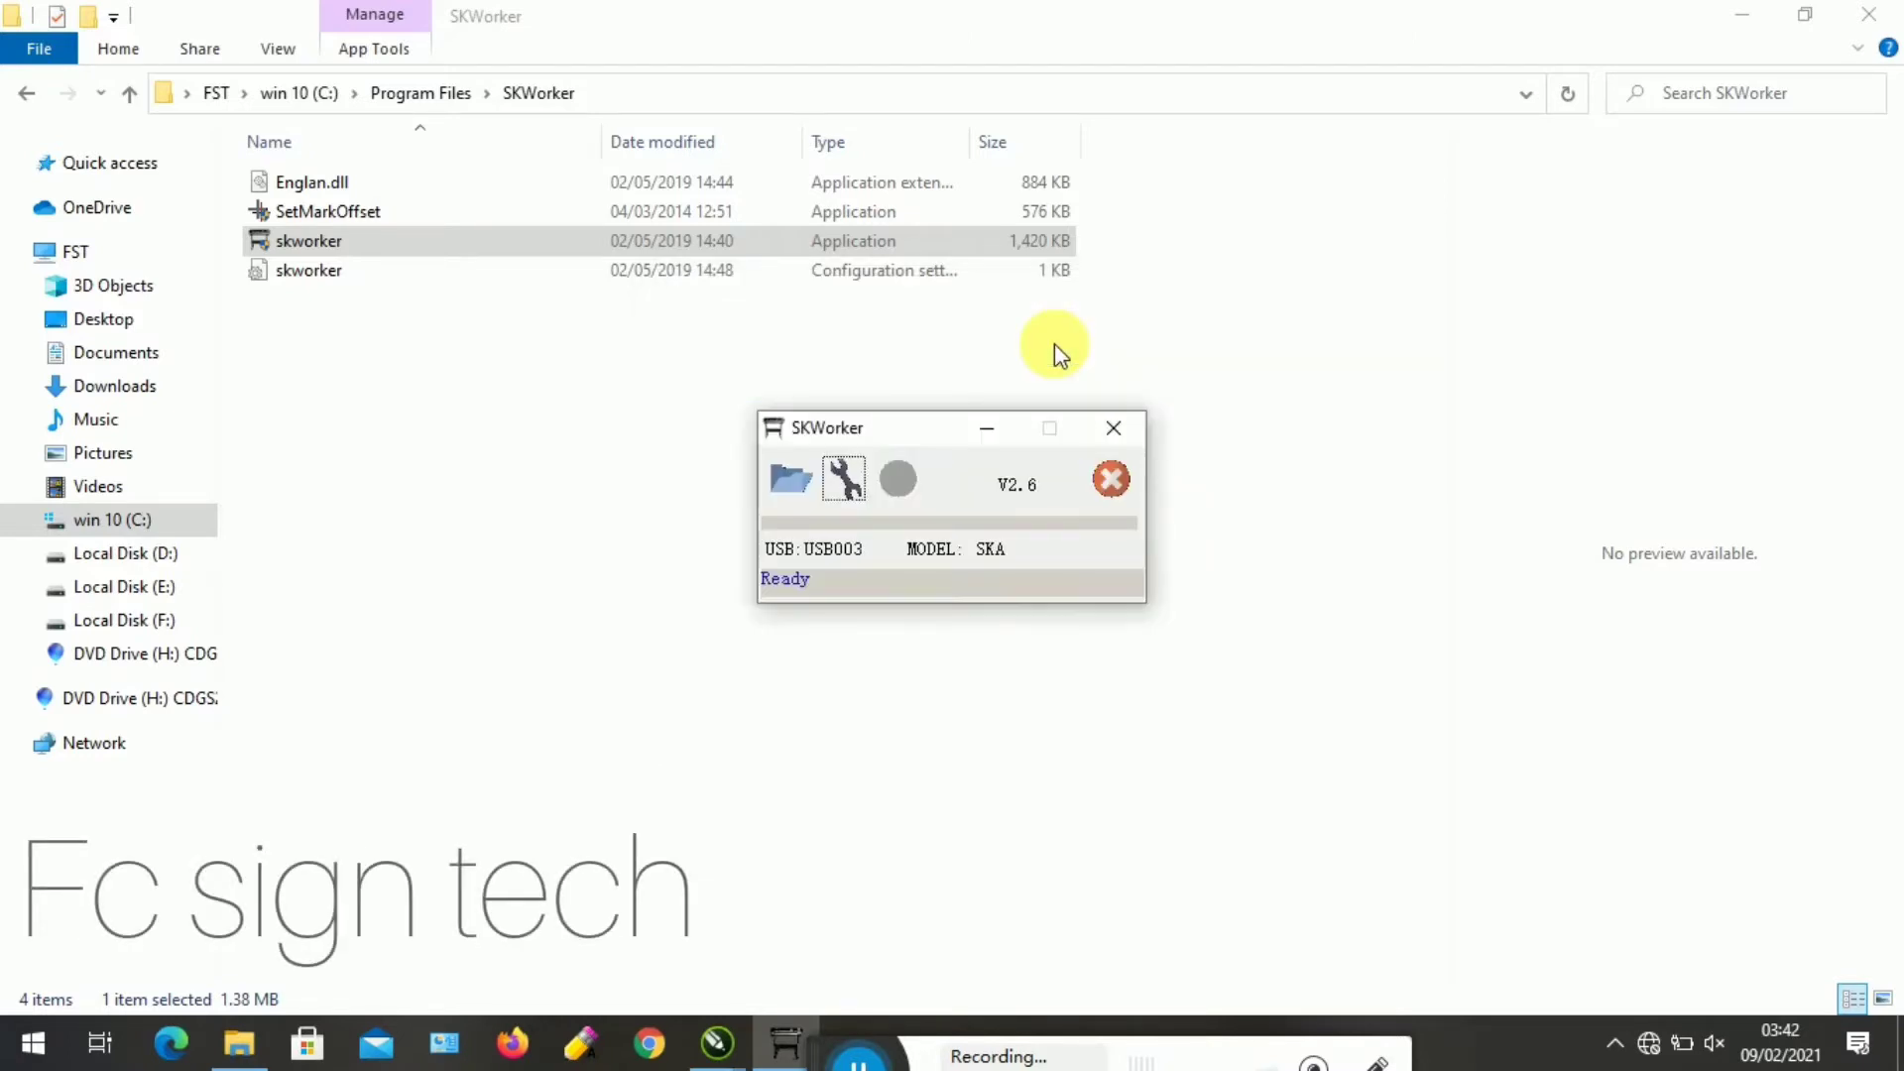
Switch to CorelDRAW, dismiss the Add Mark dialog and send only the selected "fc sign tech" text to SKWorker for cutting
{"action": "left_click", "coordinate": [732, 1058]}
{"action": "left_click", "coordinate": [778, 948]}
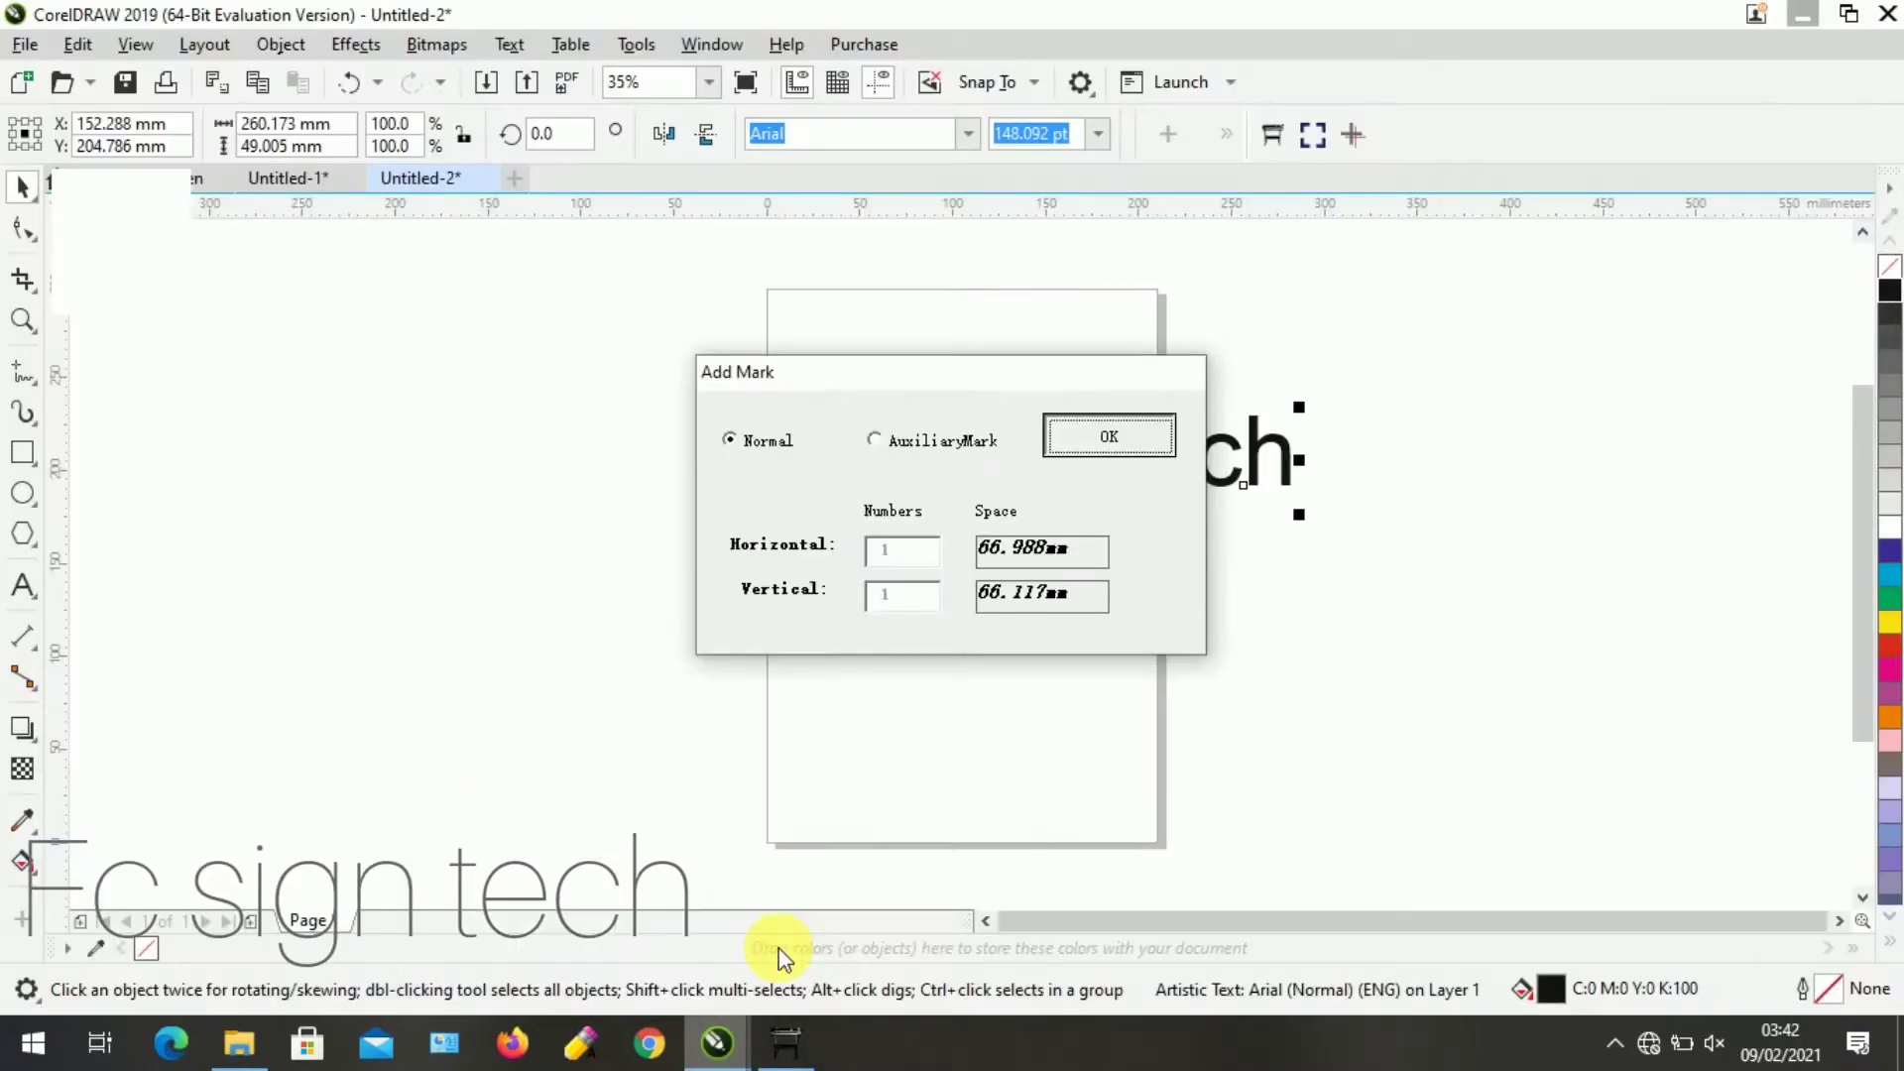
{"action": "left_click", "coordinate": [949, 541]}
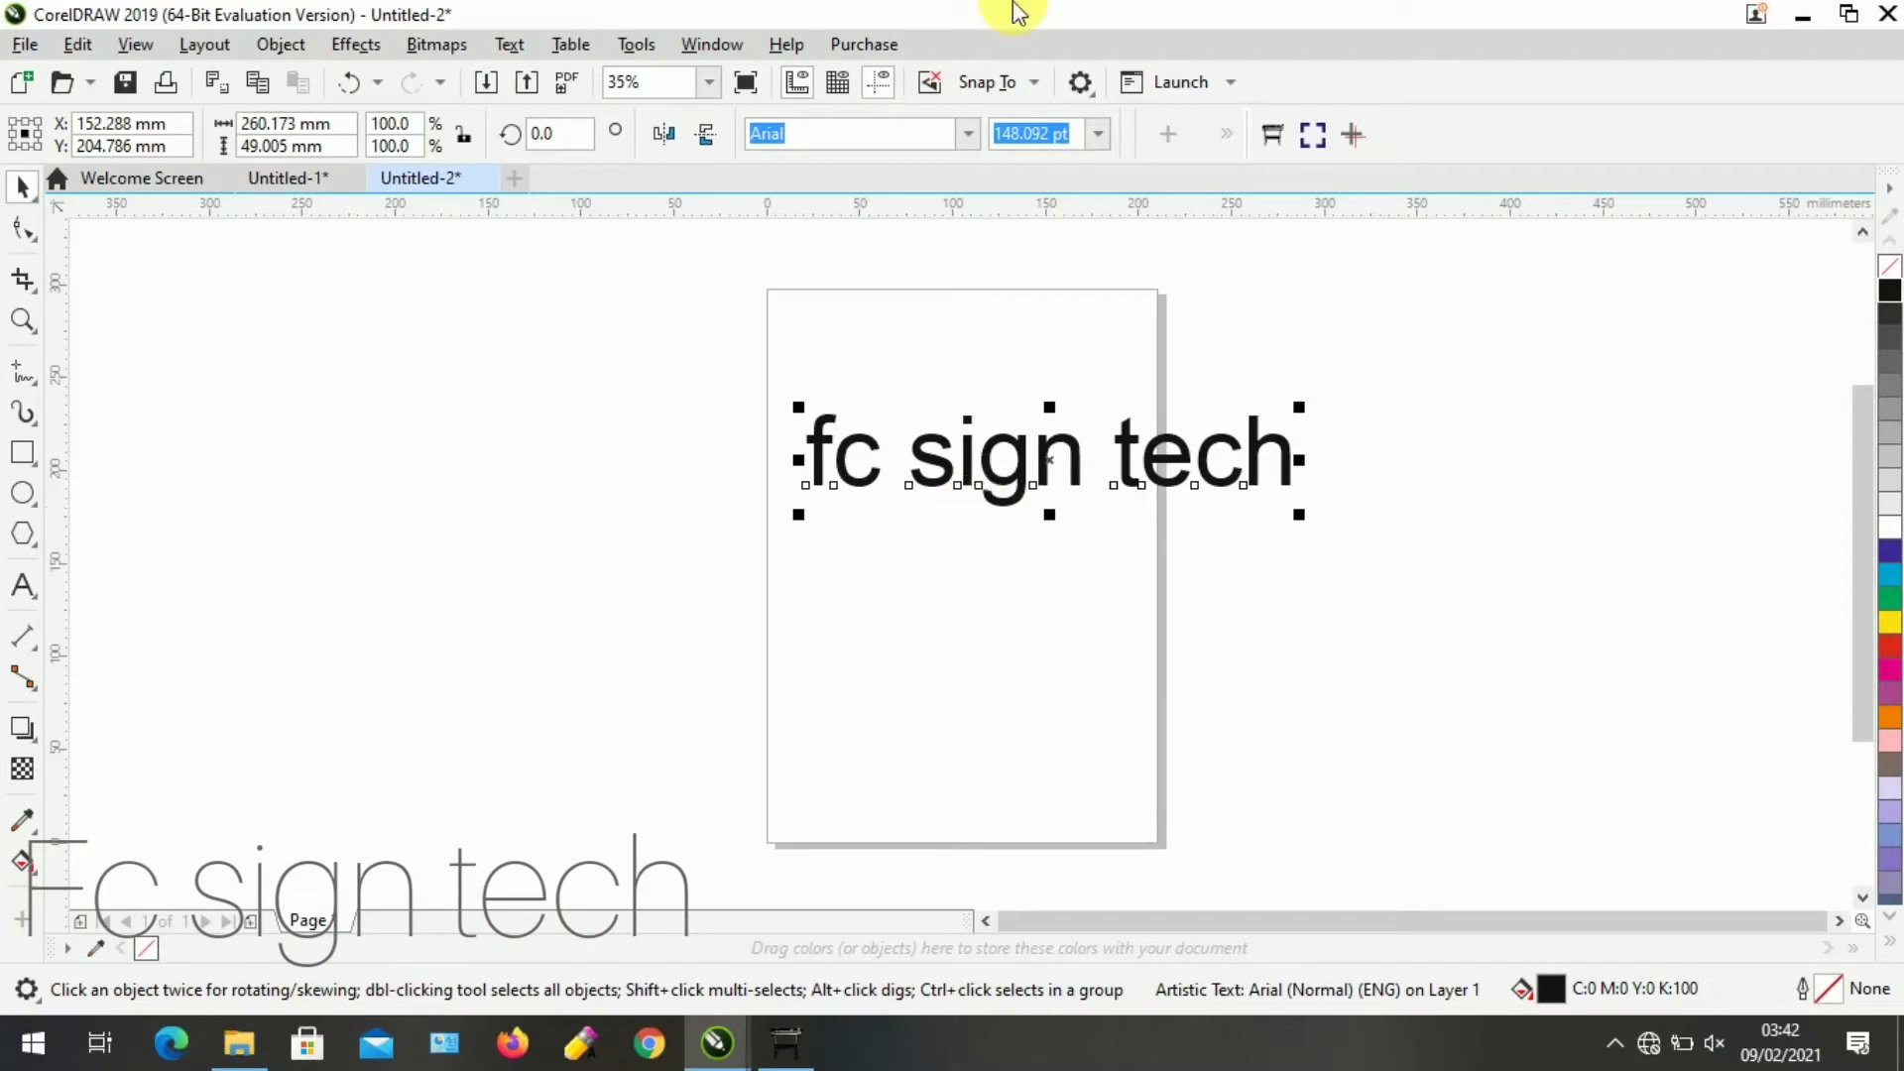
{"action": "left_click", "coordinate": [1269, 145]}
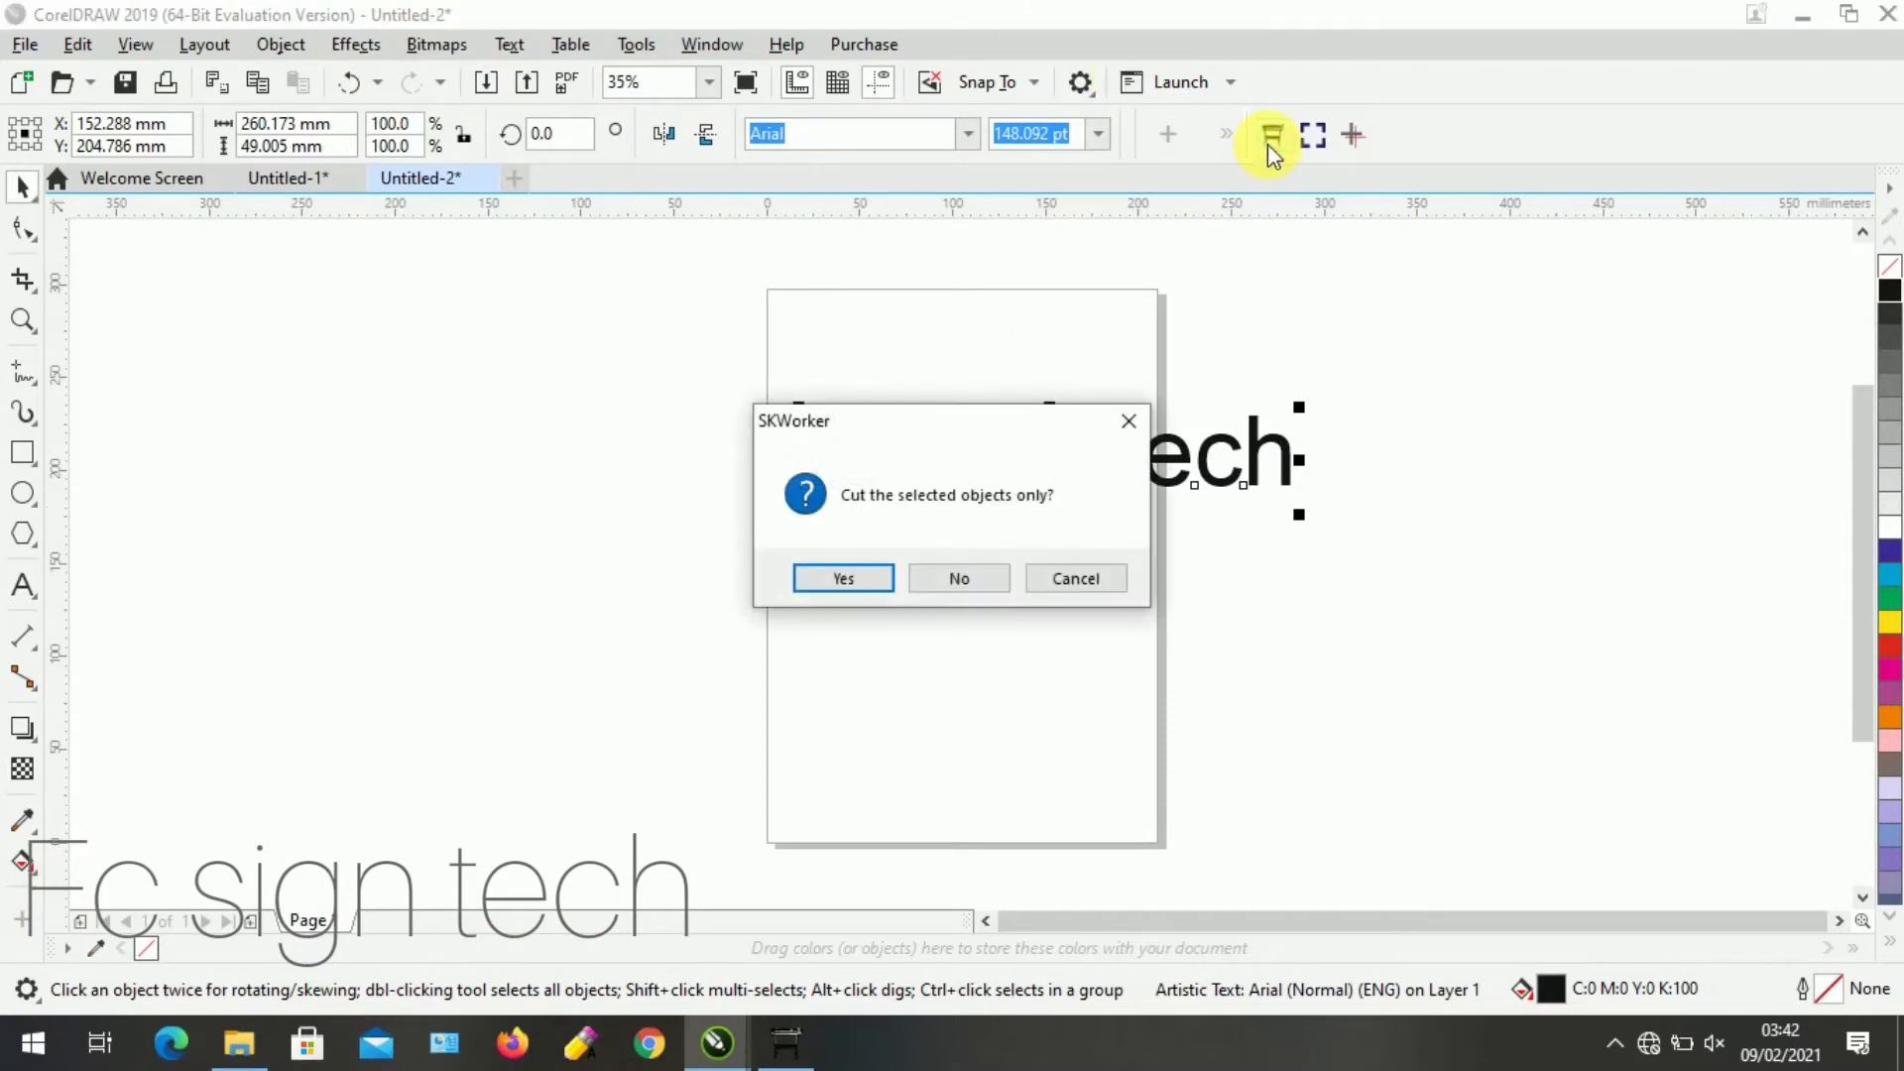
{"action": "left_click", "coordinate": [869, 585]}
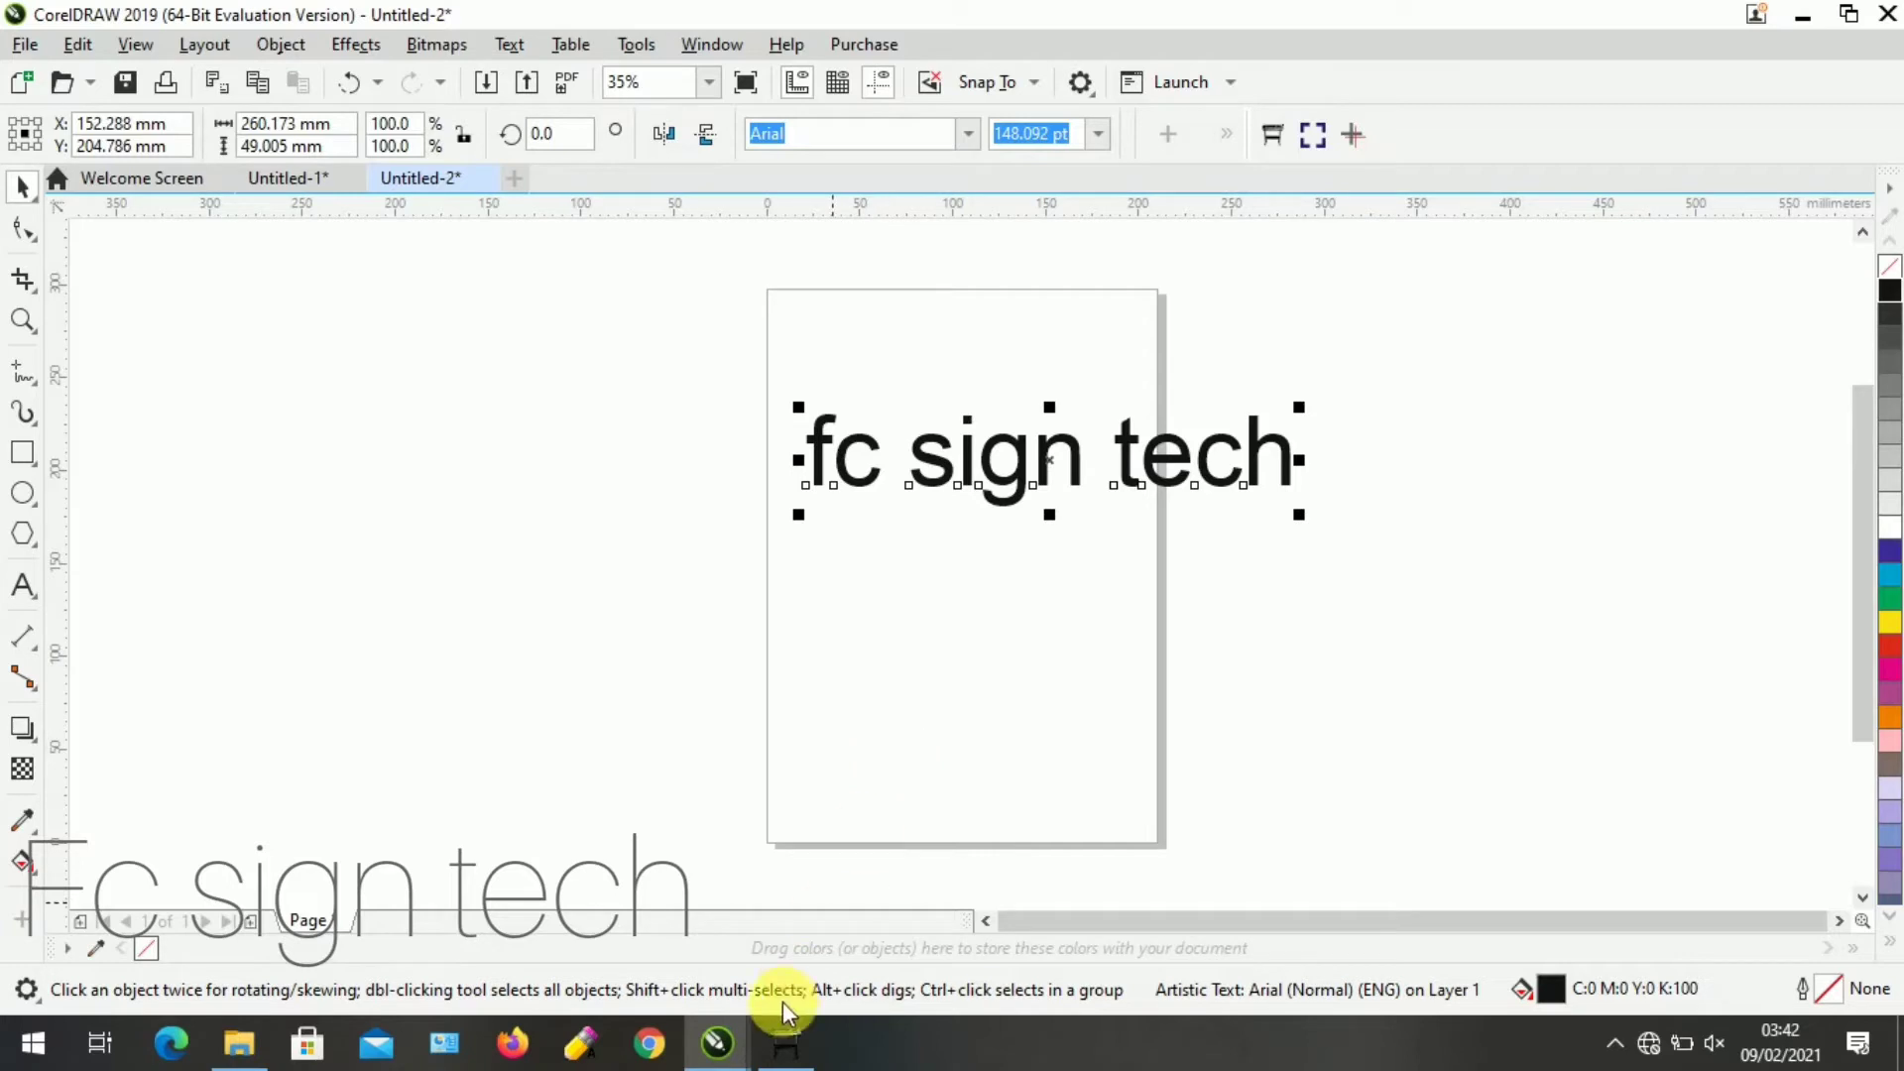
Bring up the SKWorker window, then send only the selected text from CorelDRAW for cutting again
{"action": "left_click", "coordinate": [786, 1041]}
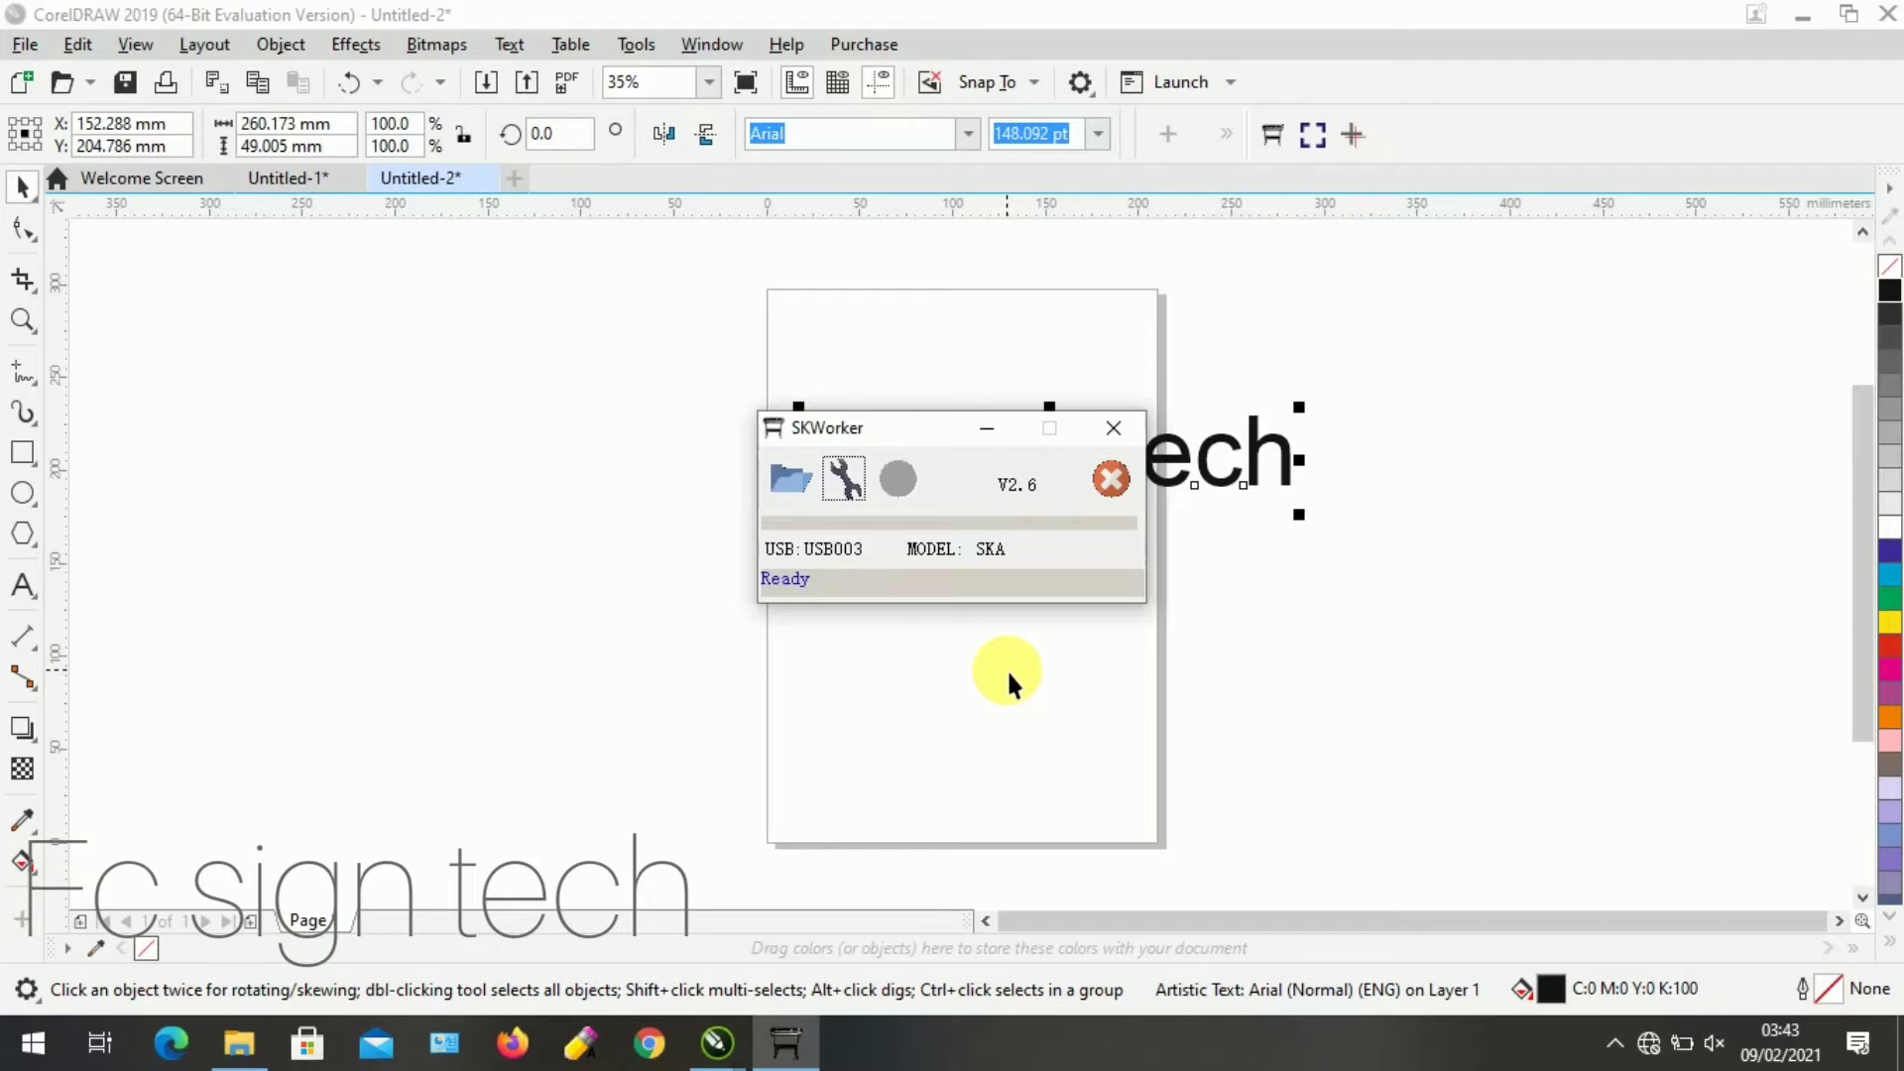
{"action": "left_click", "coordinate": [1275, 135]}
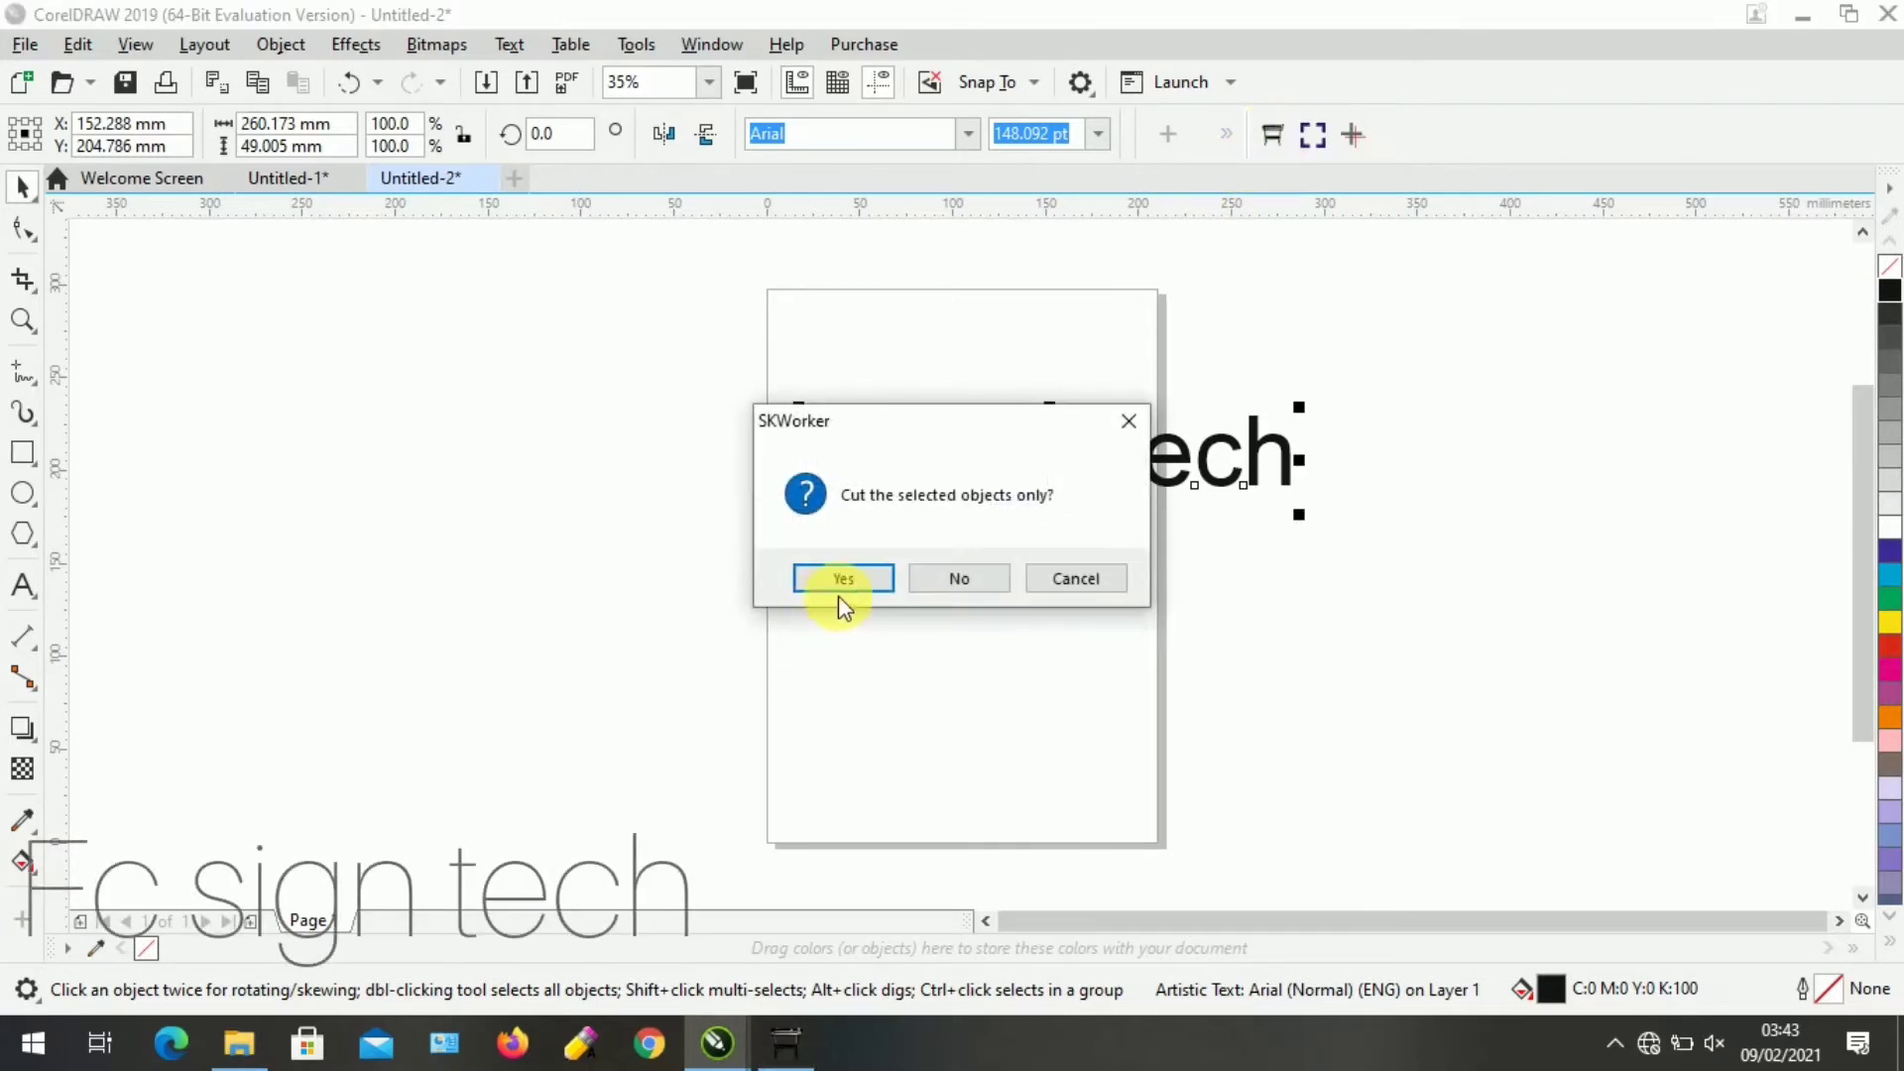
{"action": "left_click", "coordinate": [863, 579]}
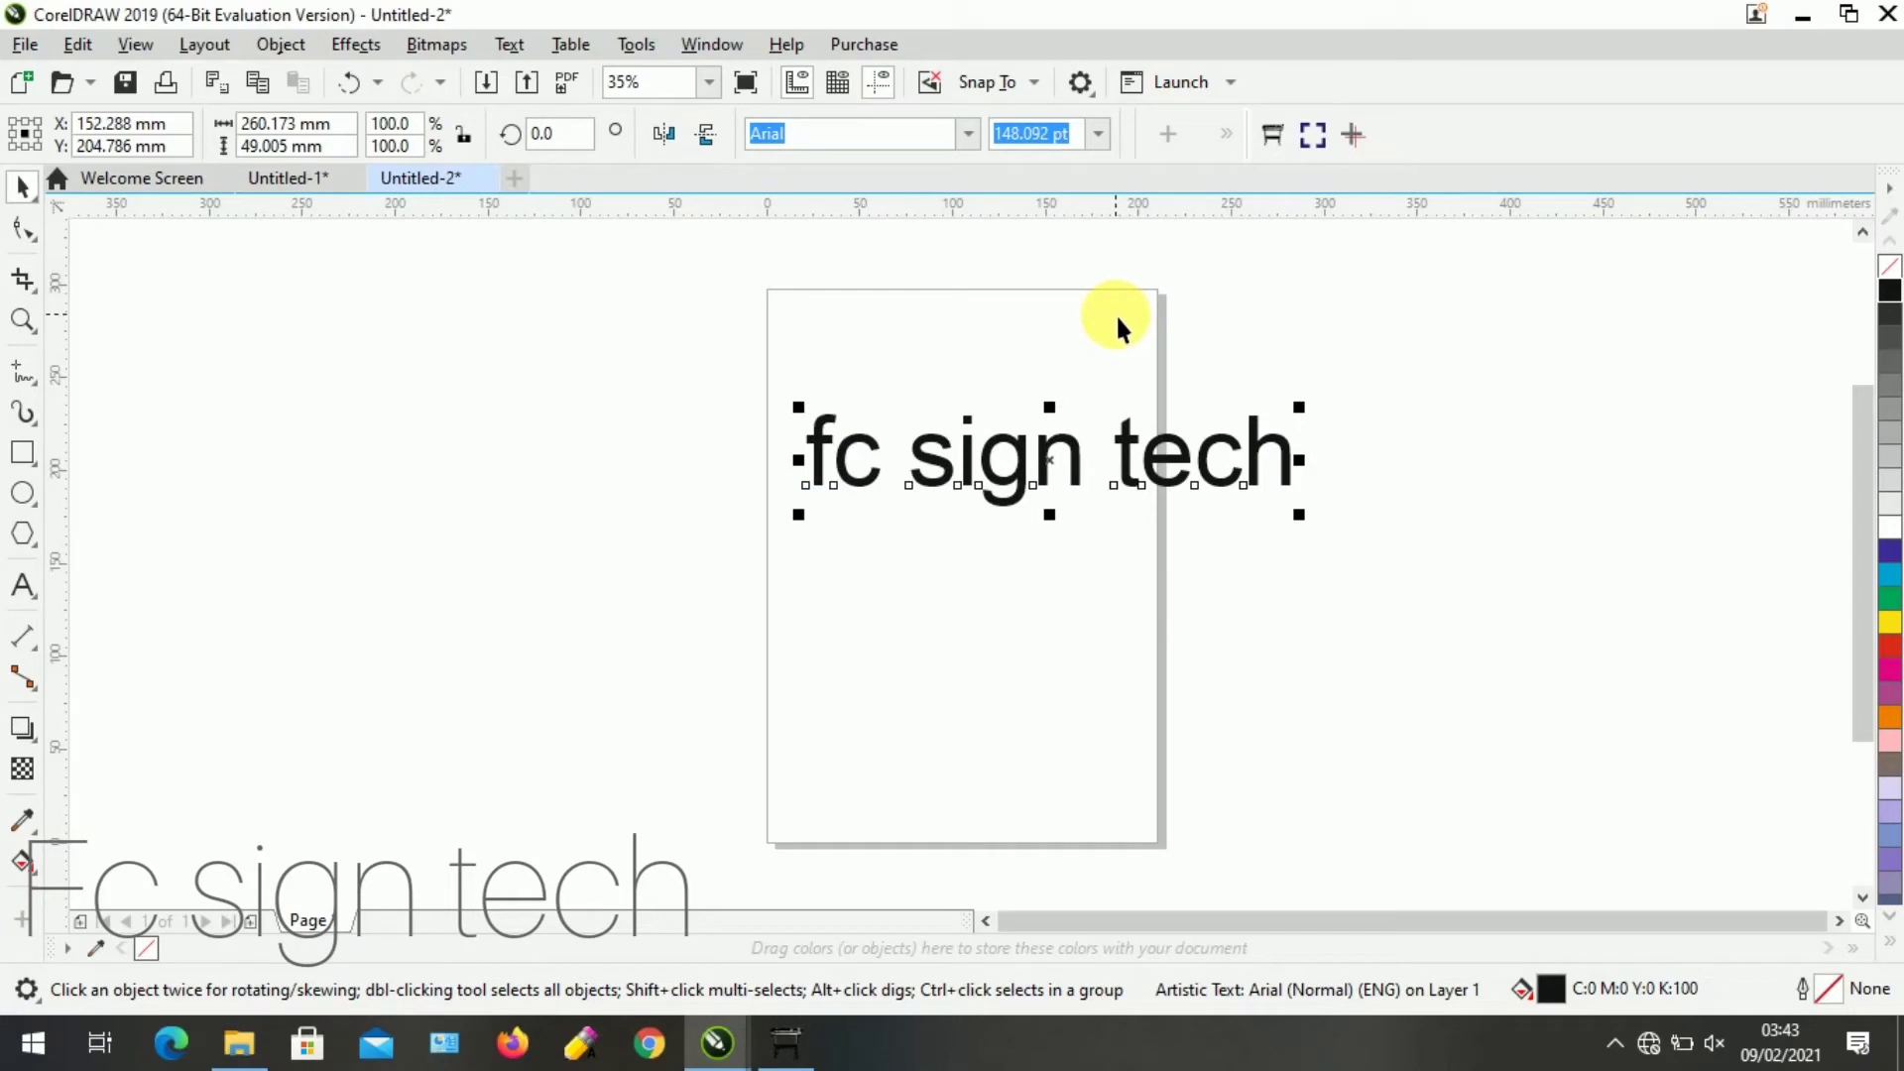
Close CorelDRAW without saving the changes to the open documents
{"action": "left_click", "coordinate": [1887, 15]}
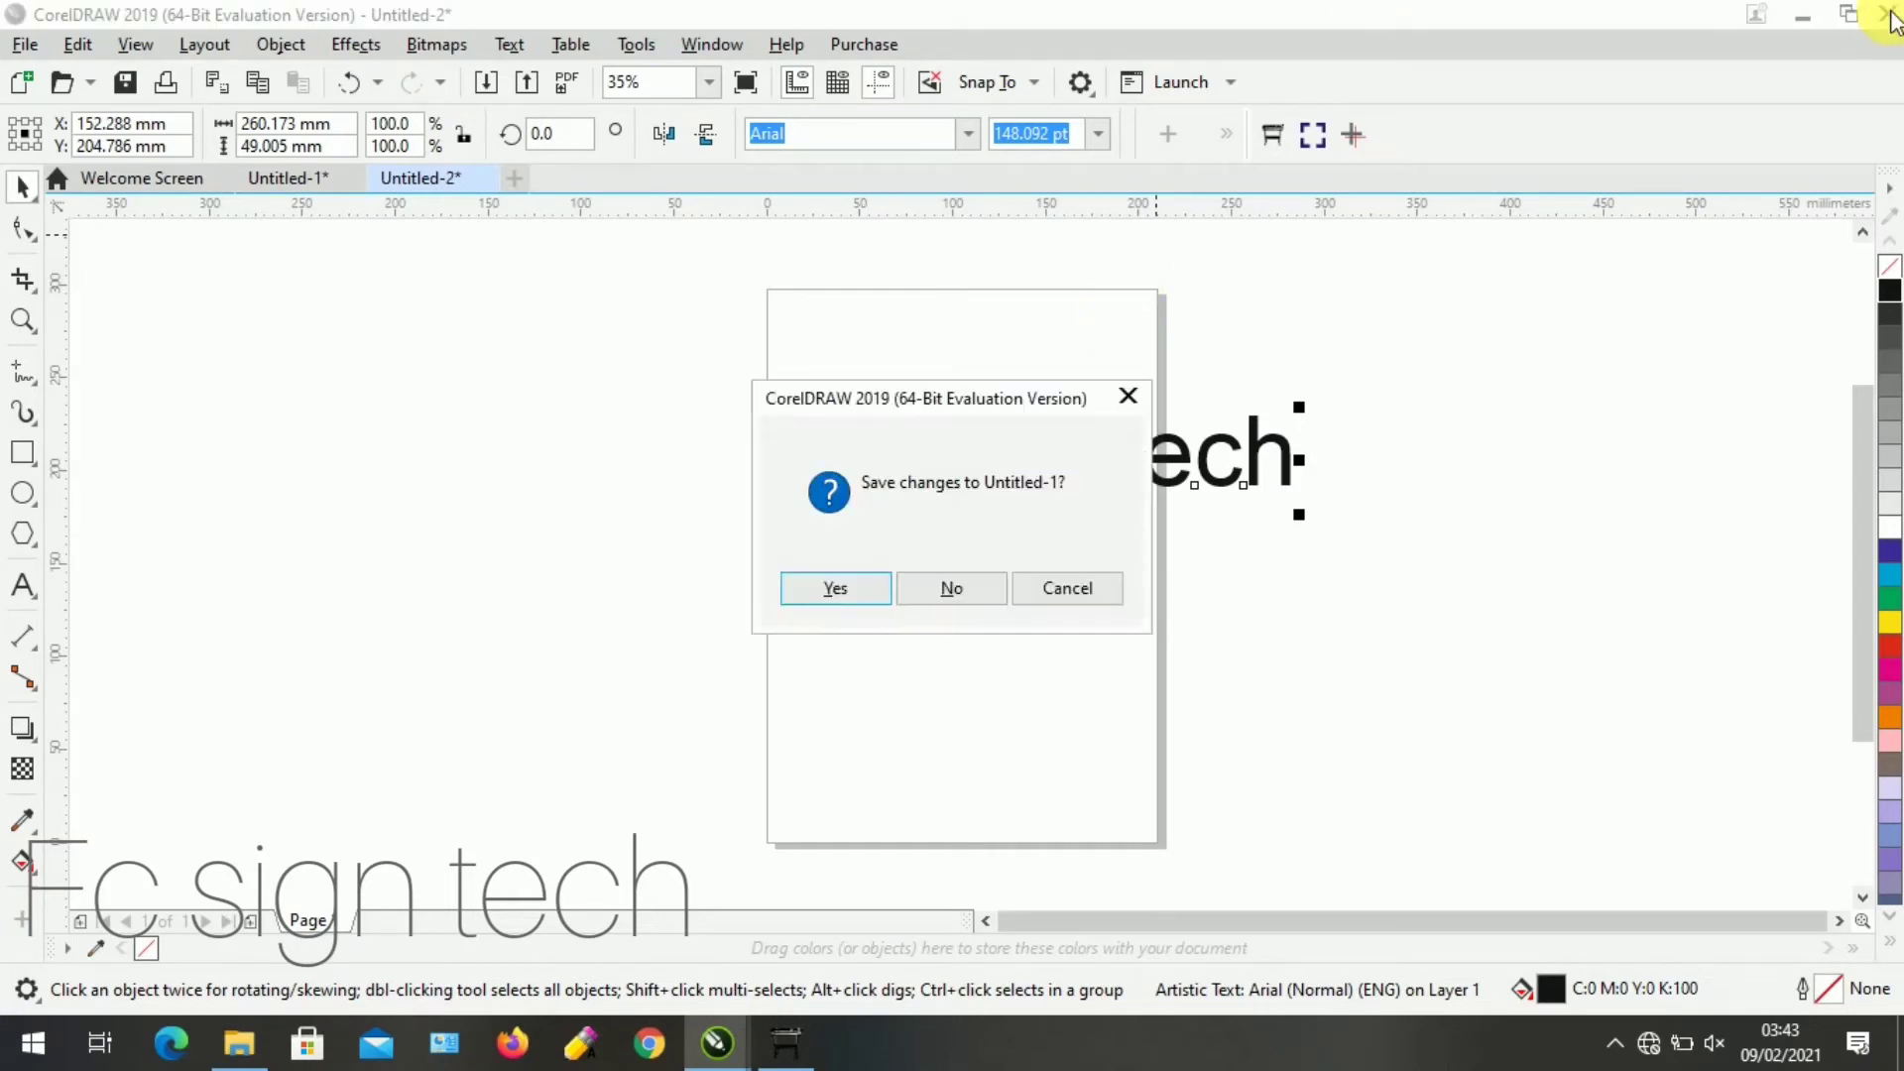
{"action": "left_click", "coordinate": [972, 587]}
{"action": "left_click", "coordinate": [972, 587]}
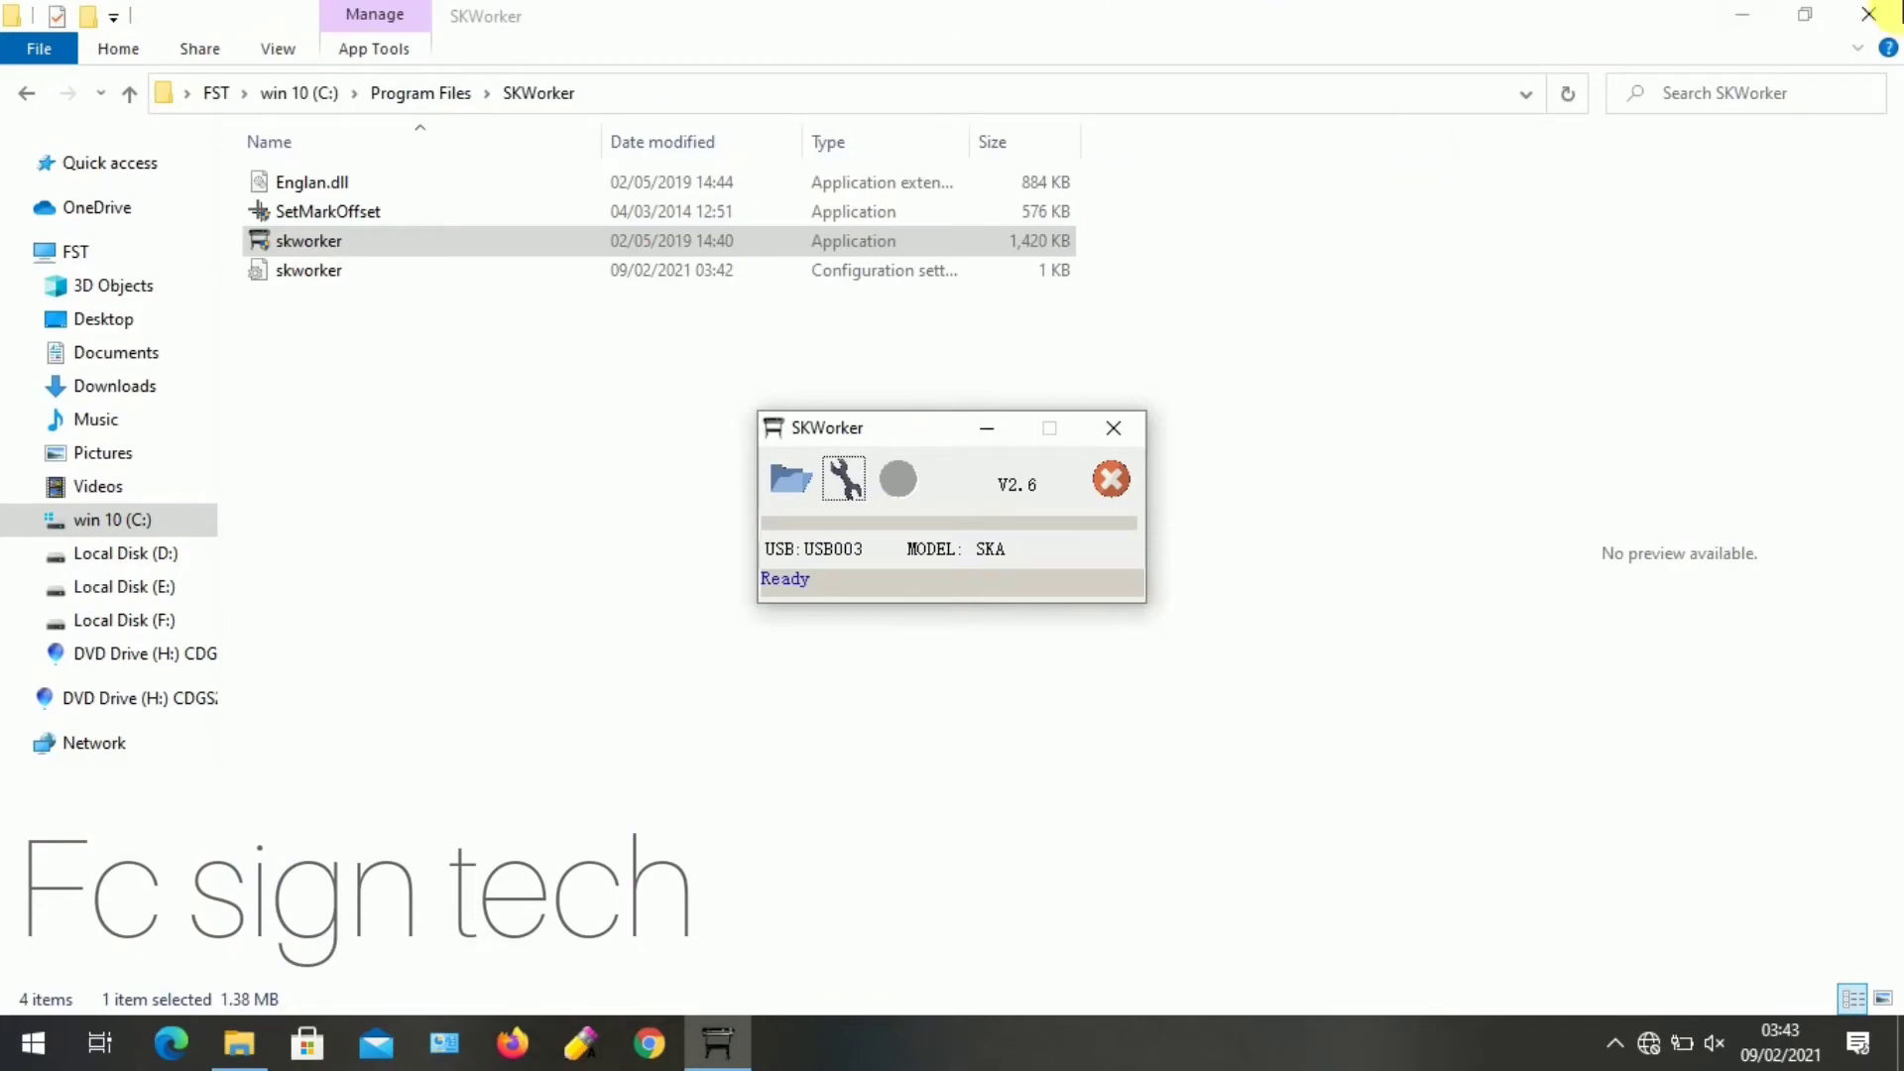
Set the CorelDRAW 2019 (64-Bit) desktop shortcut to run the program as an administrator
{"action": "left_click", "coordinate": [1743, 15]}
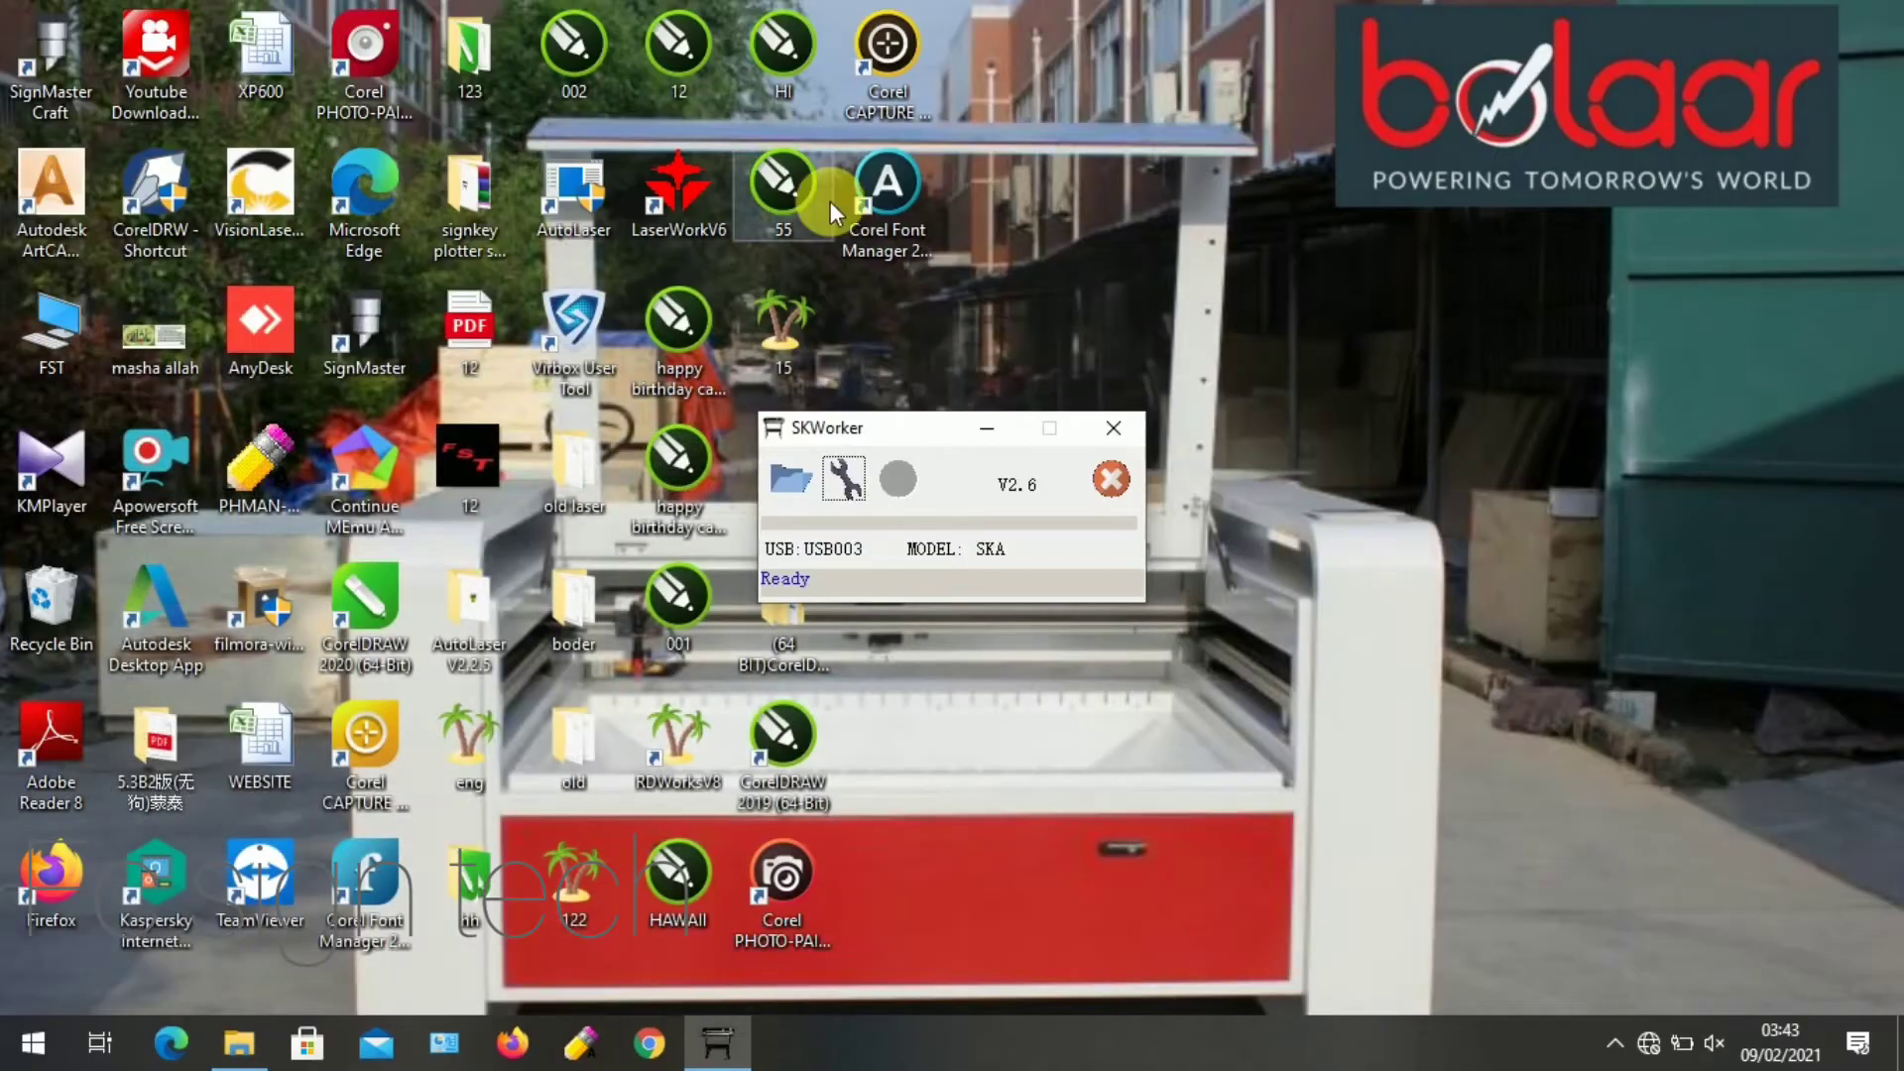
{"action": "left_click", "coordinate": [778, 754]}
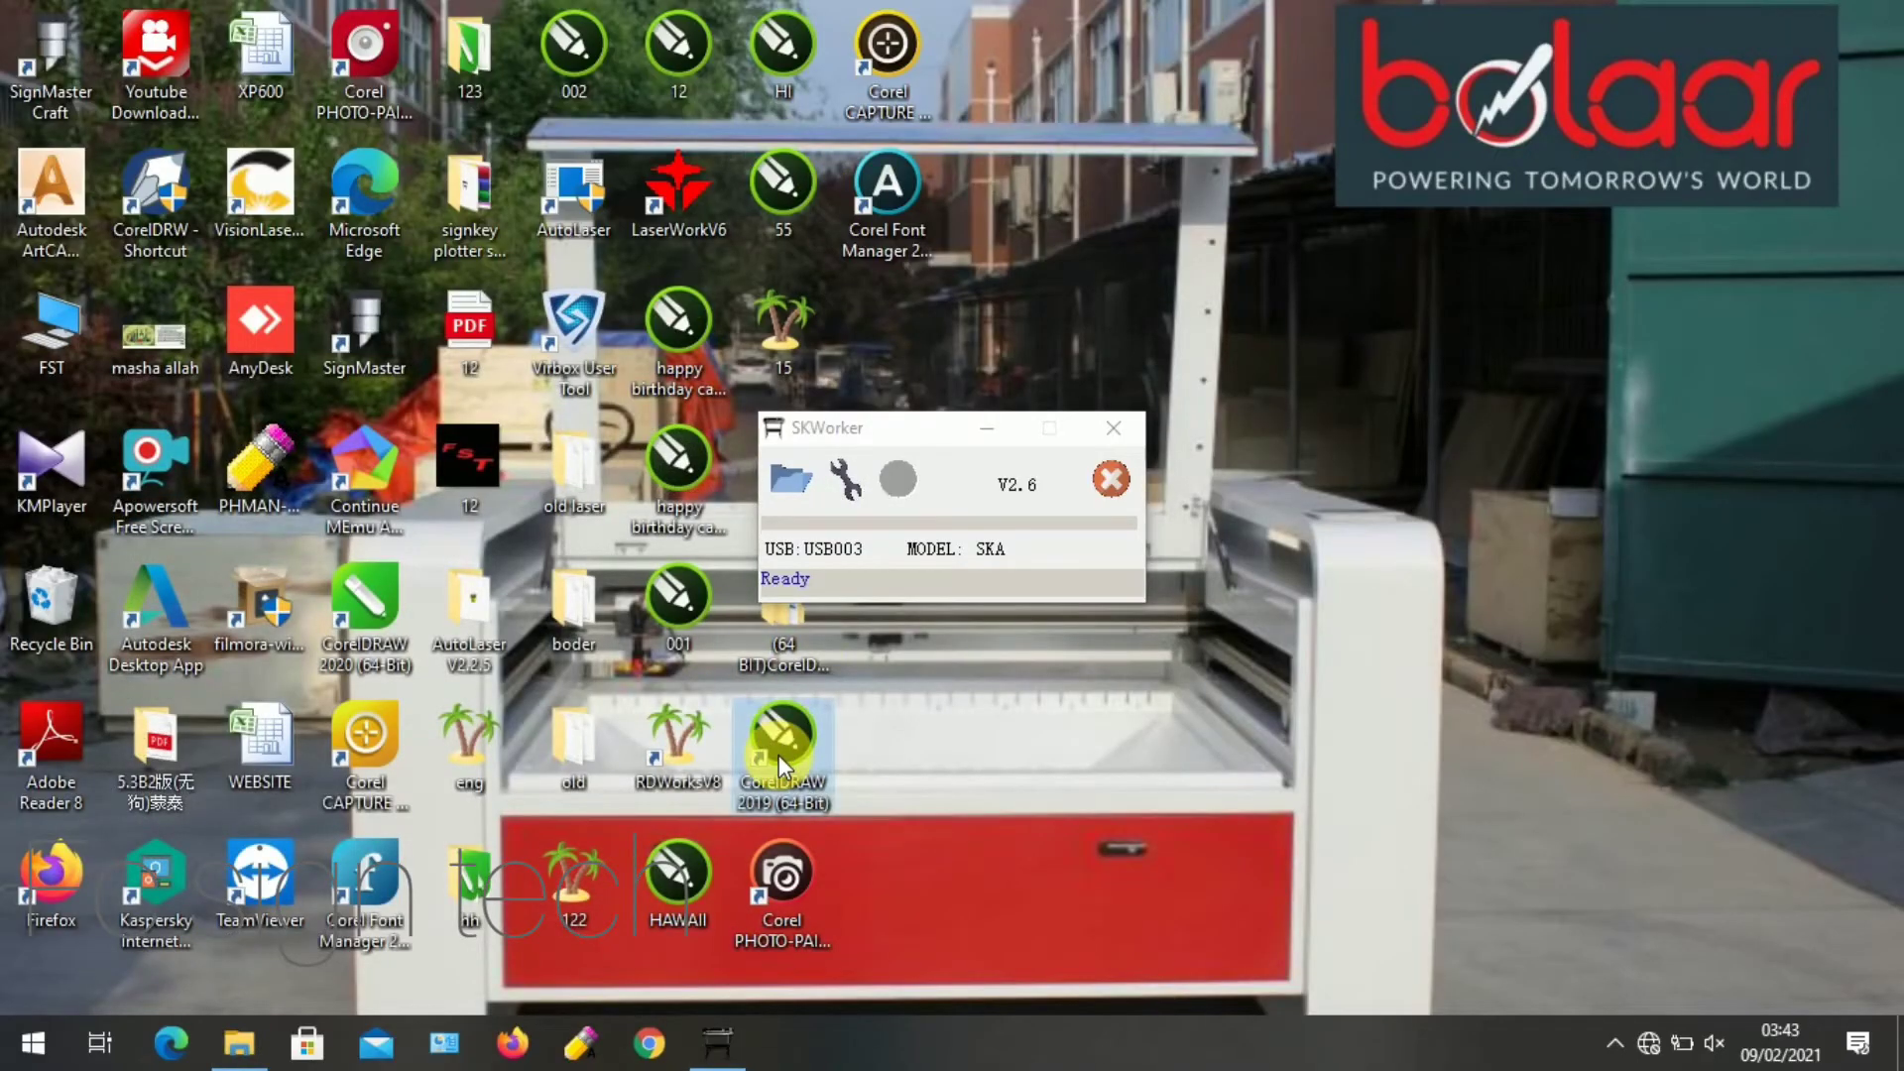
{"action": "right_click", "coordinate": [777, 754]}
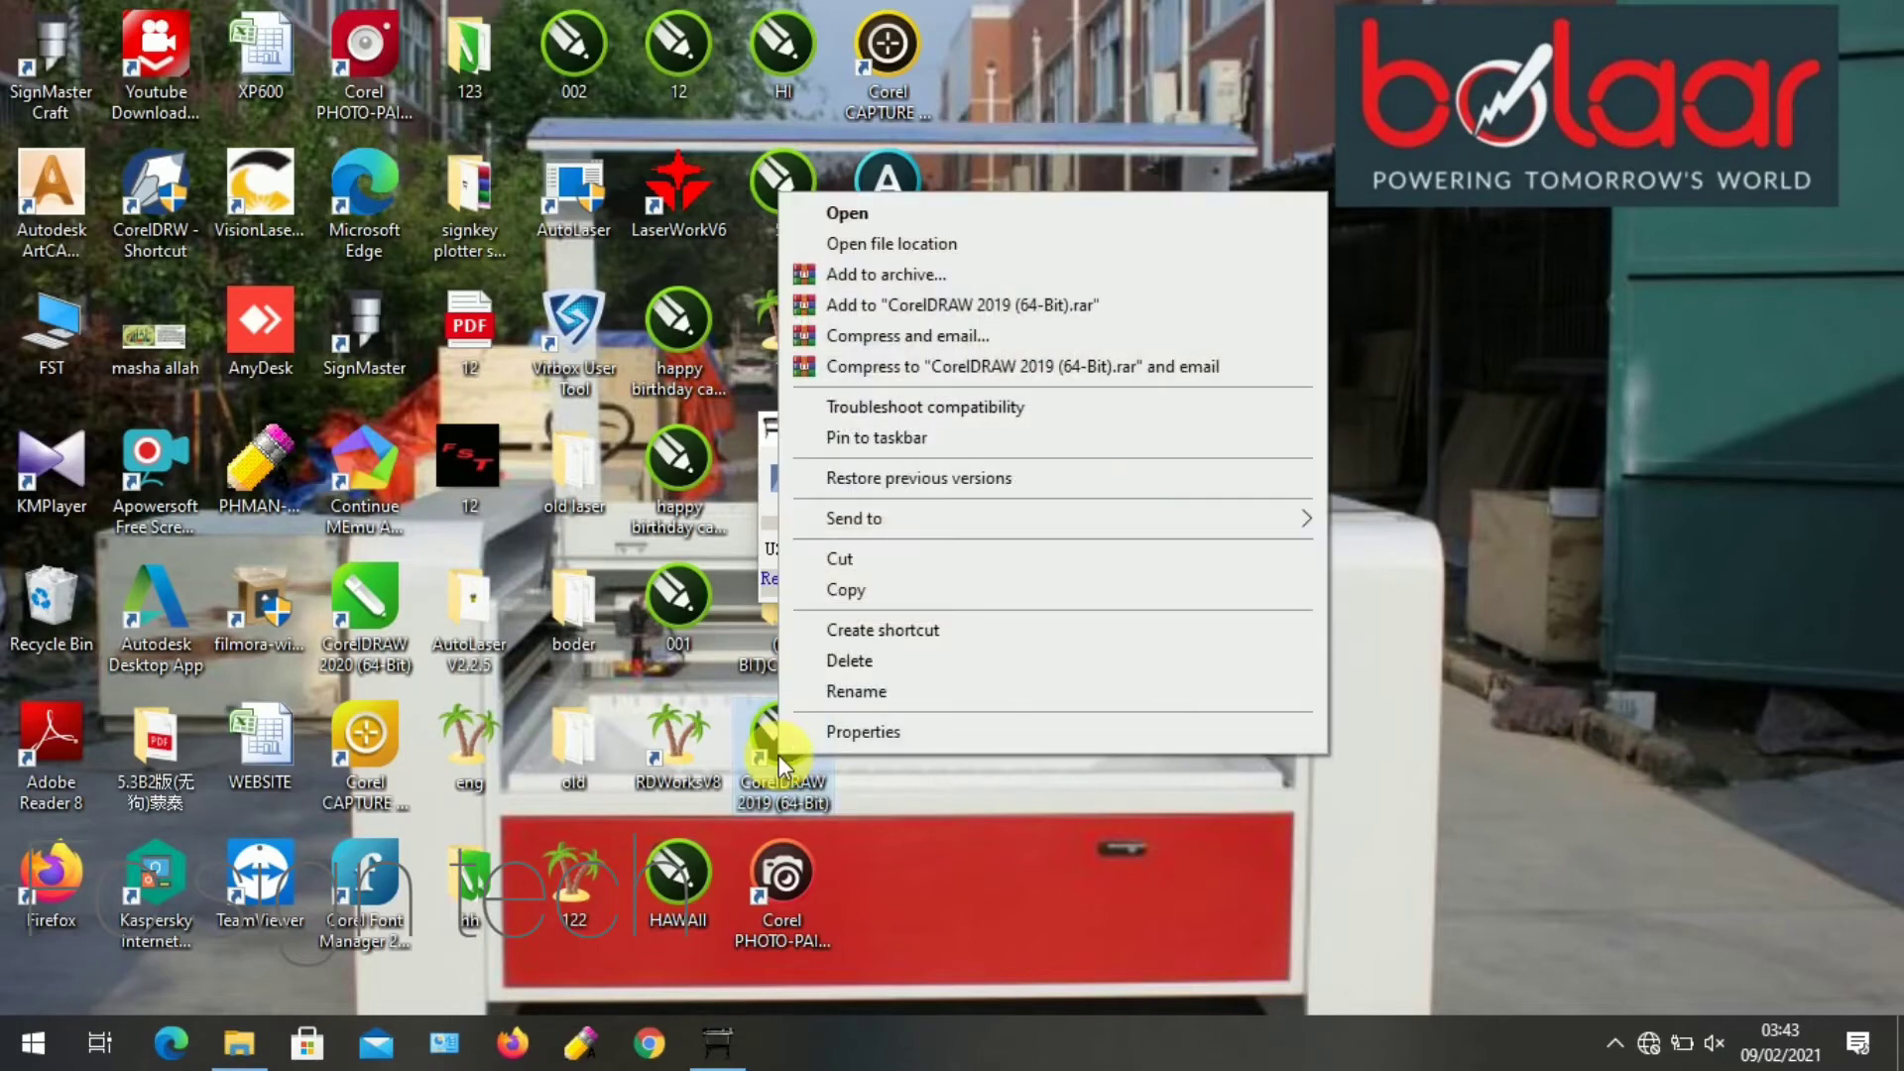
{"action": "left_click", "coordinate": [863, 733]}
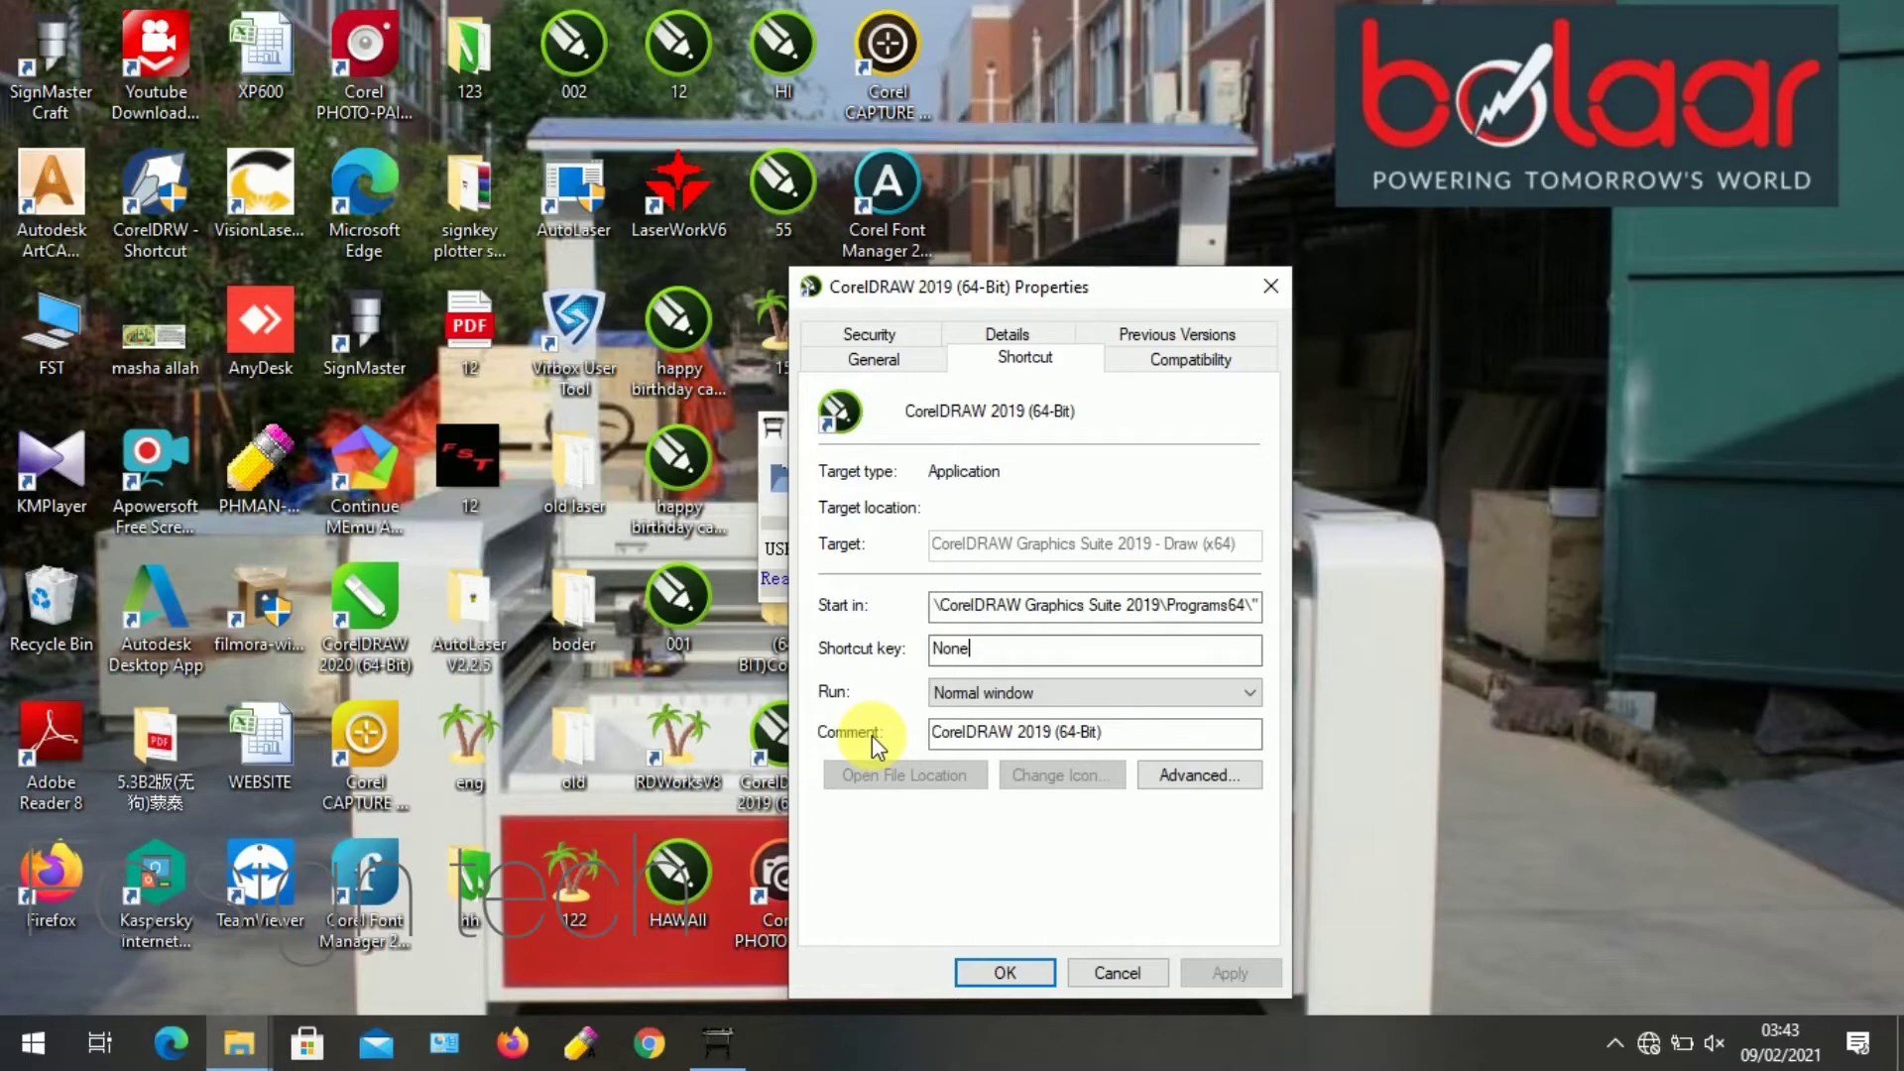
{"action": "left_click", "coordinate": [1202, 359]}
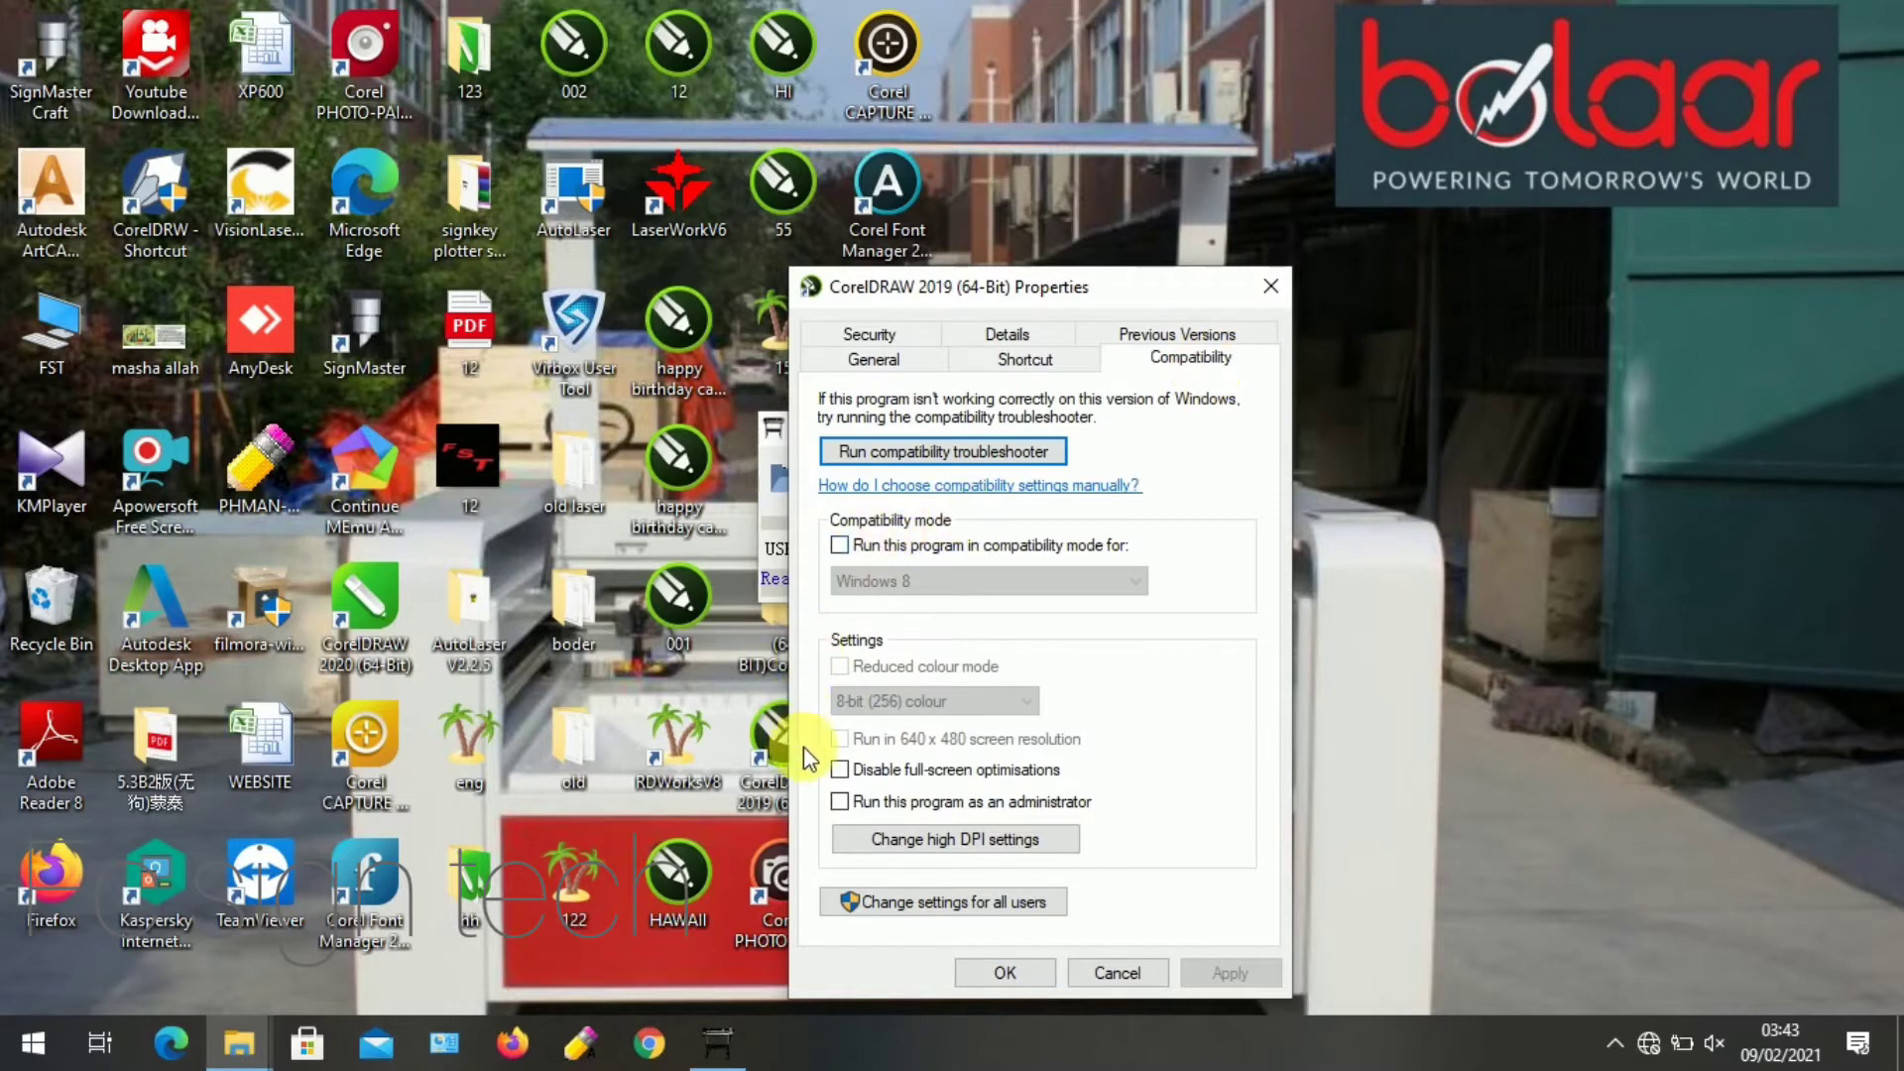
{"action": "left_click", "coordinate": [840, 801]}
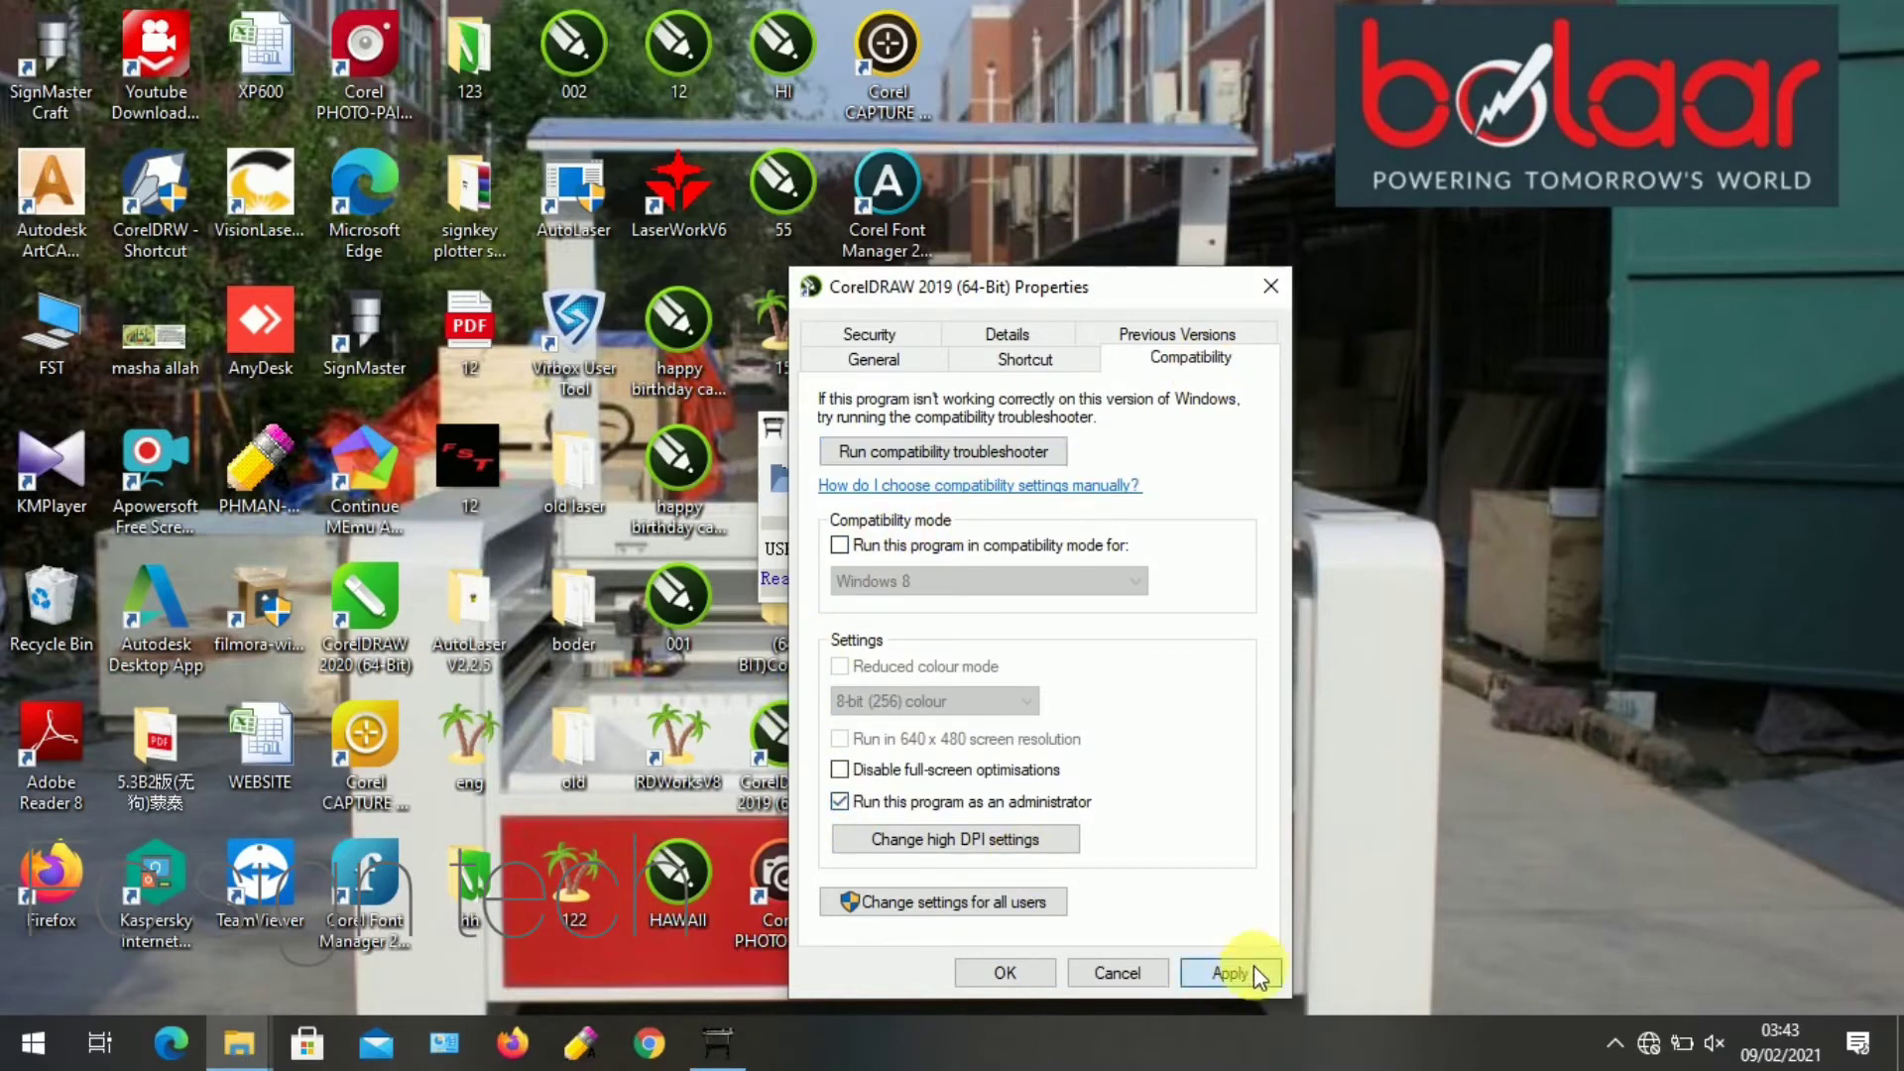
{"action": "left_click", "coordinate": [1252, 971]}
{"action": "left_click", "coordinate": [1013, 966]}
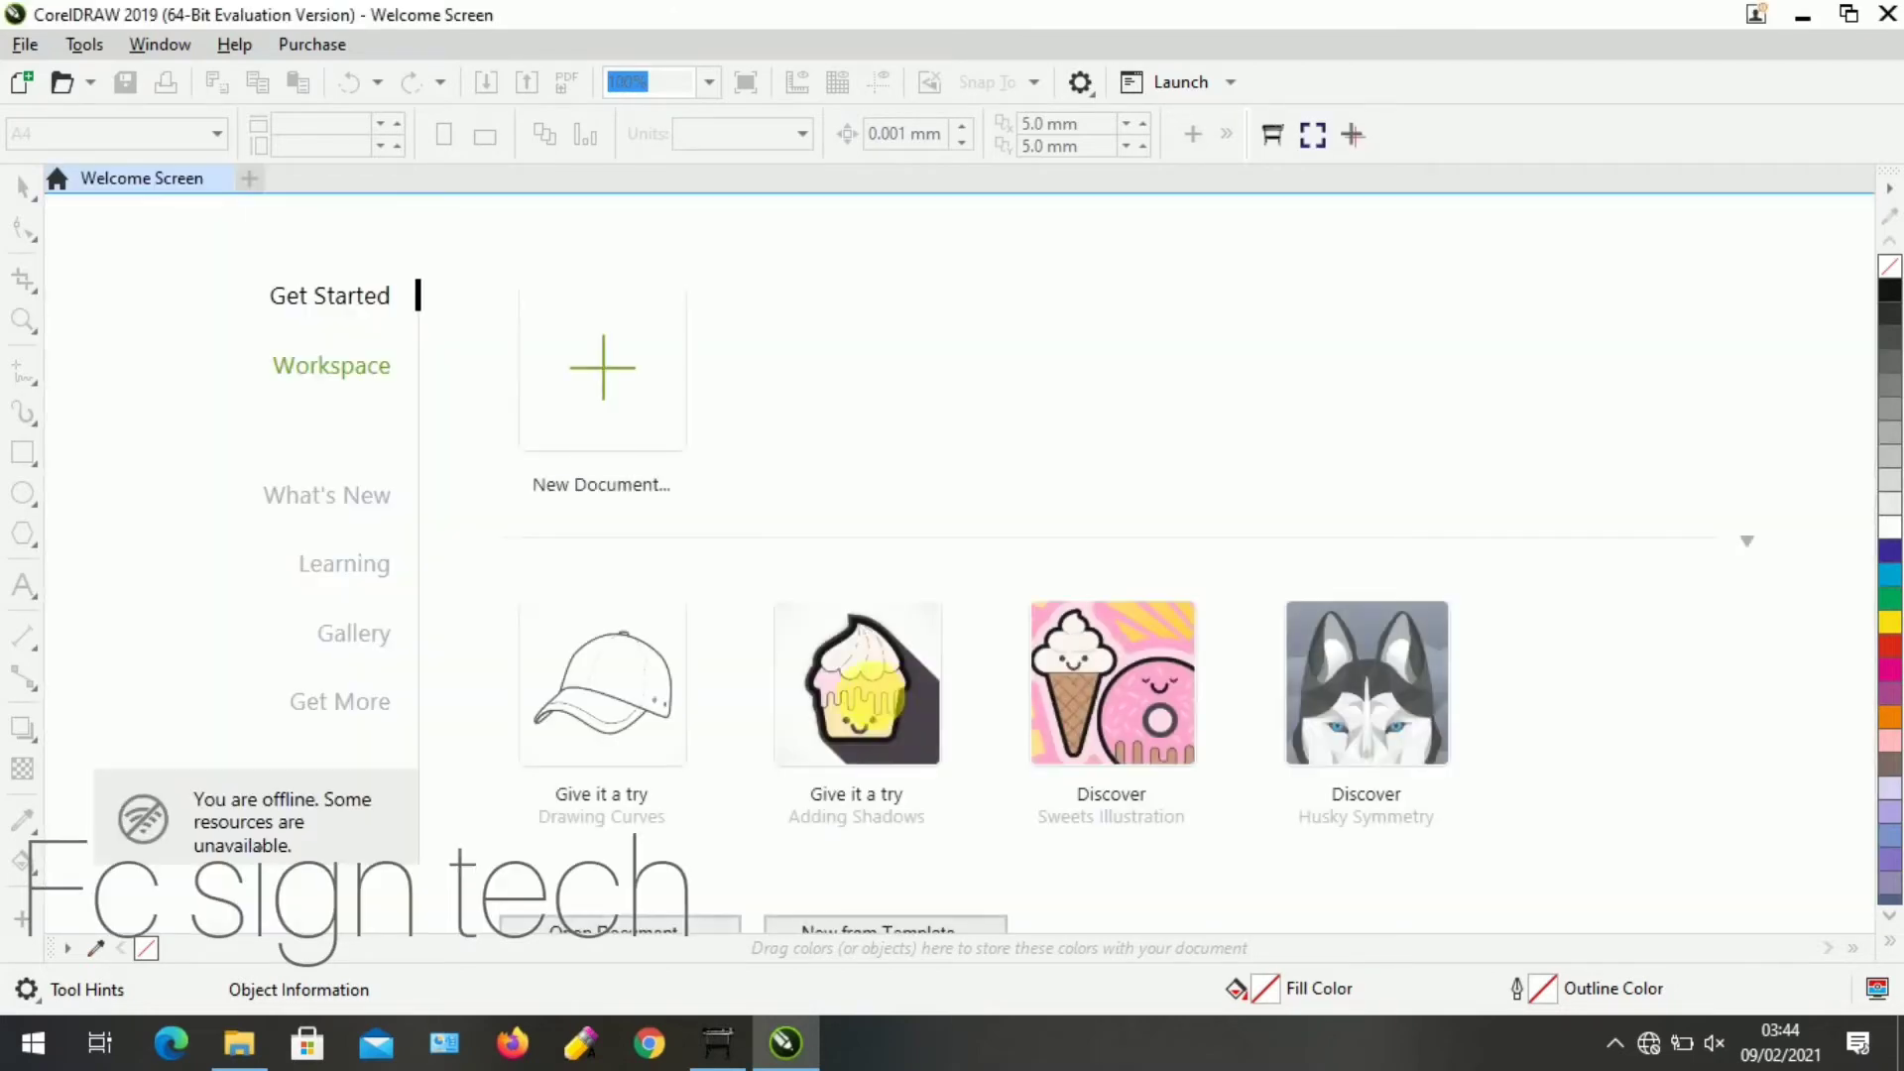
In a new default A4 document, add the text "fc sign tech" and enlarge it to about 220 mm wide
{"action": "left_click", "coordinate": [638, 375]}
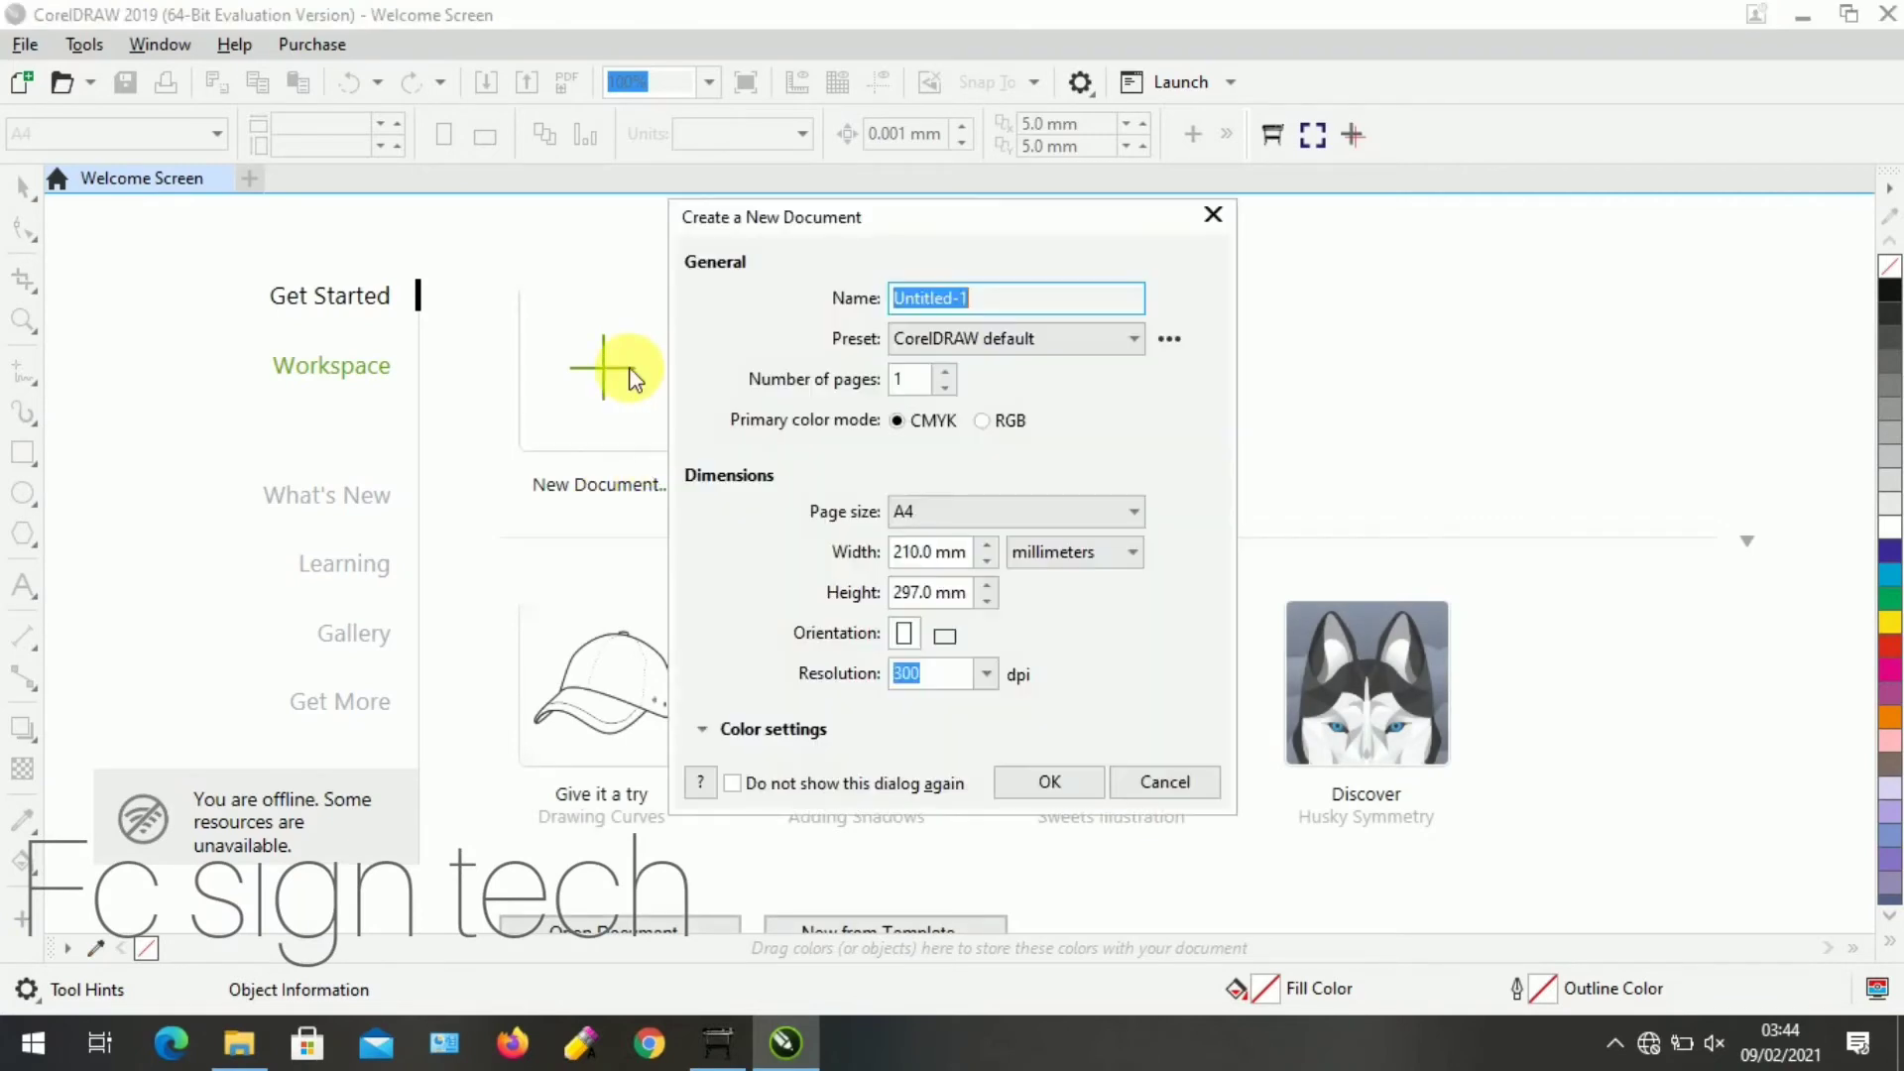
{"action": "left_click", "coordinate": [1044, 780]}
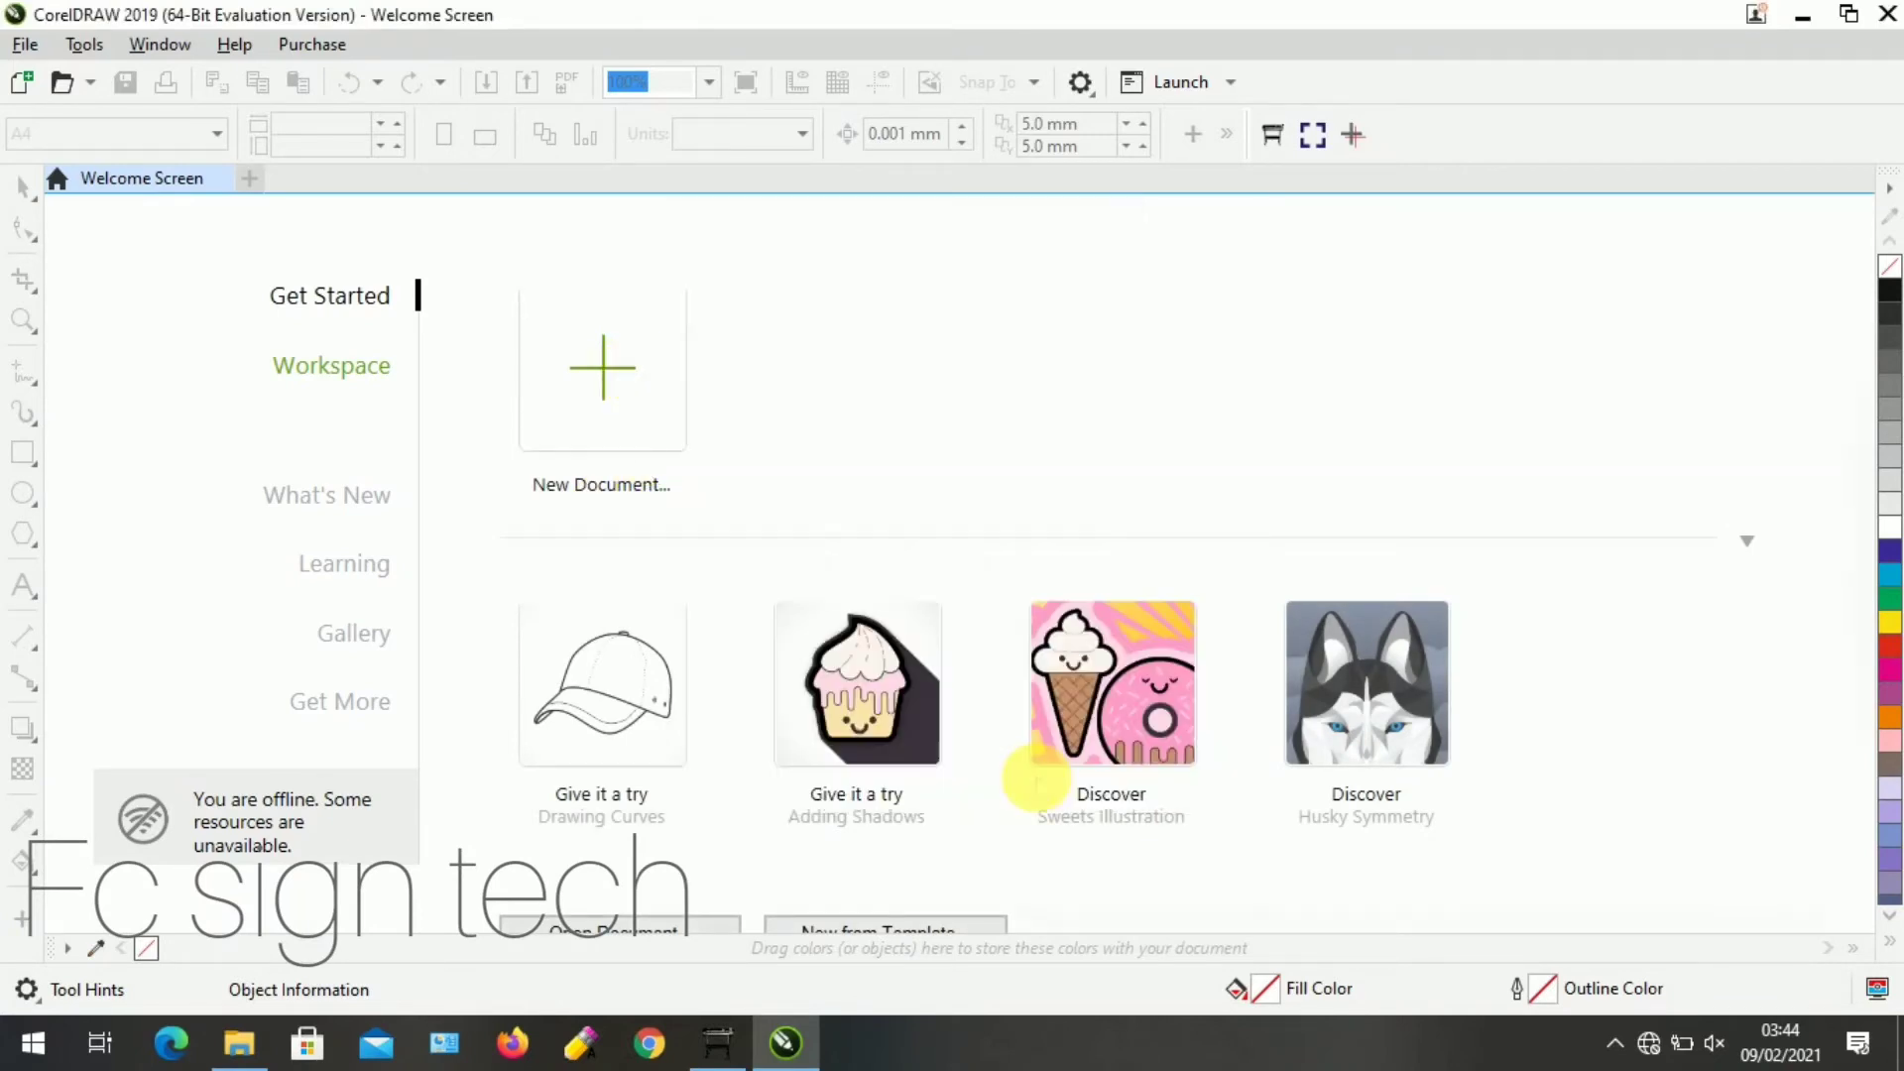
{"action": "left_click", "coordinate": [23, 587]}
{"action": "left_click", "coordinate": [475, 506]}
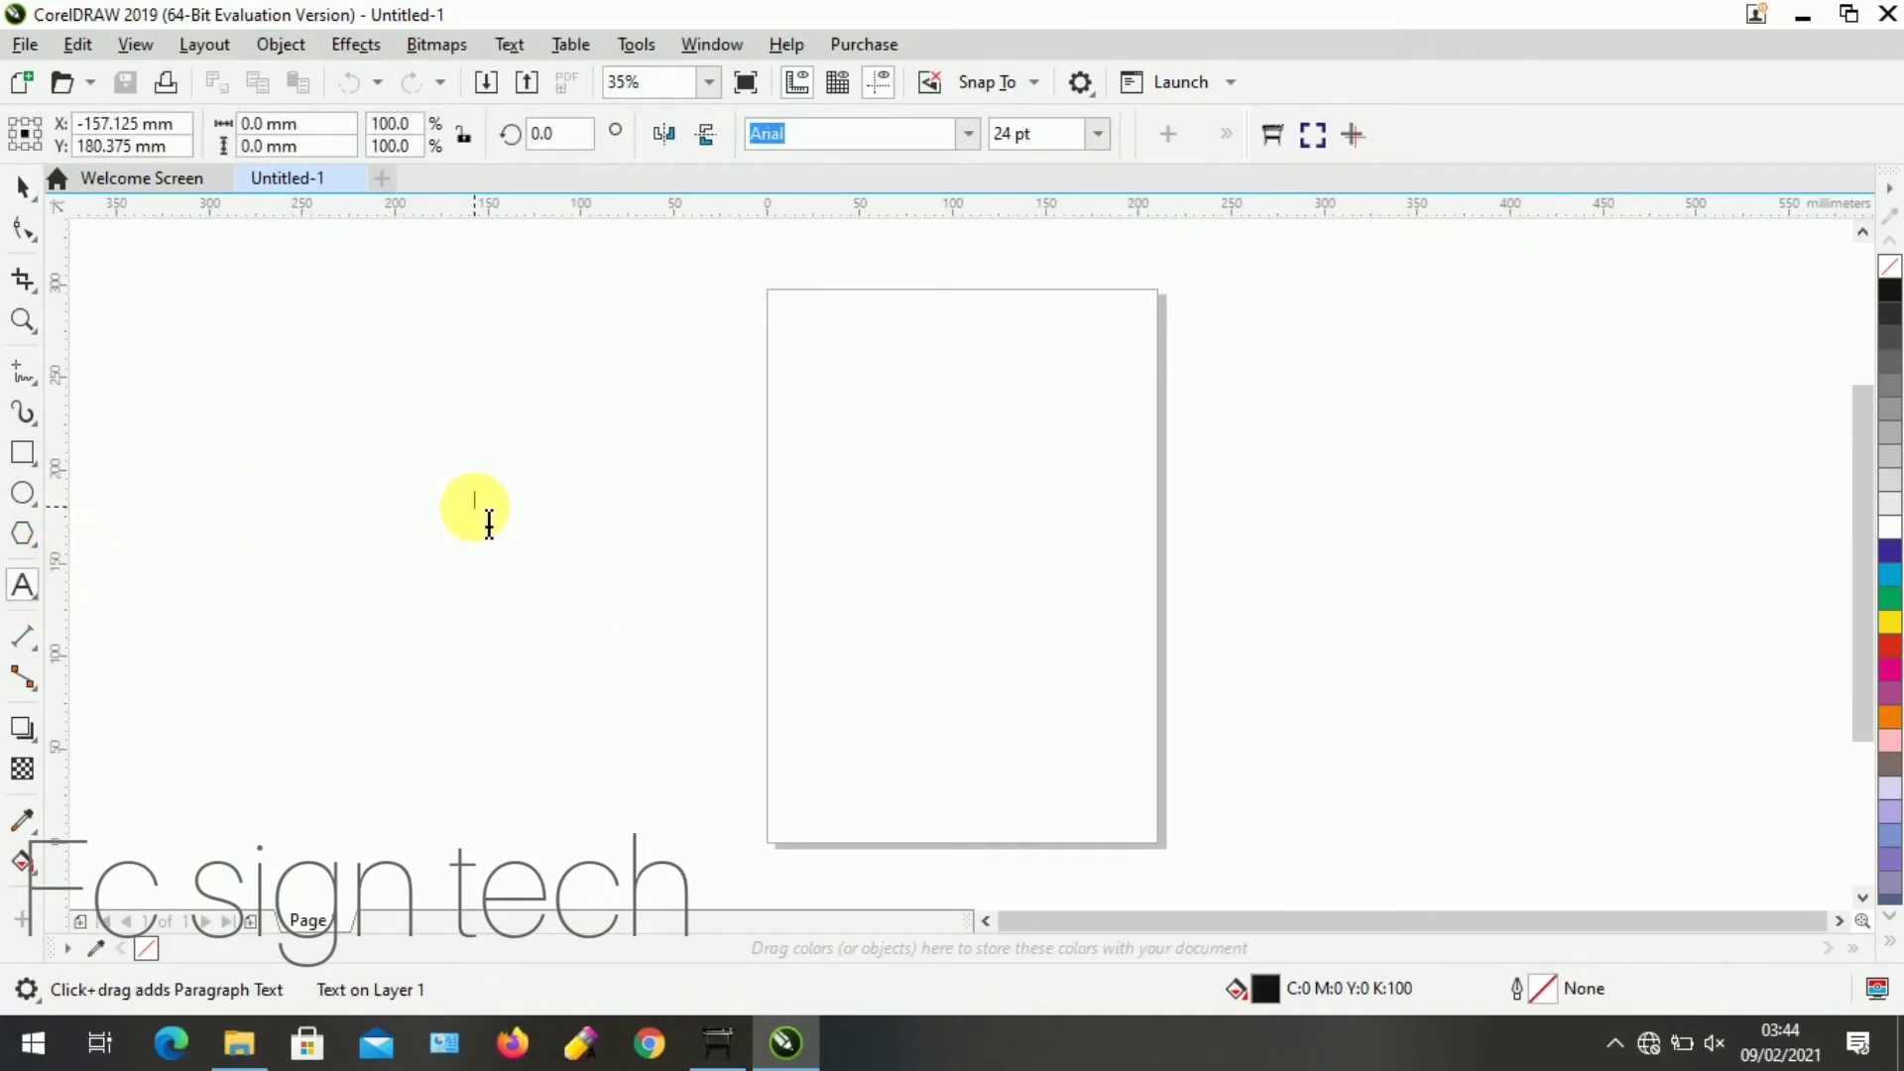
{"action": "type", "text": "fc si"}
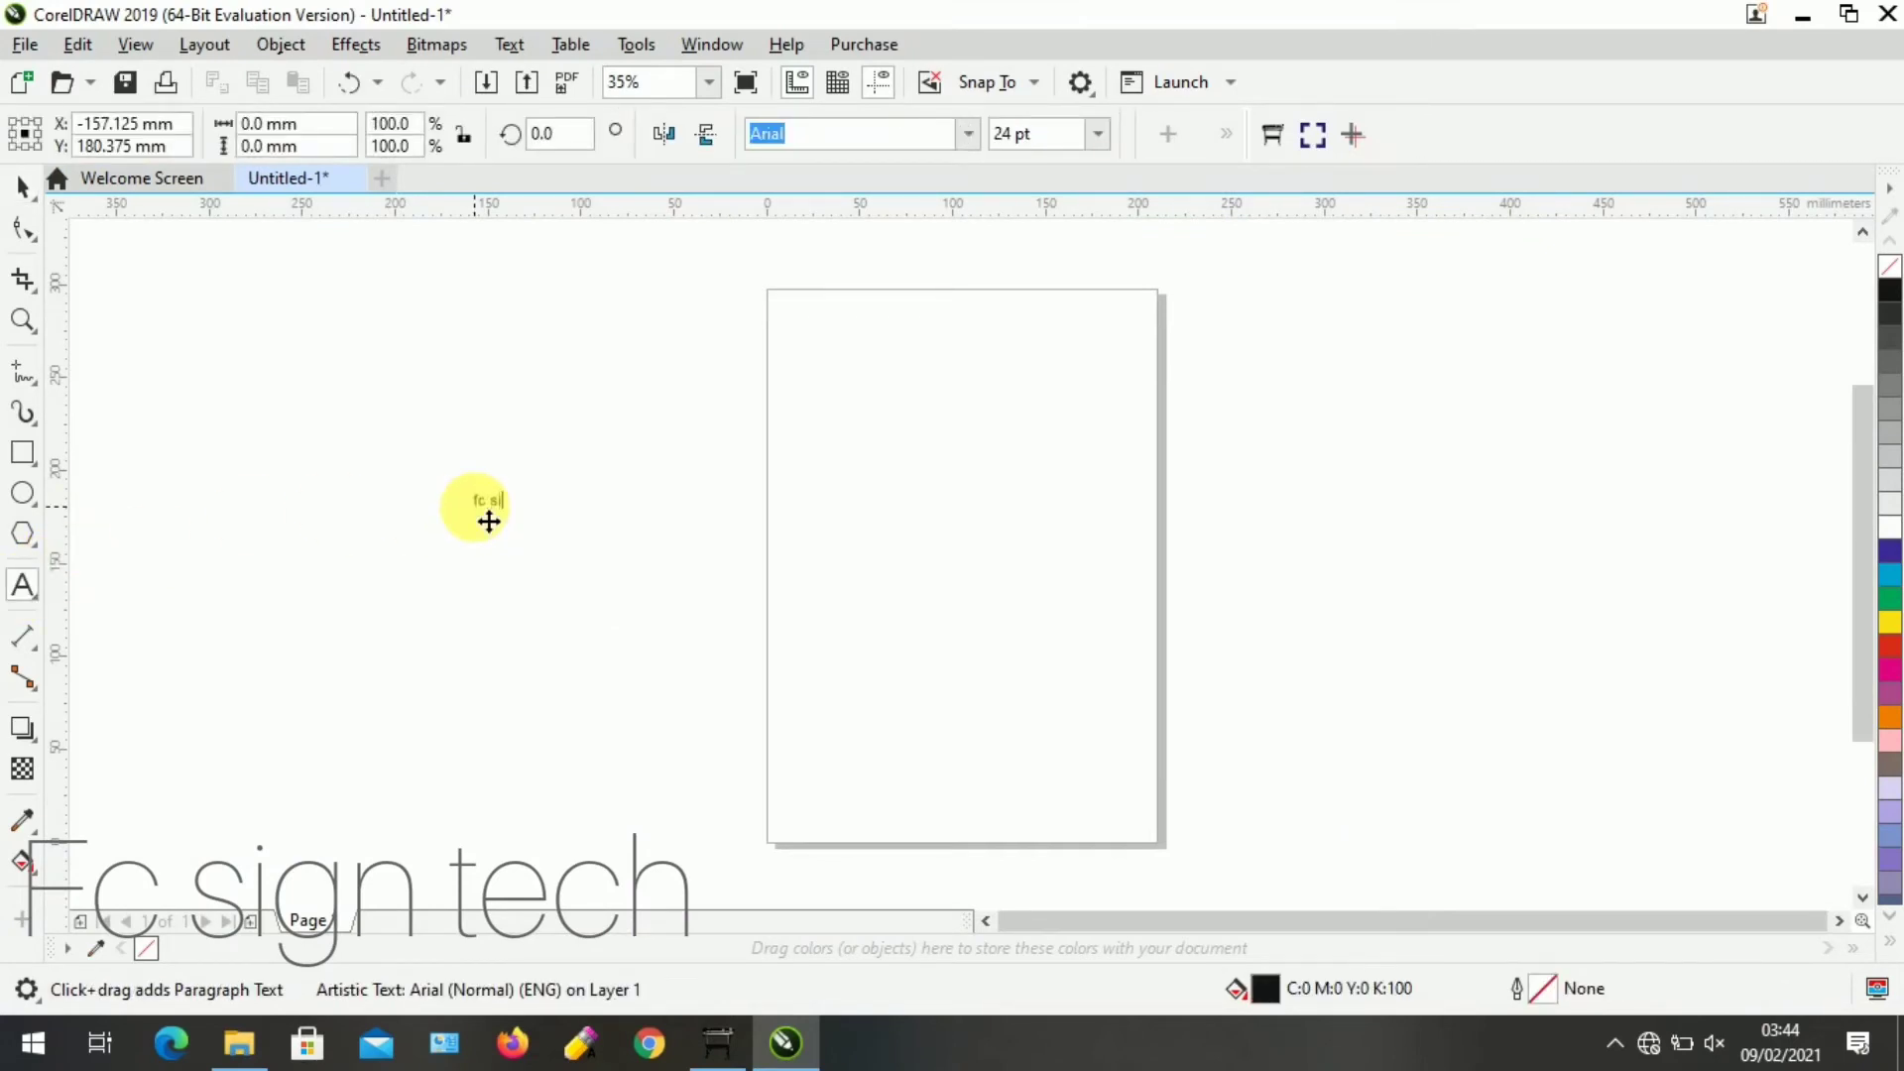
{"action": "type", "text": "gn tech"}
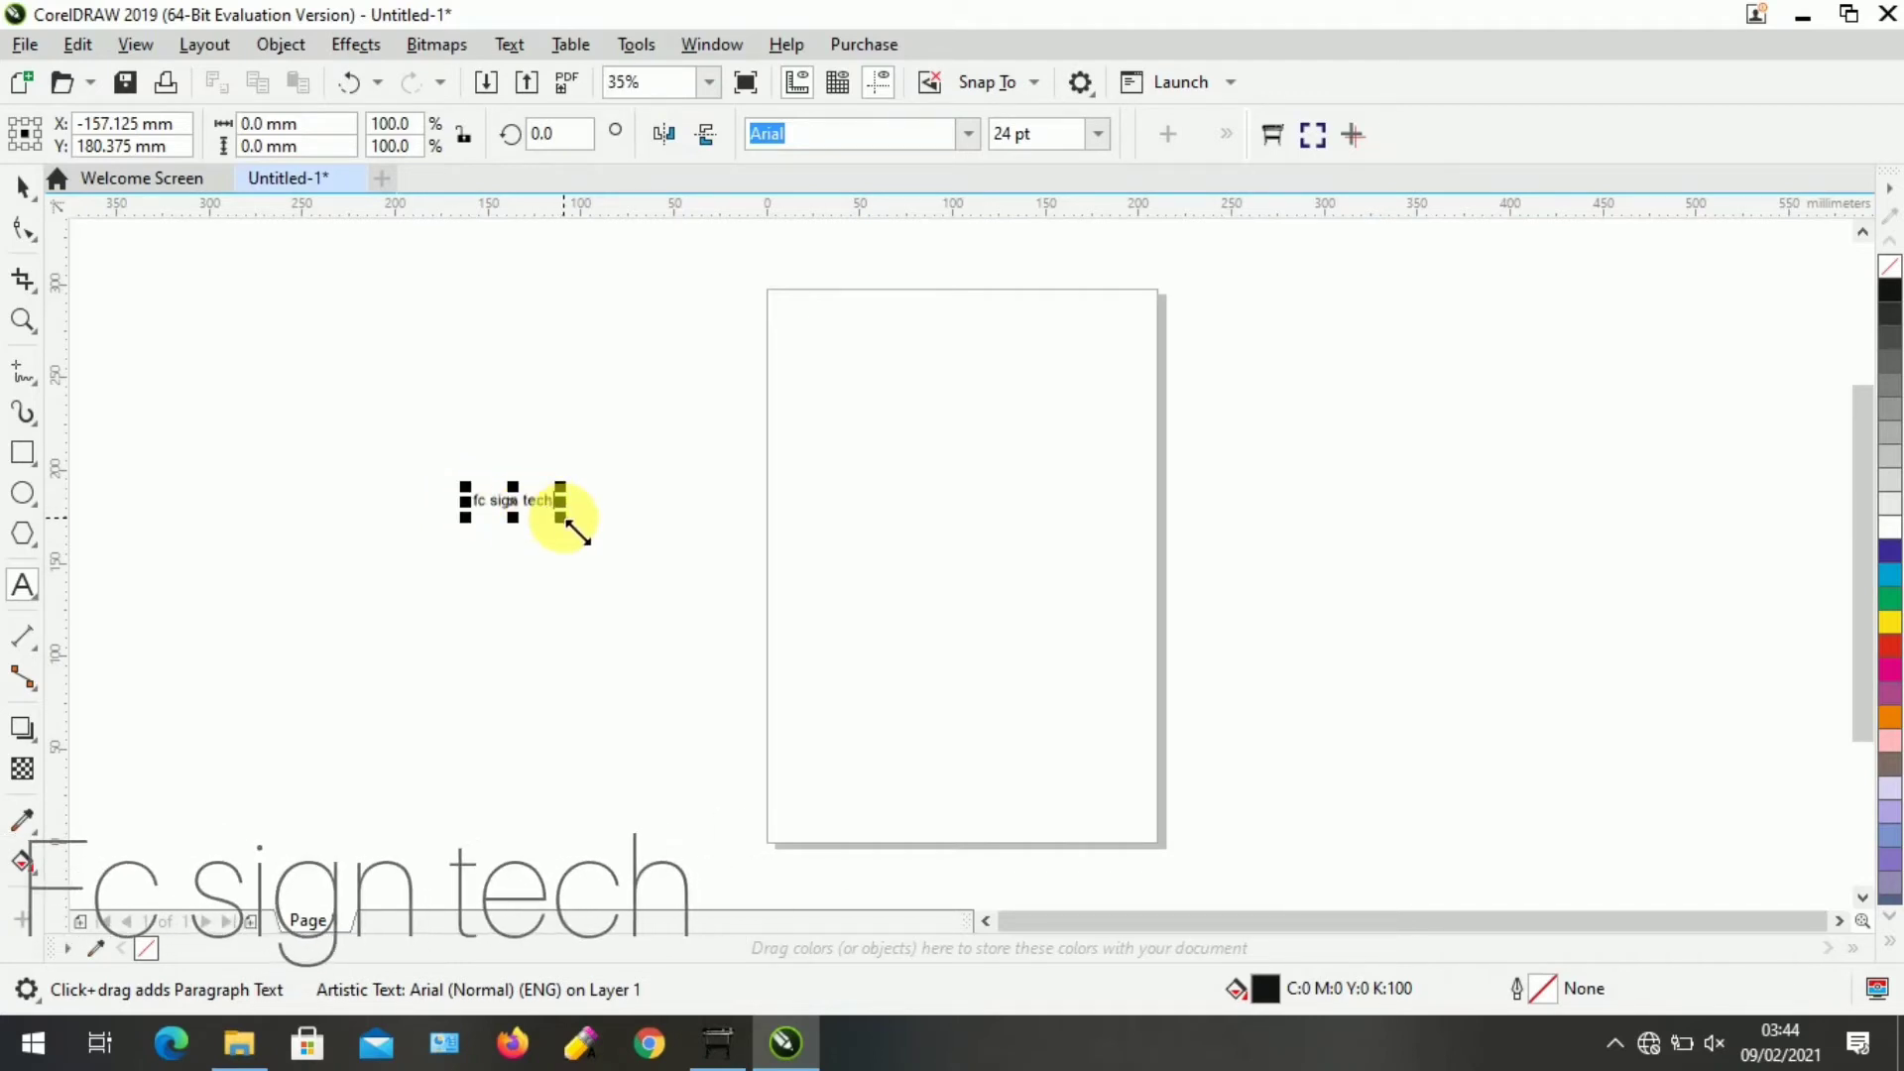
{"action": "left_click_drag", "start_coordinate": [564, 522], "coordinate": [914, 748]}
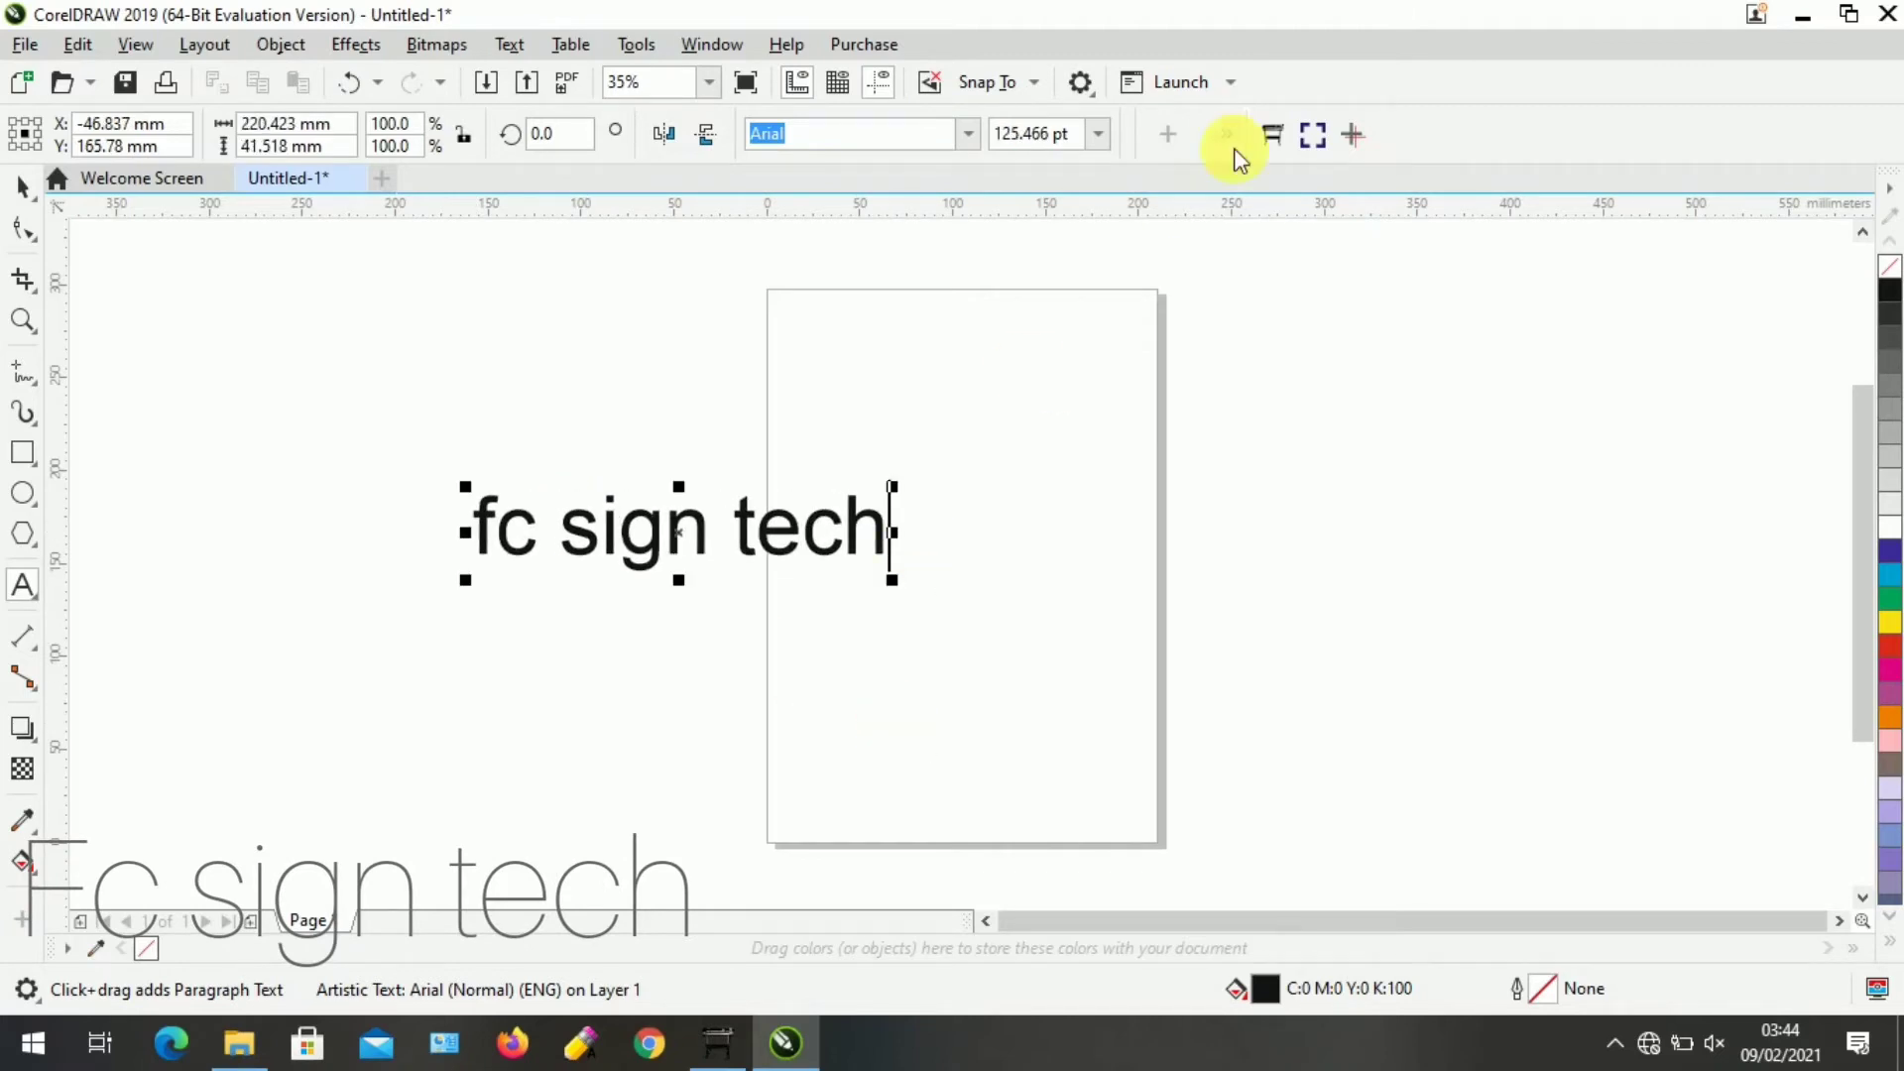
Send only the selected text to SKWorker for cutting with left and top borders of 0, and close the SKWorker window
{"action": "left_click", "coordinate": [1275, 136]}
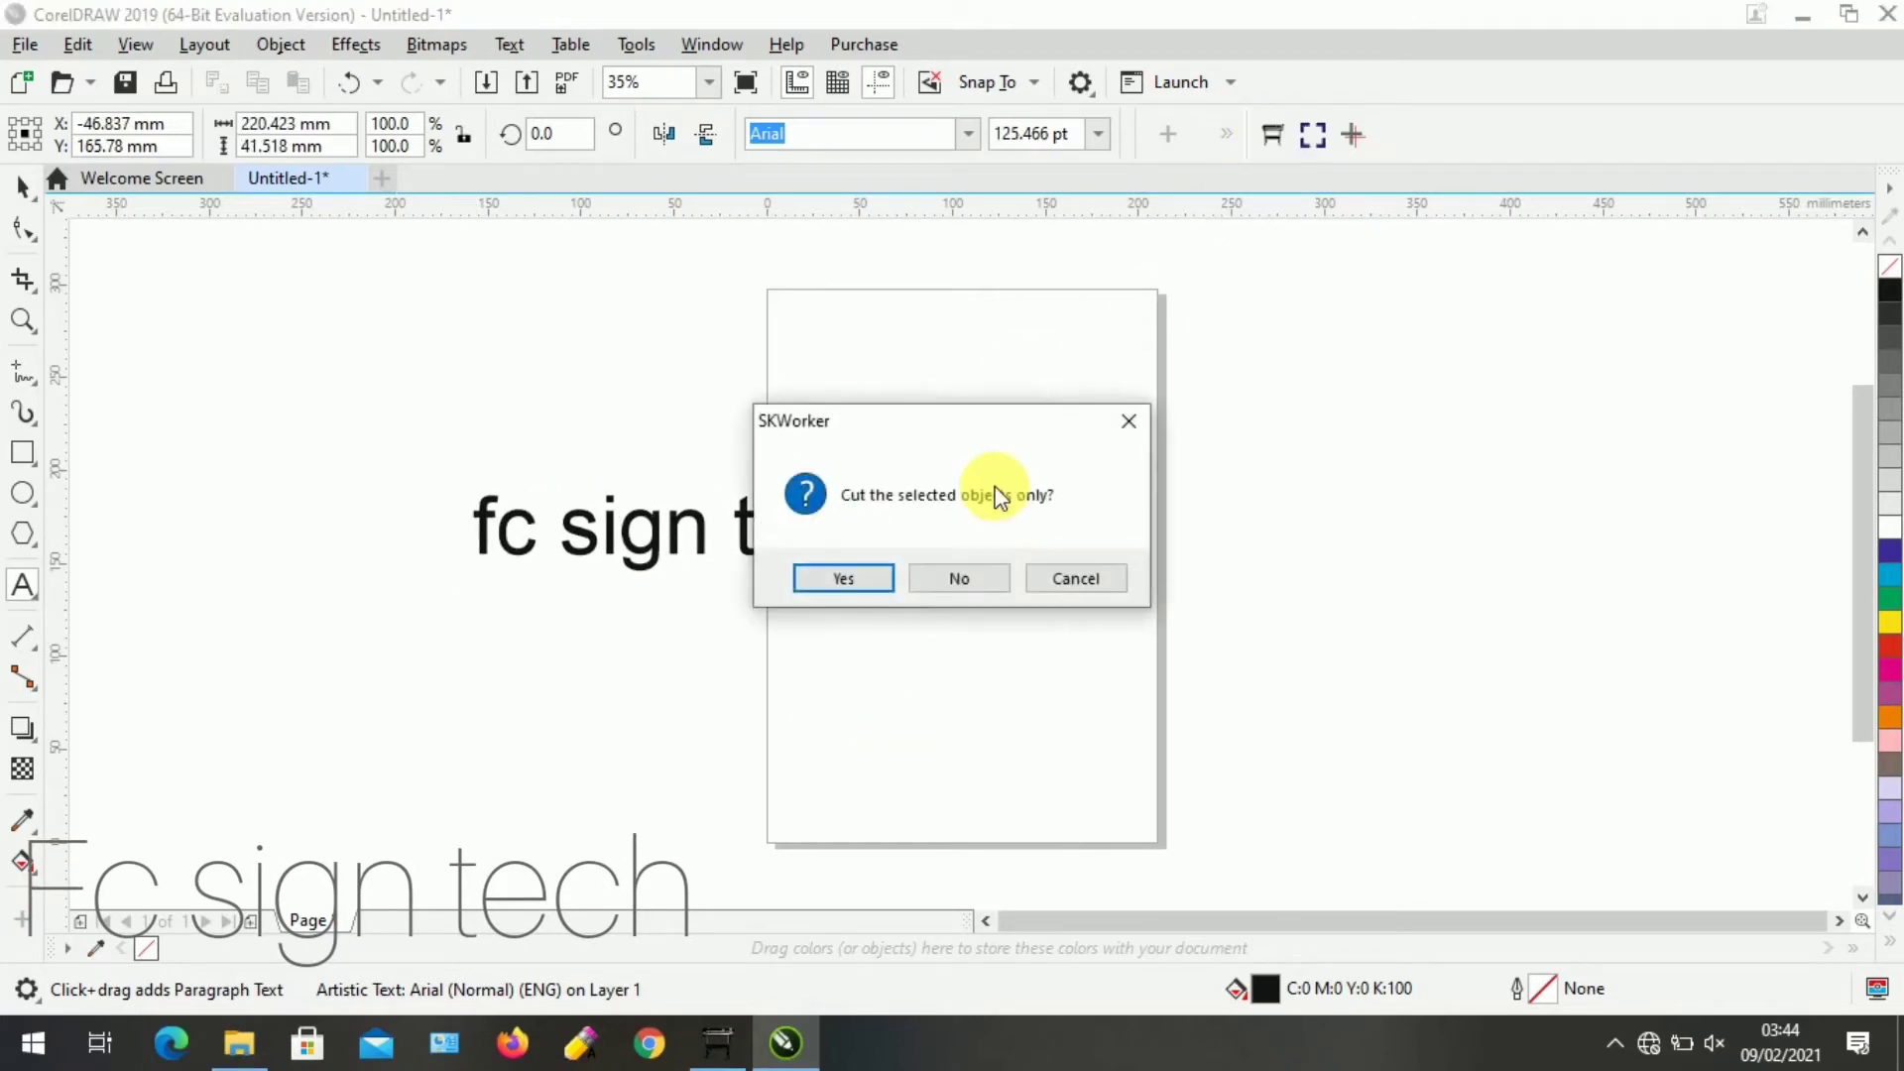
{"action": "left_click", "coordinate": [844, 580]}
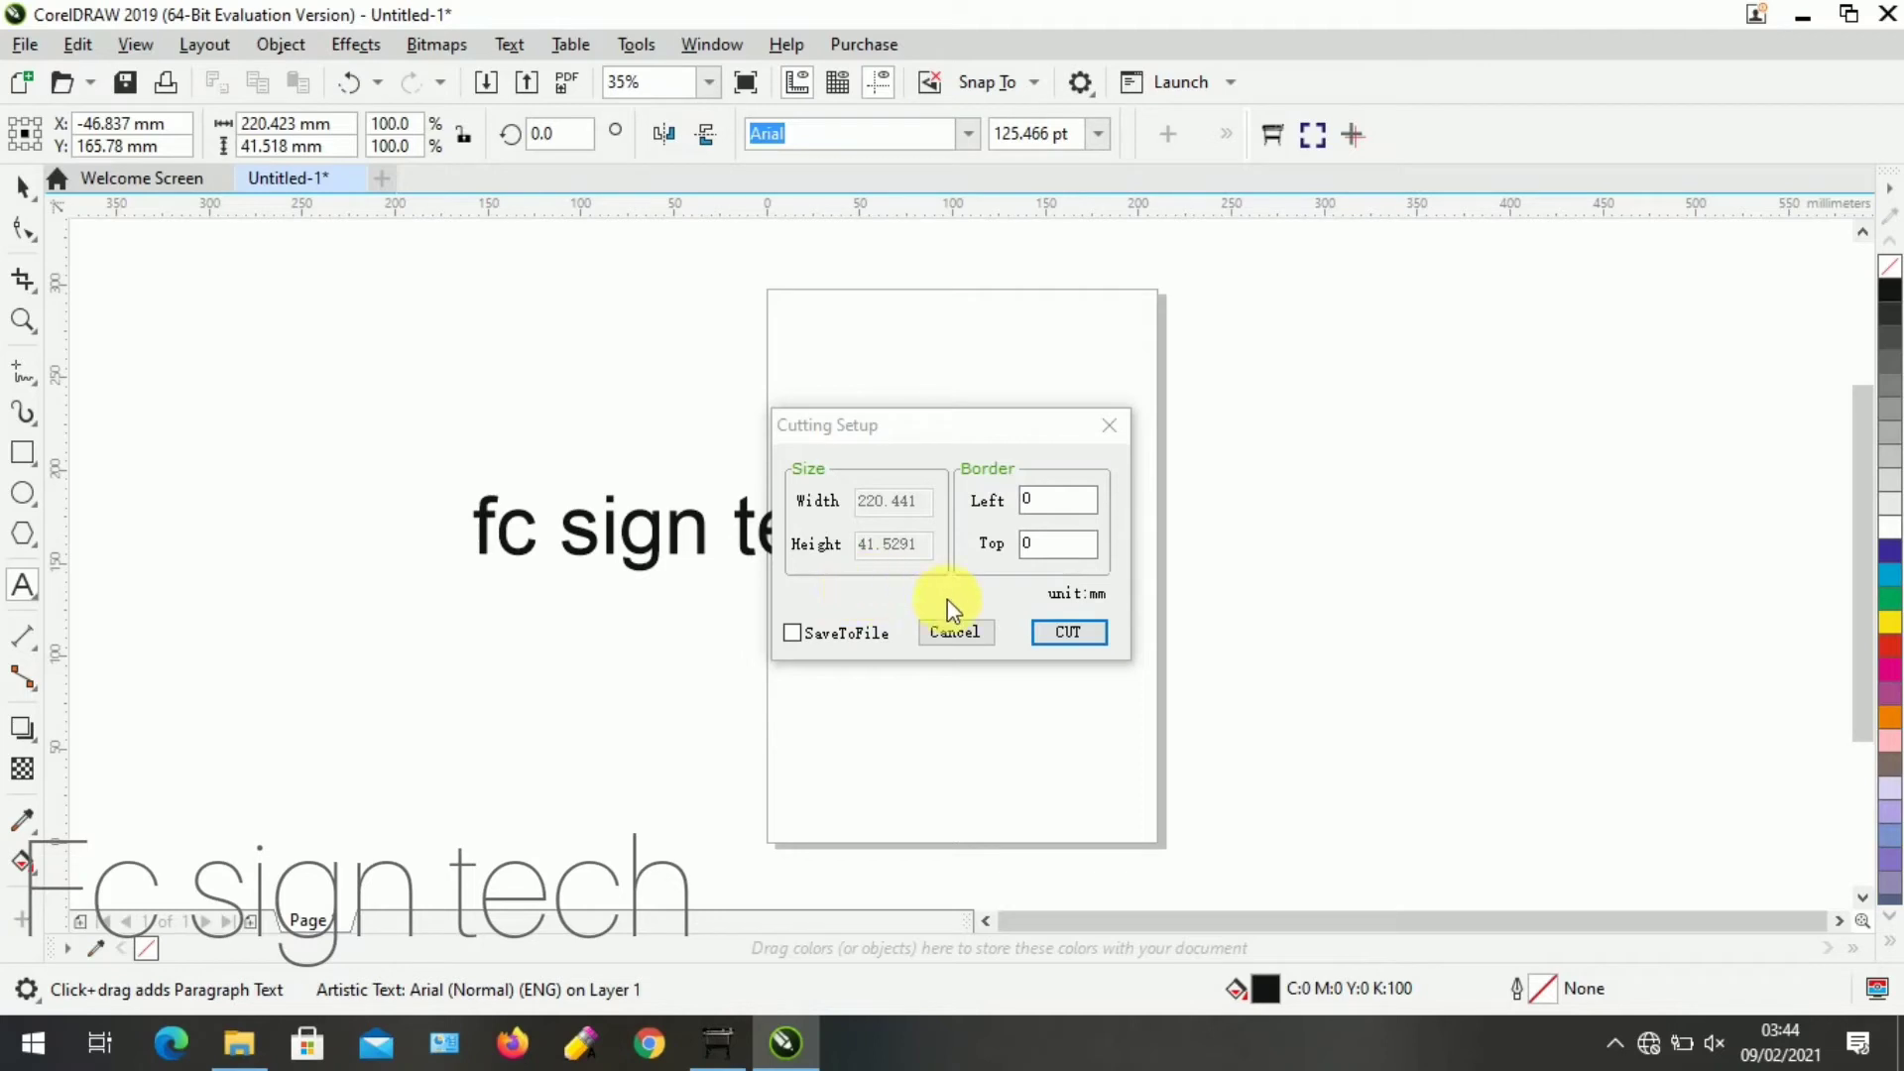
{"action": "left_click", "coordinate": [1067, 635]}
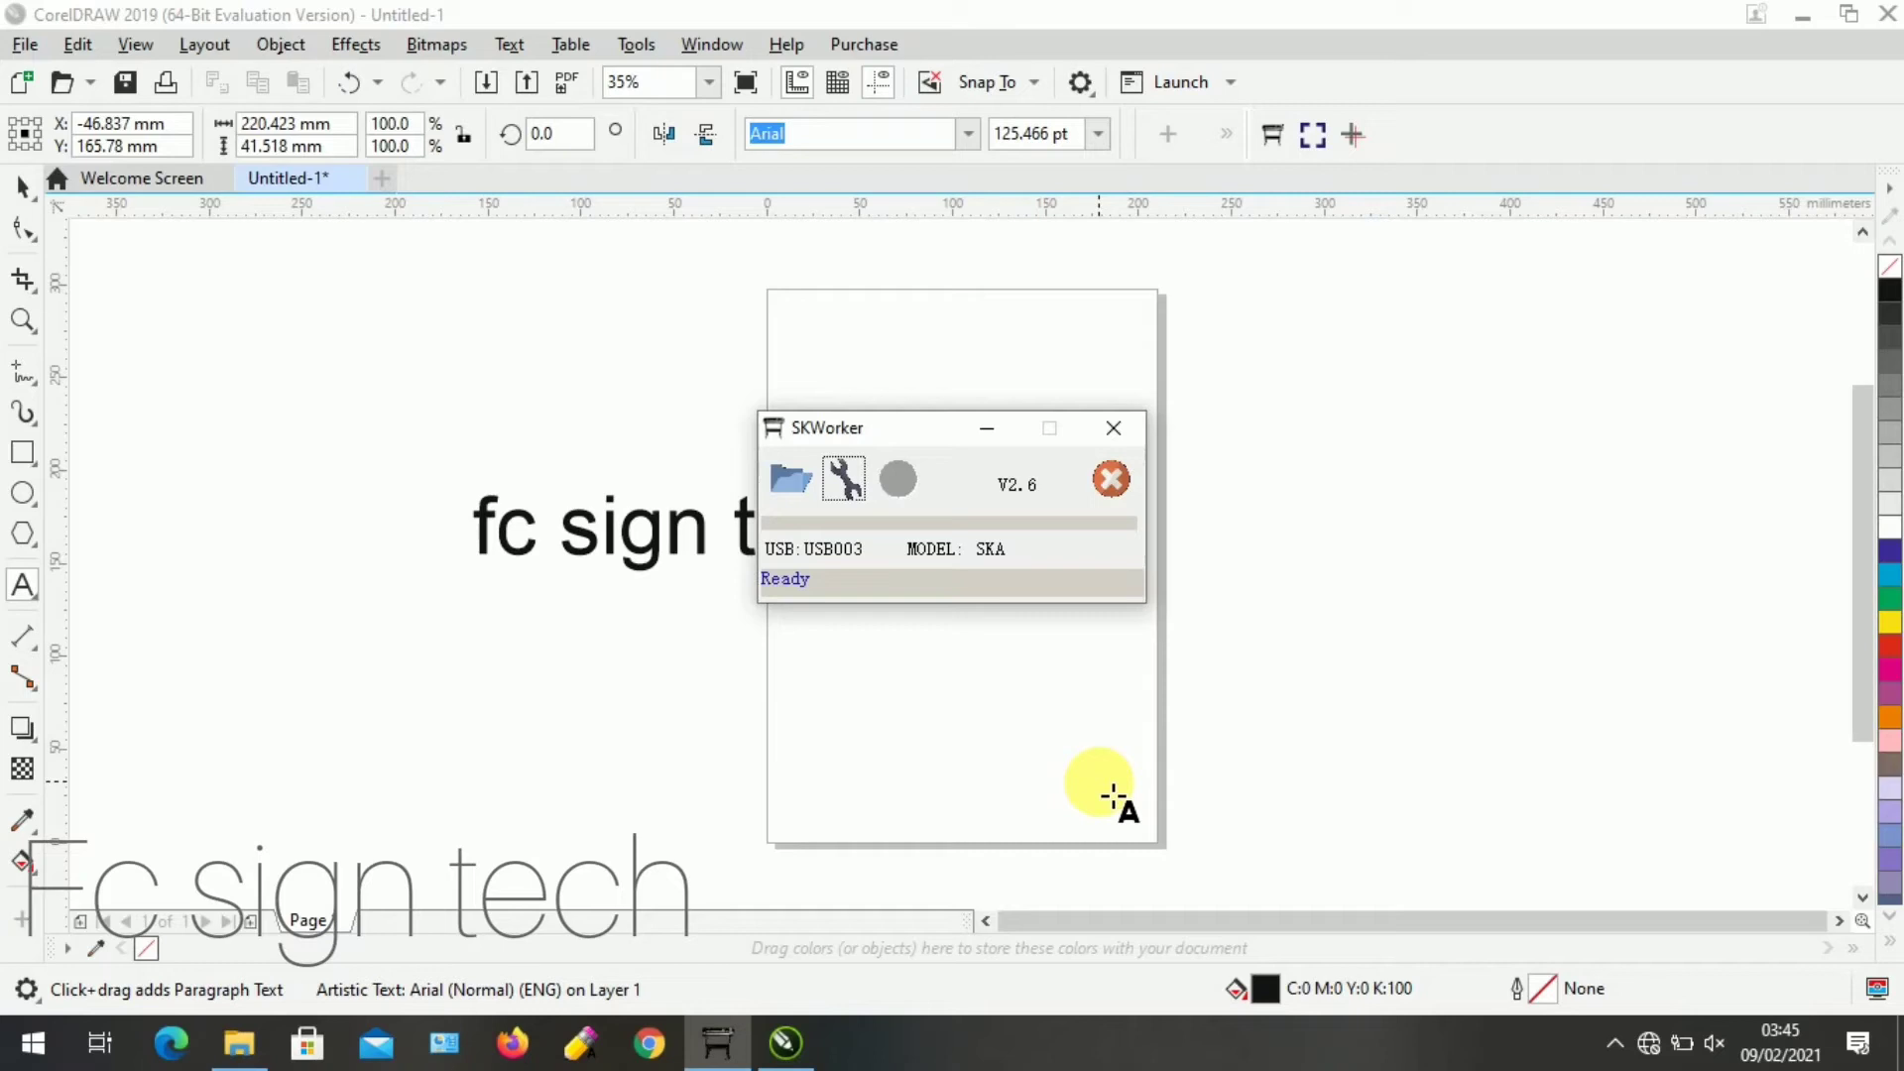
{"action": "left_click", "coordinate": [1108, 480]}
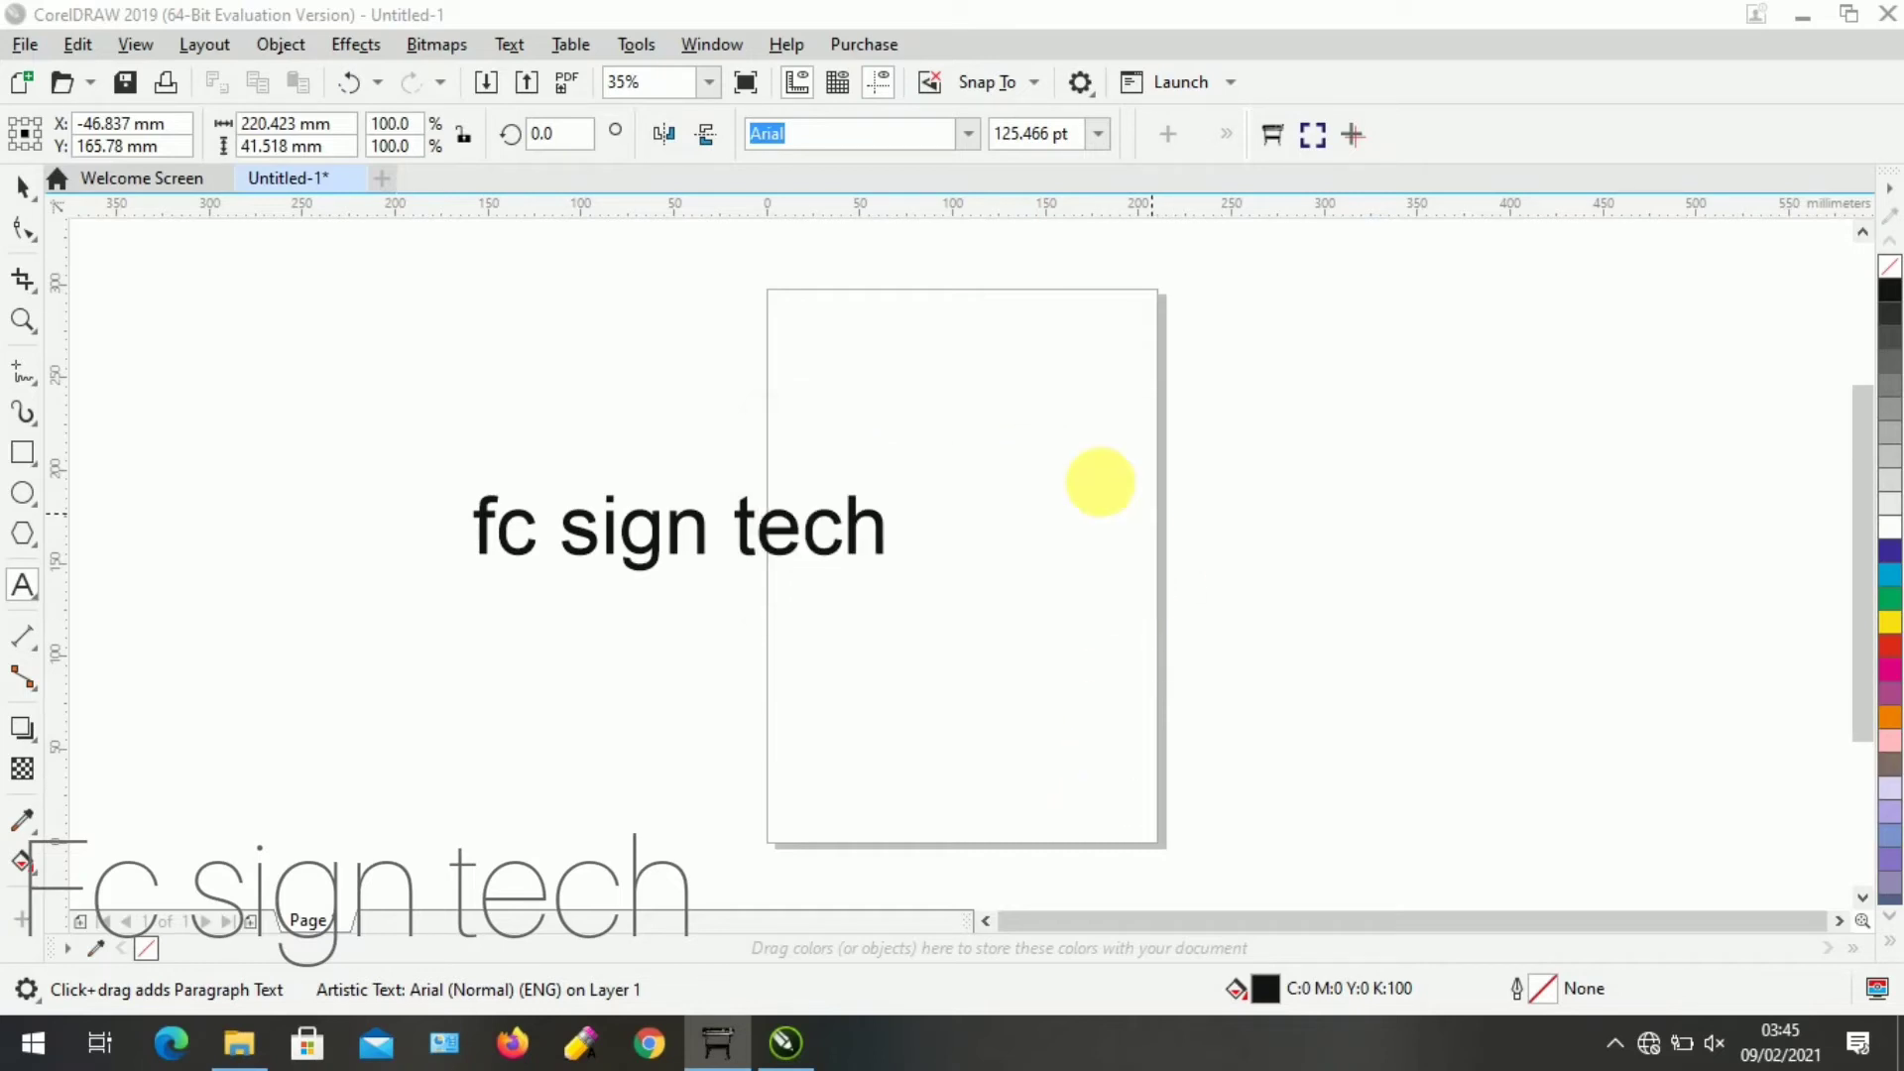
Add auxiliary marks around the "fc sign tech" text with a horizontal number of 2, and remove the marks again
{"action": "left_click", "coordinate": [21, 187]}
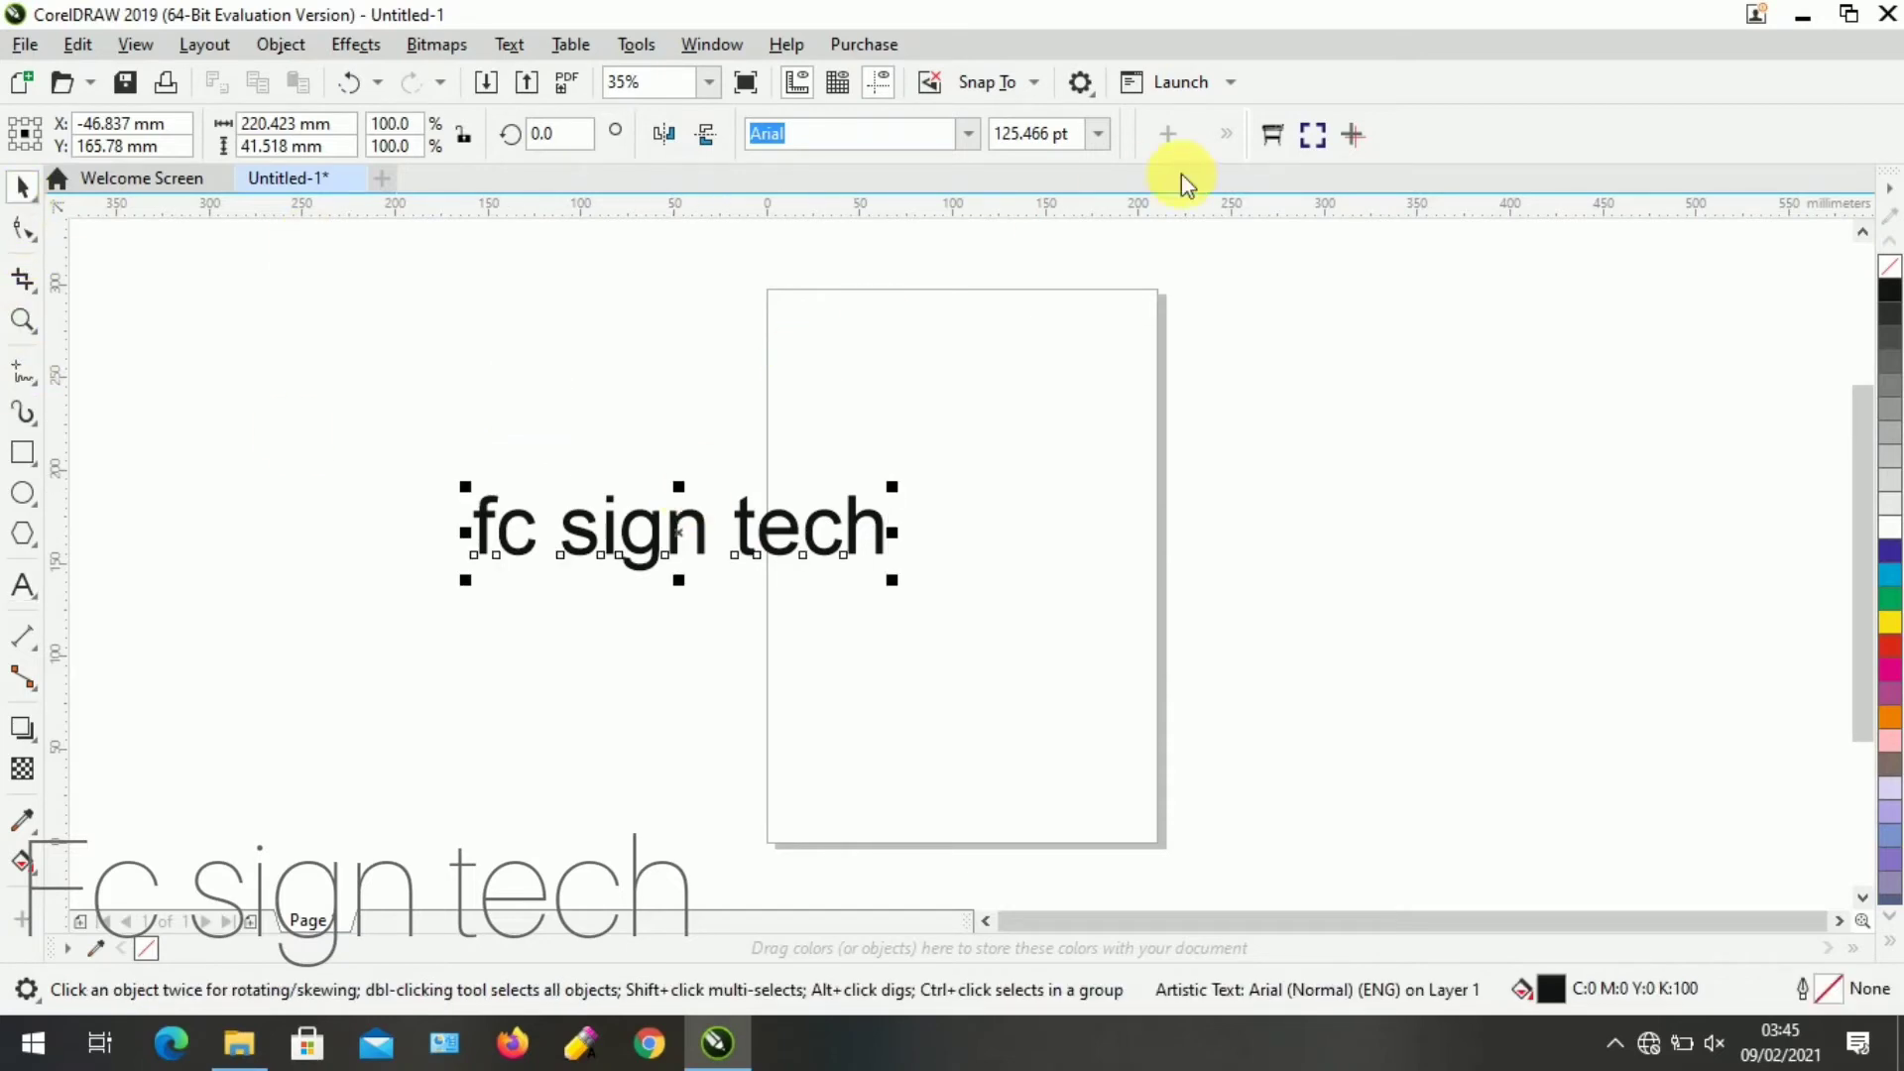
{"action": "left_click", "coordinate": [1317, 145]}
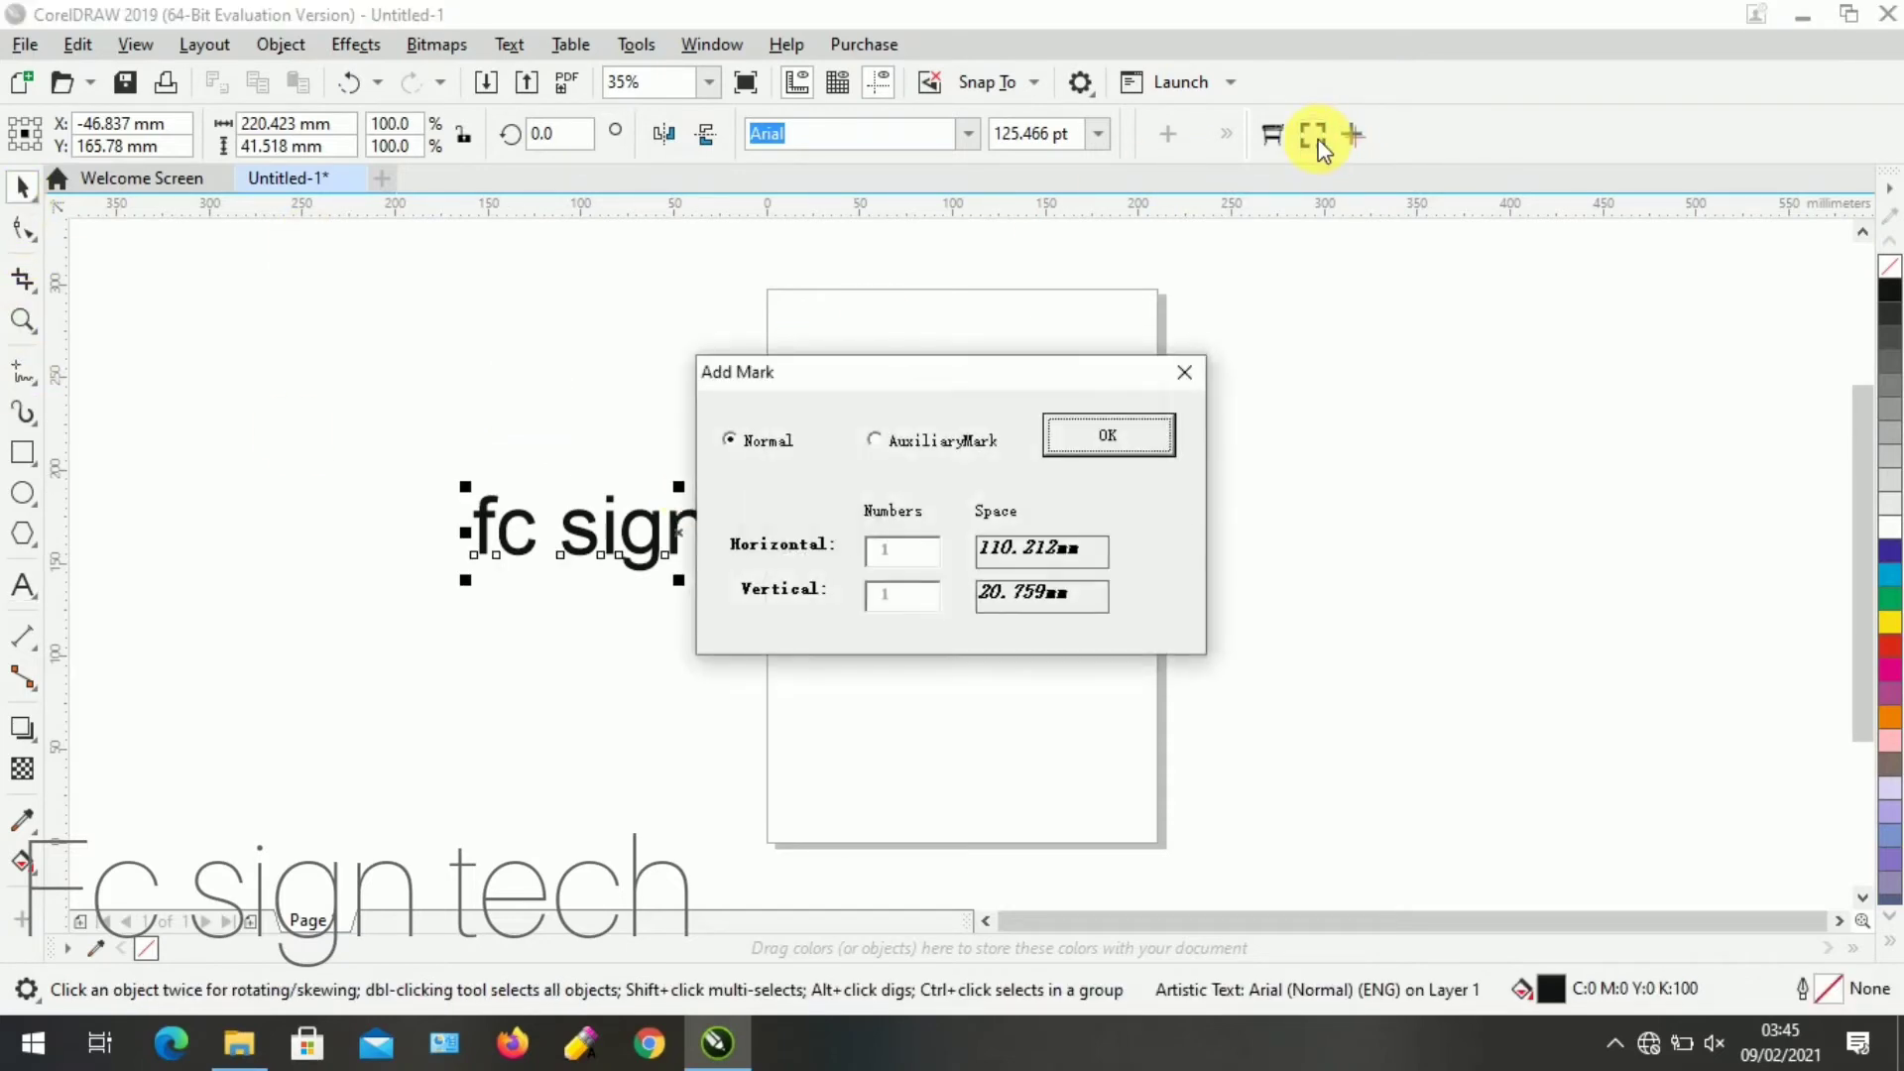
{"action": "left_click", "coordinate": [884, 448]}
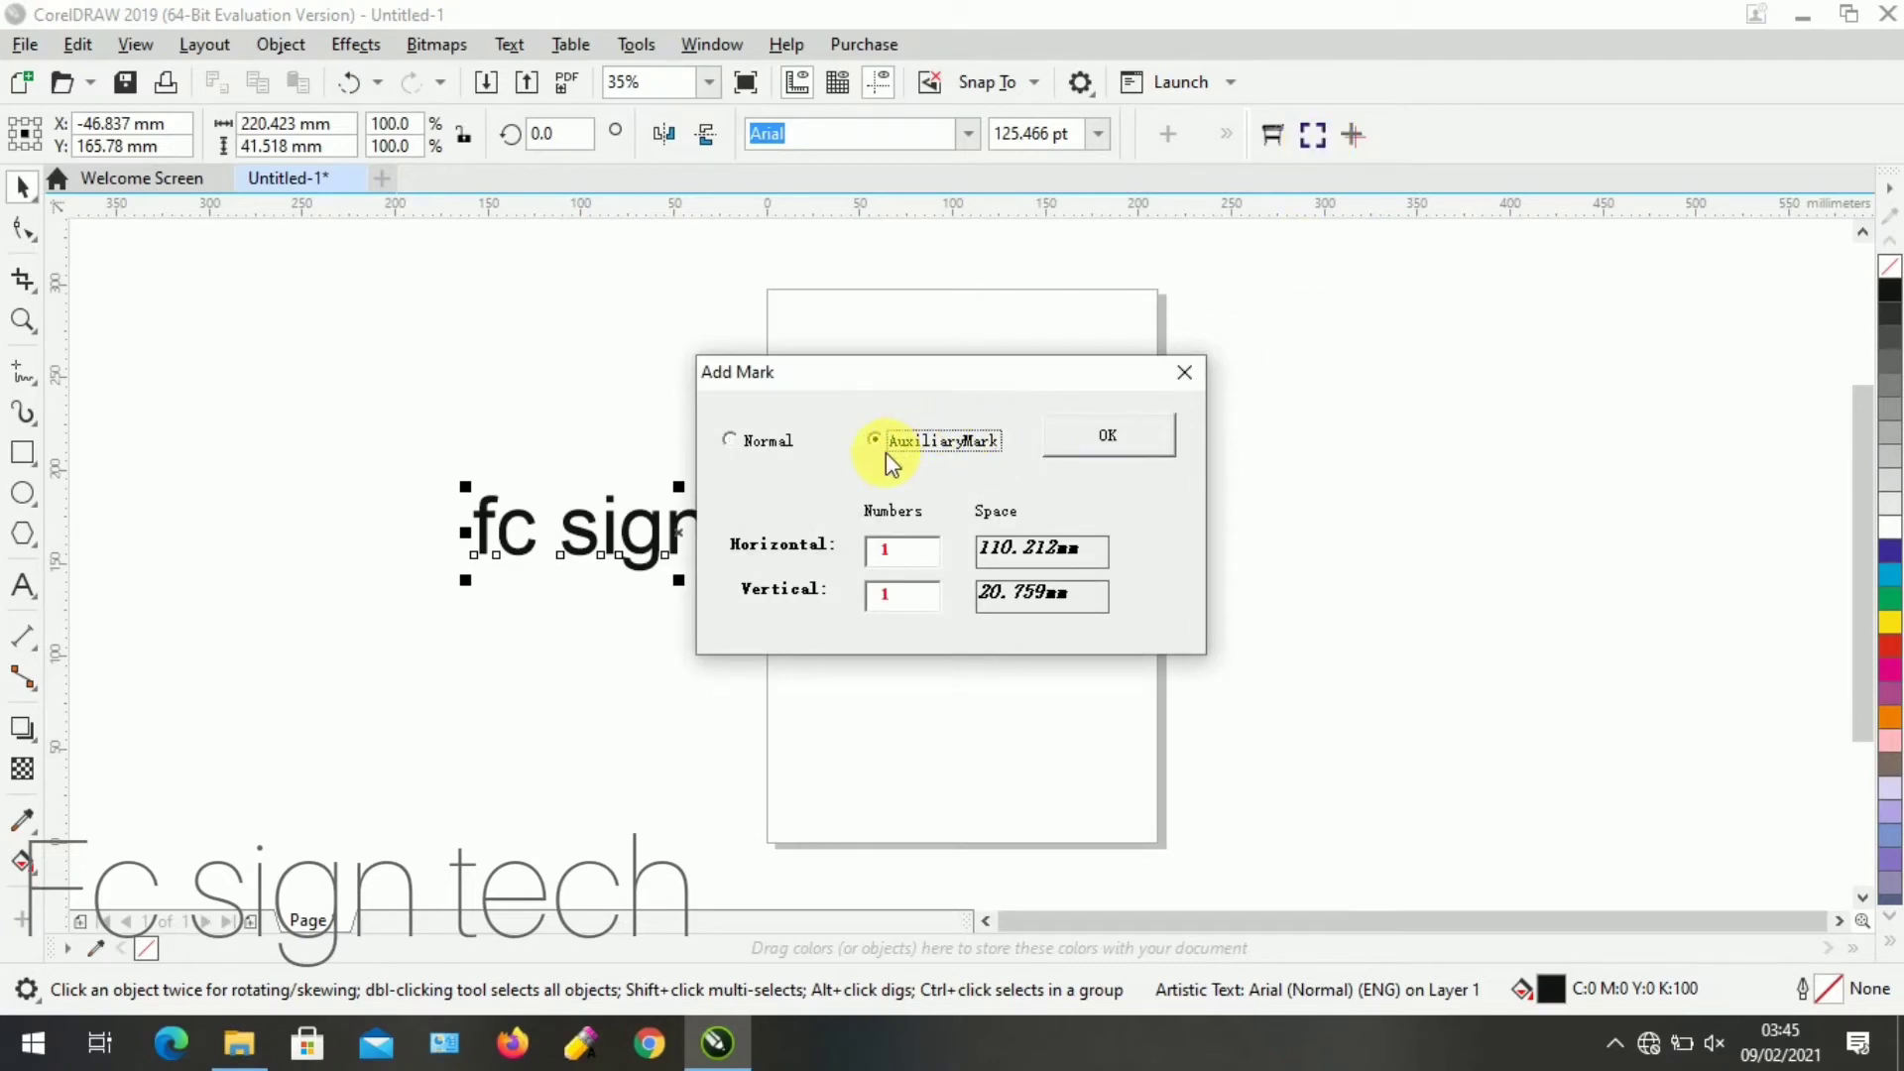
{"action": "left_click", "coordinate": [905, 551]}
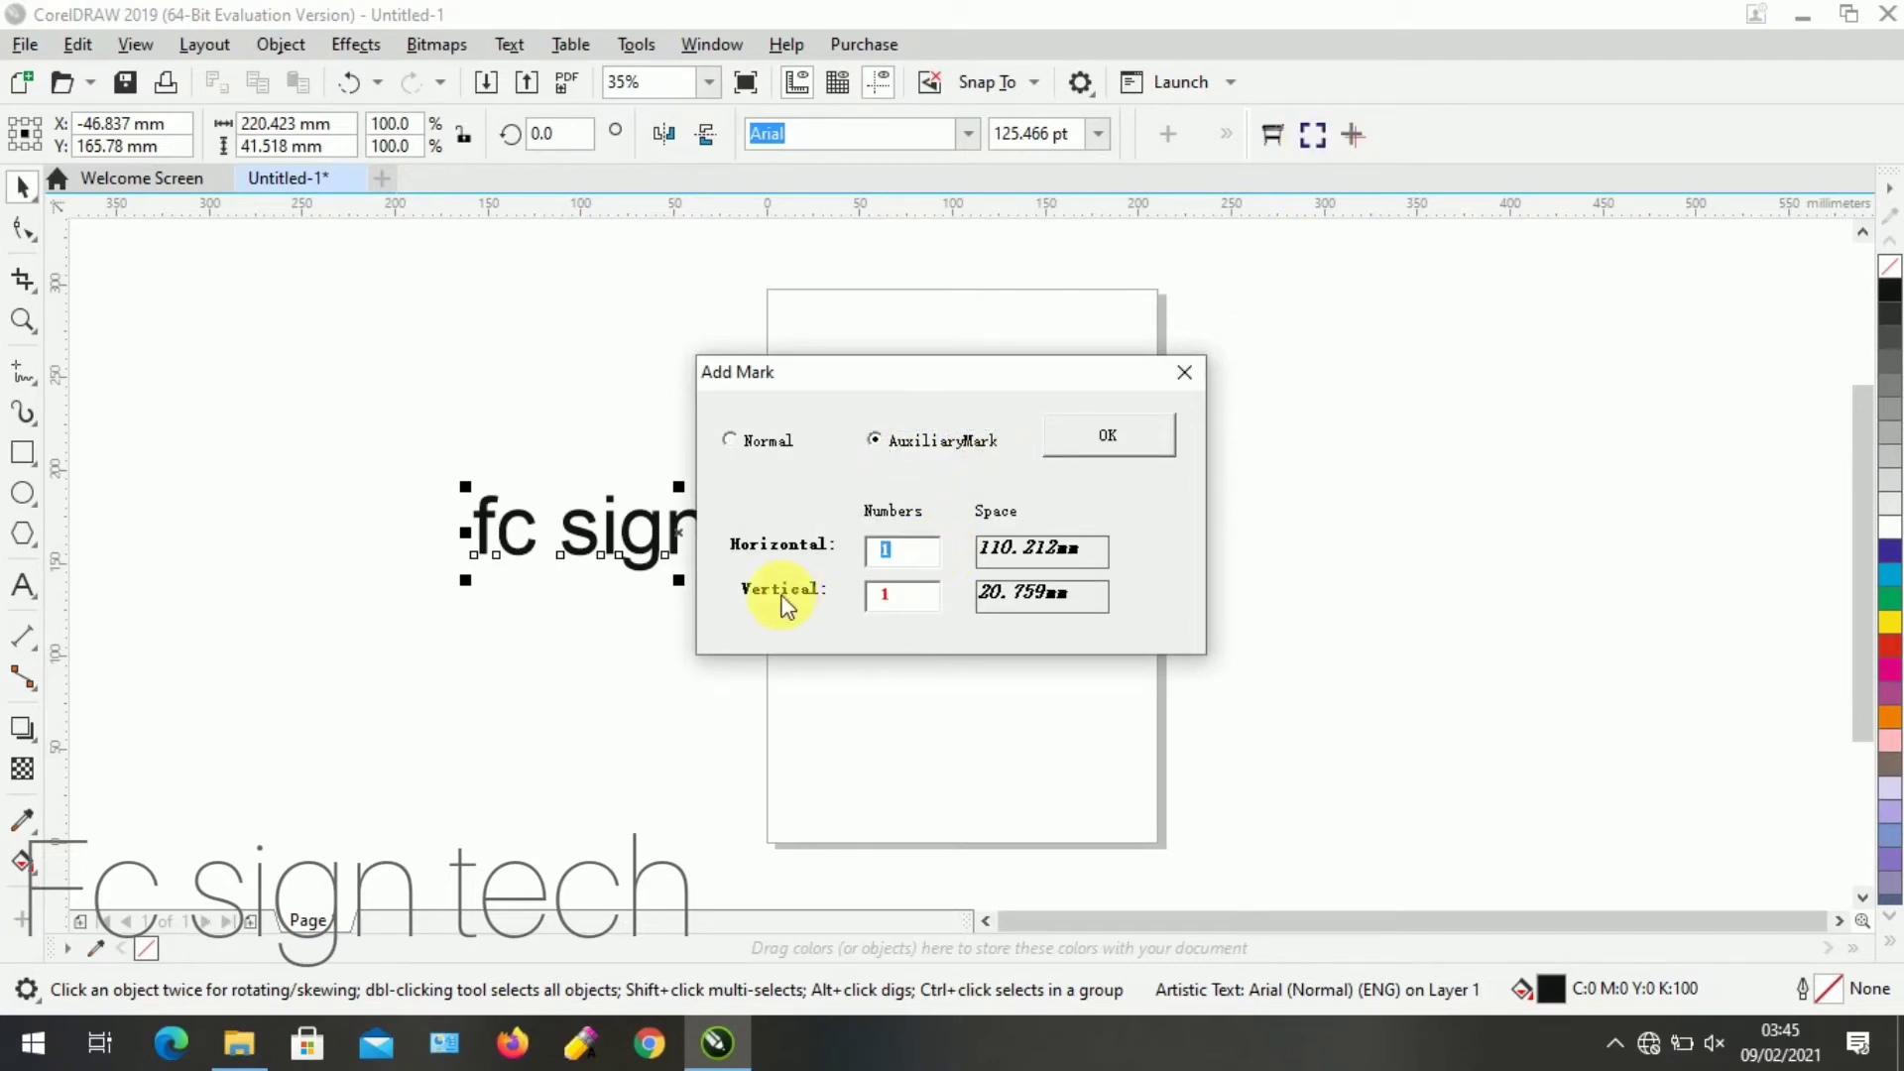
{"action": "type", "text": "2"}
{"action": "left_click", "coordinate": [1067, 436]}
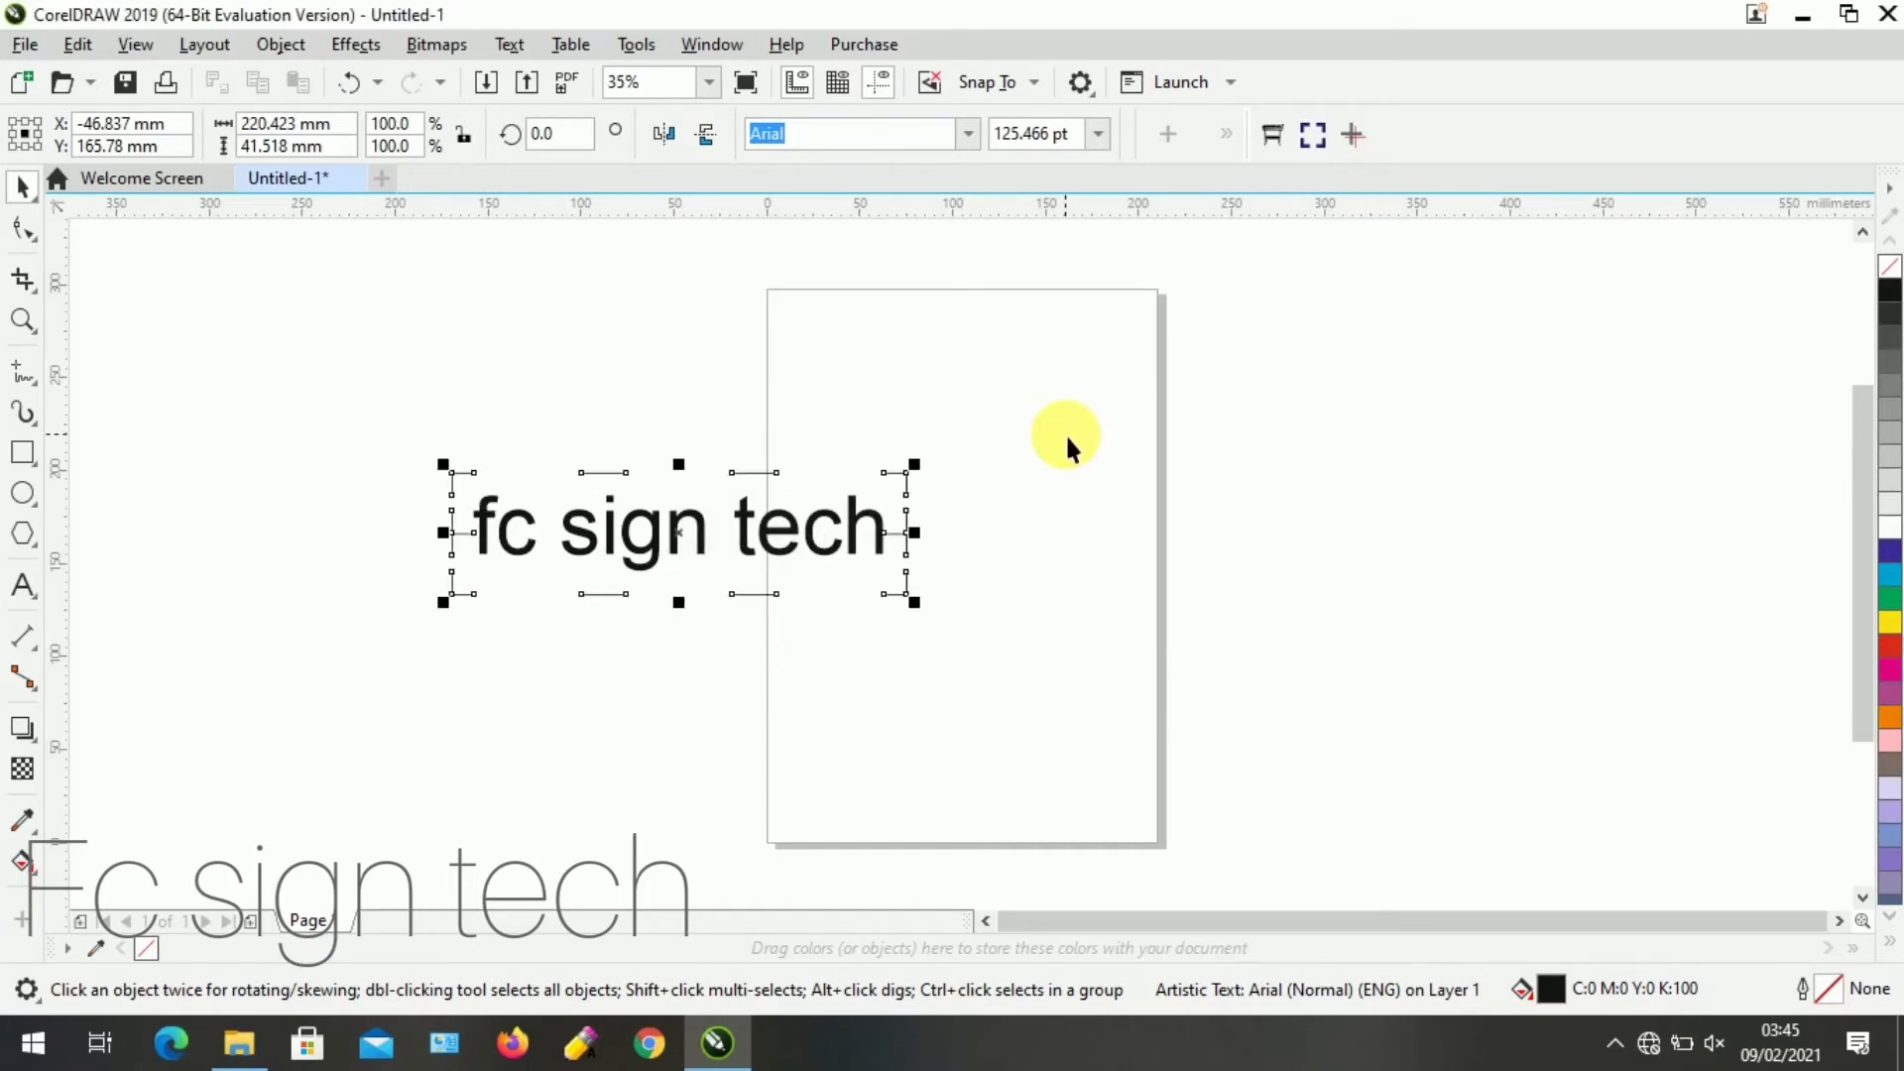
{"action": "left_click", "coordinate": [615, 373]}
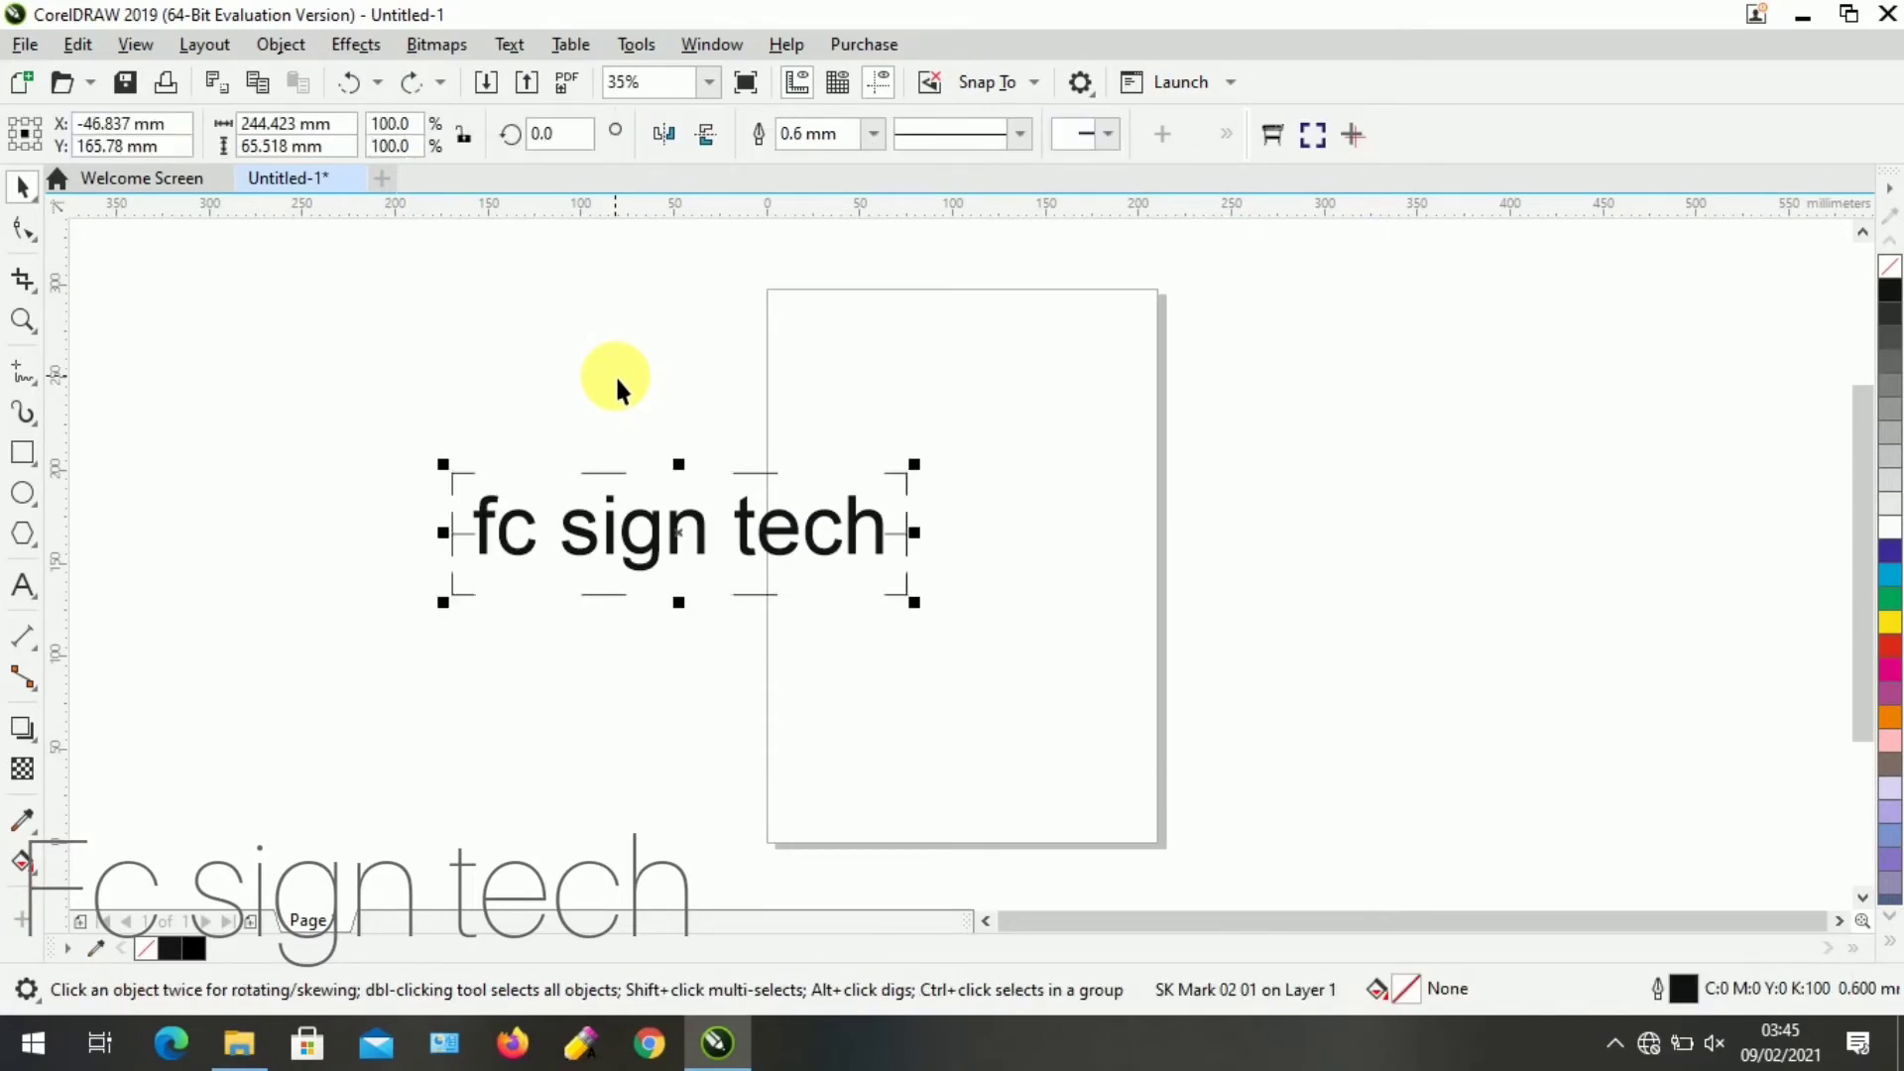
{"action": "left_click", "coordinate": [615, 373]}
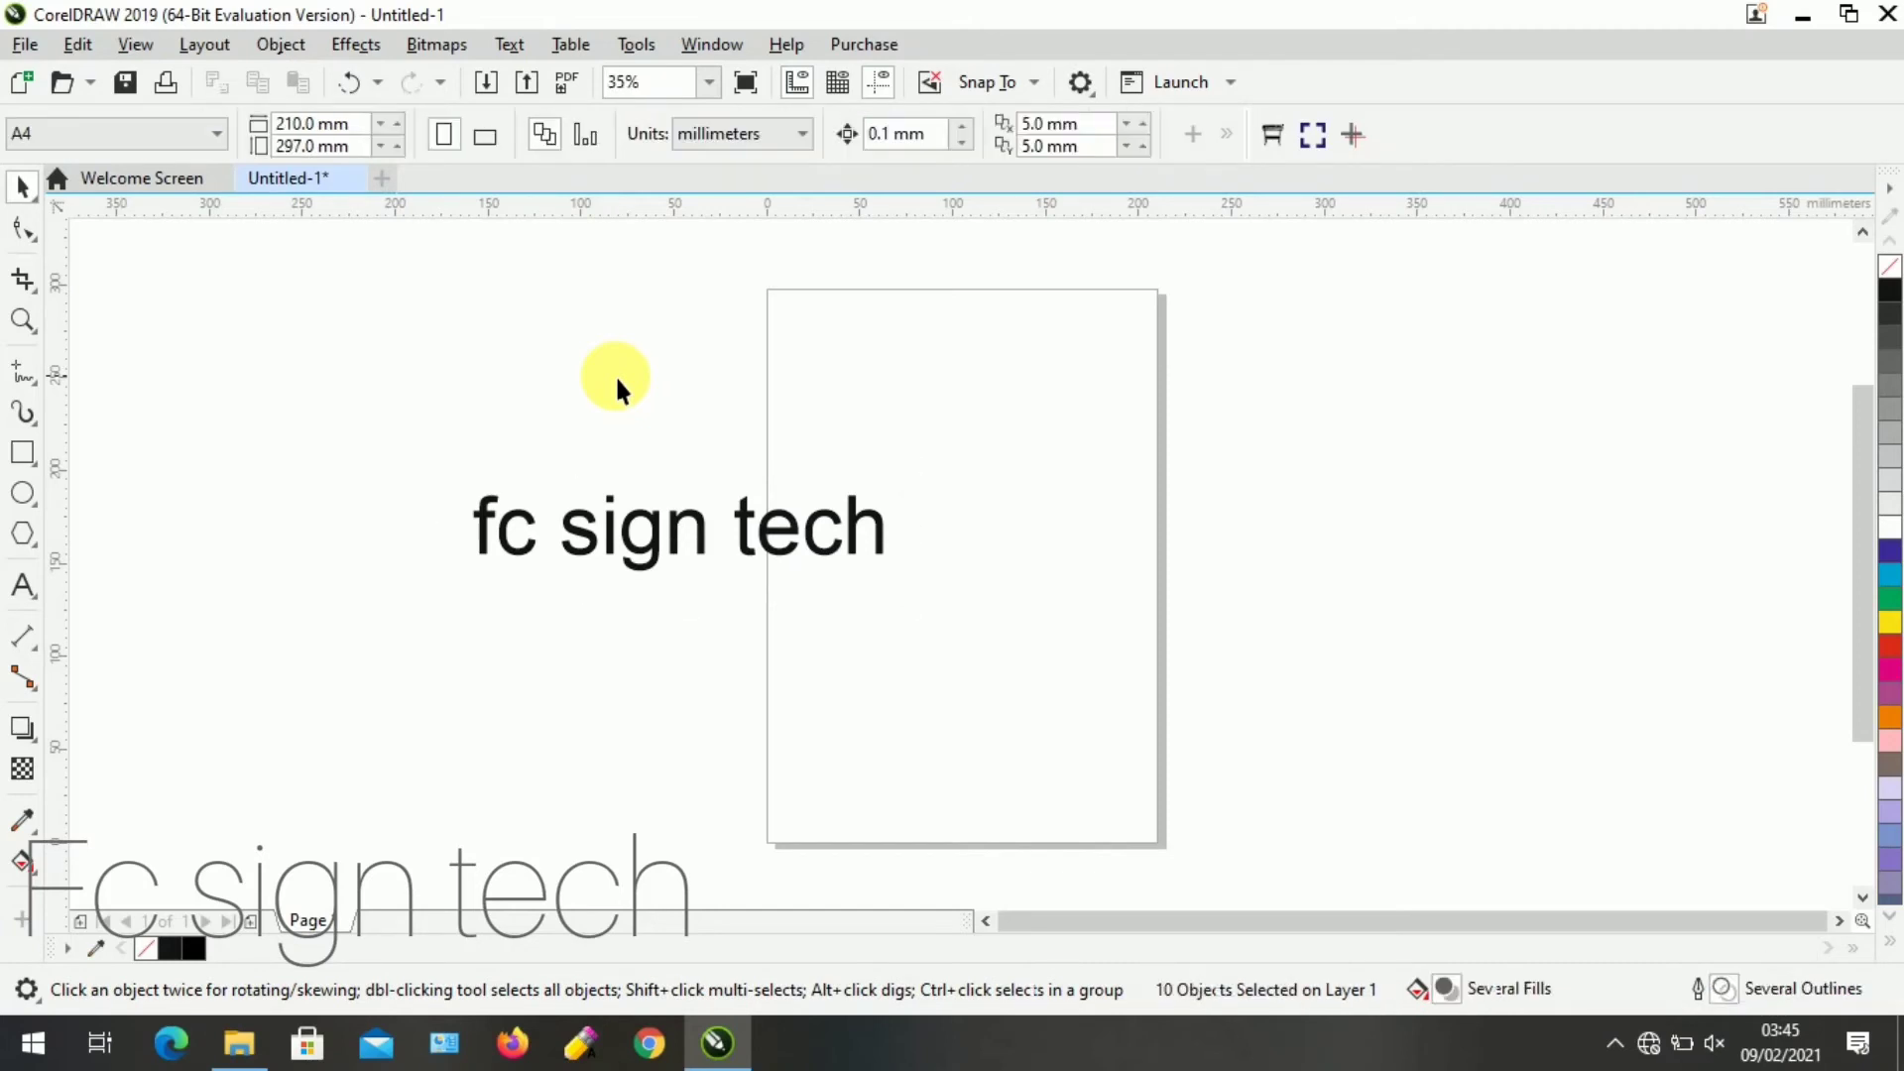
Add normal marks around the "fc sign tech" text
{"action": "left_click_drag", "start_coordinate": [415, 402], "coordinate": [1089, 619]}
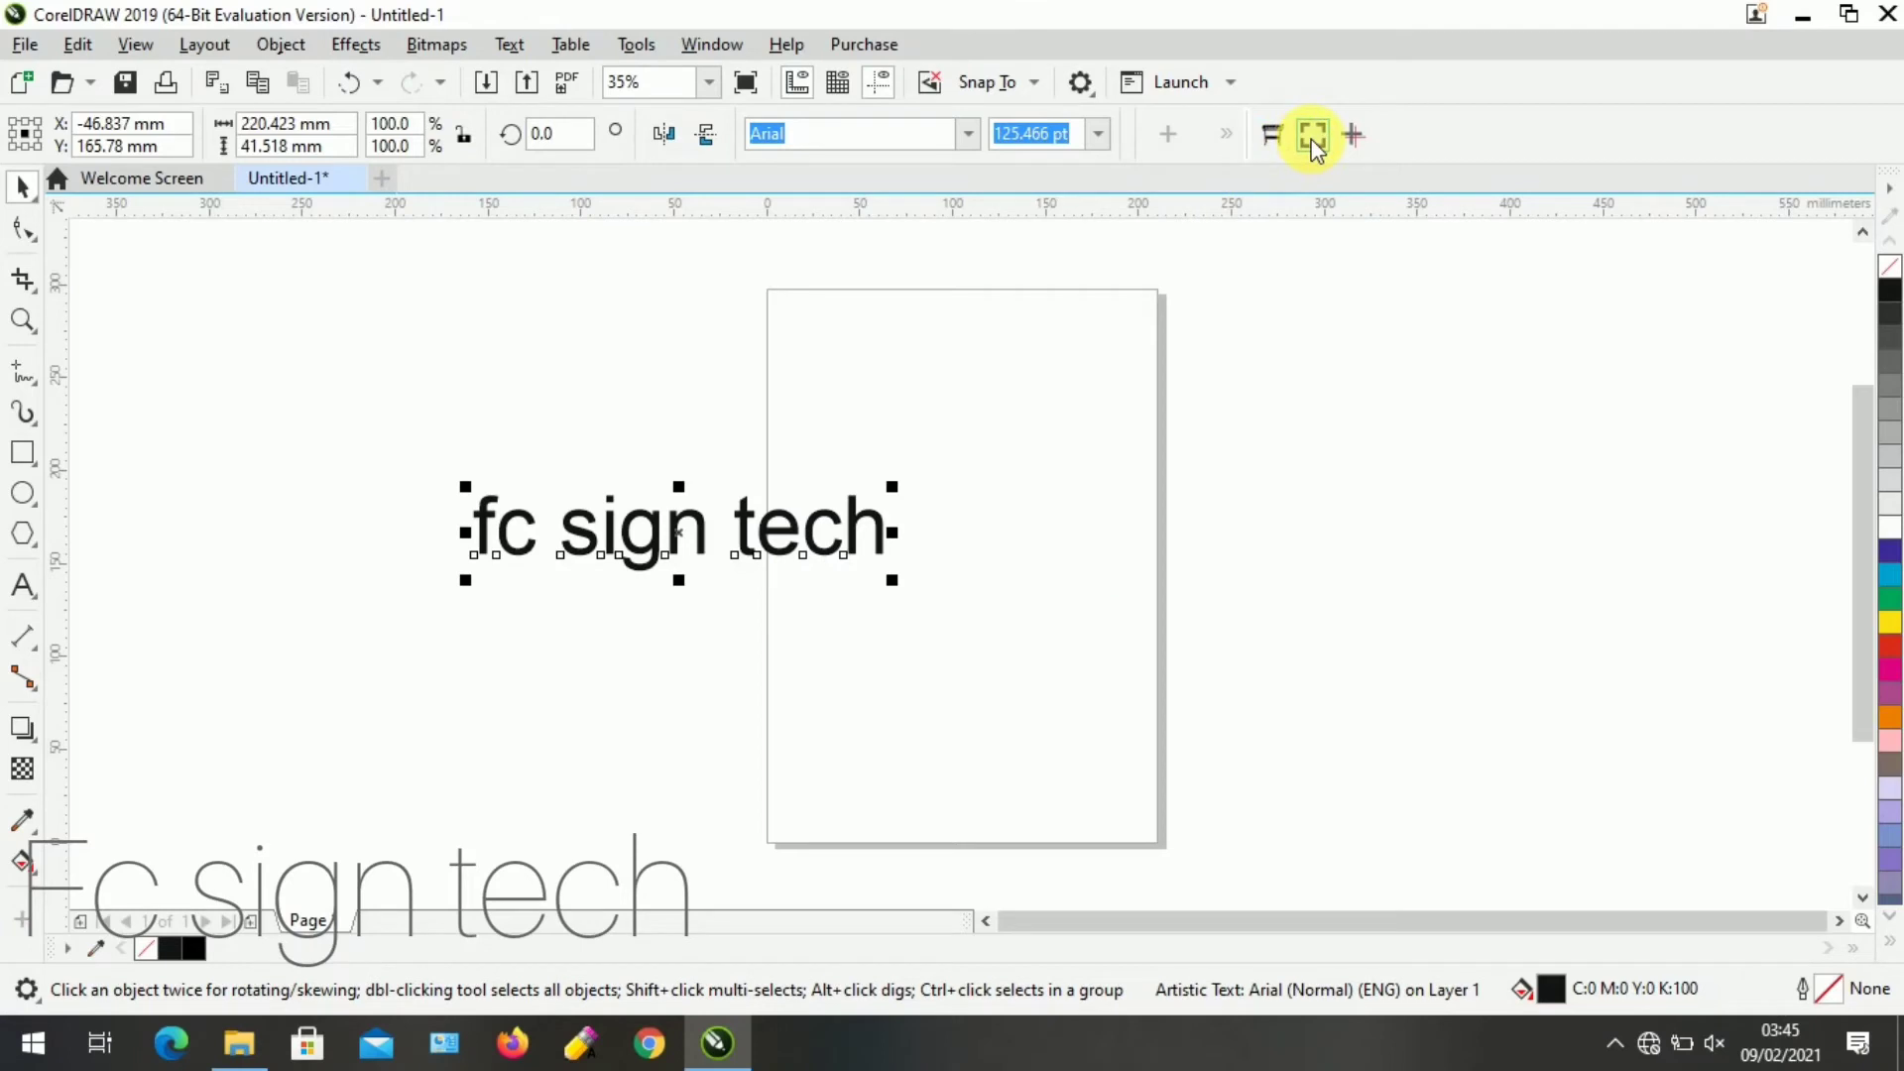
{"action": "left_click", "coordinate": [1313, 141]}
{"action": "left_click", "coordinate": [1134, 433]}
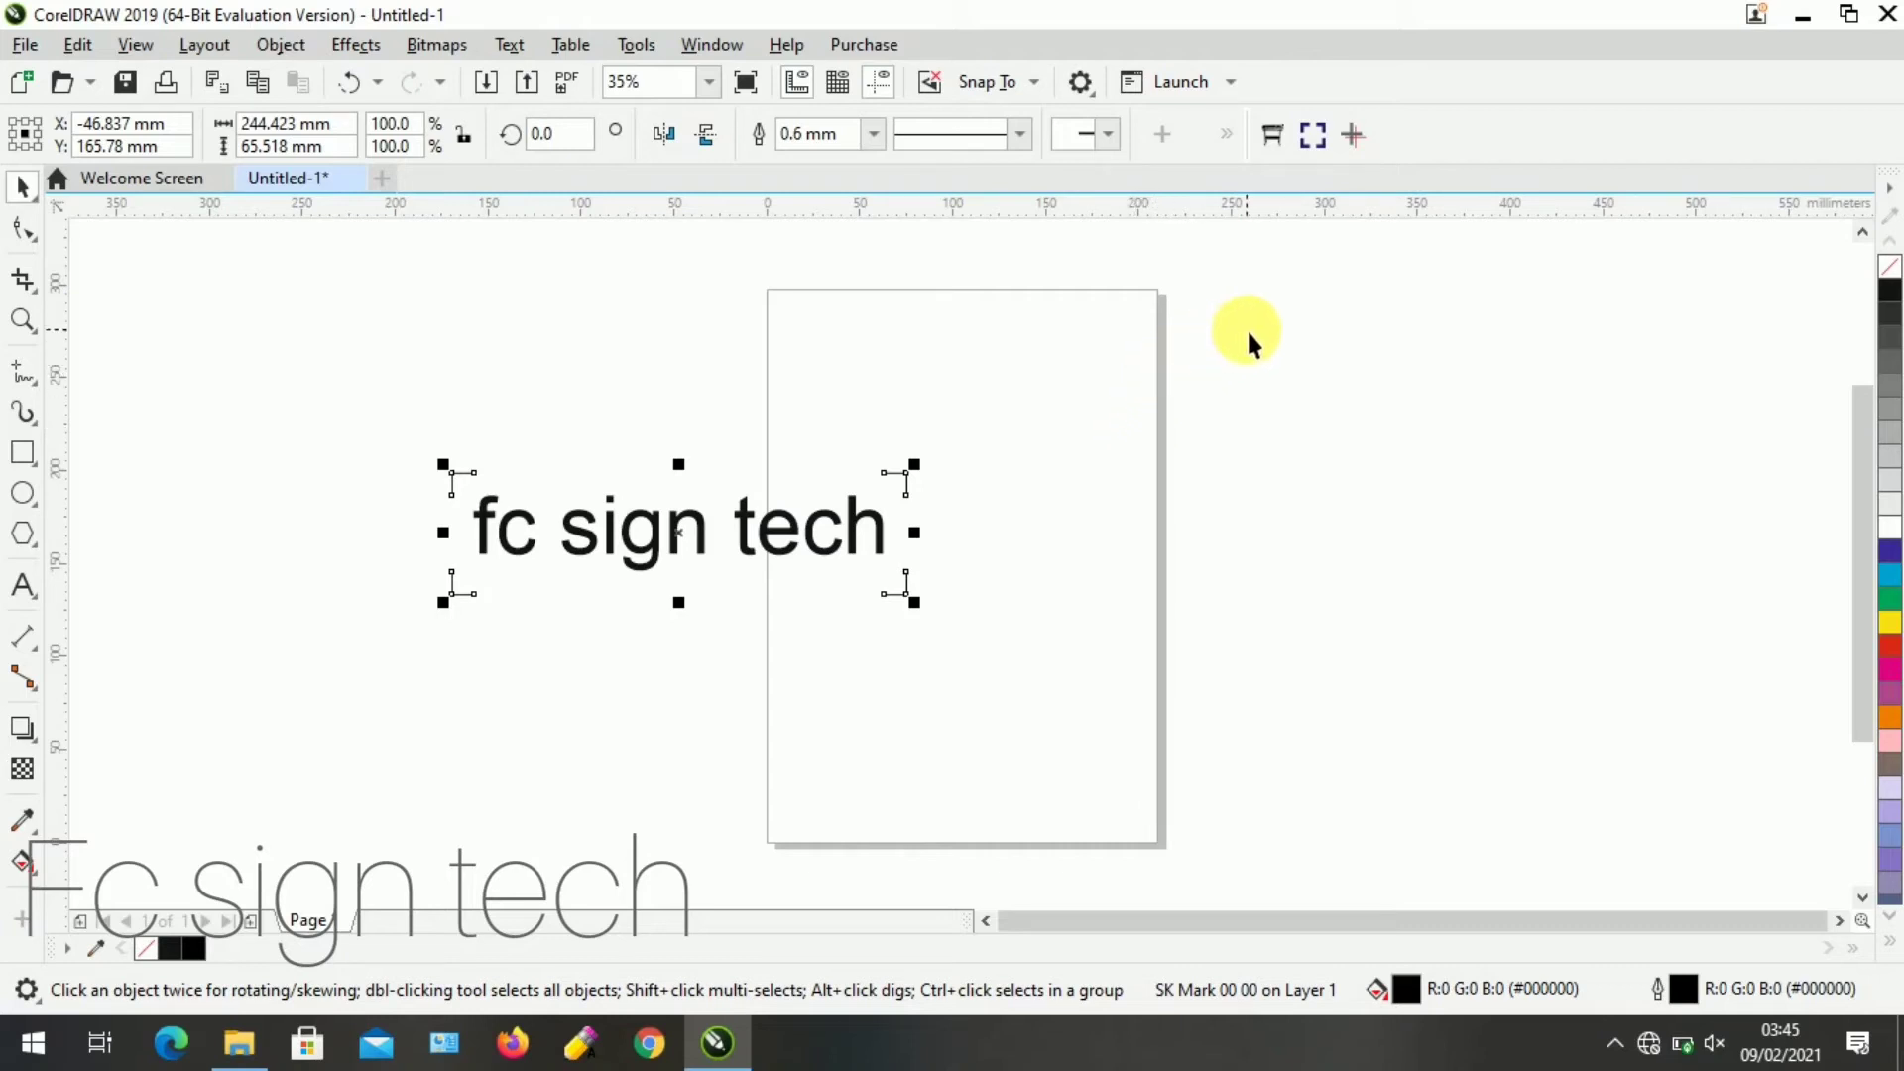
Send only the selected marks to SKWorker for cutting
{"action": "left_click", "coordinate": [1280, 139]}
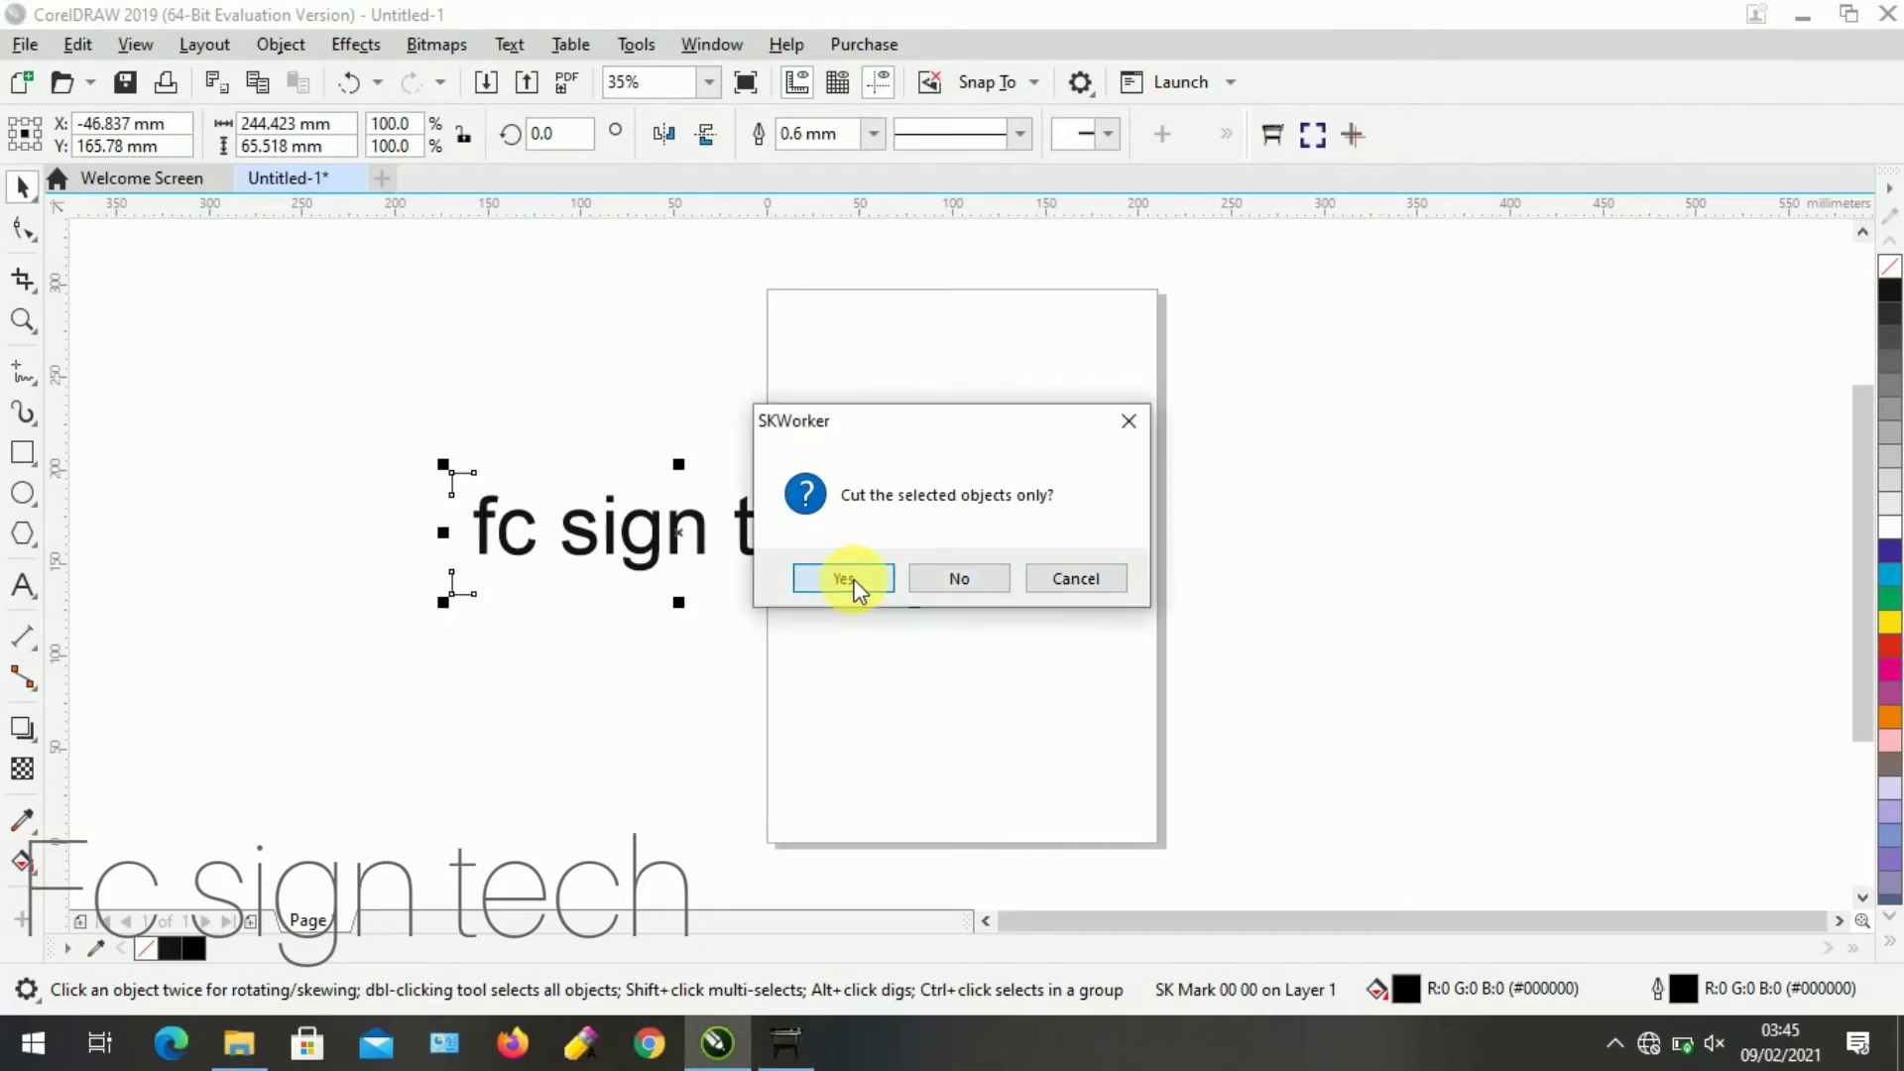
{"action": "left_click", "coordinate": [859, 578]}
{"action": "left_click", "coordinate": [1069, 634]}
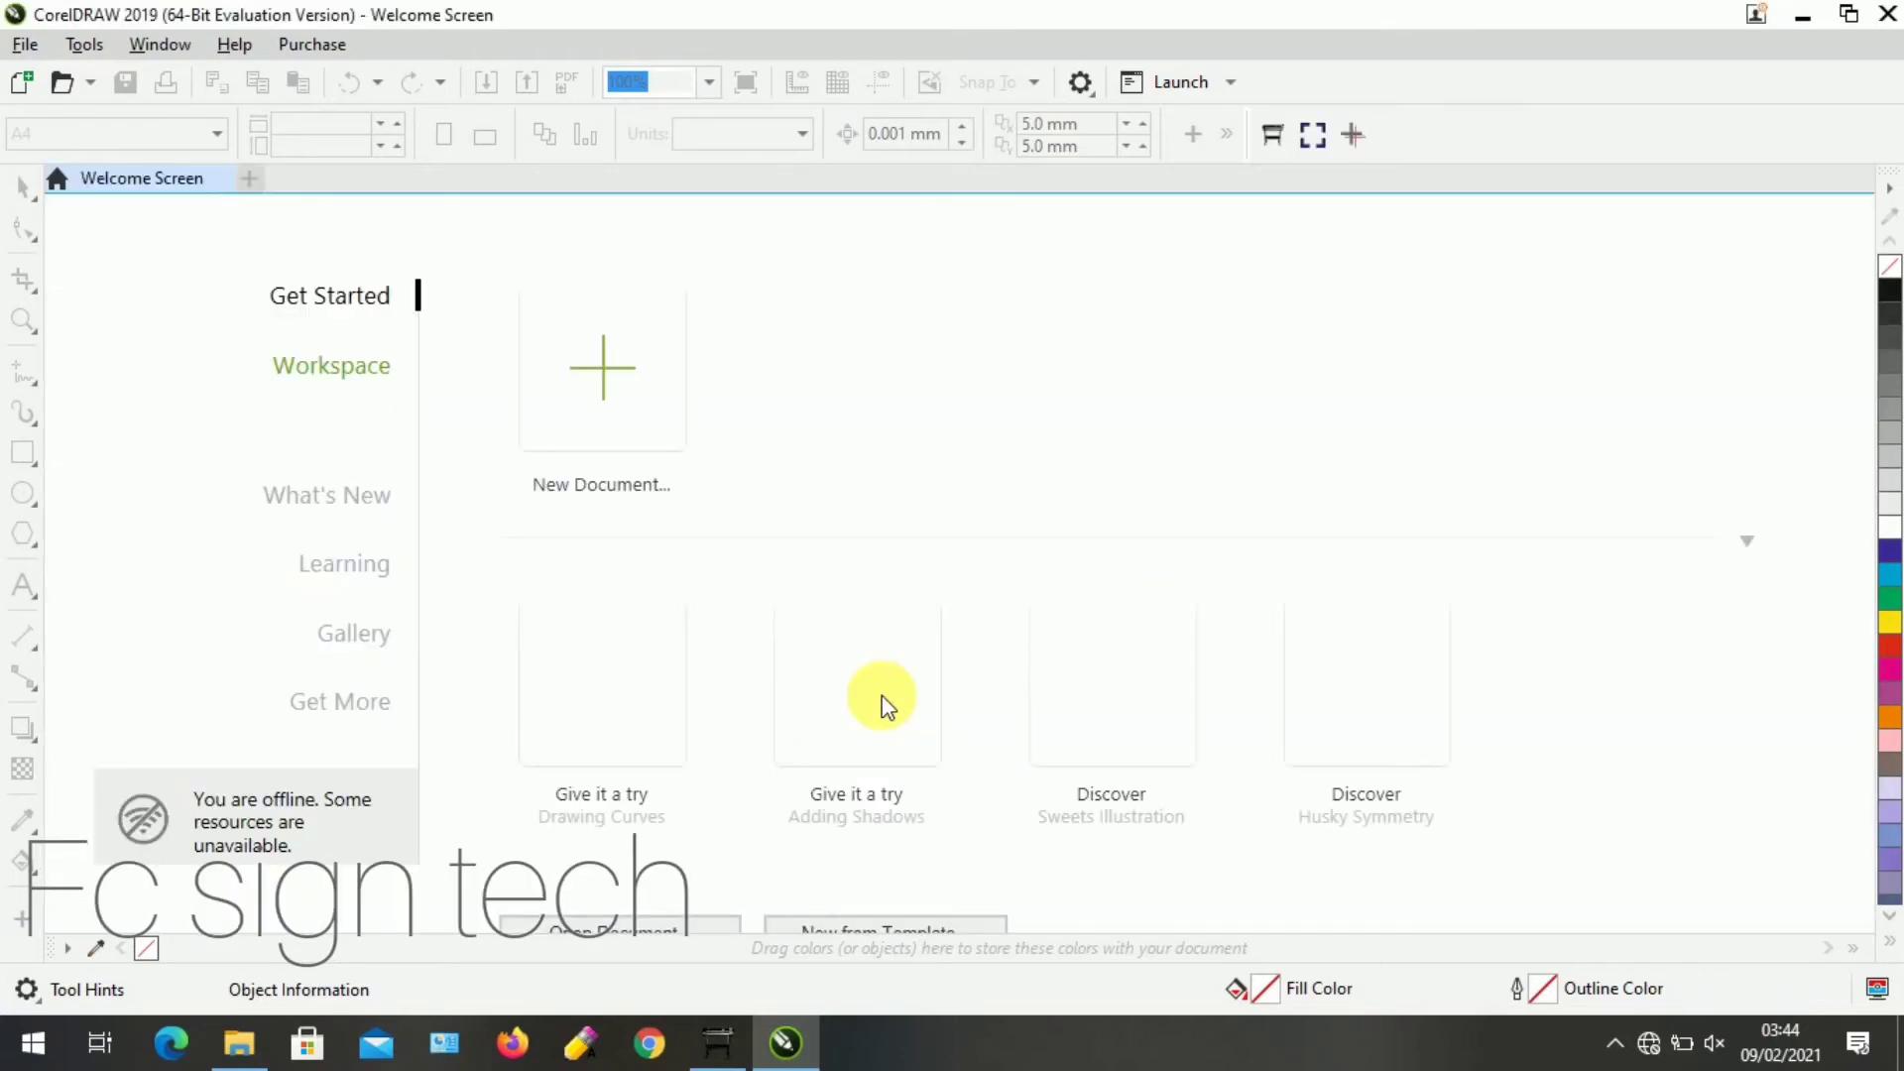
Create a new single-page A4 portrait document with the CorelDRAW default preset in CMYK at 300 dpi
{"action": "left_click", "coordinate": [633, 378]}
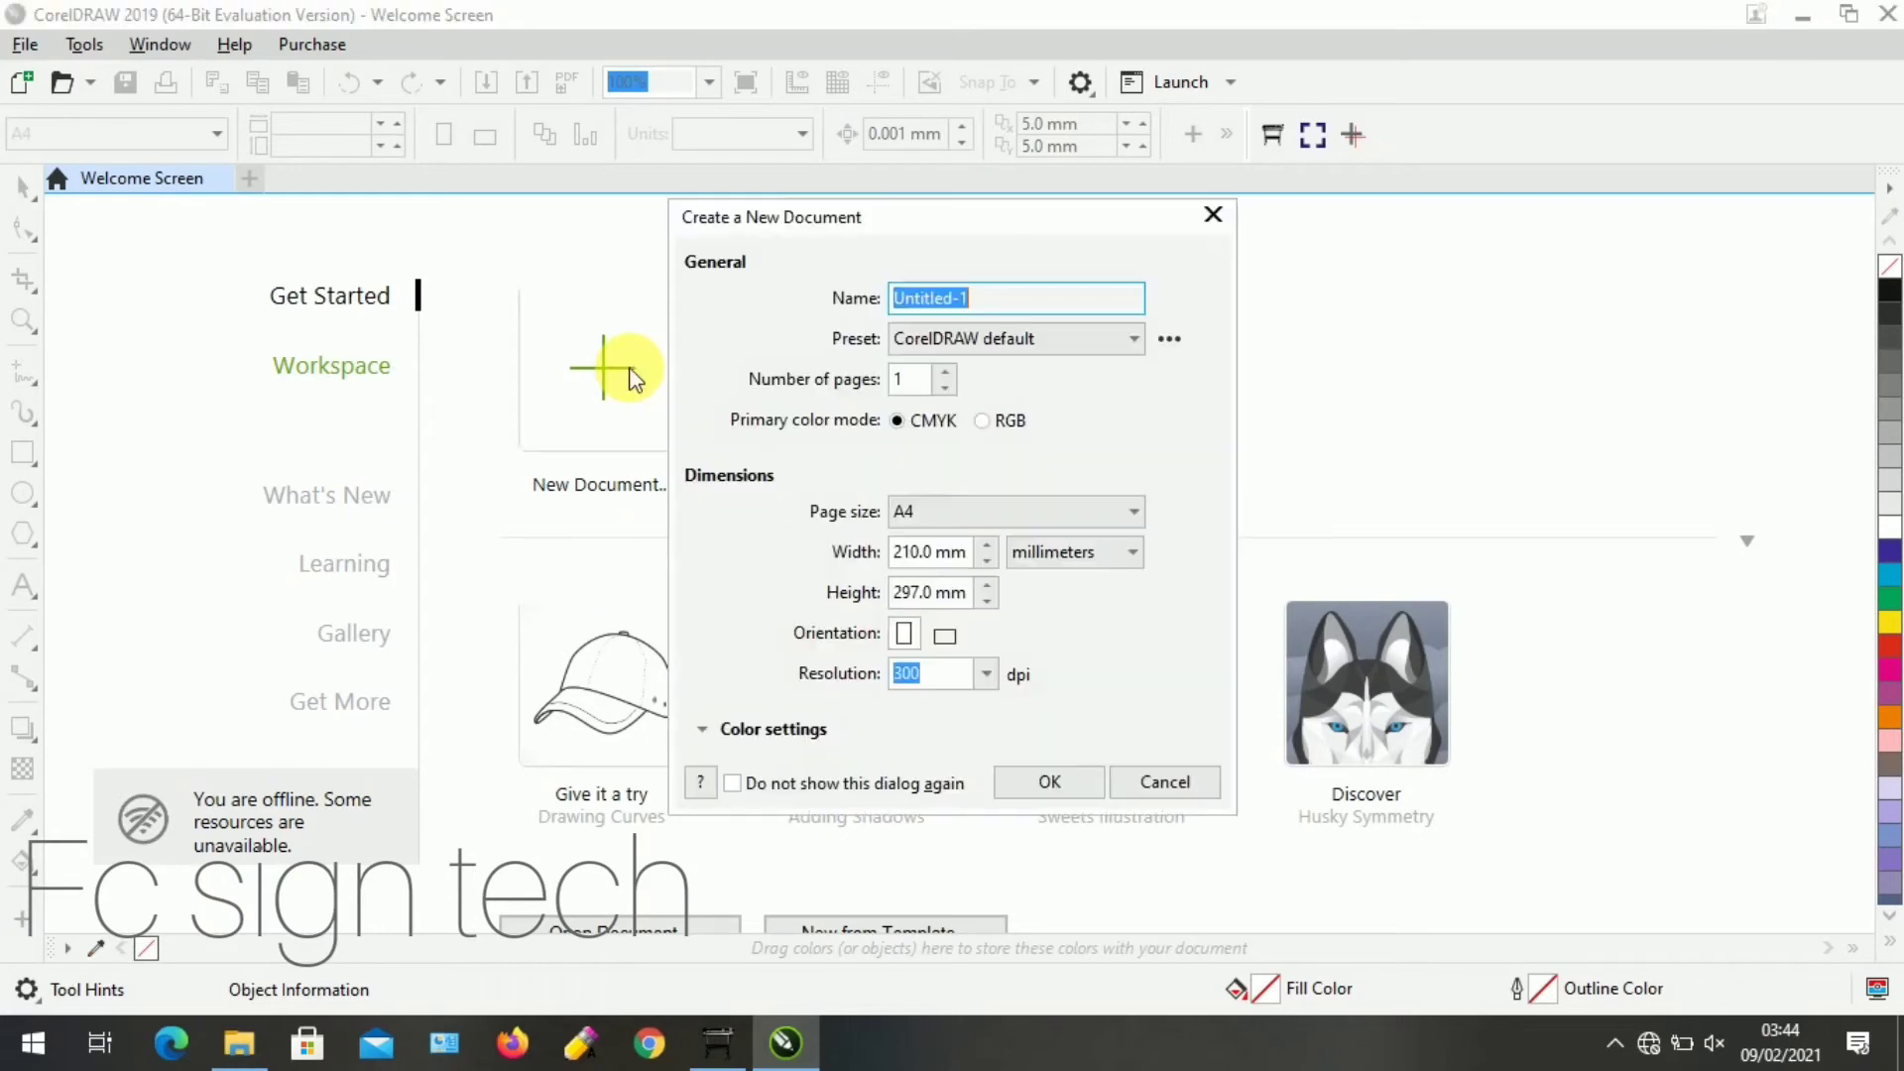
{"action": "left_click", "coordinate": [1037, 777]}
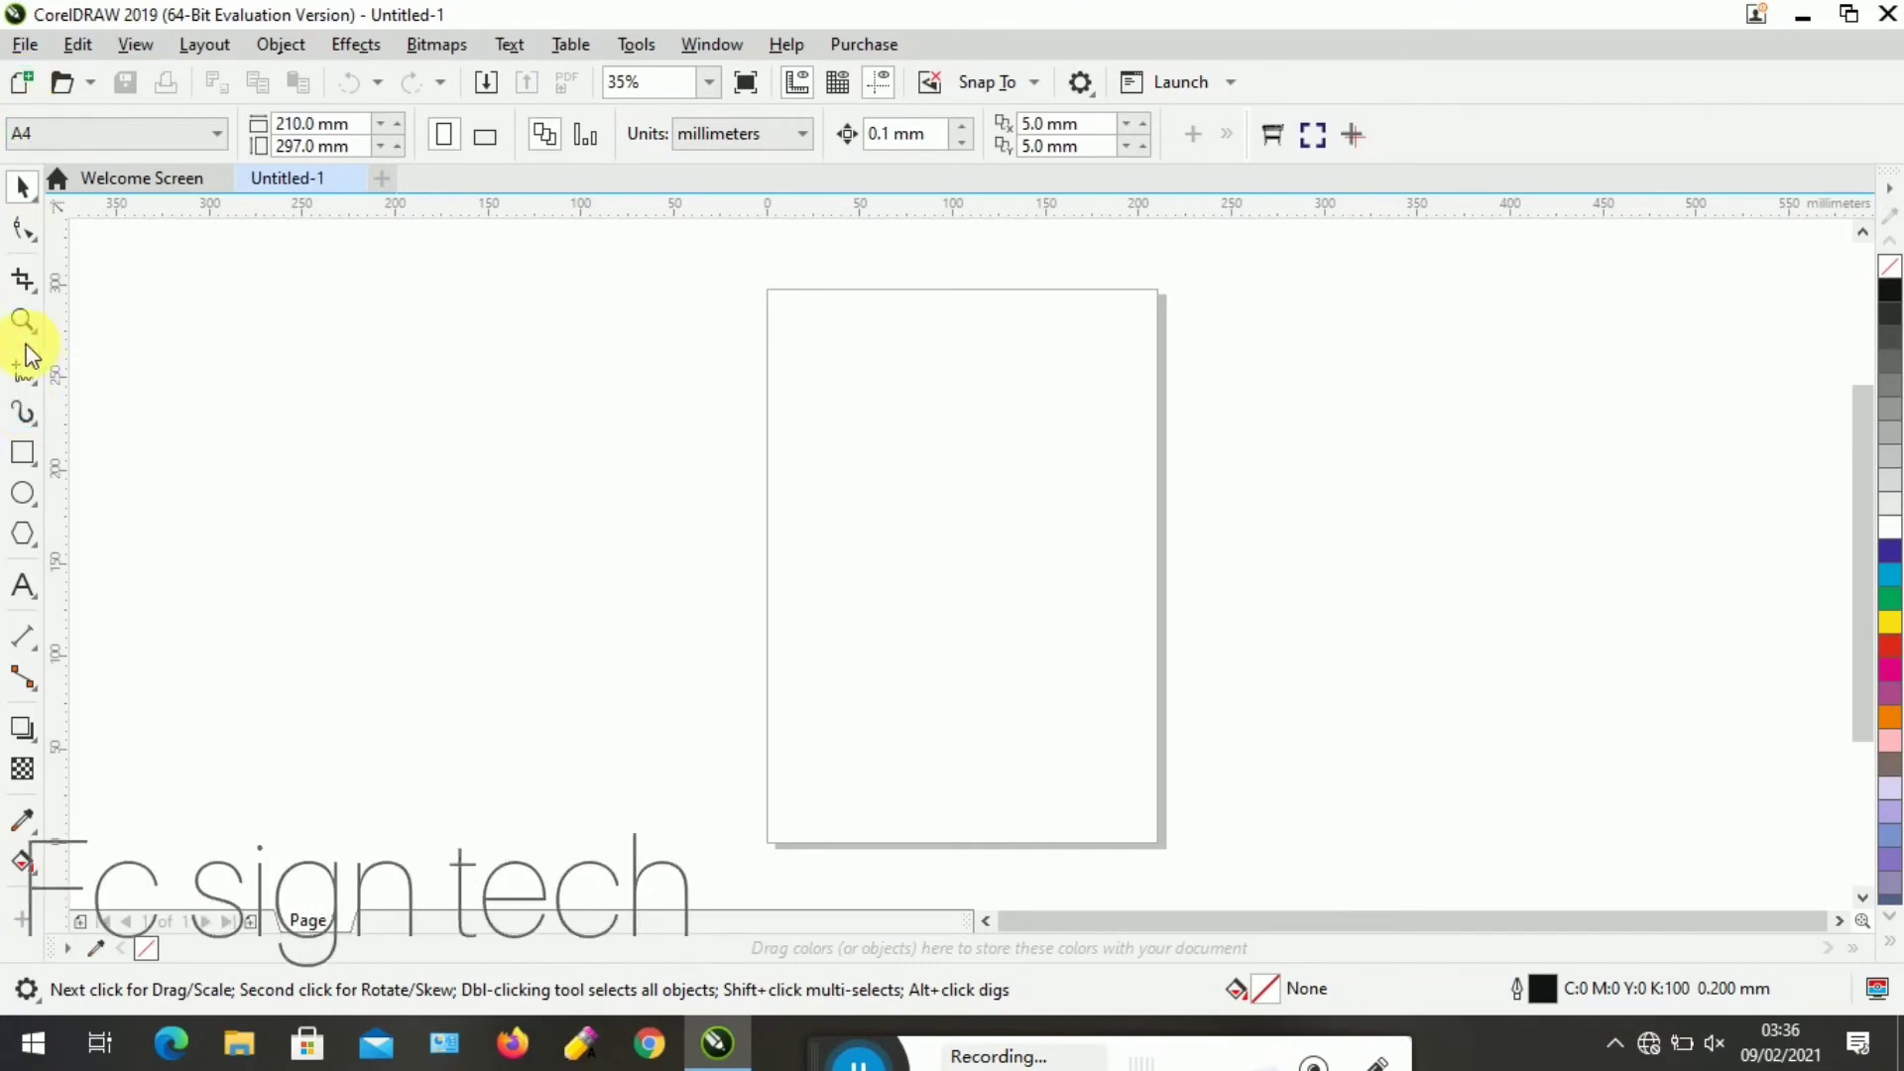
Import the barber-with-scissors-and-comb-cartoon_fkfUhUUO_L image from the Samples folder on Local Disk (F:), centred on the page
{"action": "left_click", "coordinate": [29, 47]}
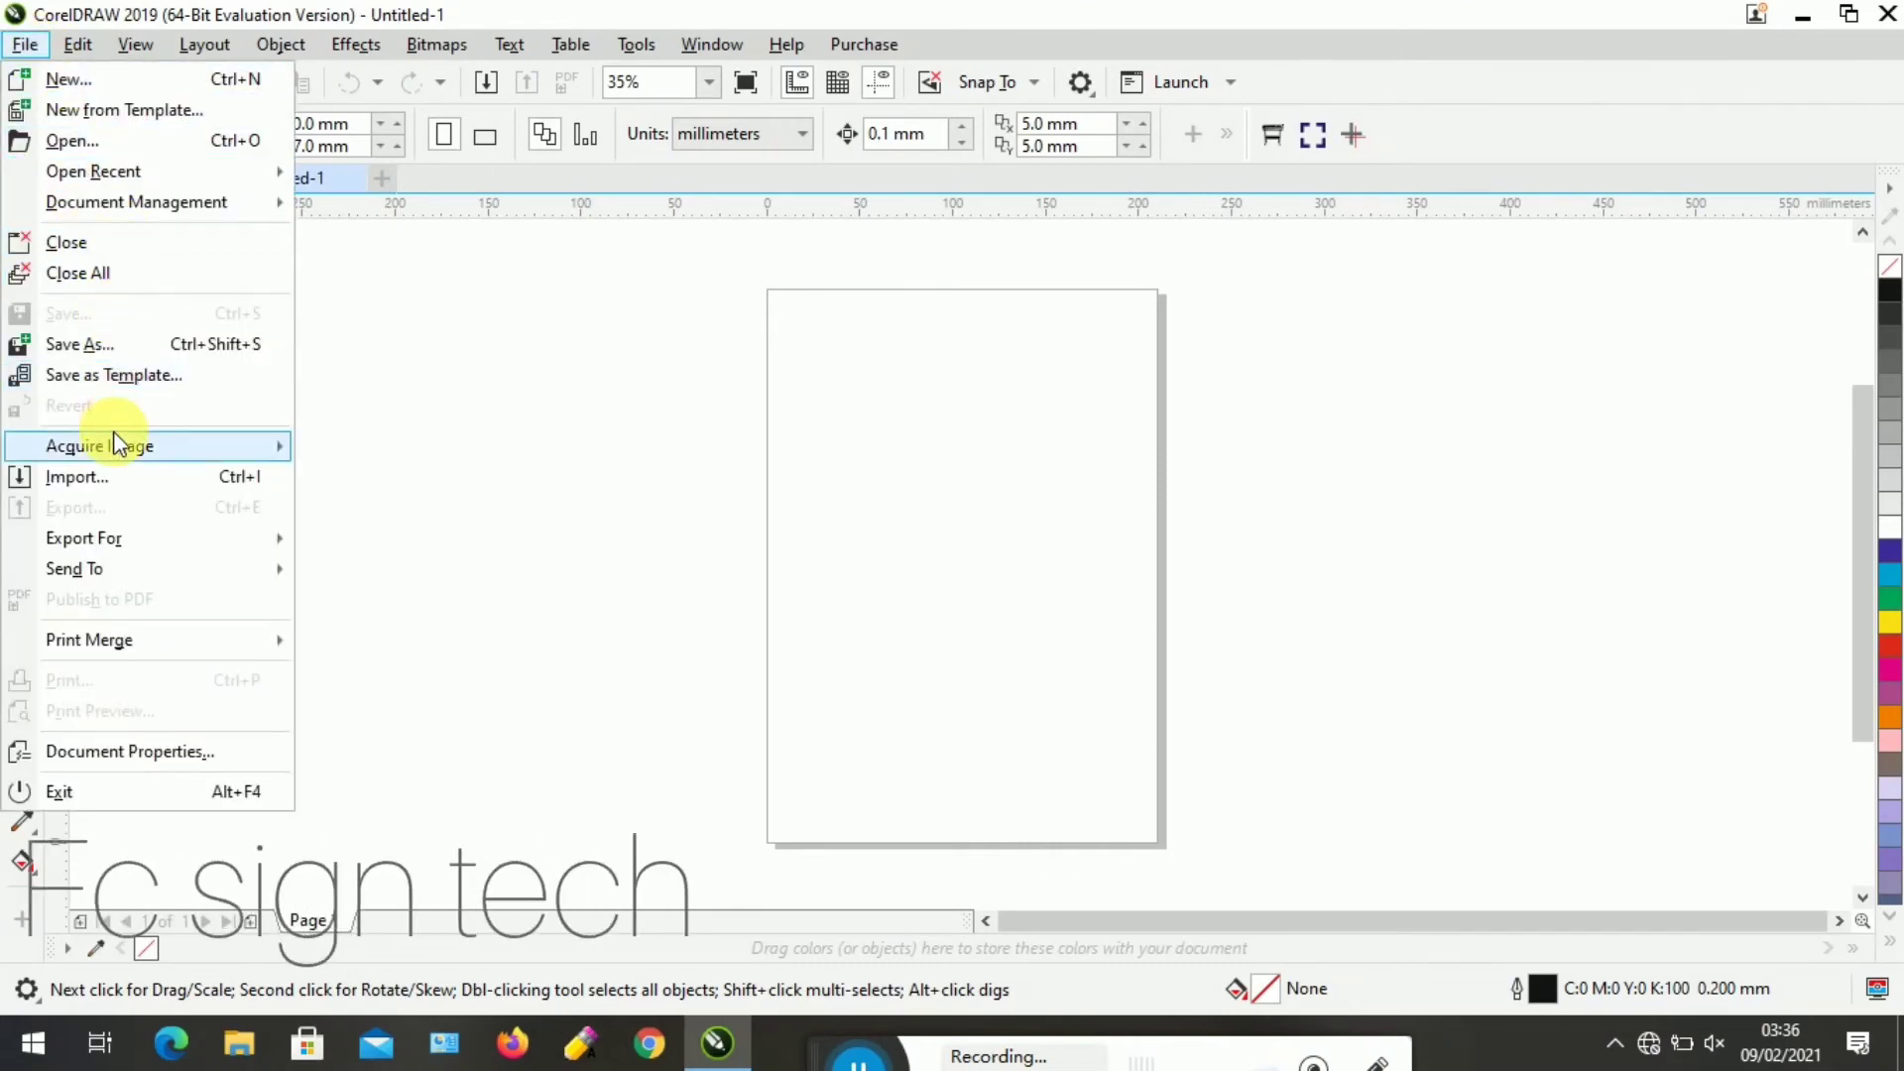
{"action": "left_click", "coordinate": [78, 477]}
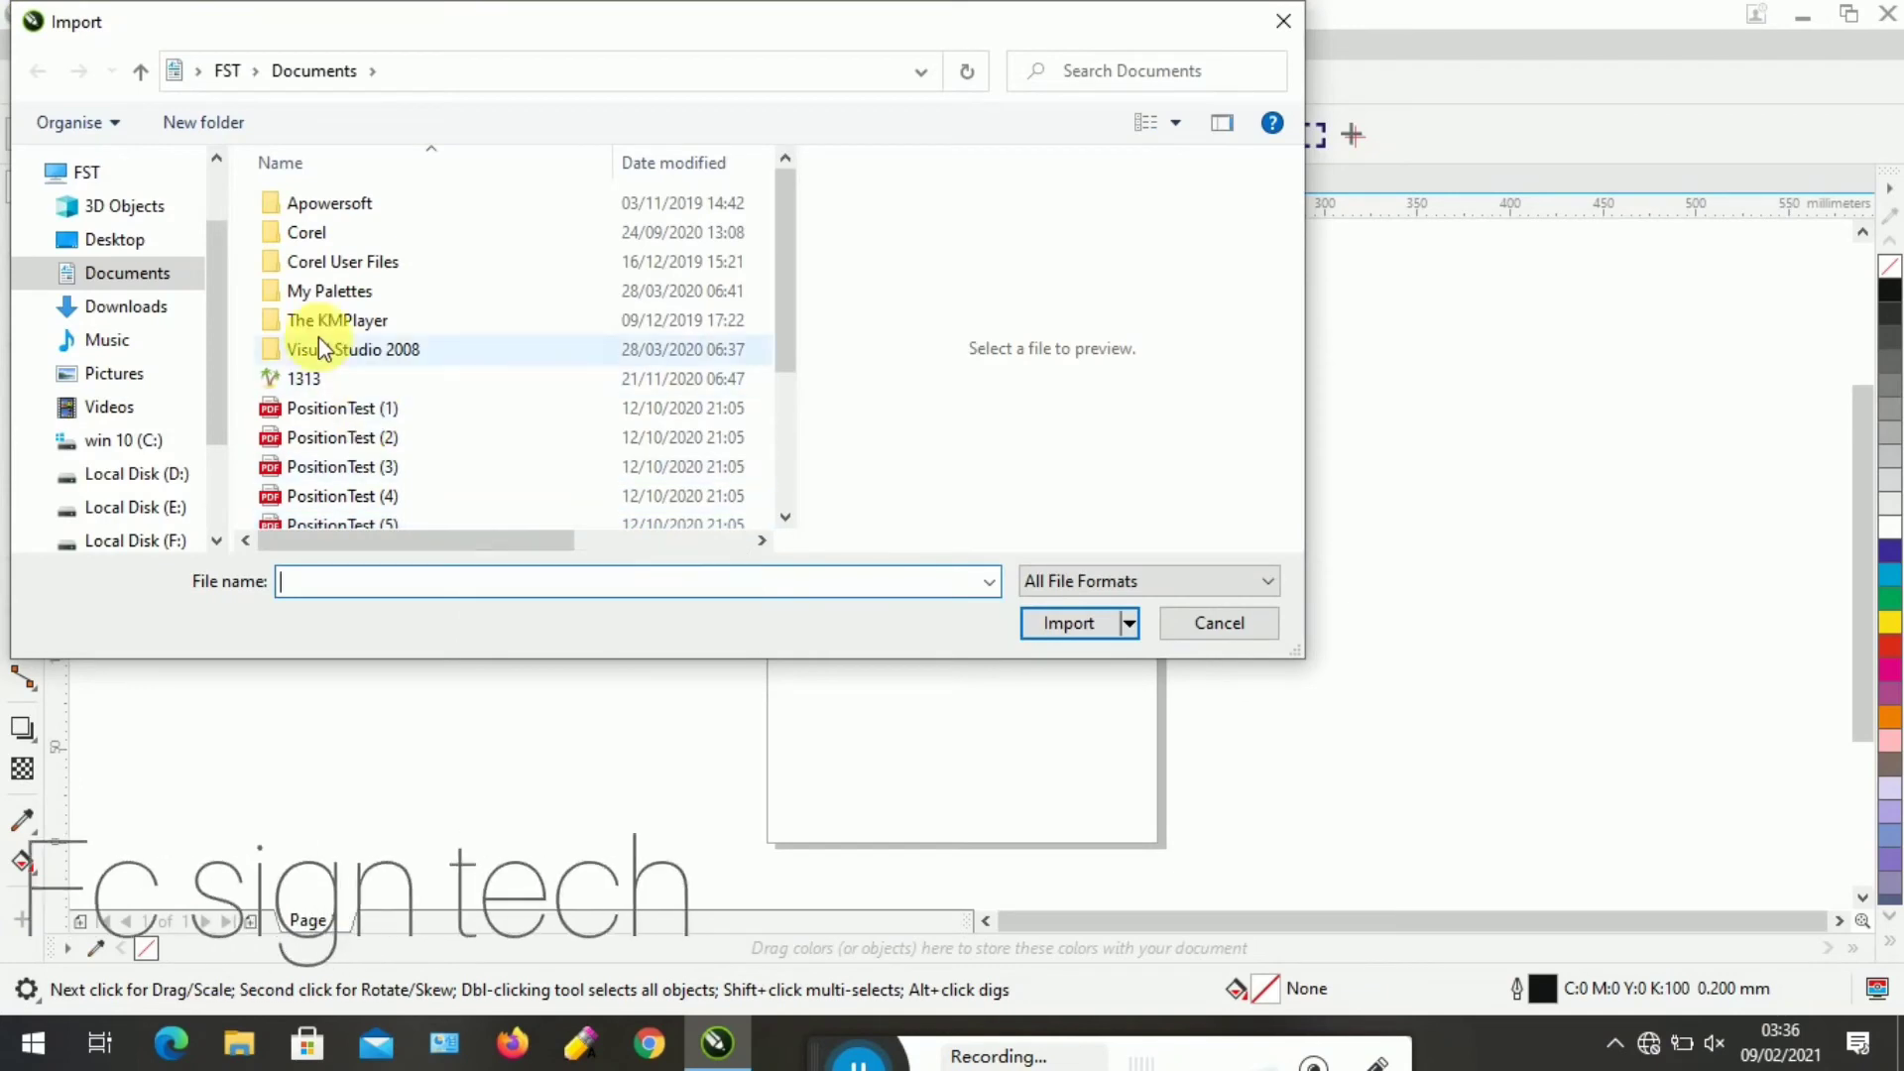
{"action": "left_click", "coordinate": [199, 540]}
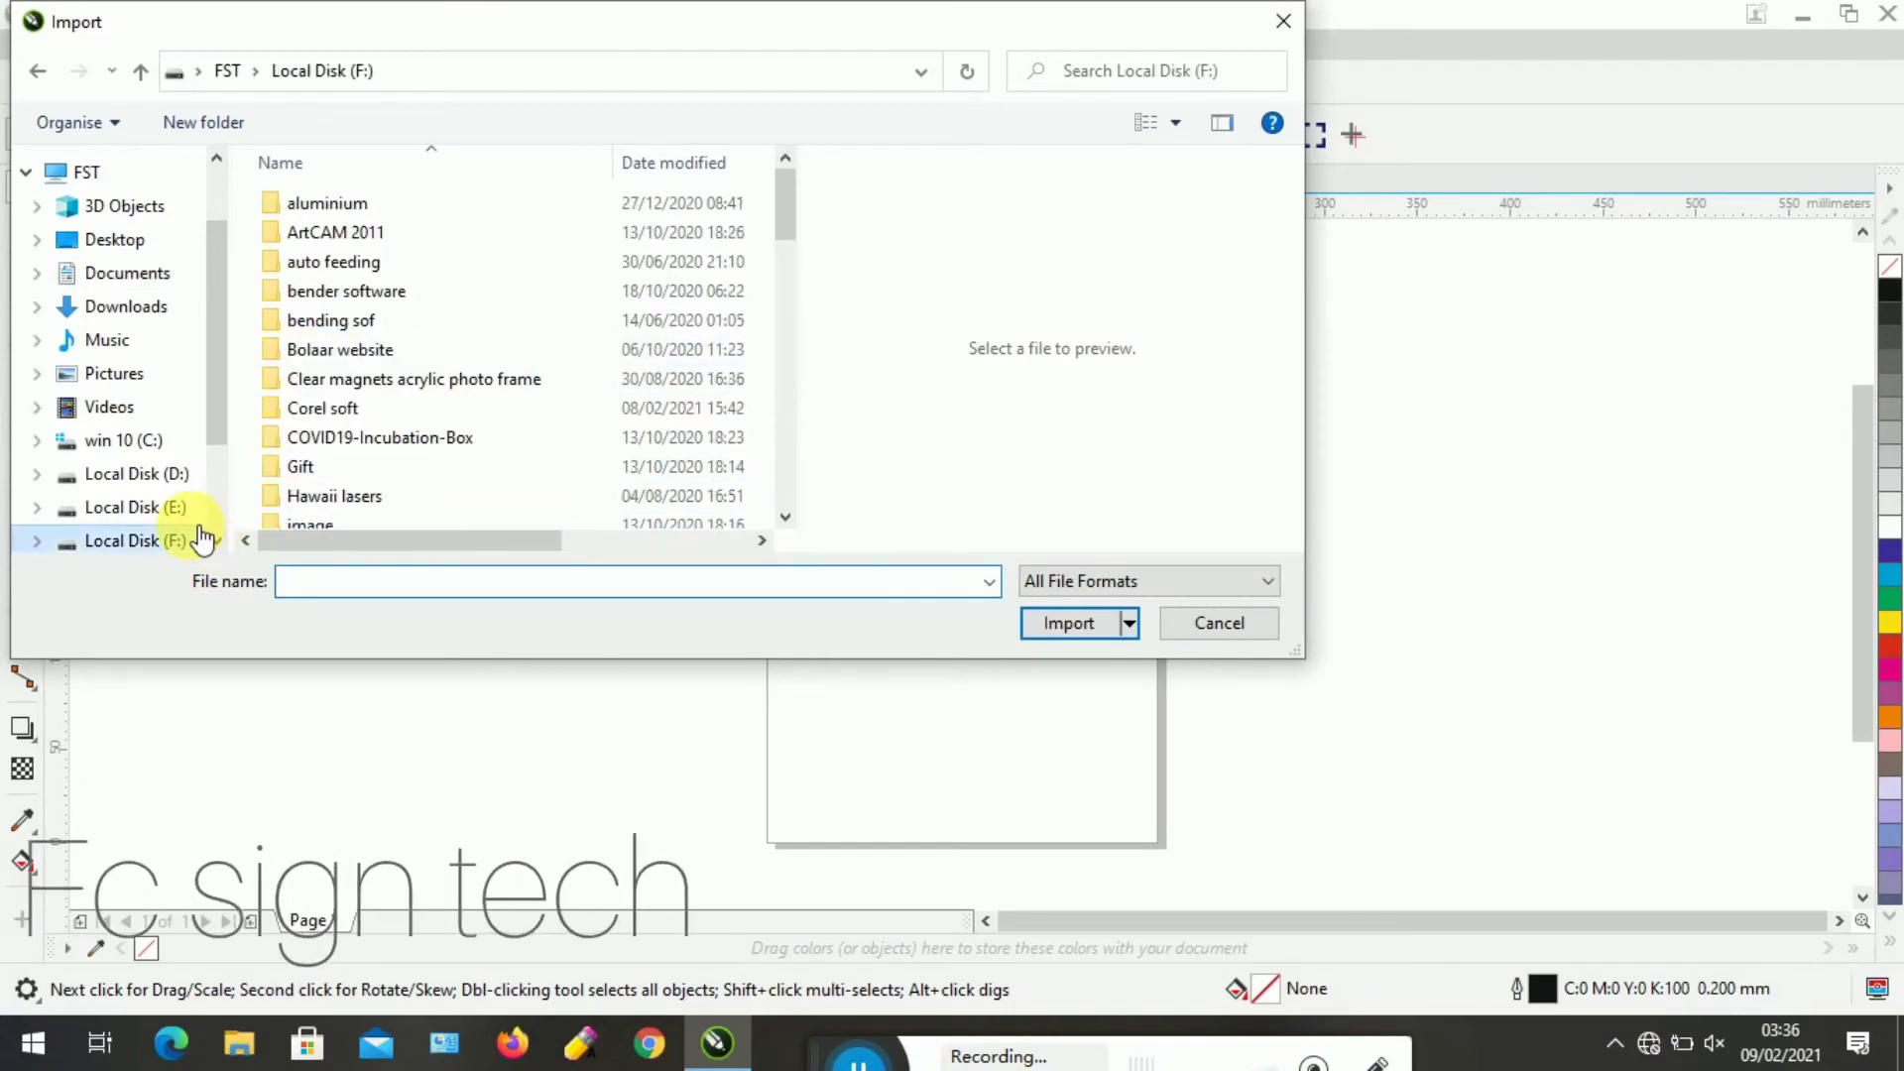
{"action": "left_click", "coordinate": [363, 354]}
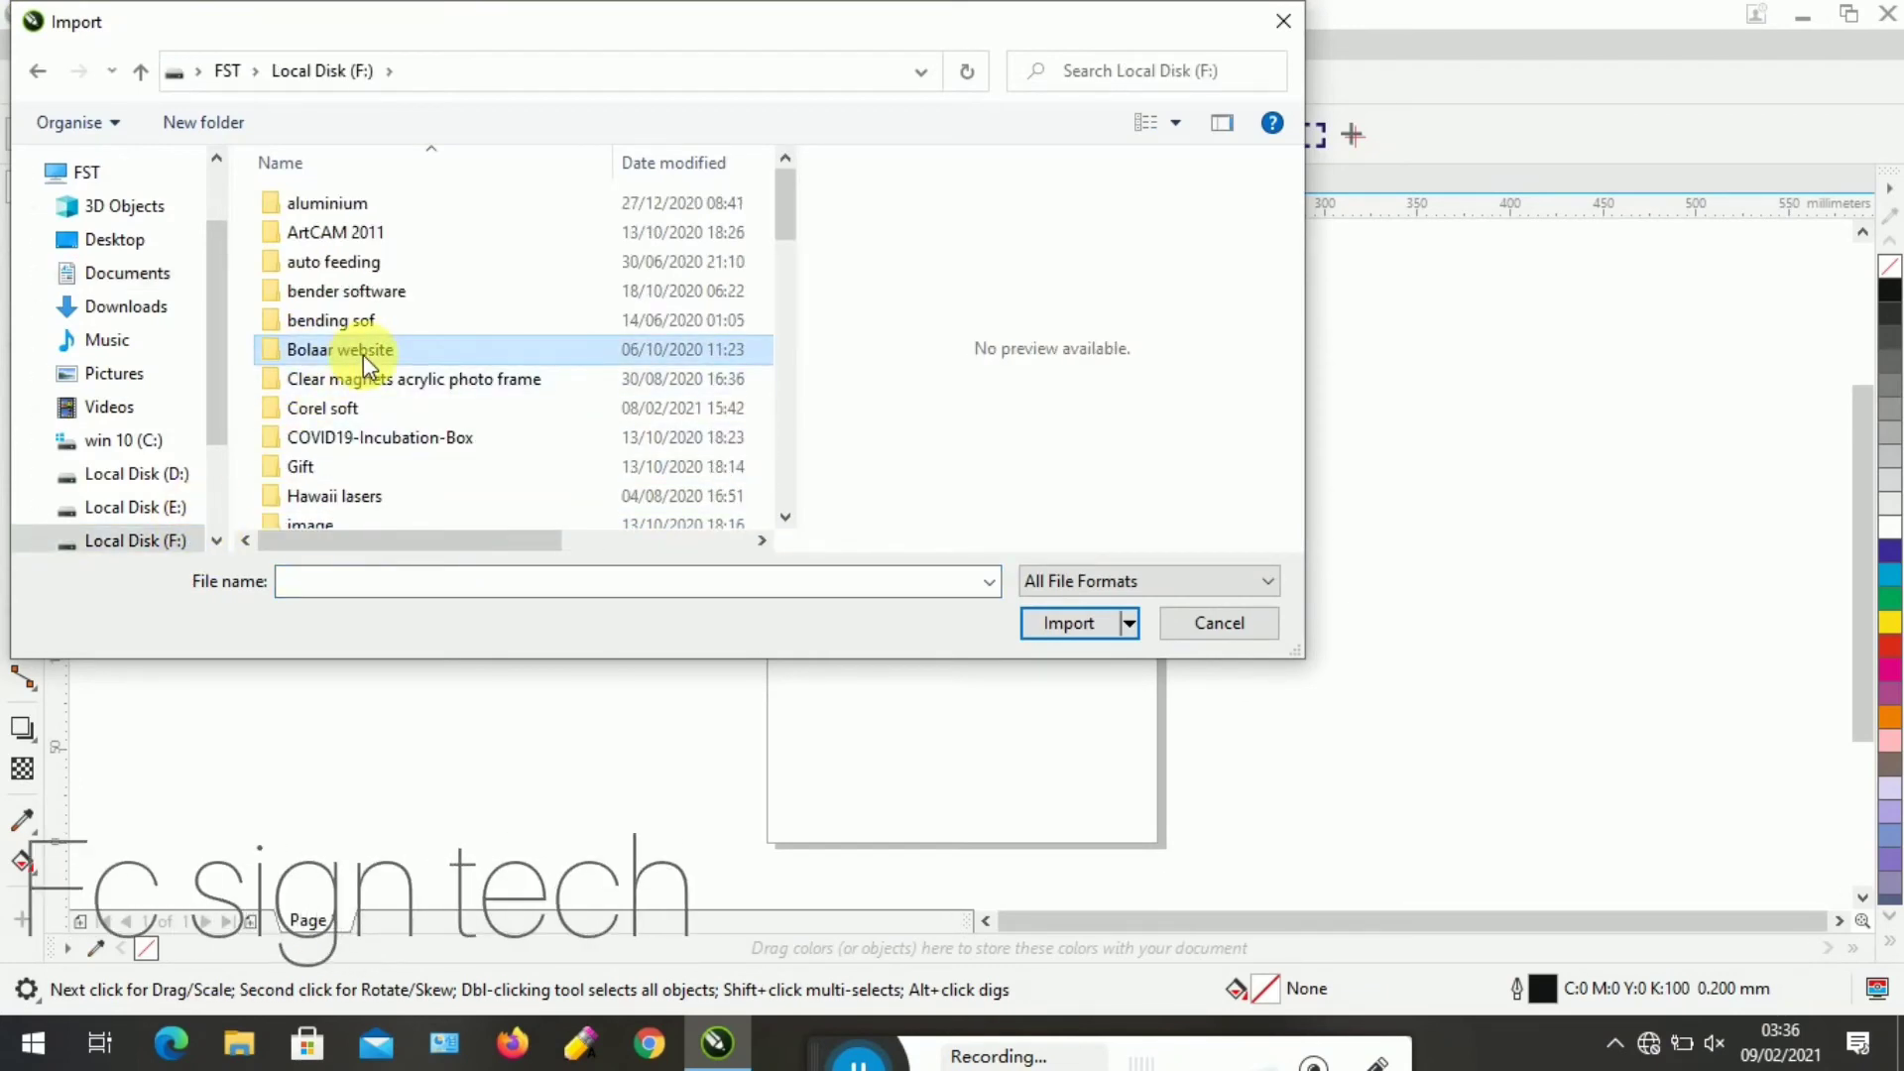
{"action": "key", "text": "s"}
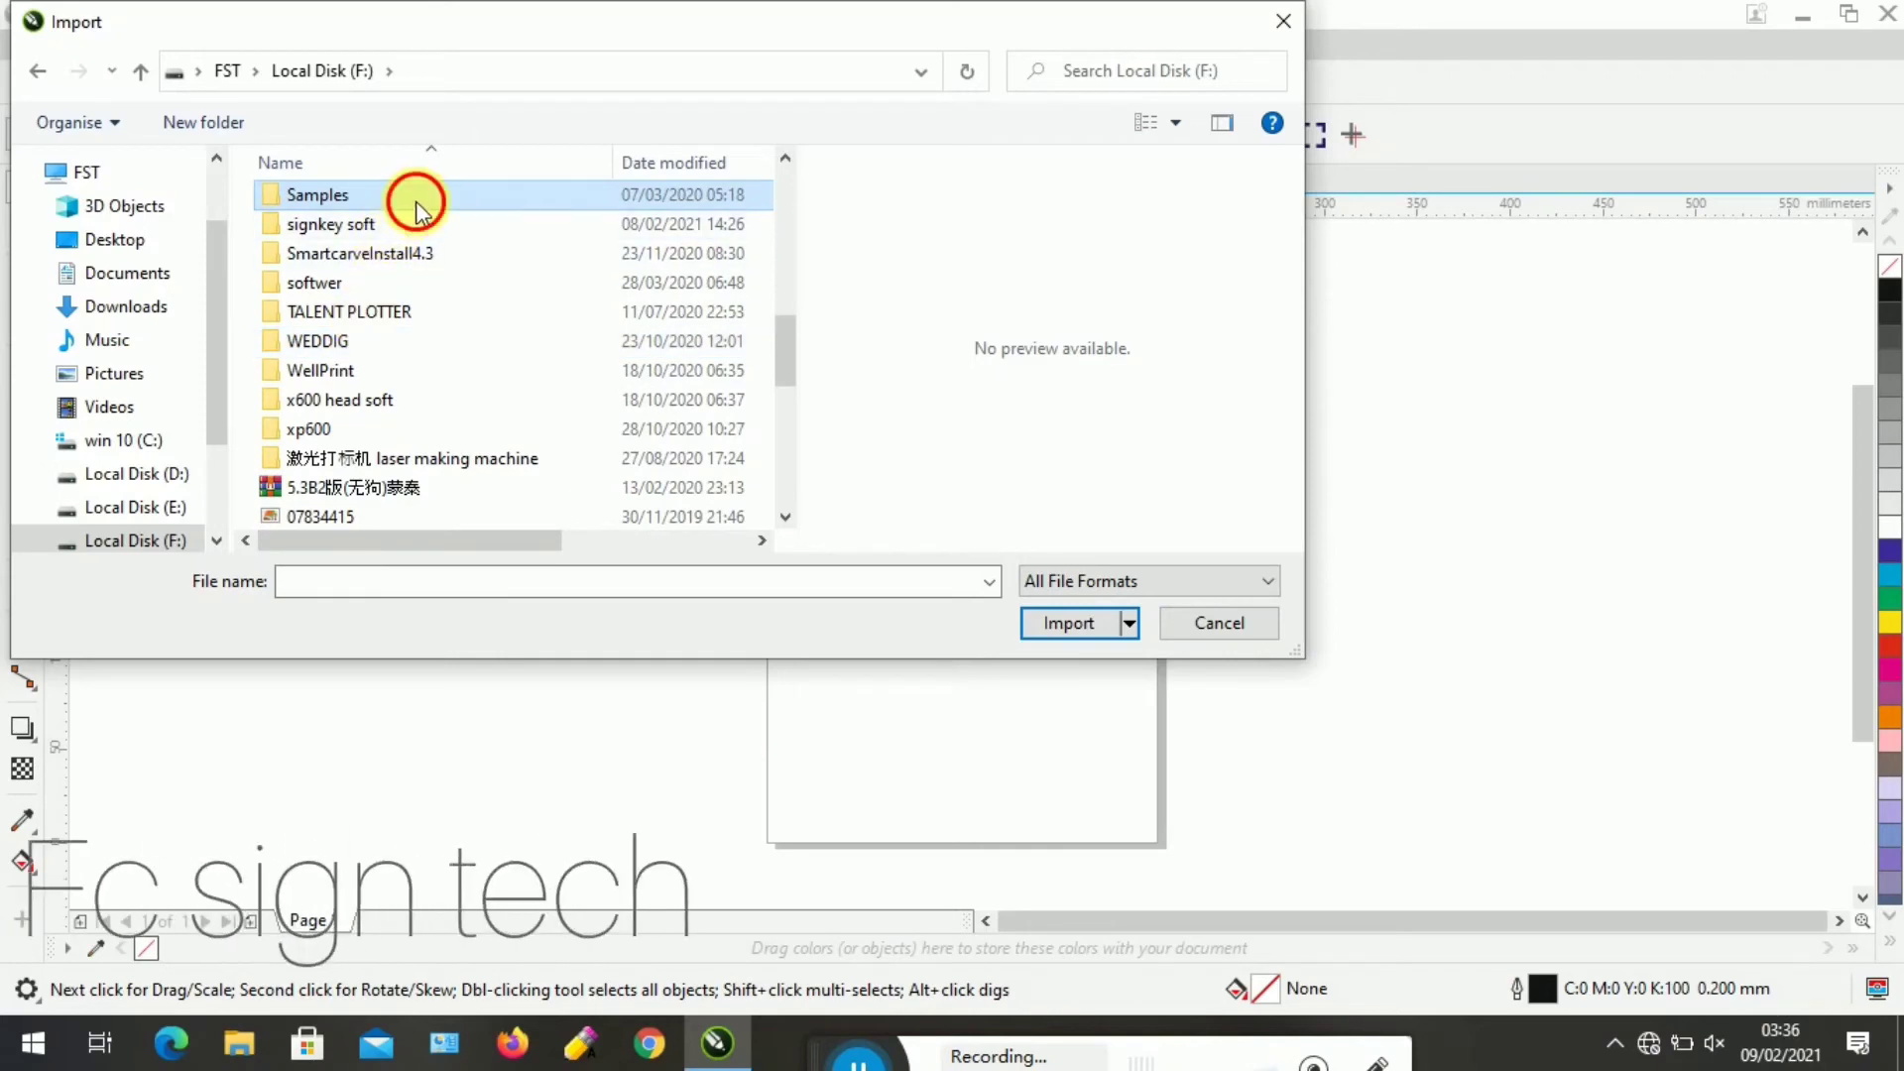
{"action": "double_click", "coordinate": [415, 200]}
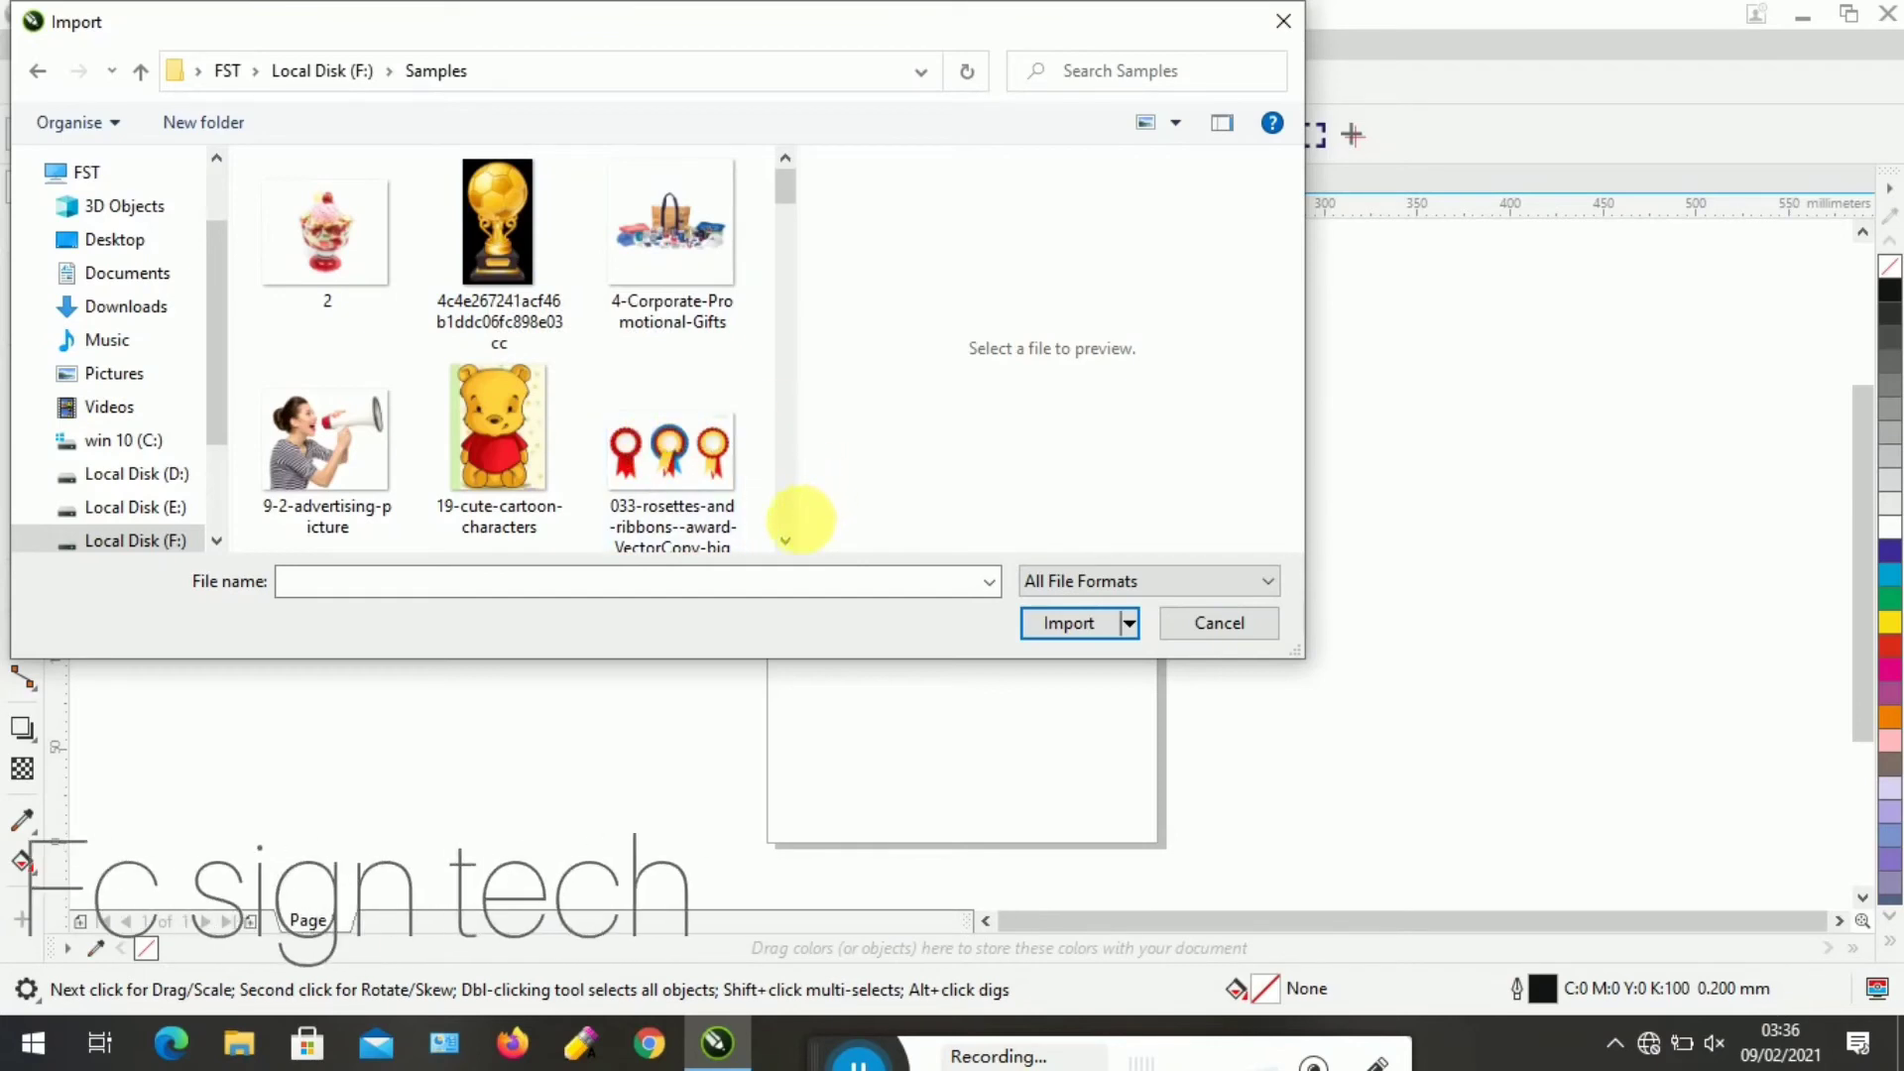
{"action": "scroll", "coordinate": [786, 538], "scroll_direction": "down", "scroll_amount": 5}
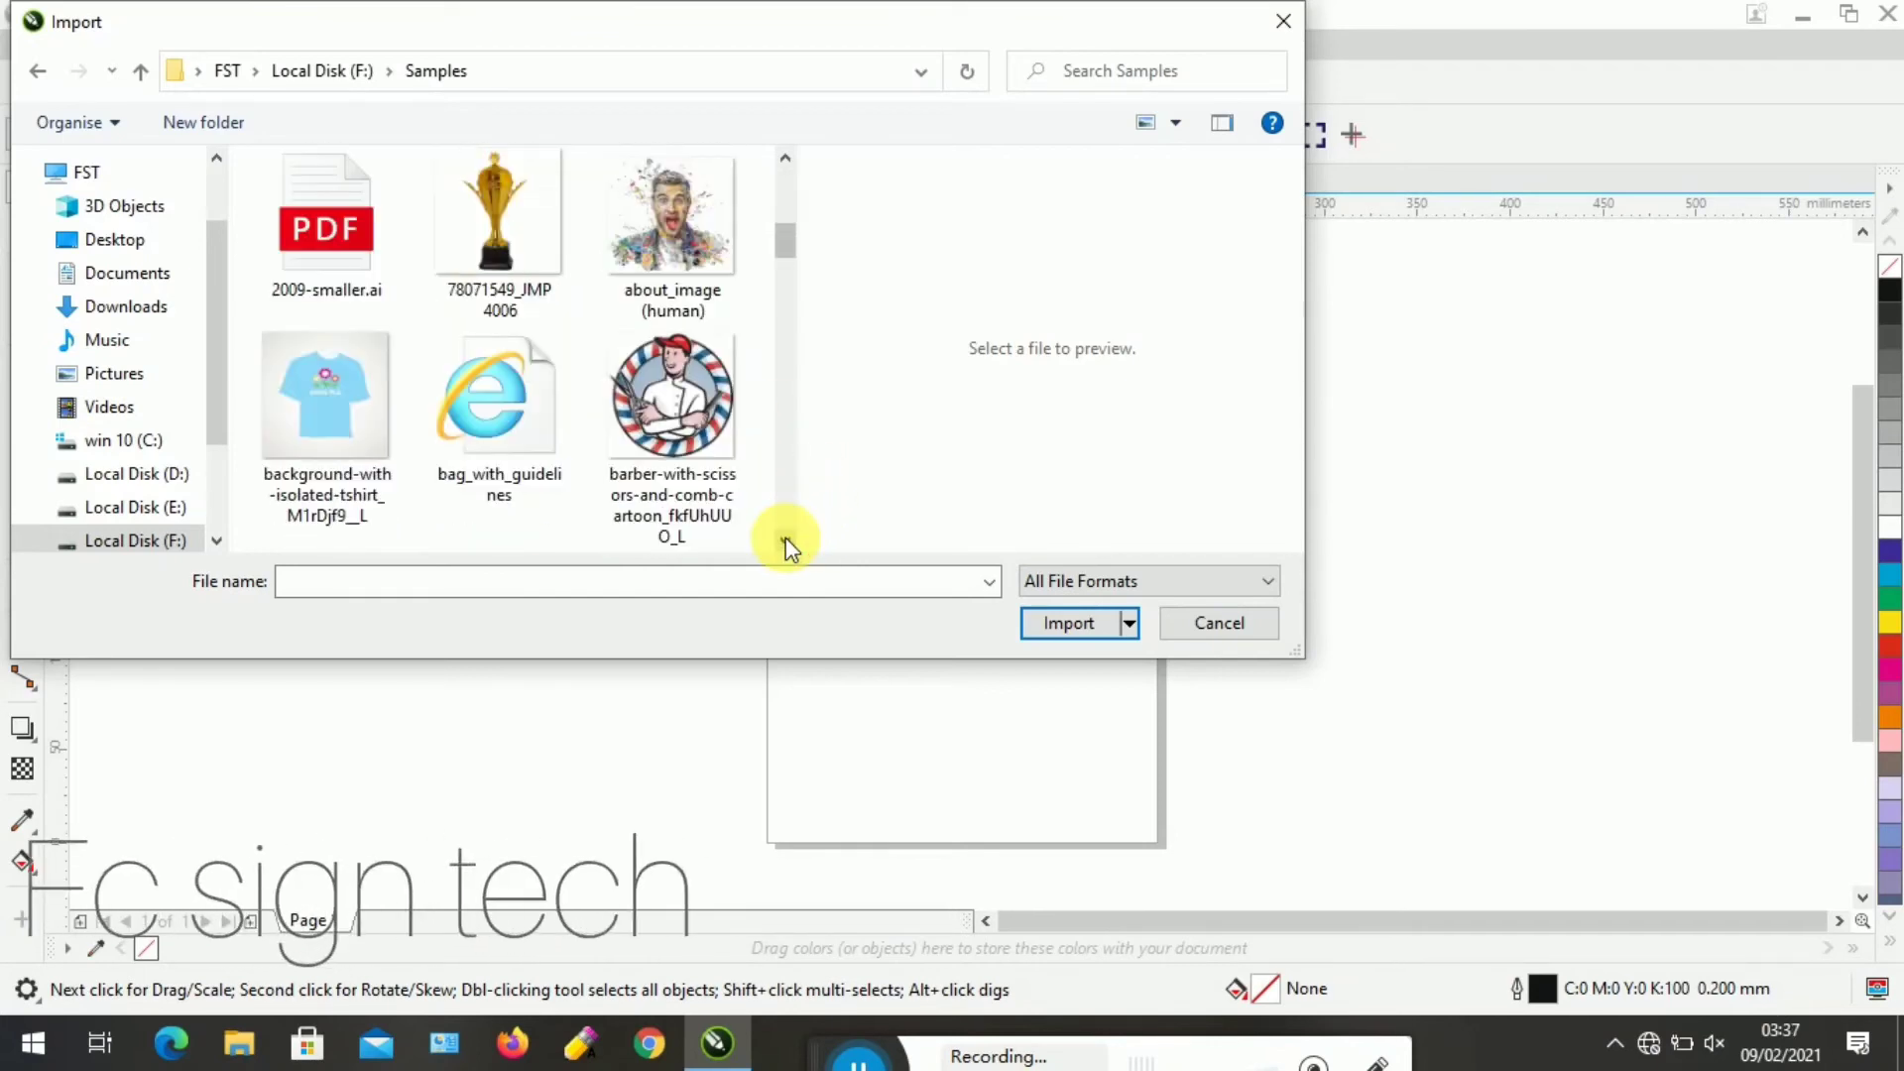
{"action": "scroll", "coordinate": [785, 543], "scroll_direction": "down", "scroll_amount": 1}
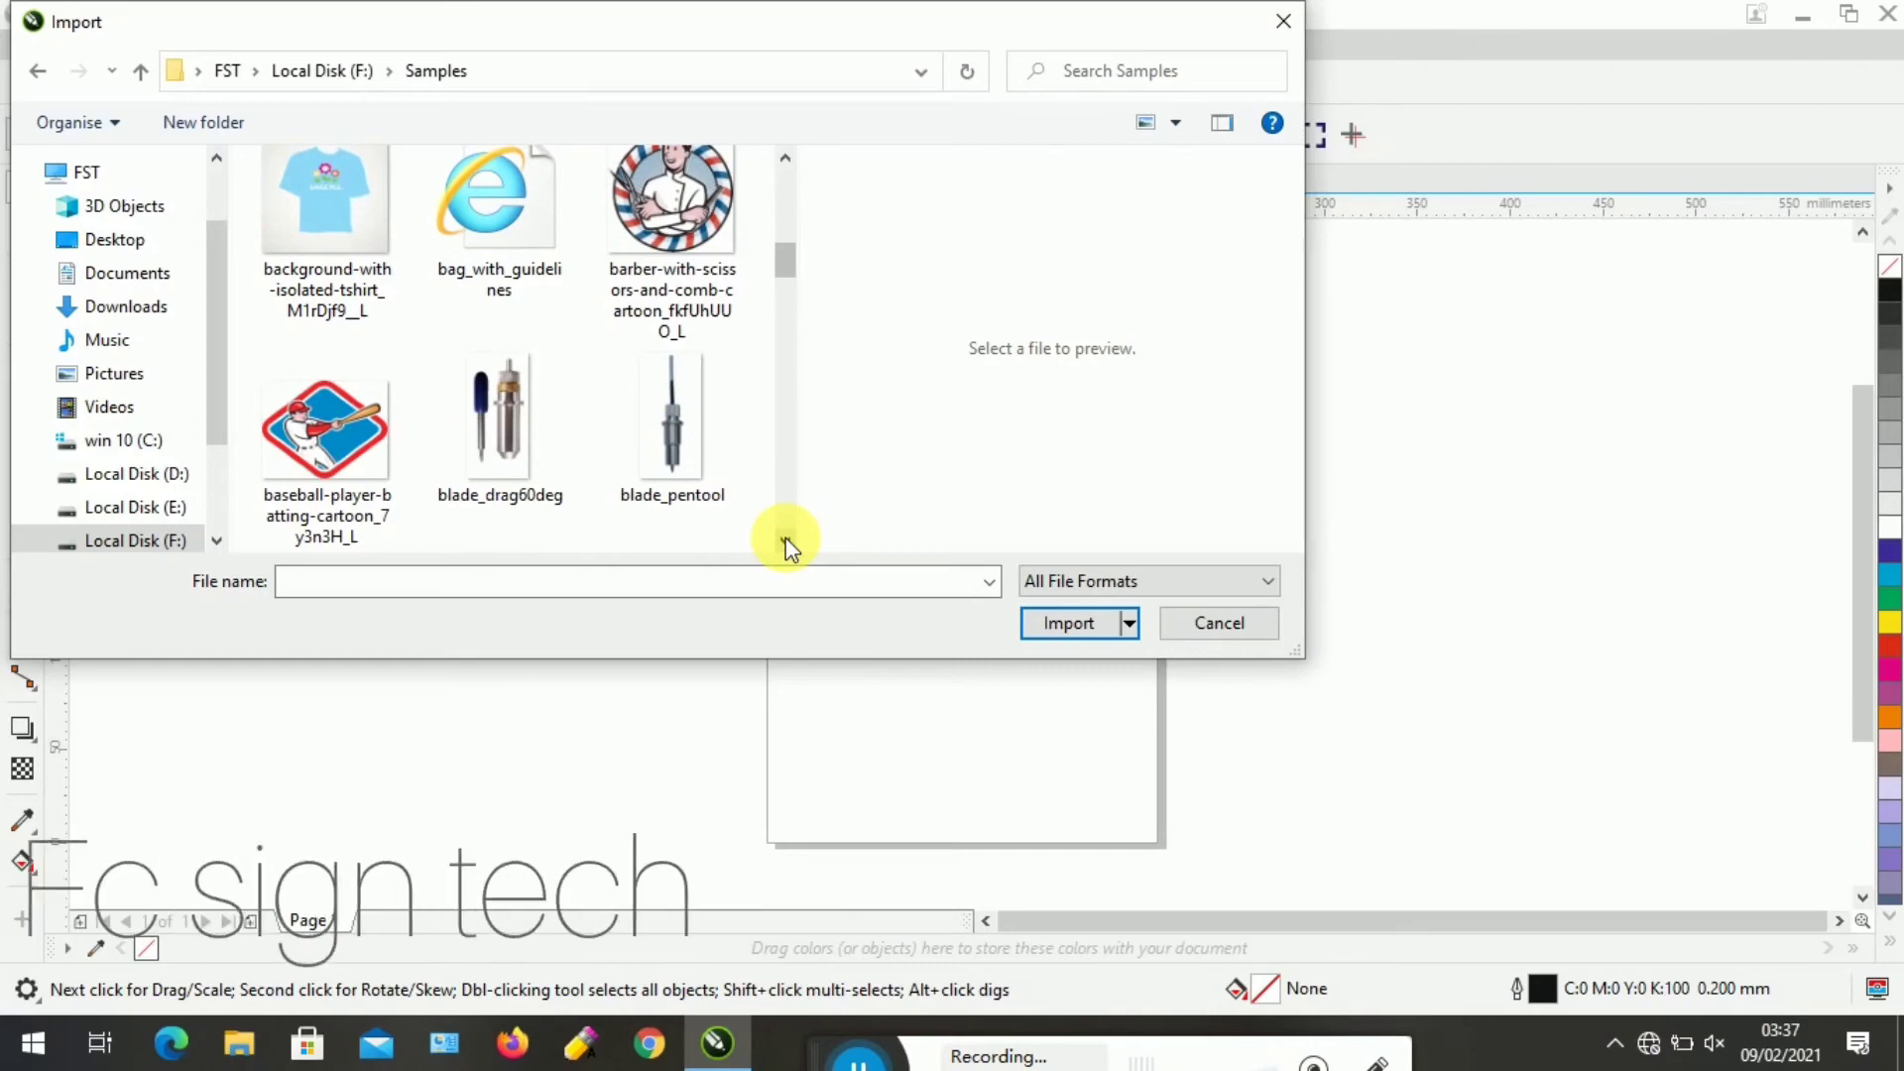
{"action": "left_click", "coordinate": [652, 230]}
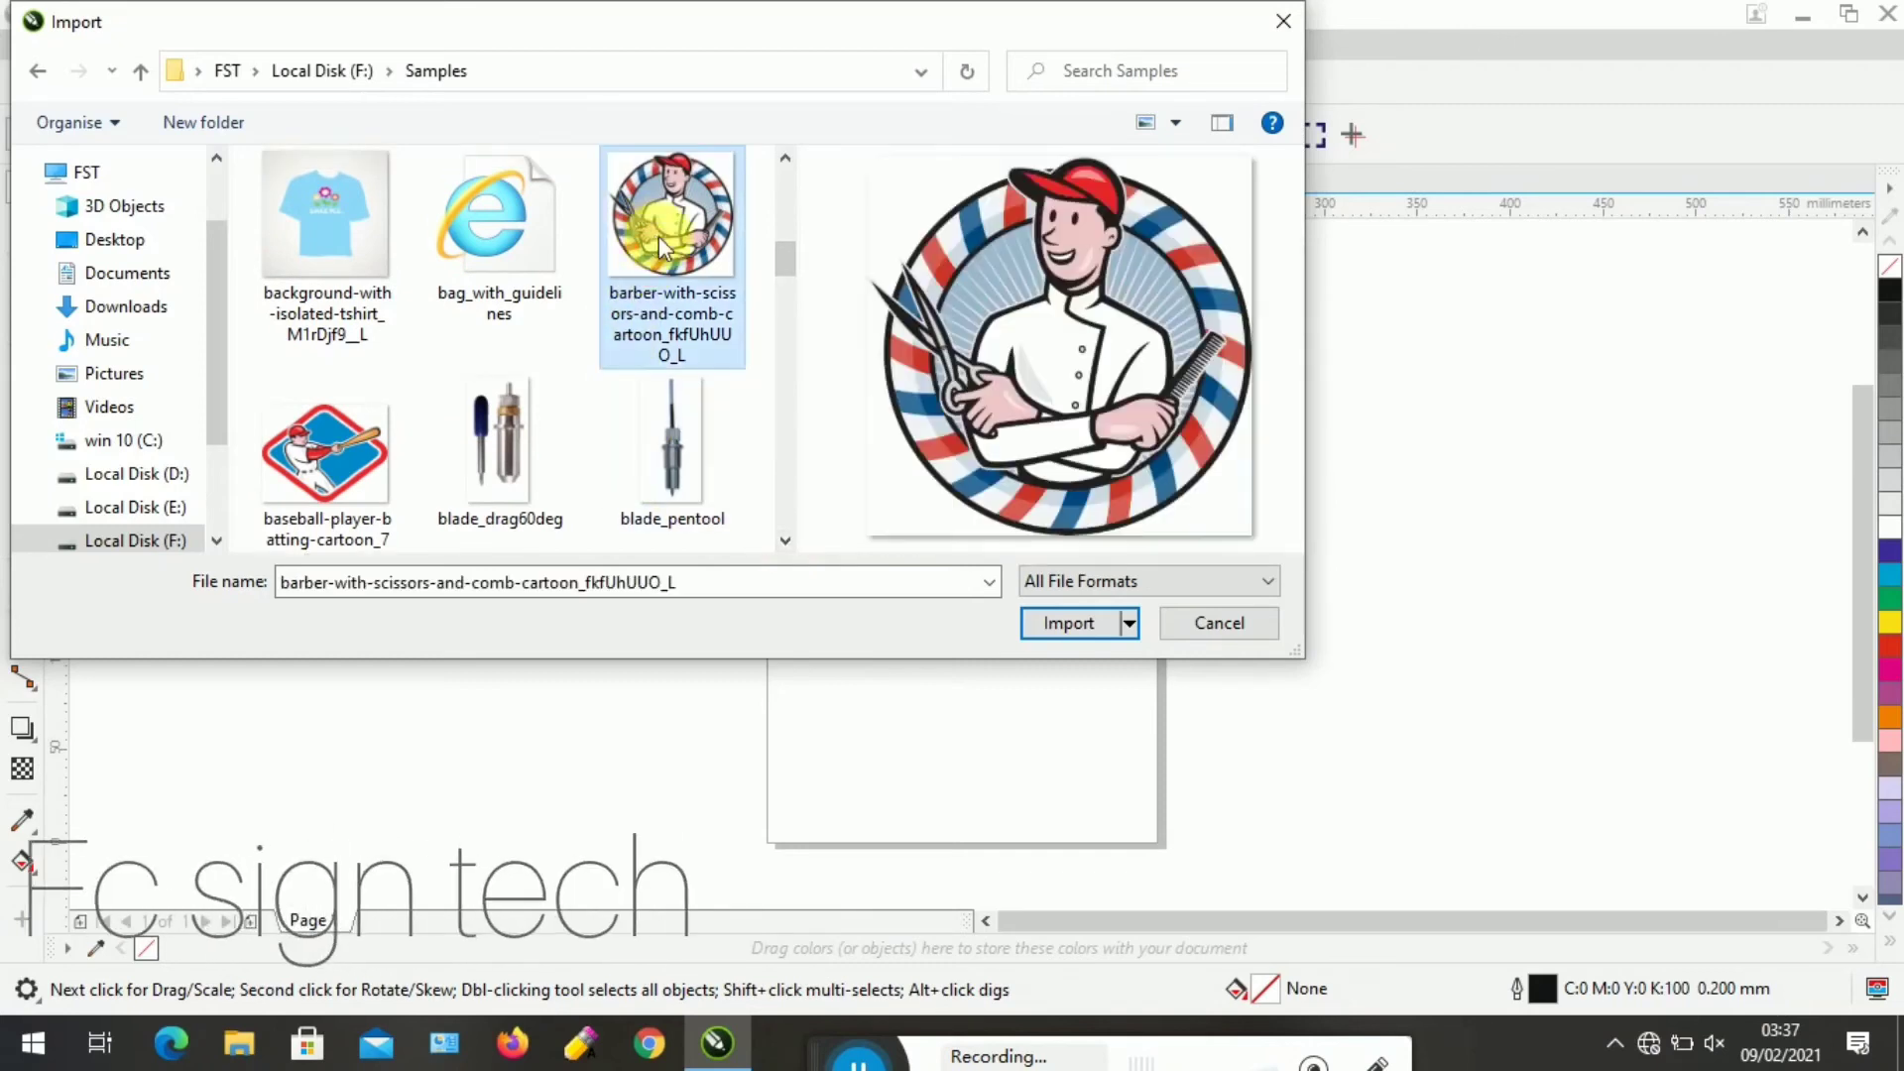
{"action": "left_click", "coordinate": [1056, 635]}
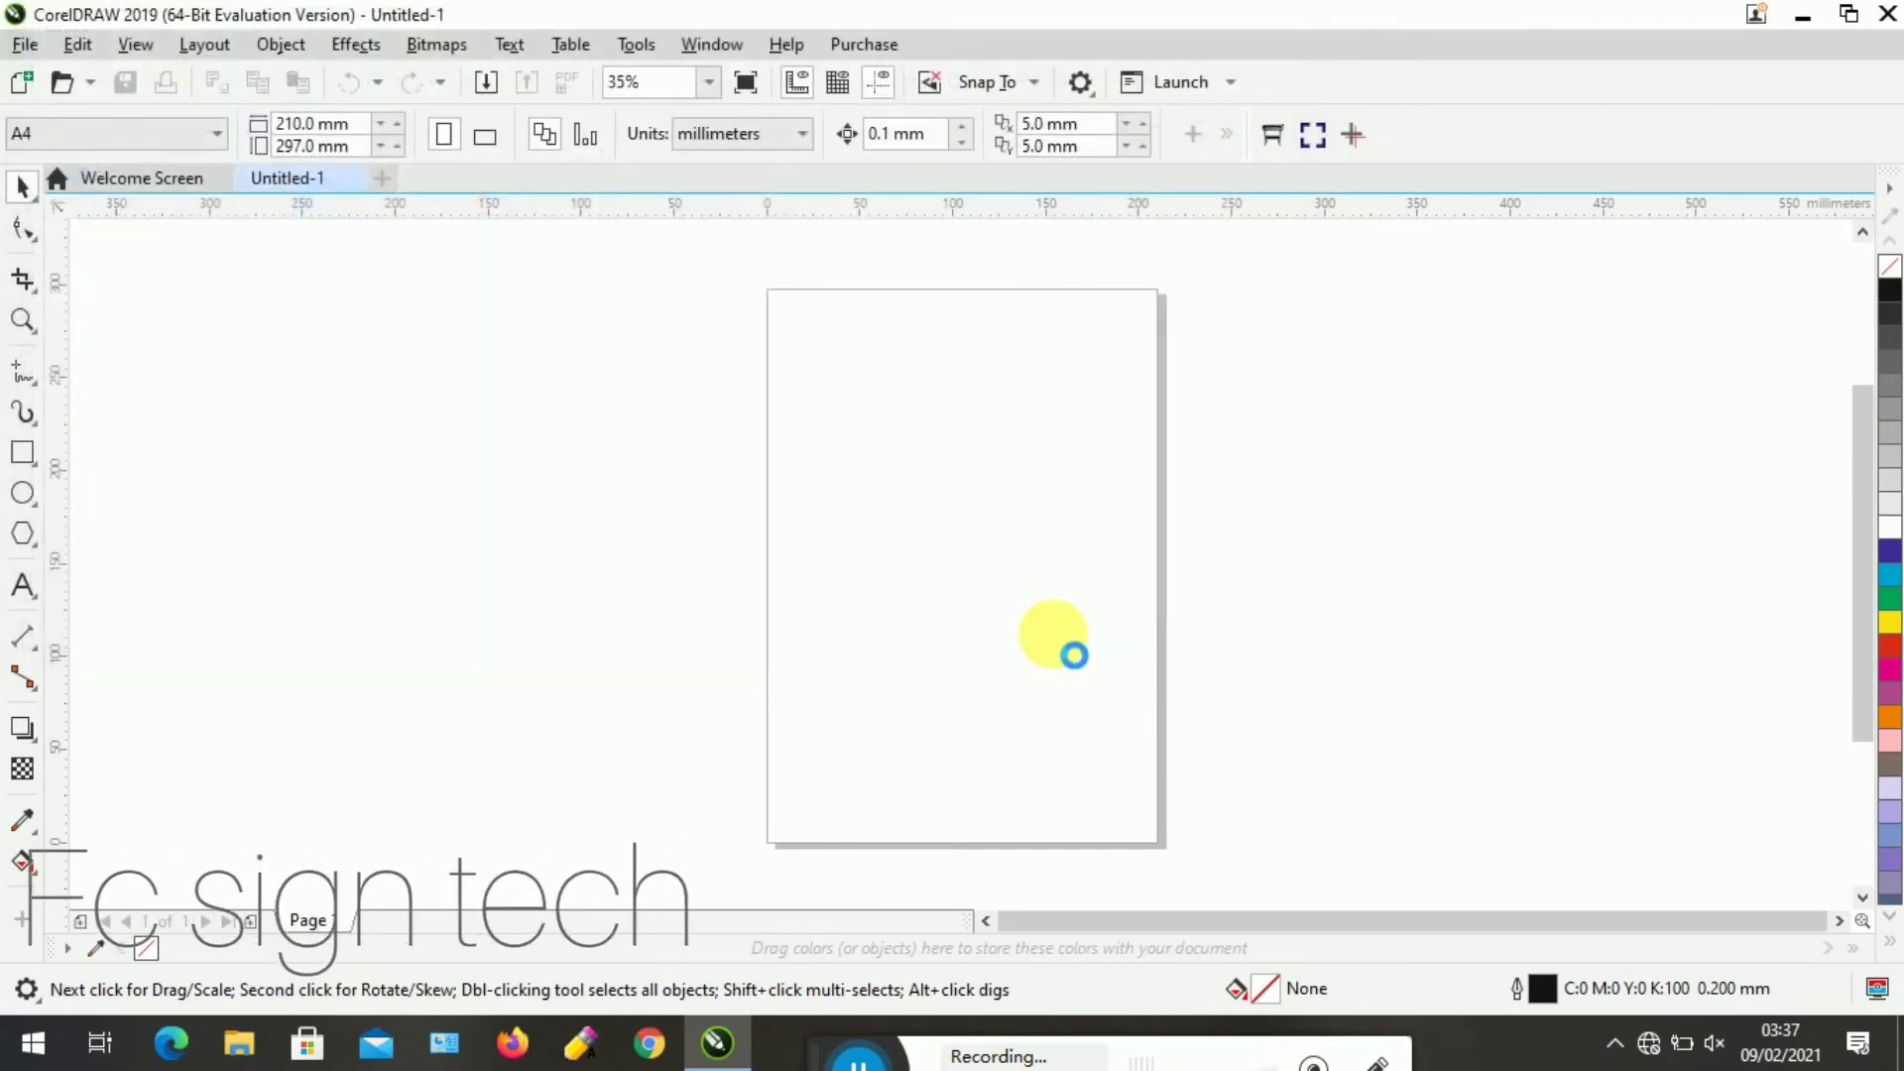
{"action": "key", "text": "Return"}
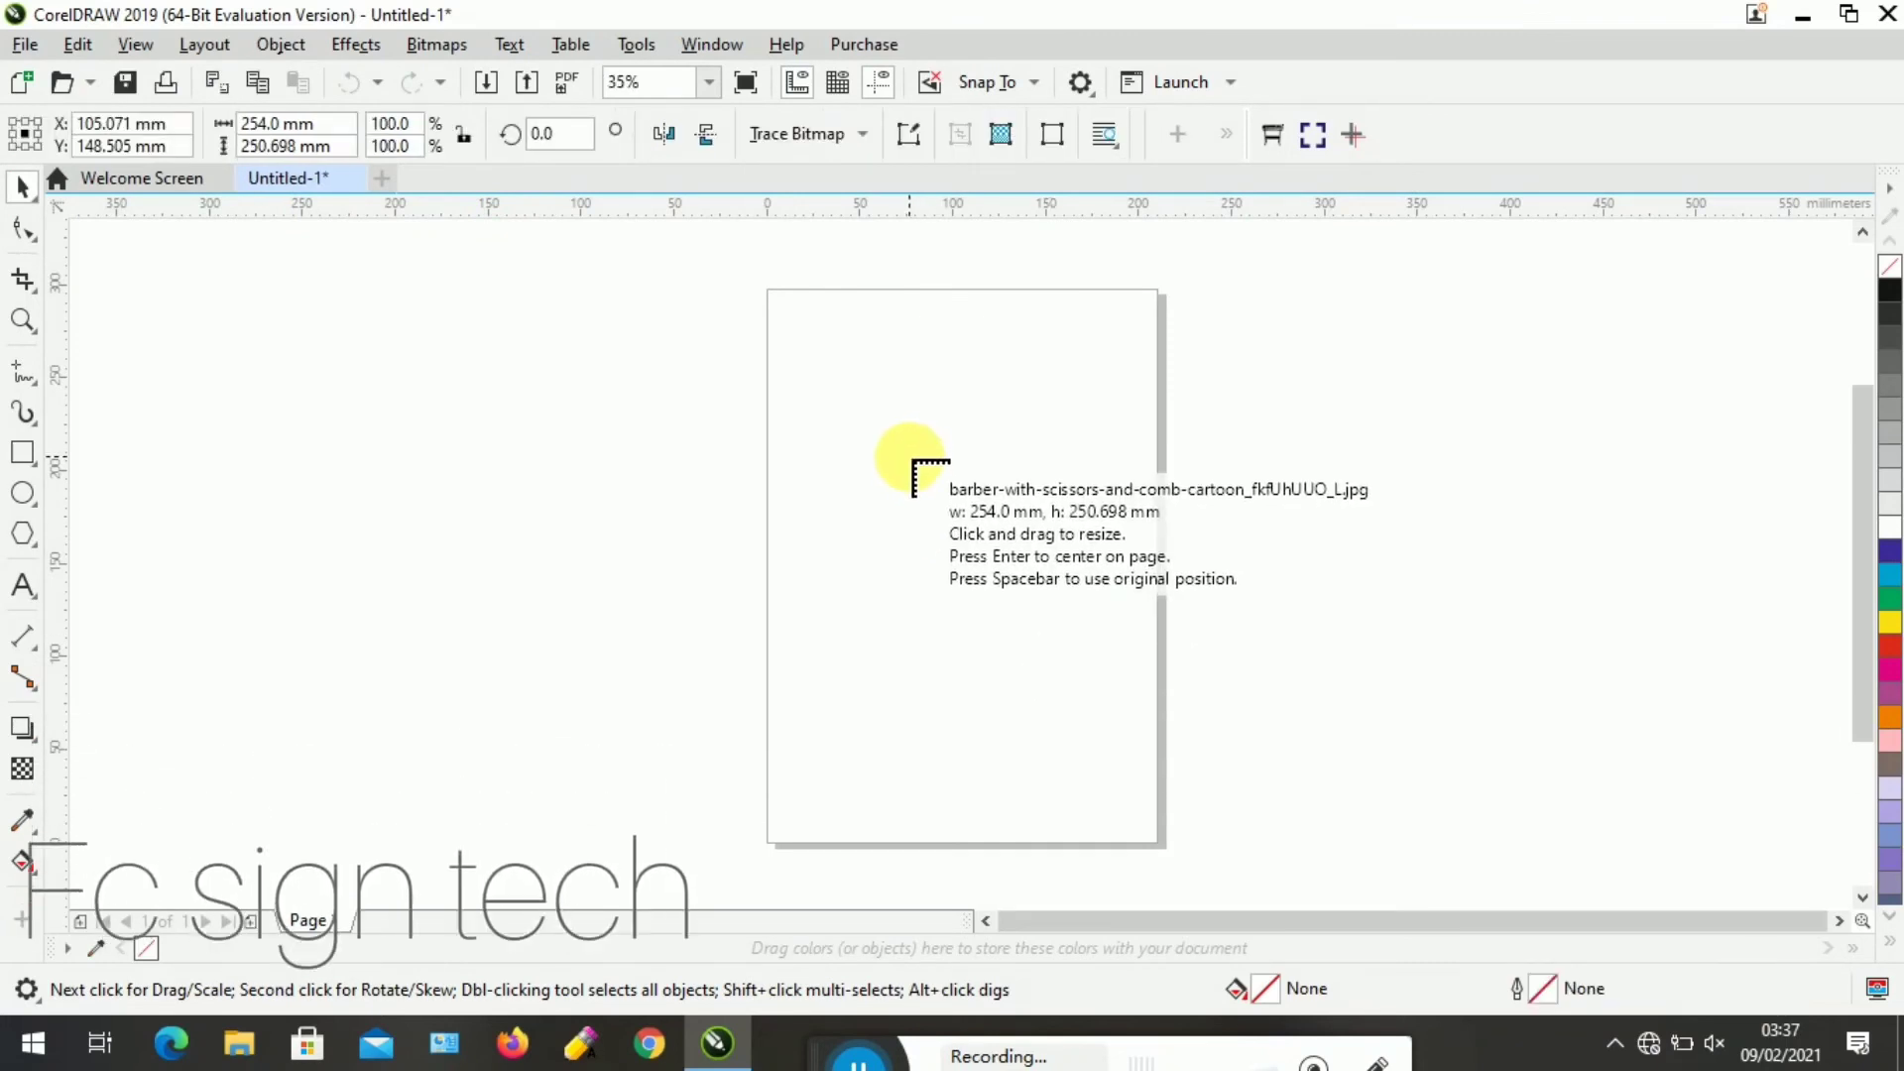
{"action": "key", "text": "Return"}
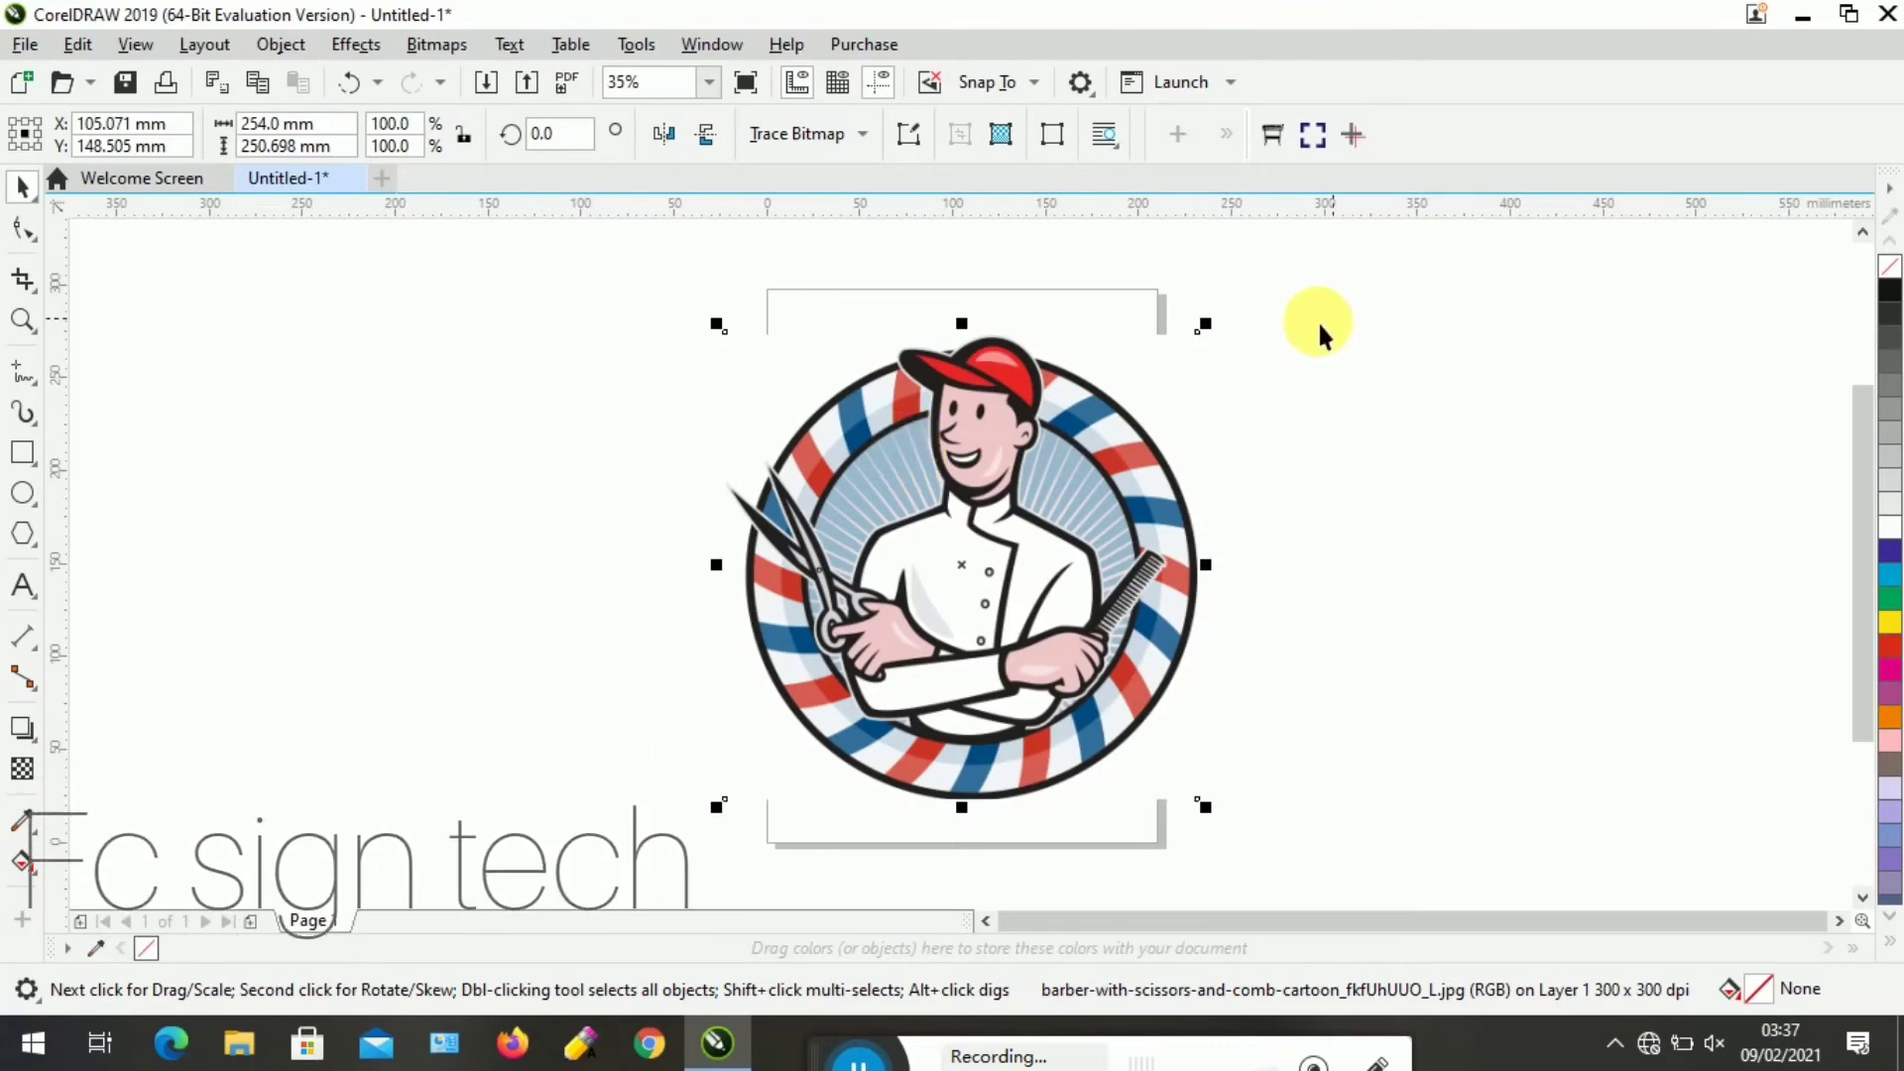
Scale the barber image down proportionally to about 134 mm wide and centre it on the page
{"action": "left_click_drag", "start_coordinate": [1221, 334], "coordinate": [1046, 508]}
{"action": "key", "text": "p"}
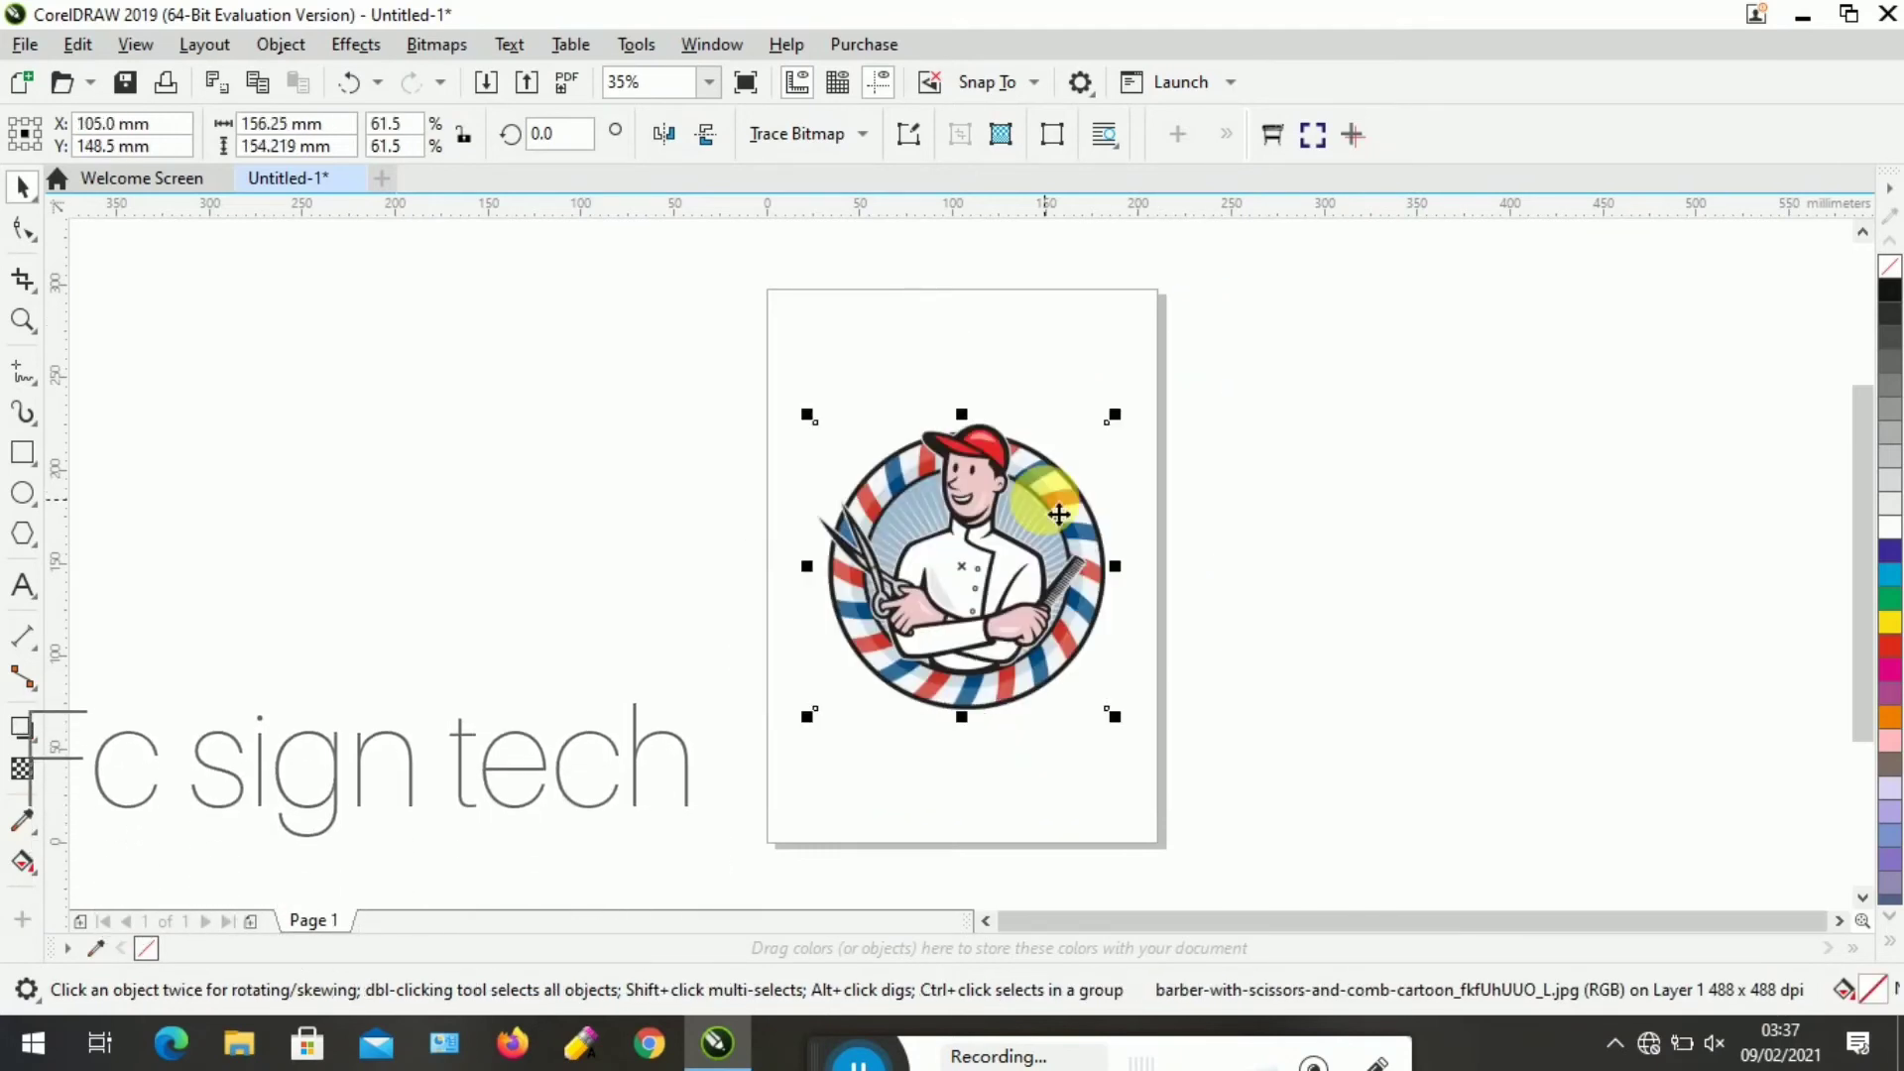
{"action": "left_click_drag", "start_coordinate": [1115, 415], "coordinate": [1071, 457]}
{"action": "left_click", "coordinate": [699, 456]}
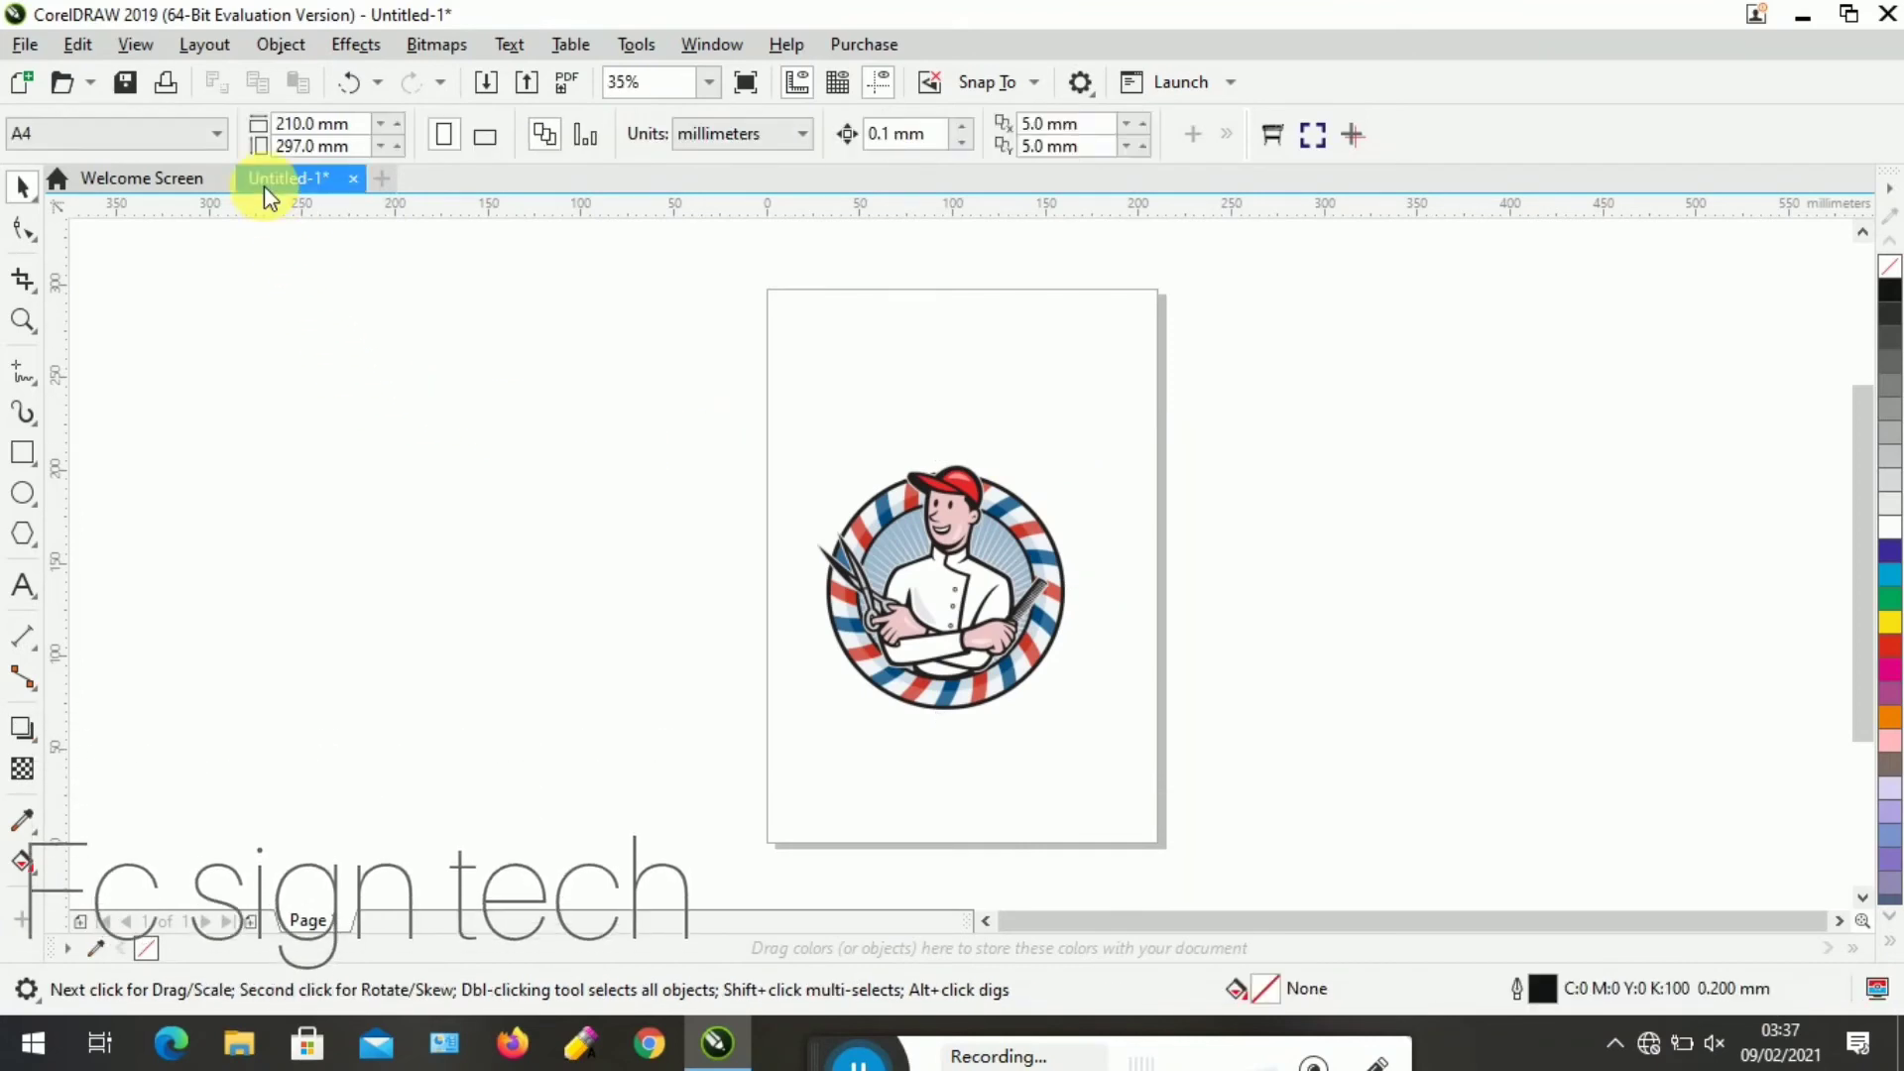
{"action": "left_click", "coordinate": [953, 617]}
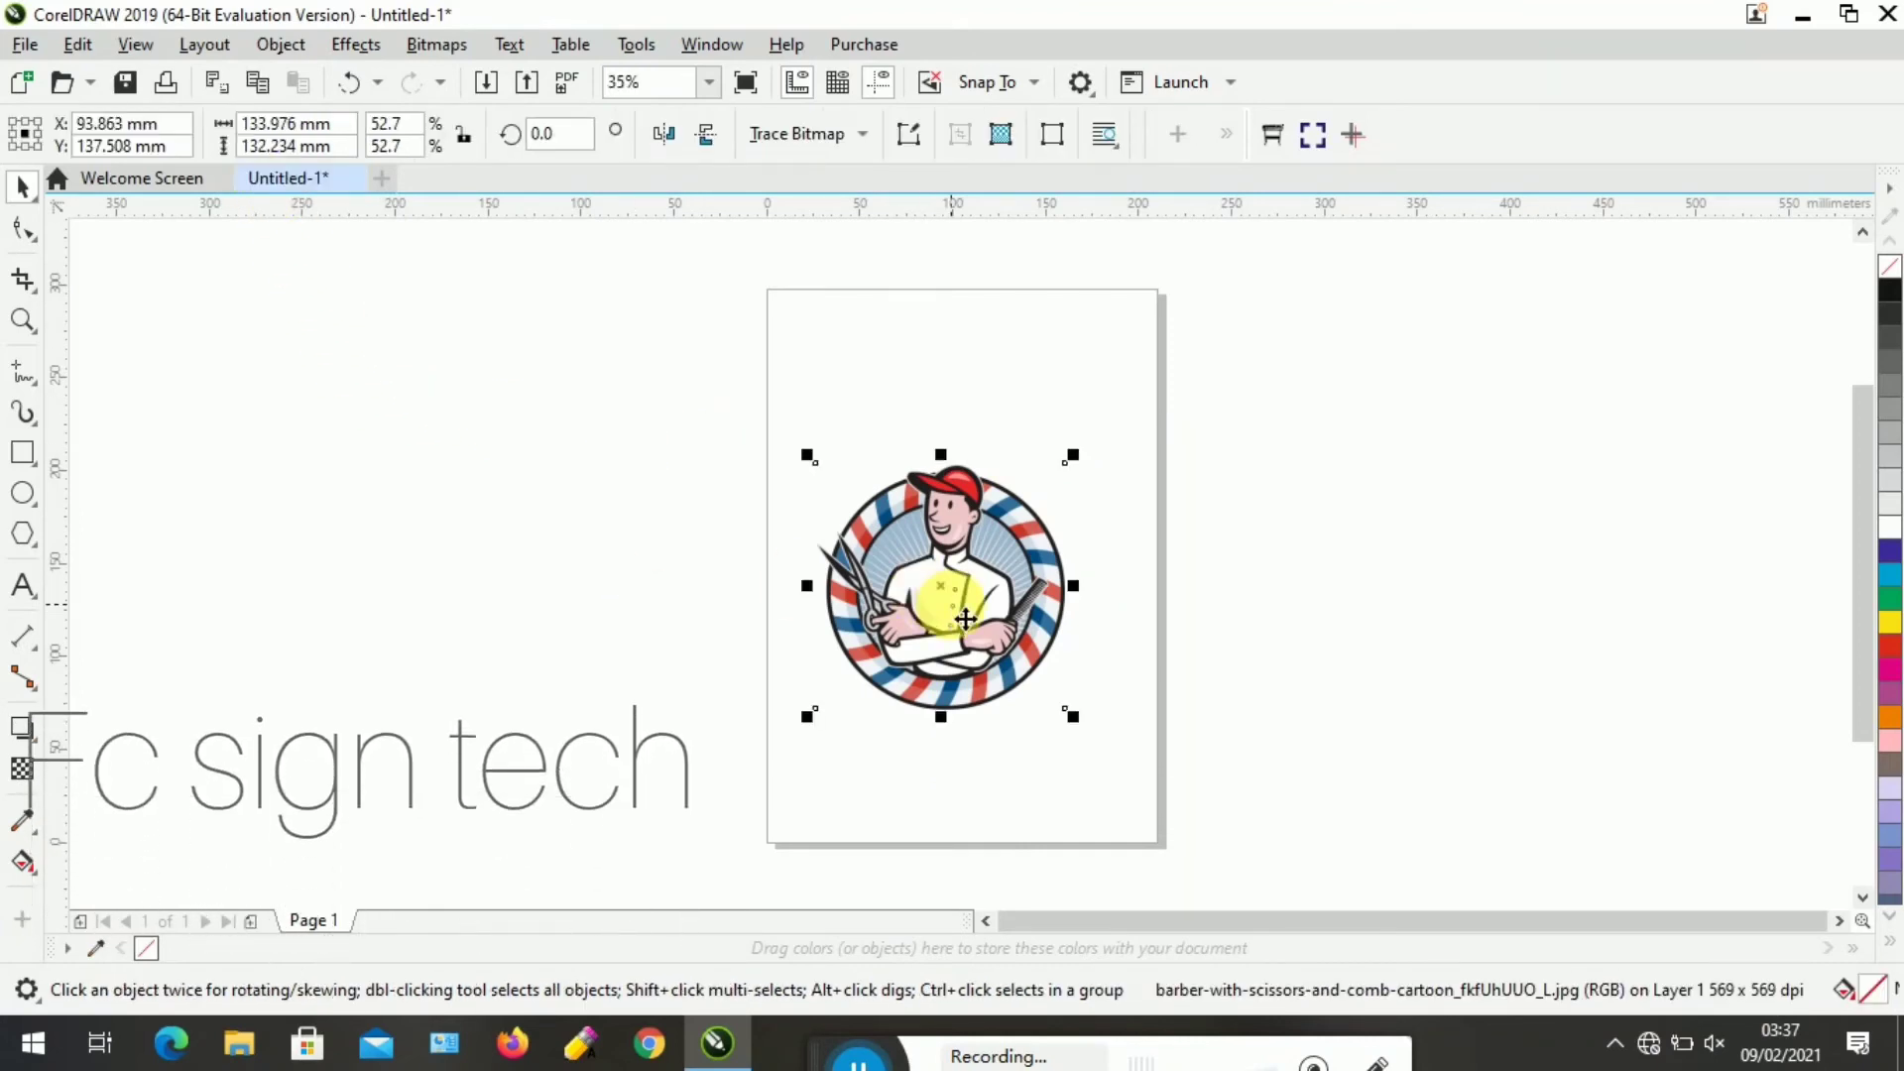
{"action": "key", "text": "p"}
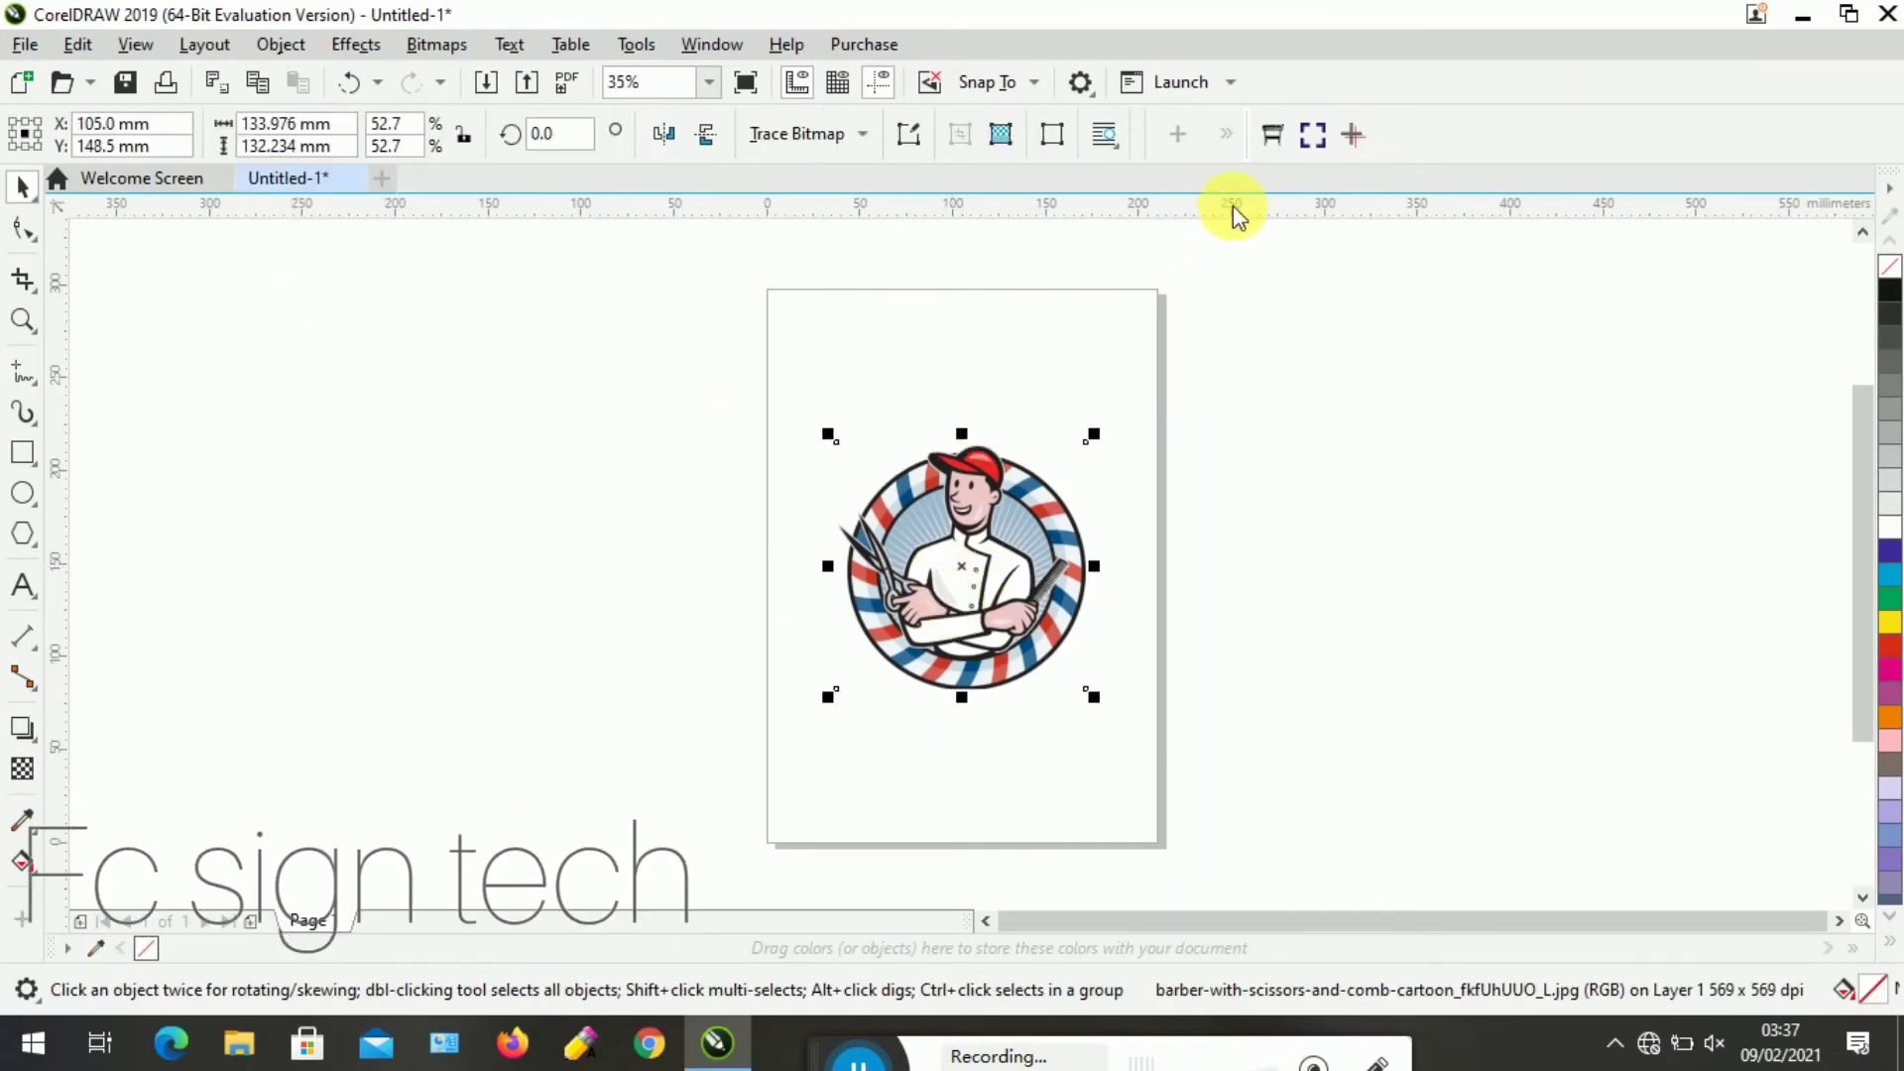
Add normal marks around the barber image and clear the selection
{"action": "left_click", "coordinate": [1316, 144]}
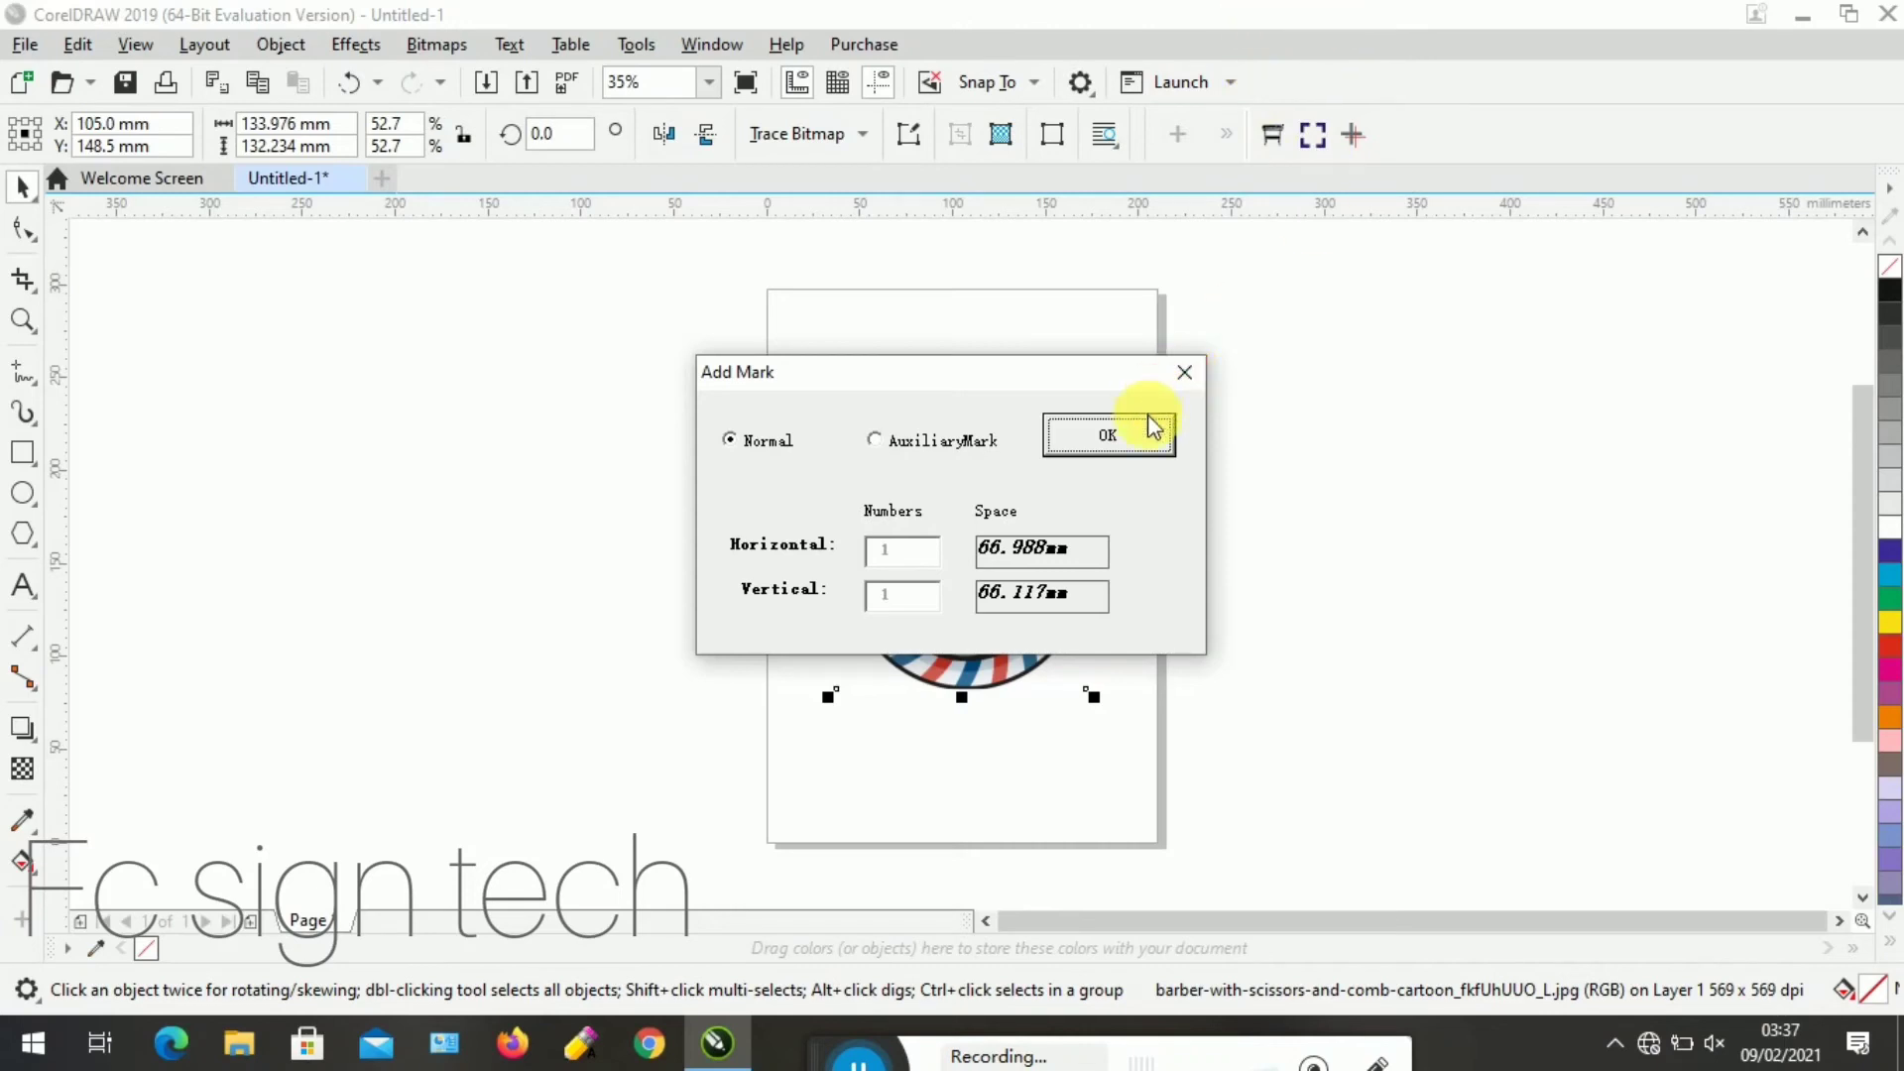
{"action": "left_click", "coordinate": [1145, 452]}
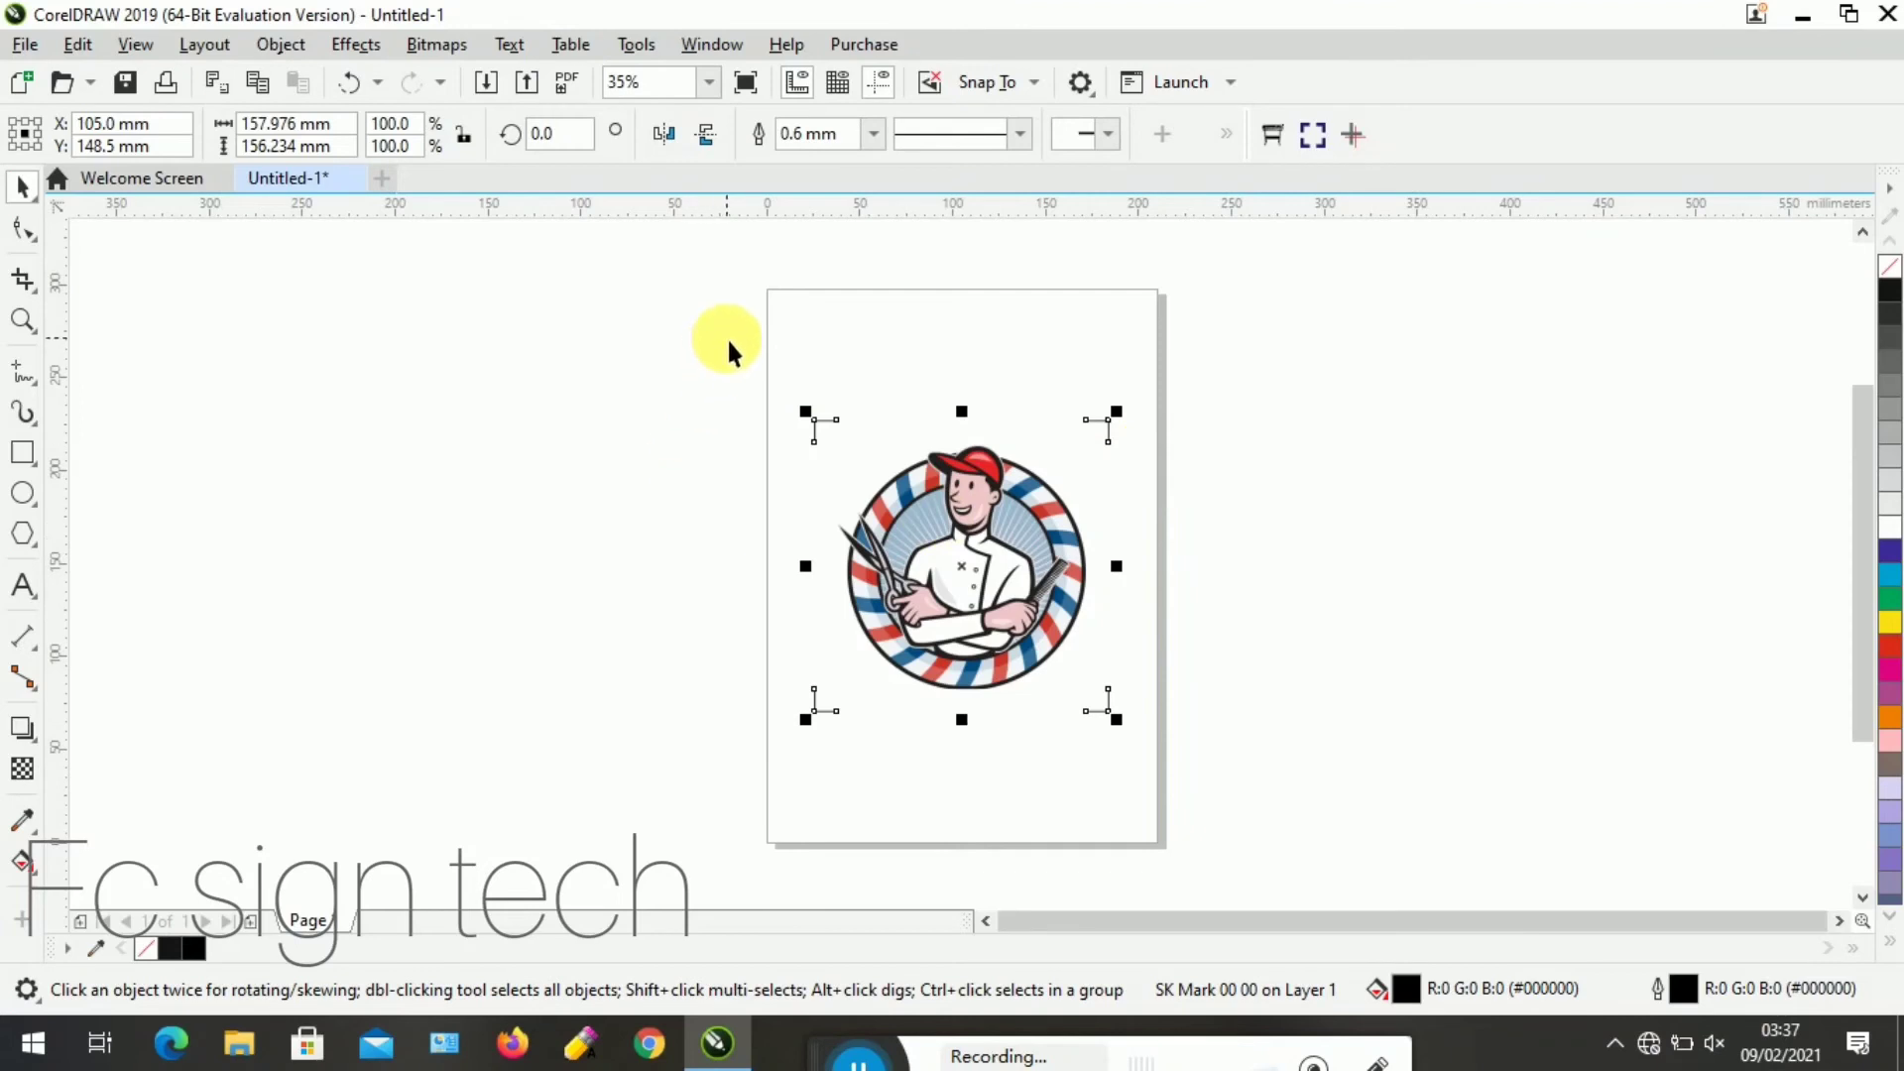
{"action": "left_click_drag", "start_coordinate": [729, 339], "coordinate": [1321, 758]}
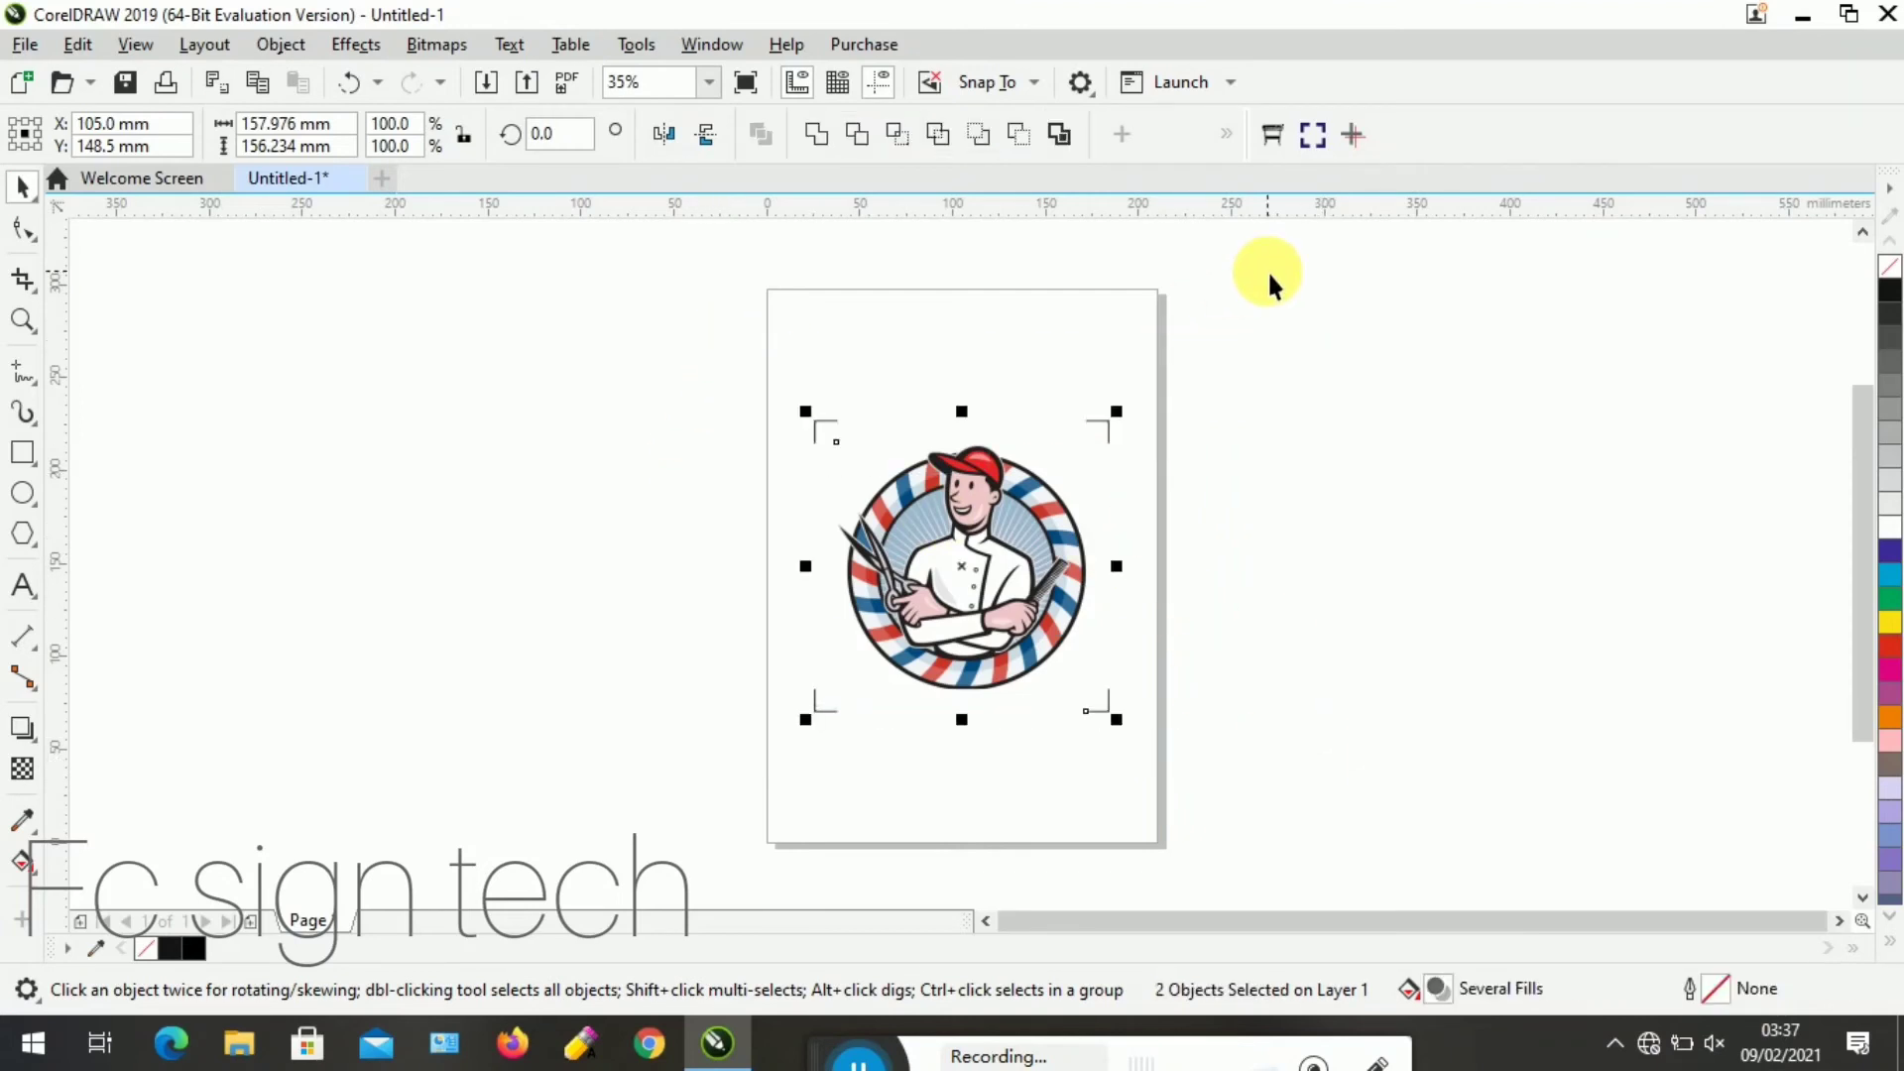
{"action": "left_click", "coordinate": [960, 330]}
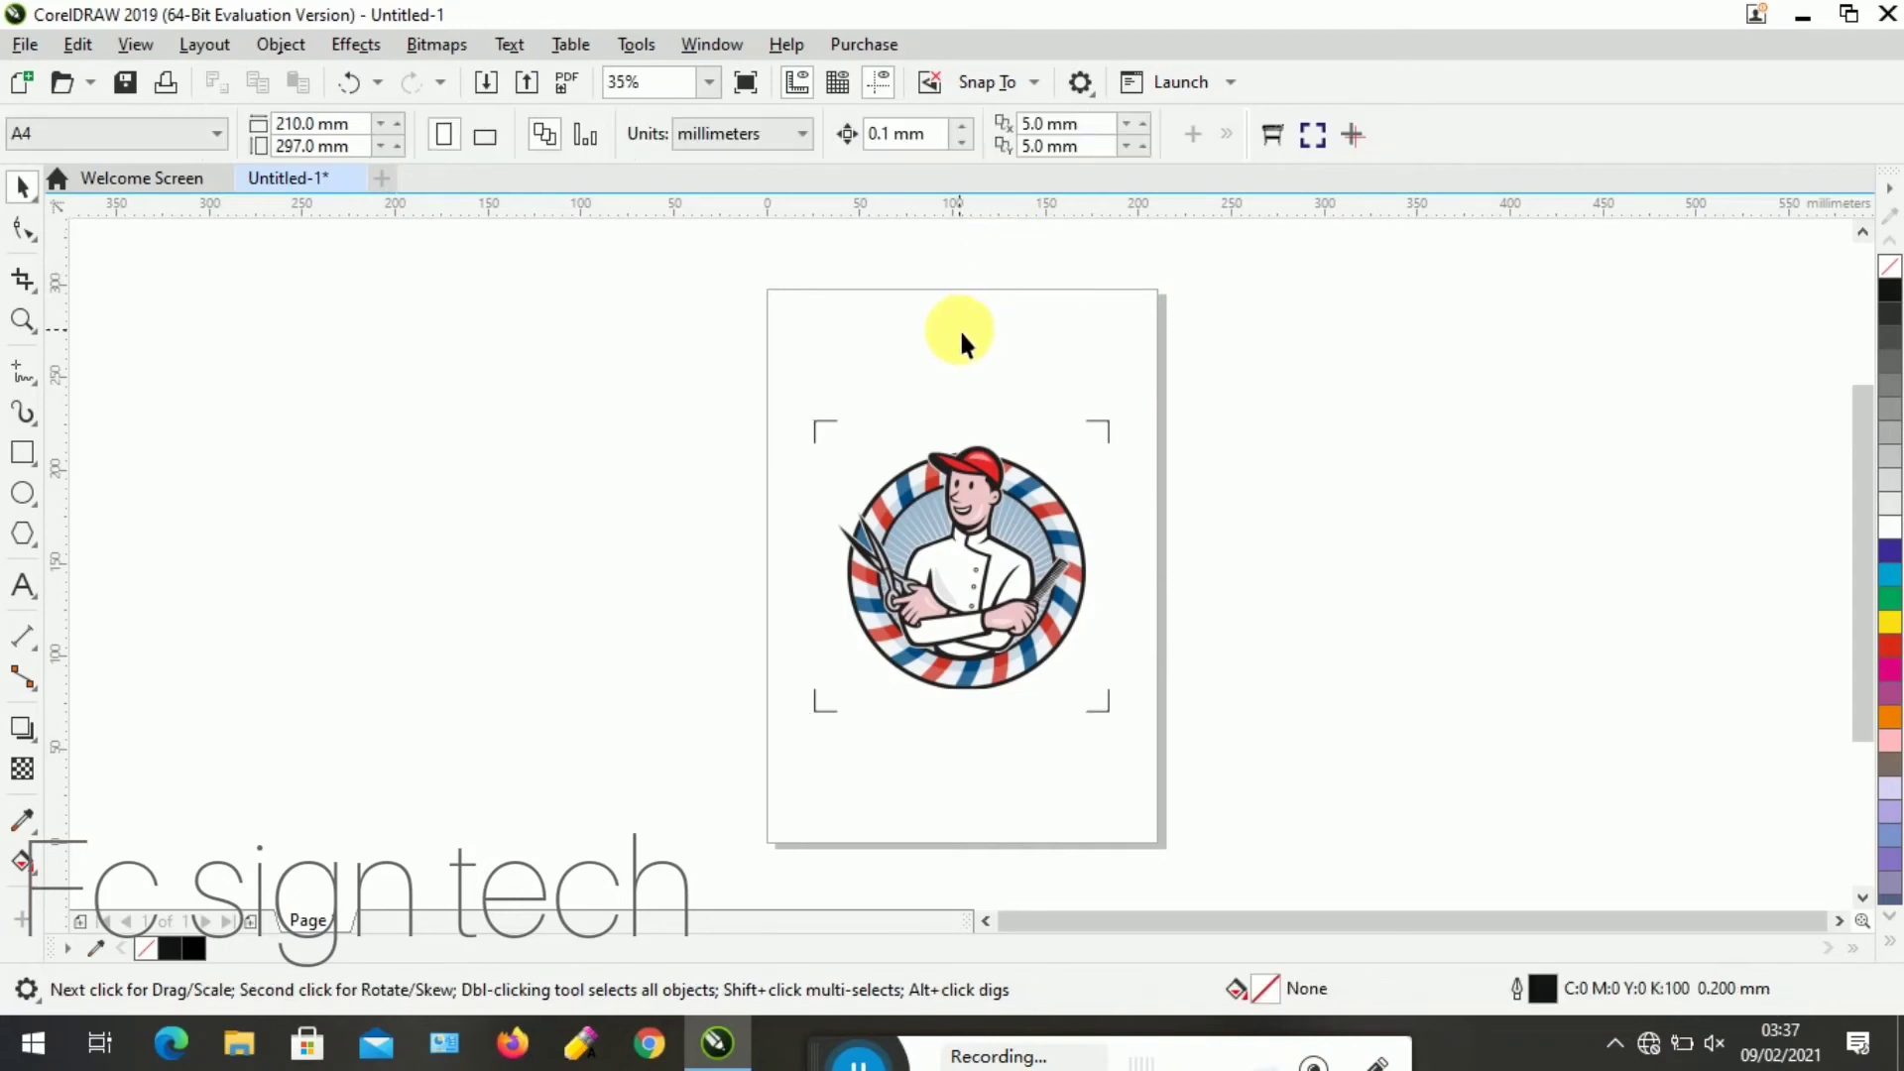
Convert the barber bitmap to vector shapes with Quick Trace, accepting the bitmap reduction
{"action": "key", "text": "Tab"}
{"action": "left_click", "coordinate": [863, 135]}
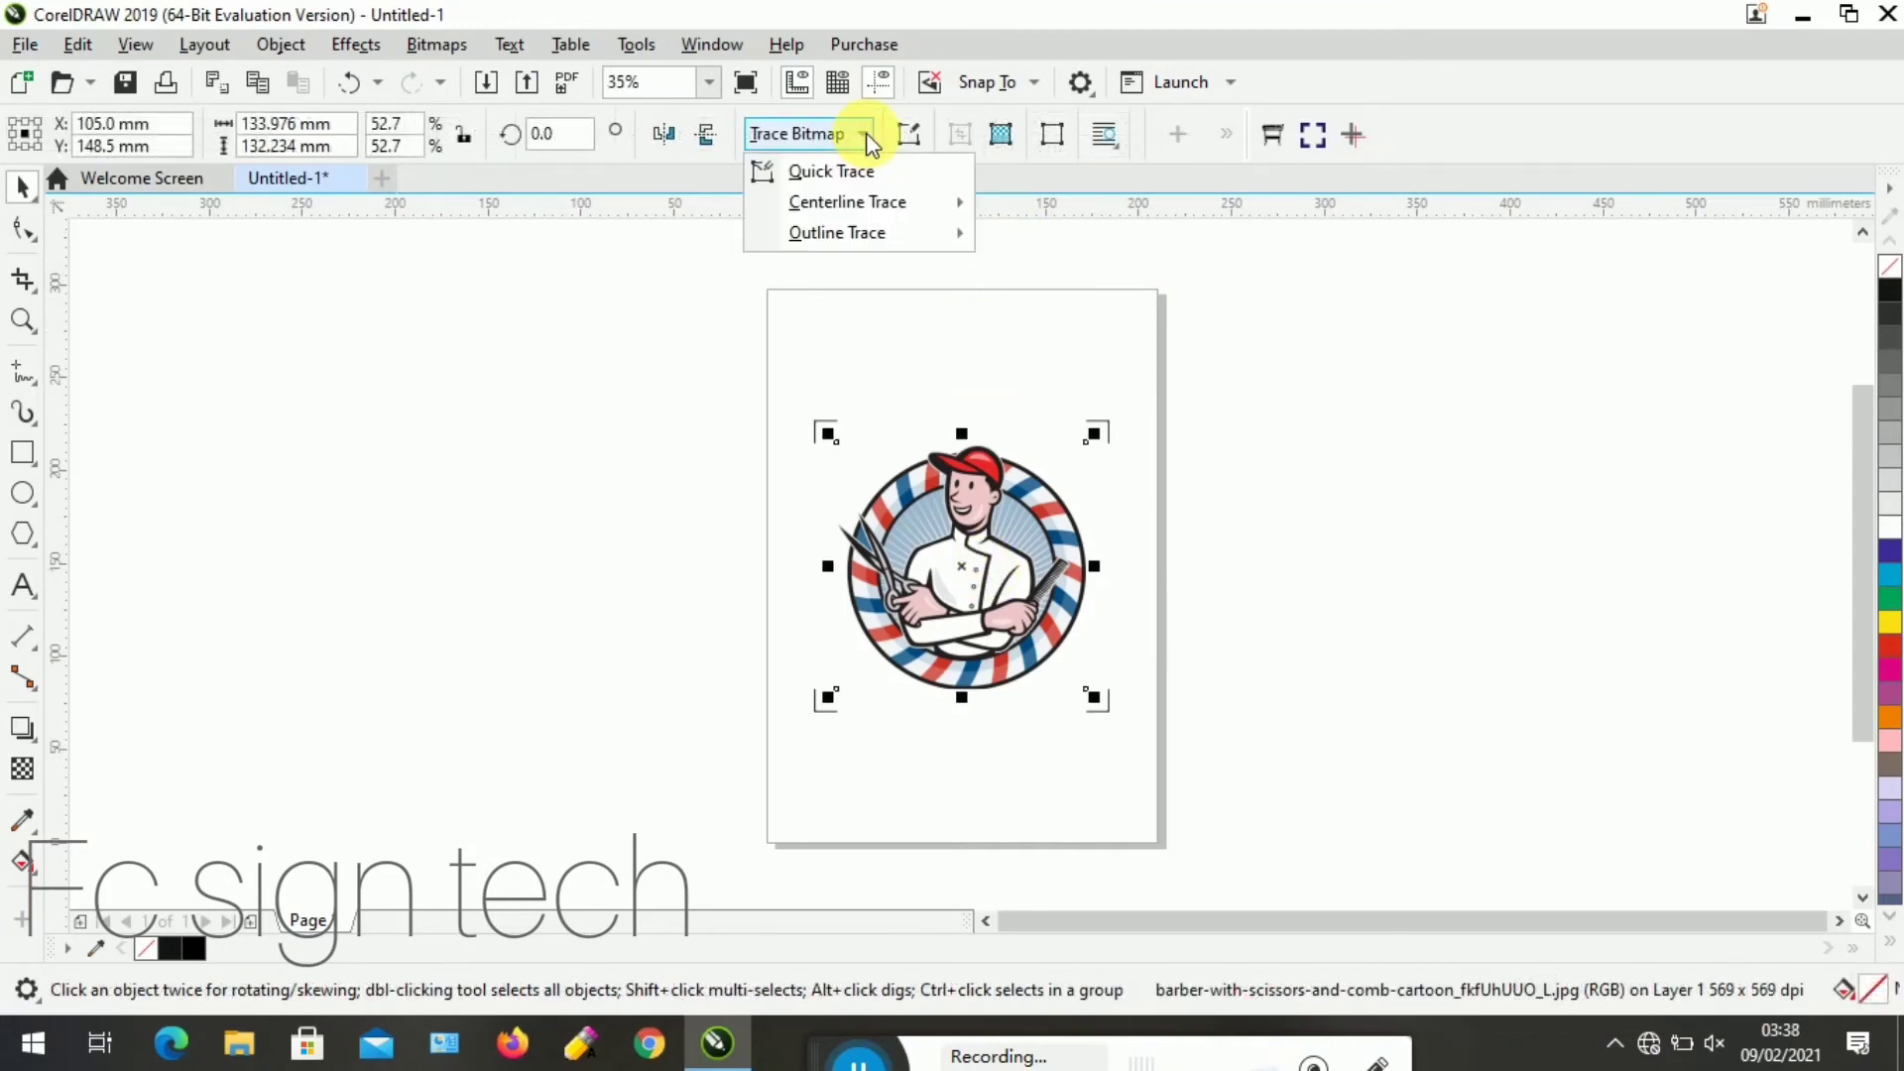
{"action": "left_click", "coordinate": [903, 175]}
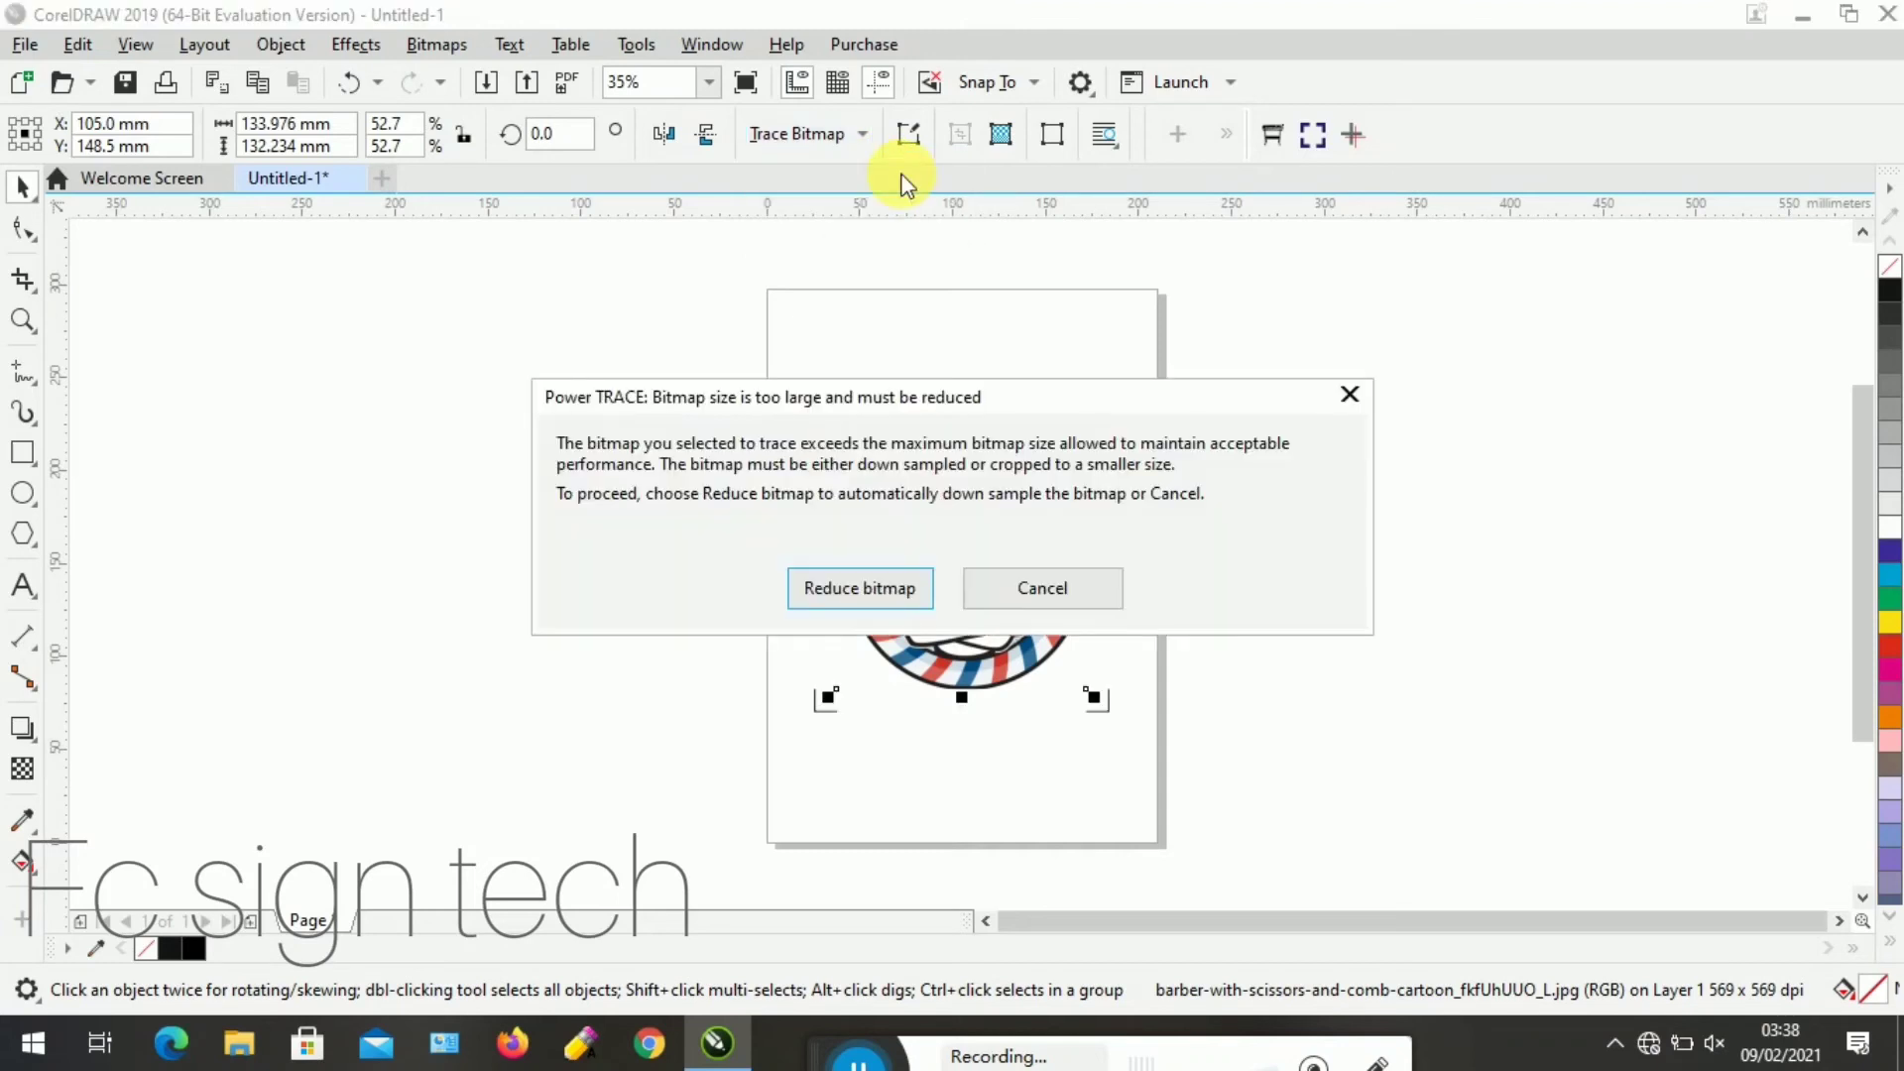
{"action": "left_click", "coordinate": [890, 591]}
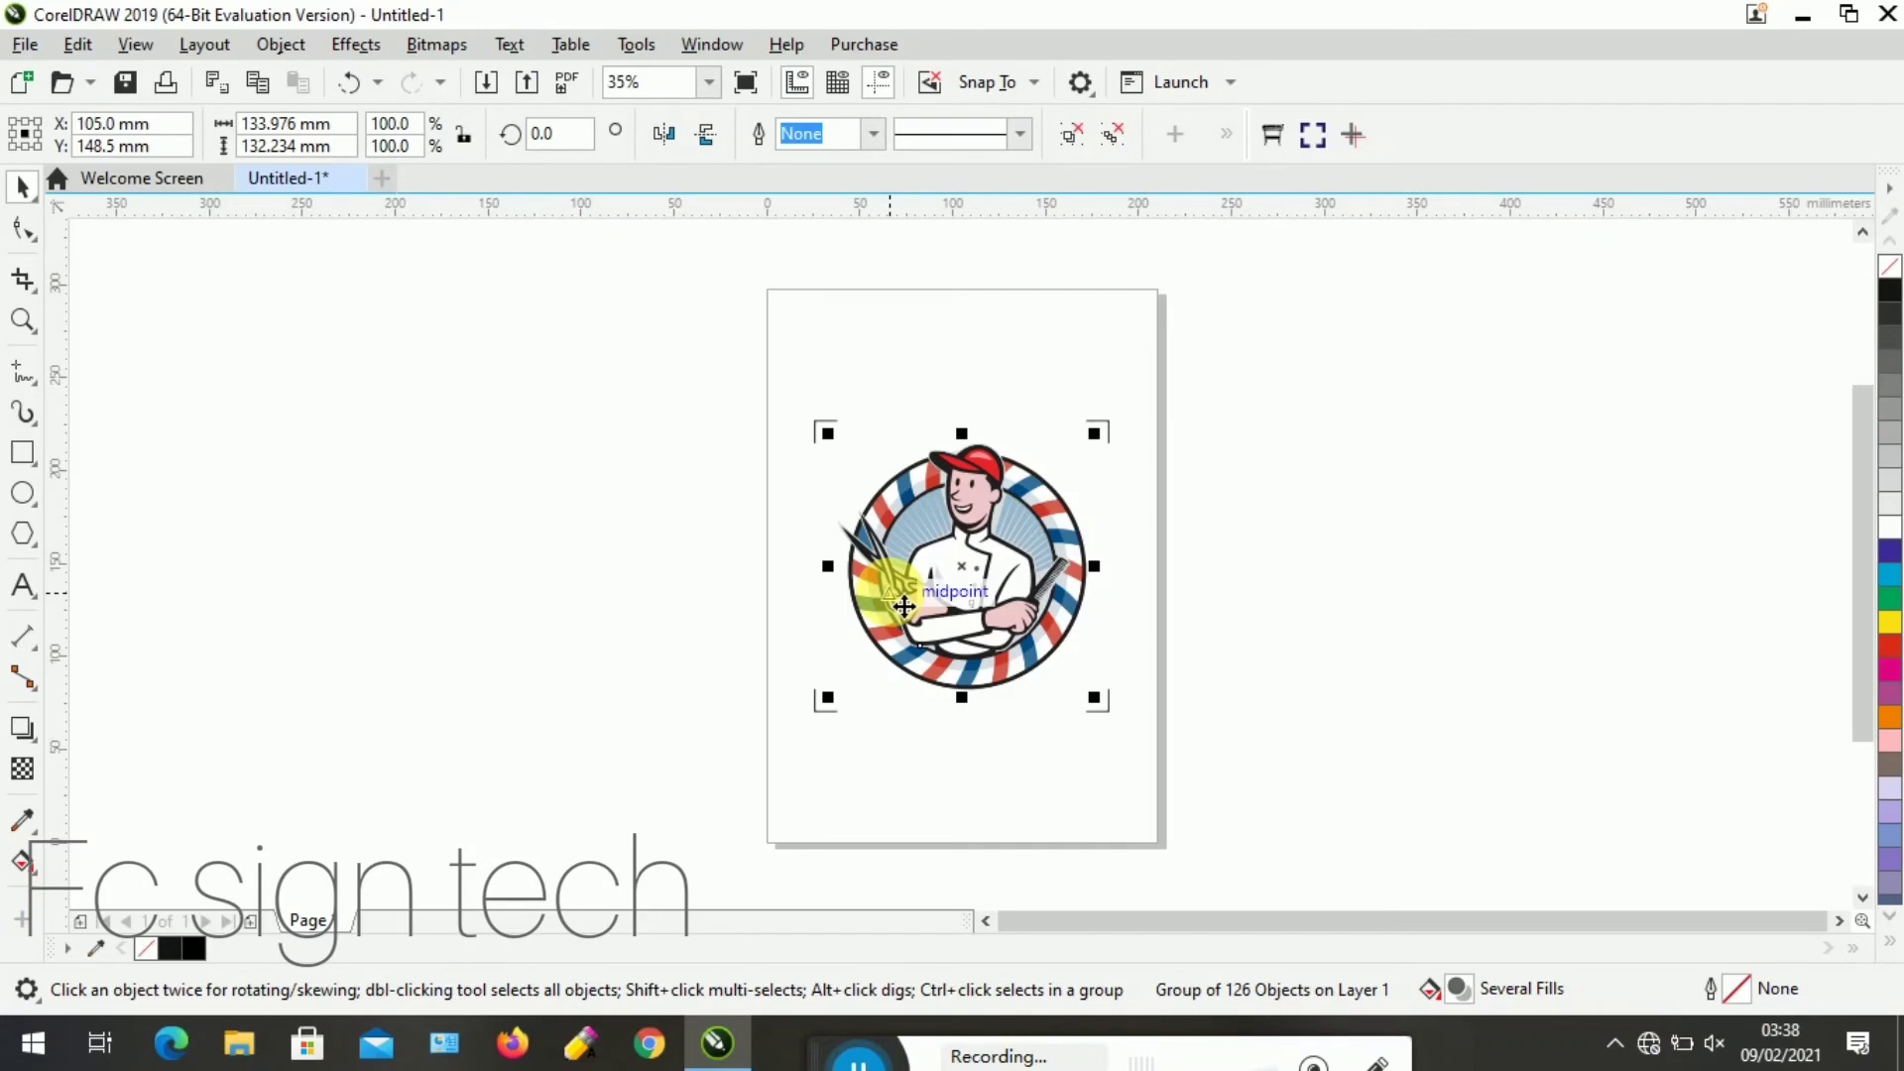
Ungroup the traced barber artwork into separate objects
{"action": "left_click", "coordinate": [893, 571]}
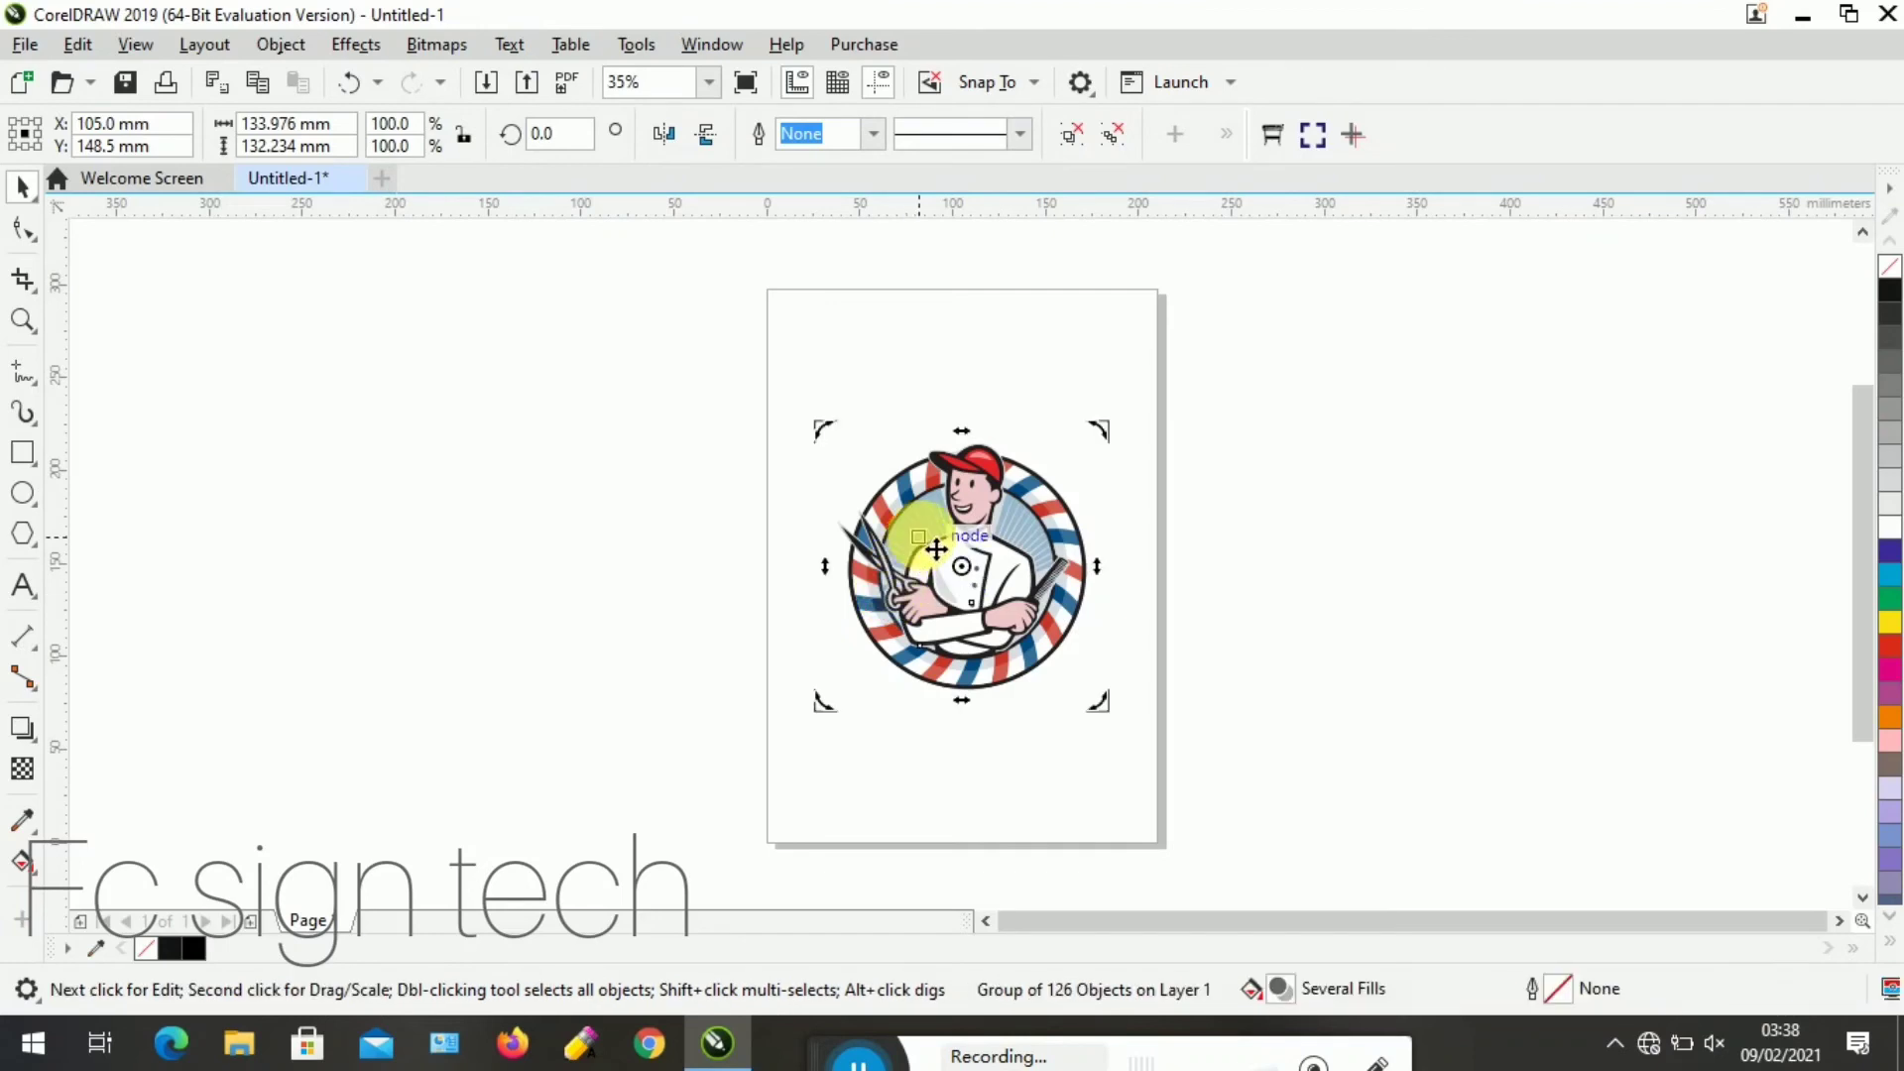
{"action": "right_click", "coordinate": [928, 545]}
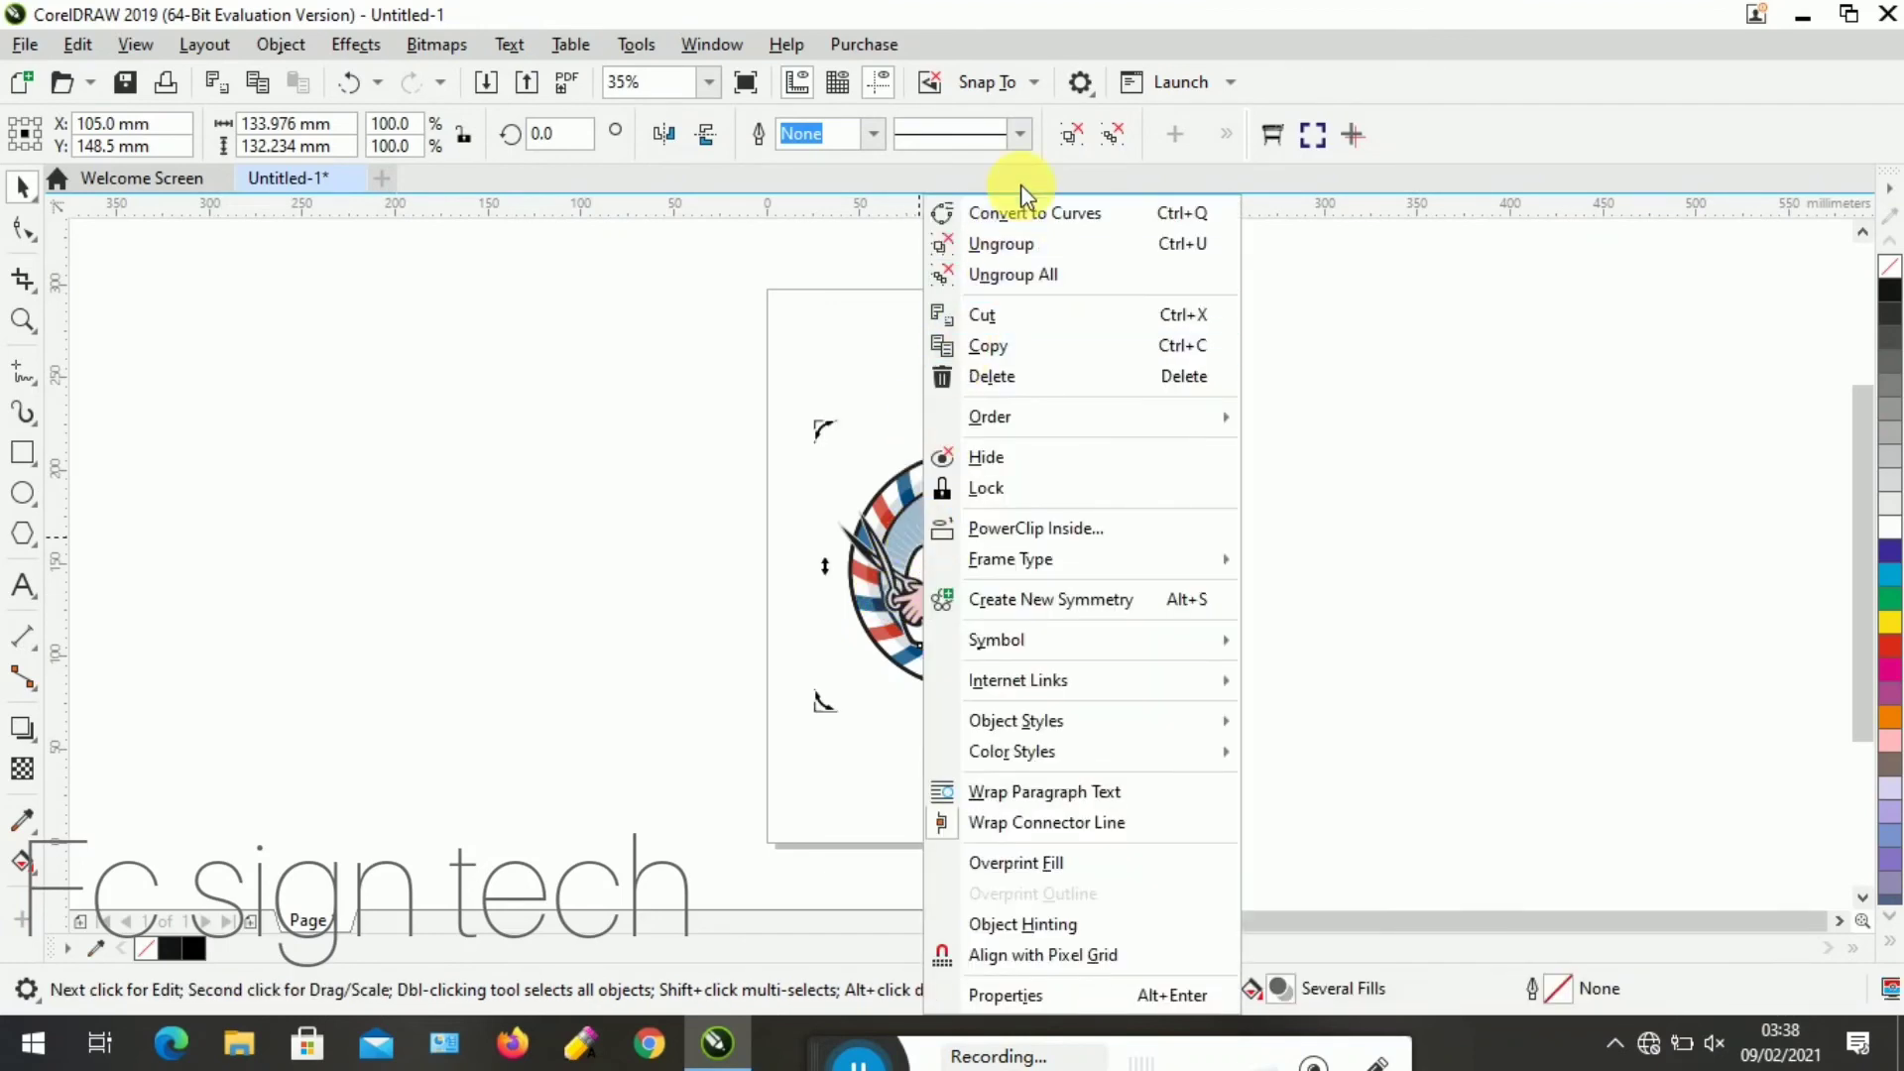
{"action": "left_click", "coordinate": [1017, 253]}
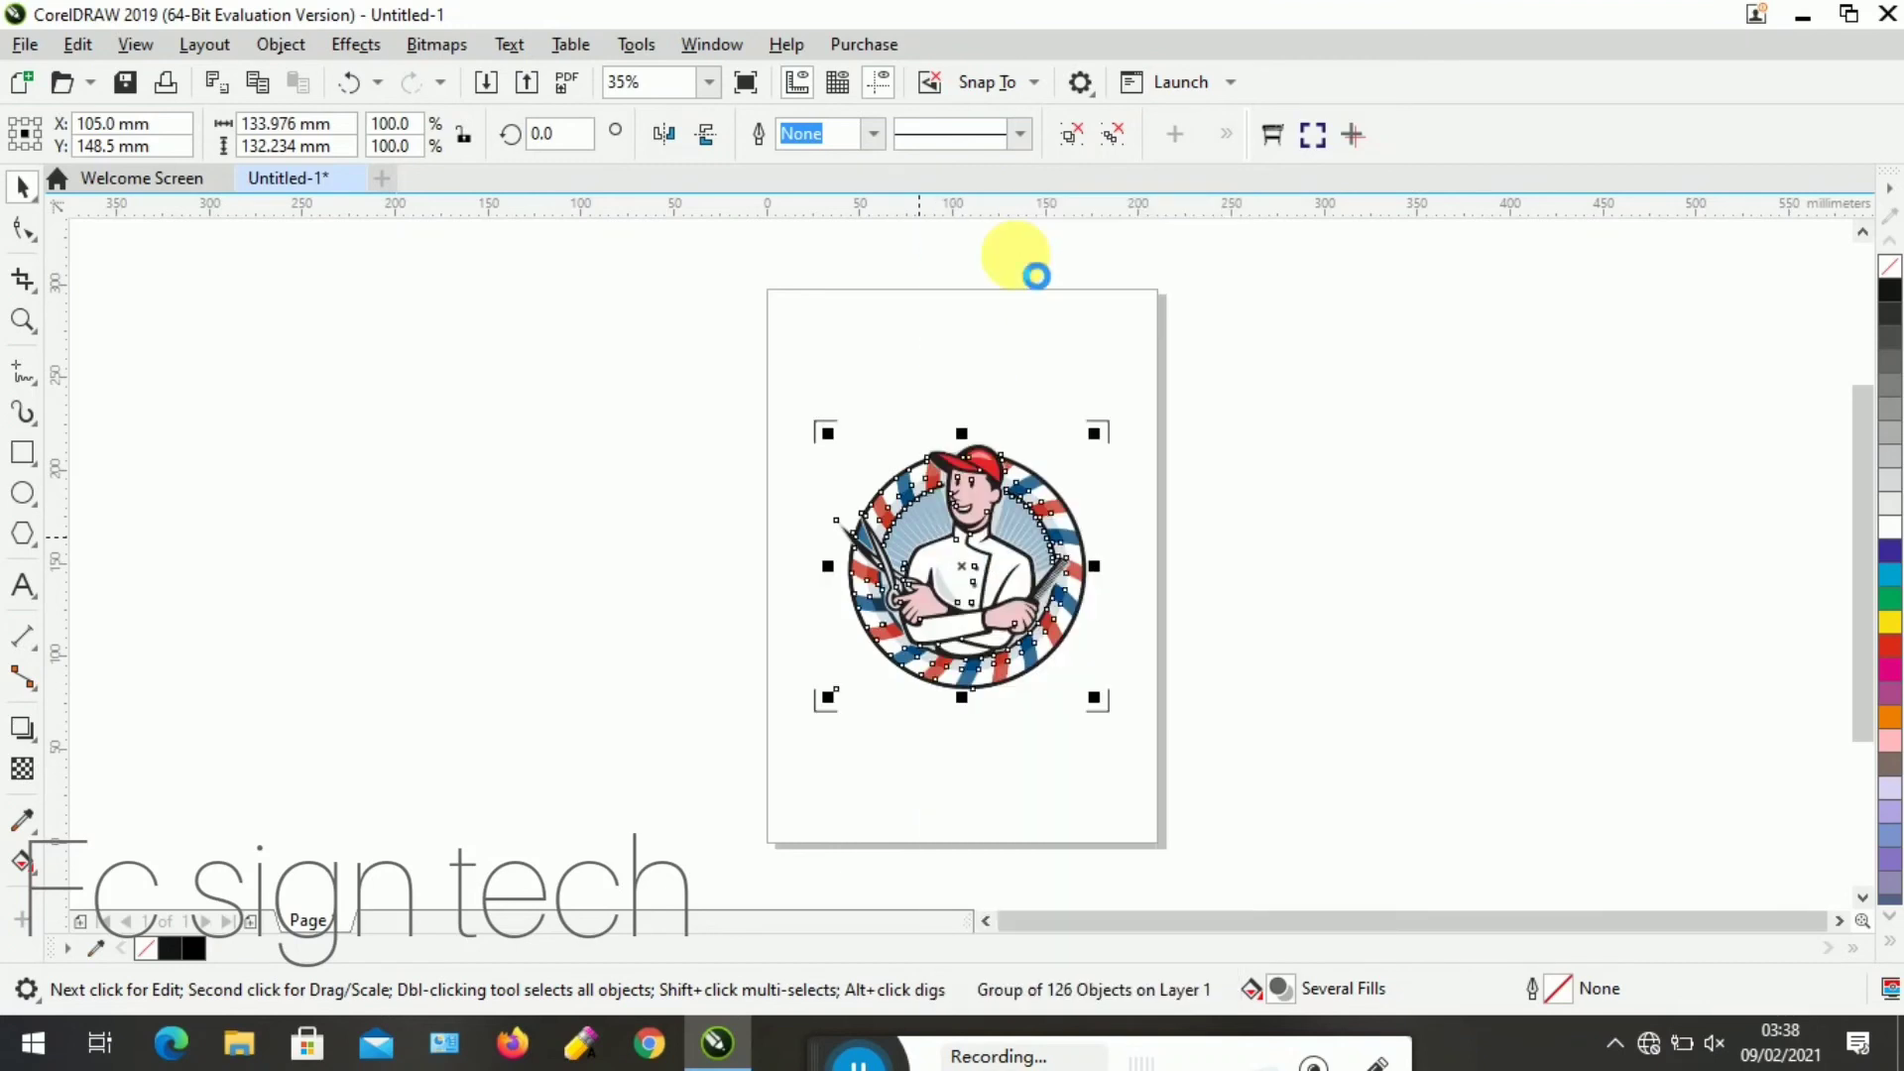
Move the ungrouped trace off the page beside the original image and select a small white piece of its striped ring
{"action": "left_click_drag", "start_coordinate": [915, 513], "coordinate": [550, 541]}
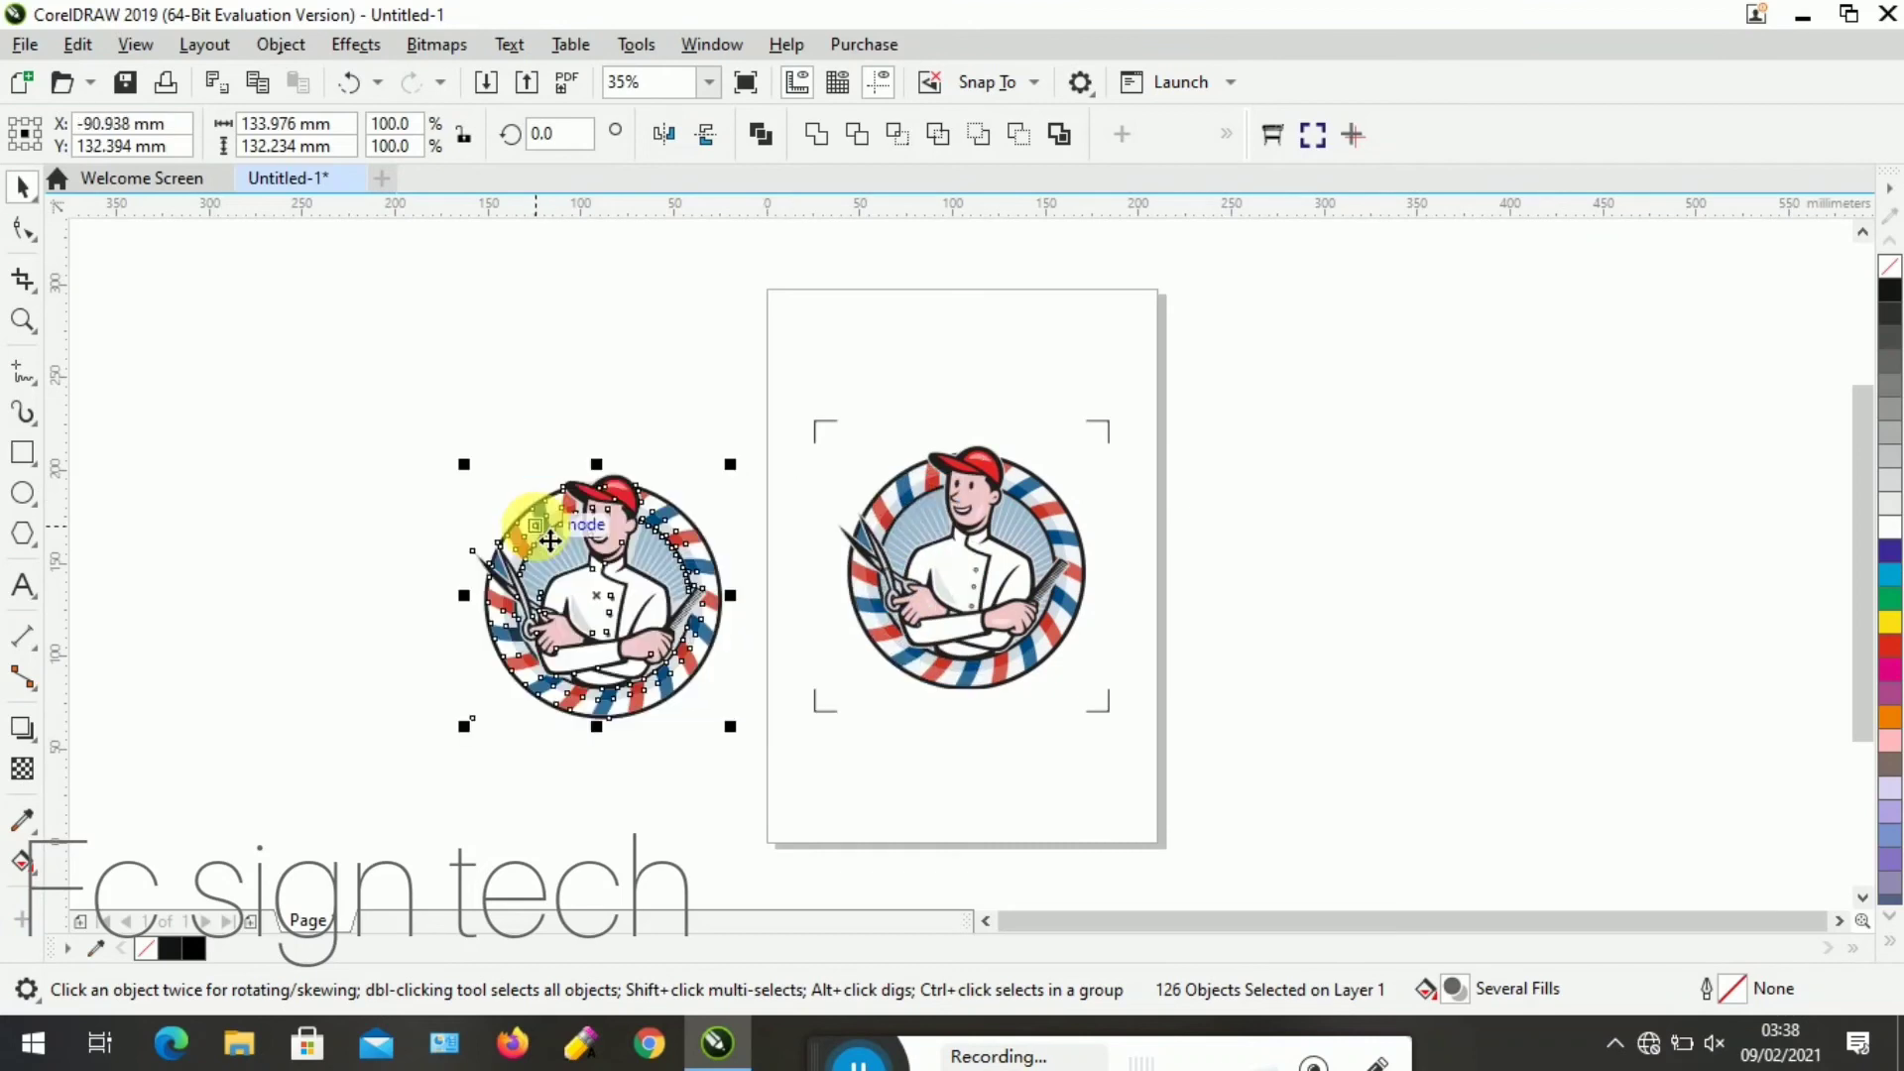
{"action": "right_click", "coordinate": [535, 525]}
{"action": "left_click", "coordinate": [288, 430]}
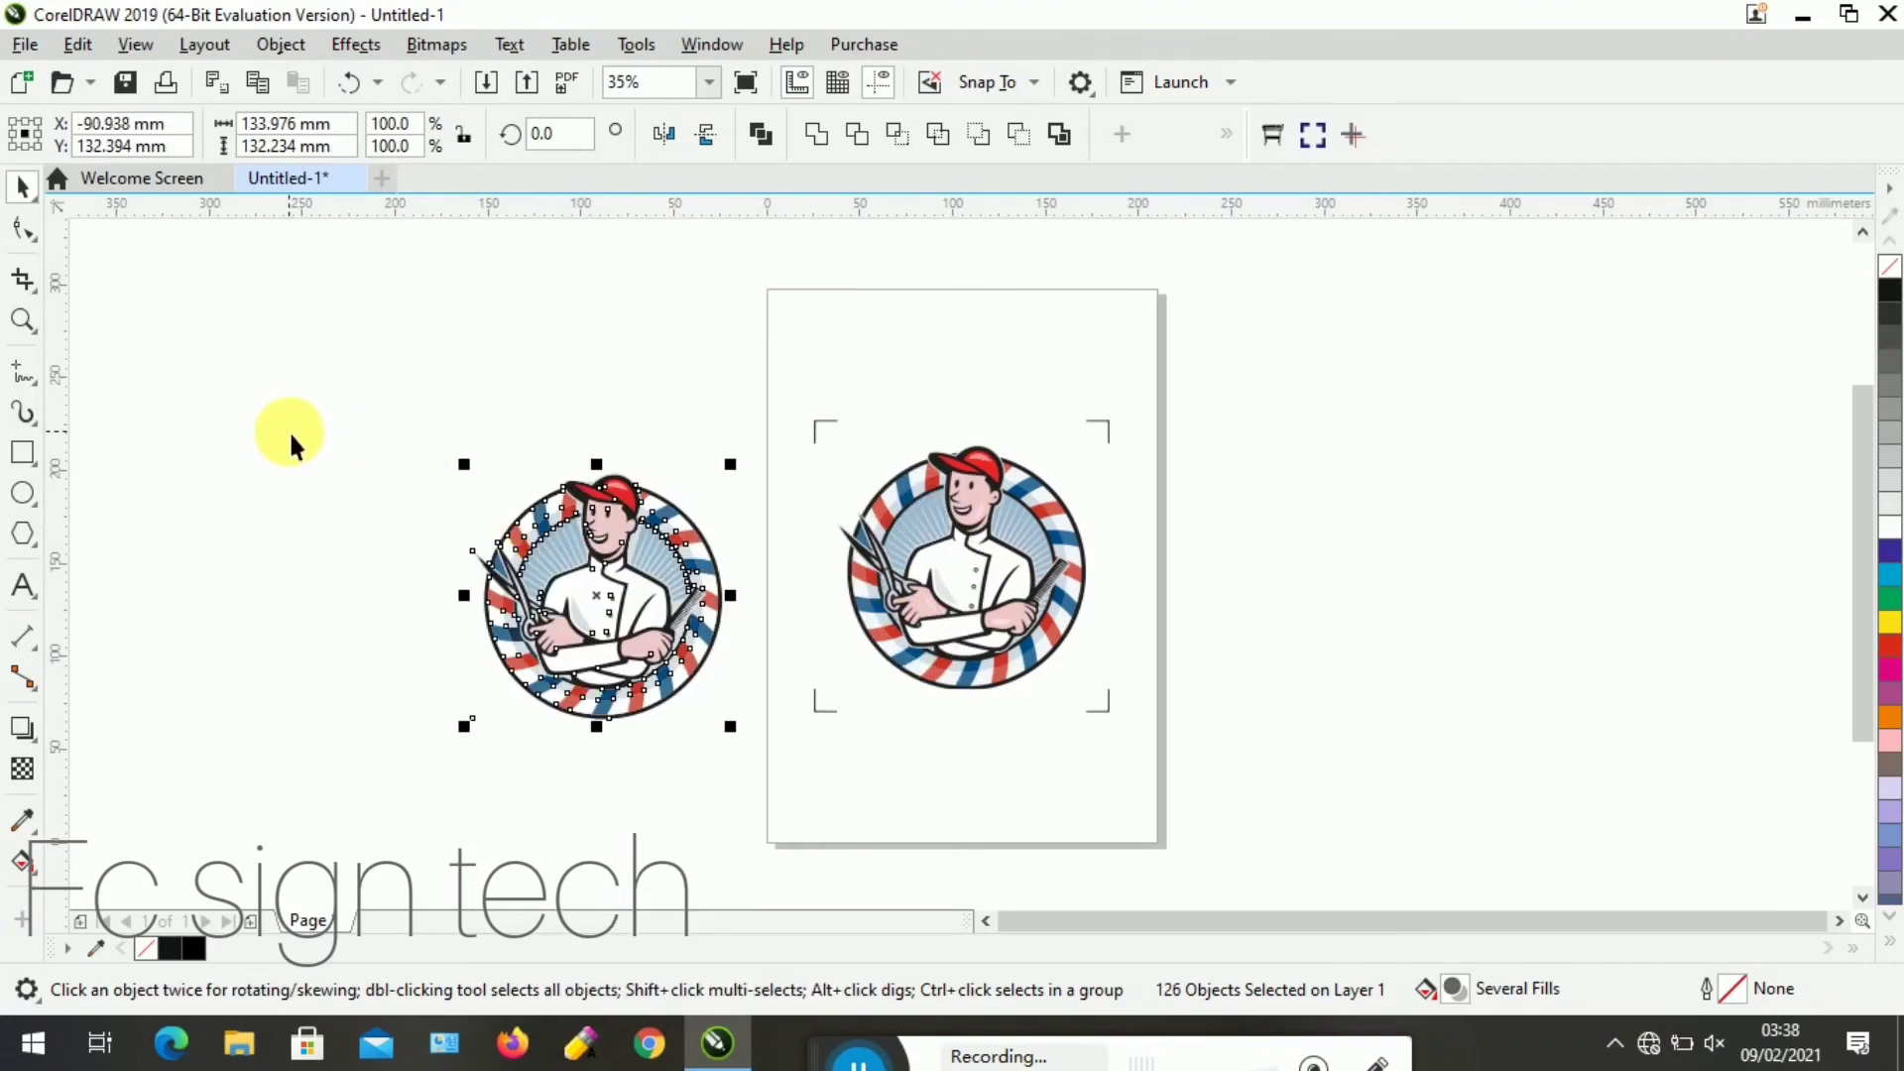
{"action": "left_click", "coordinate": [424, 662]}
{"action": "left_click", "coordinate": [498, 655]}
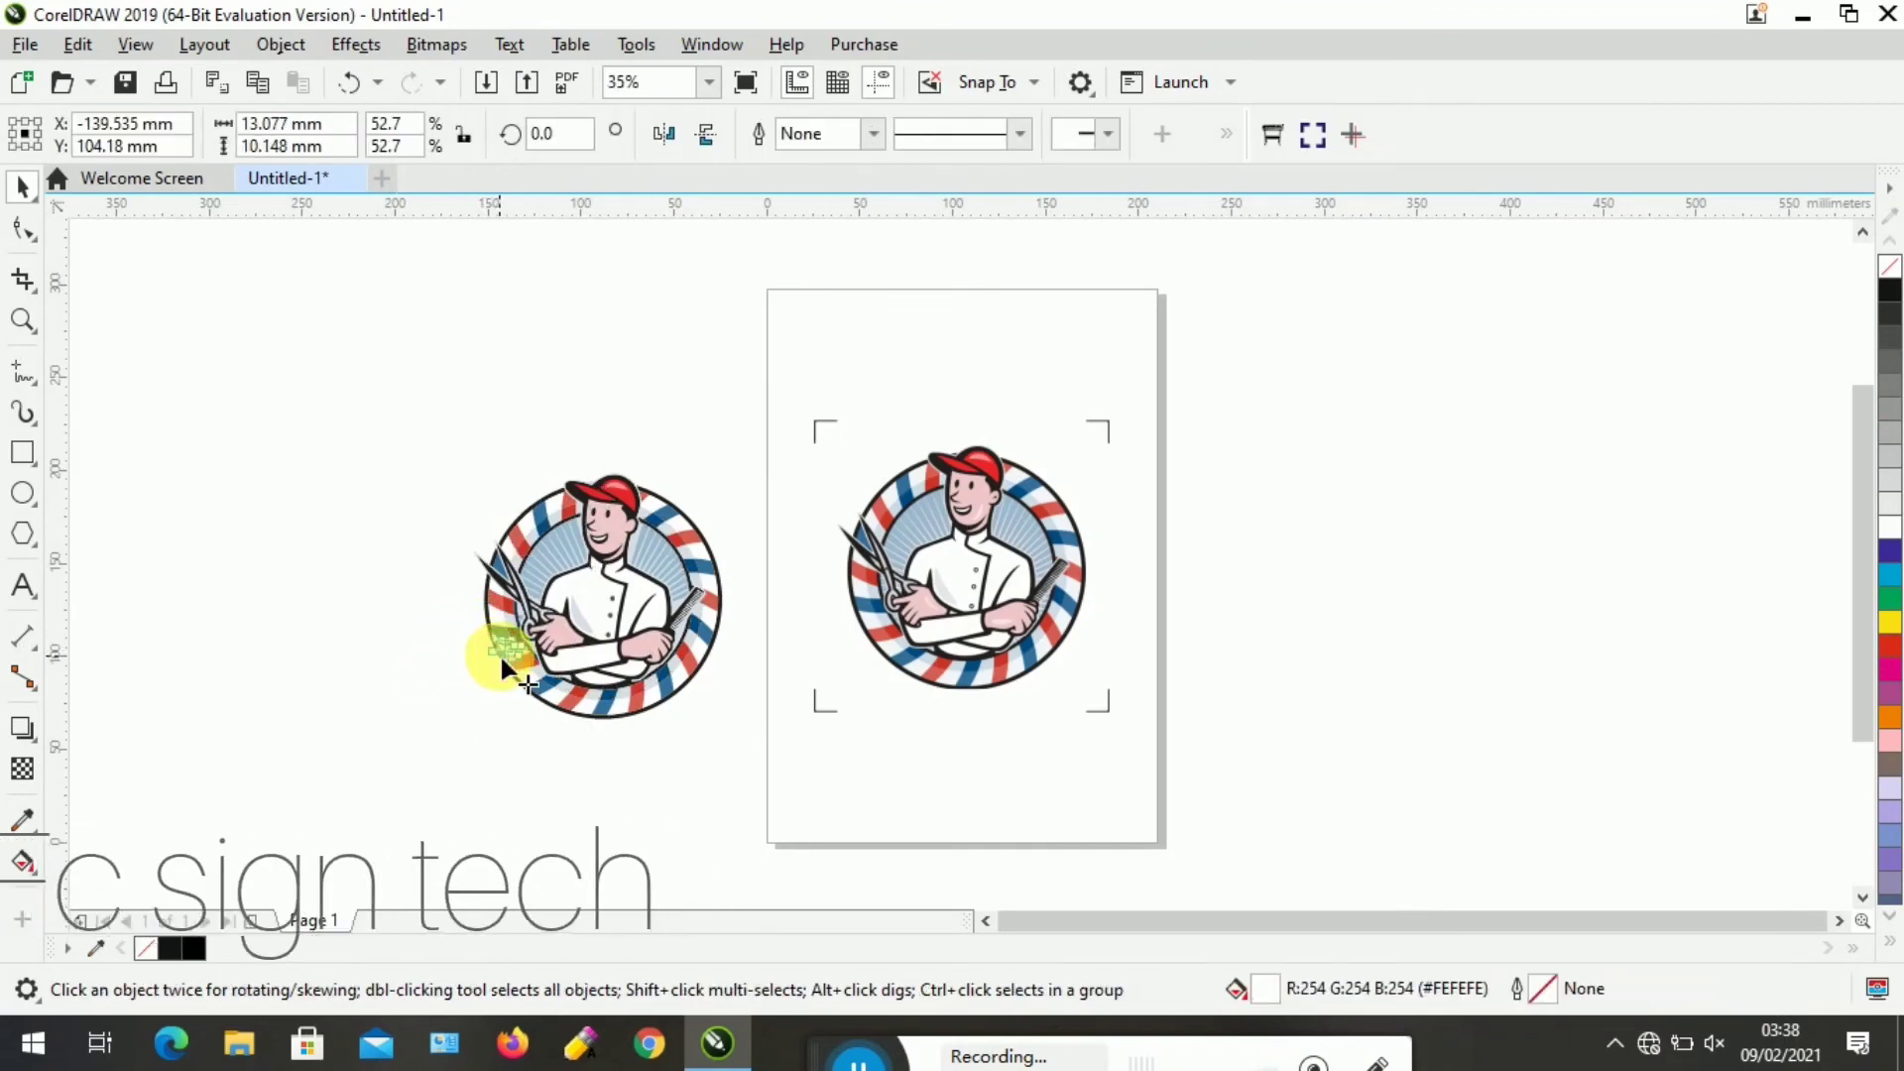
Try reshaping a node of the white ring piece, and undo it together with the last move of the trace
{"action": "key", "text": "F10"}
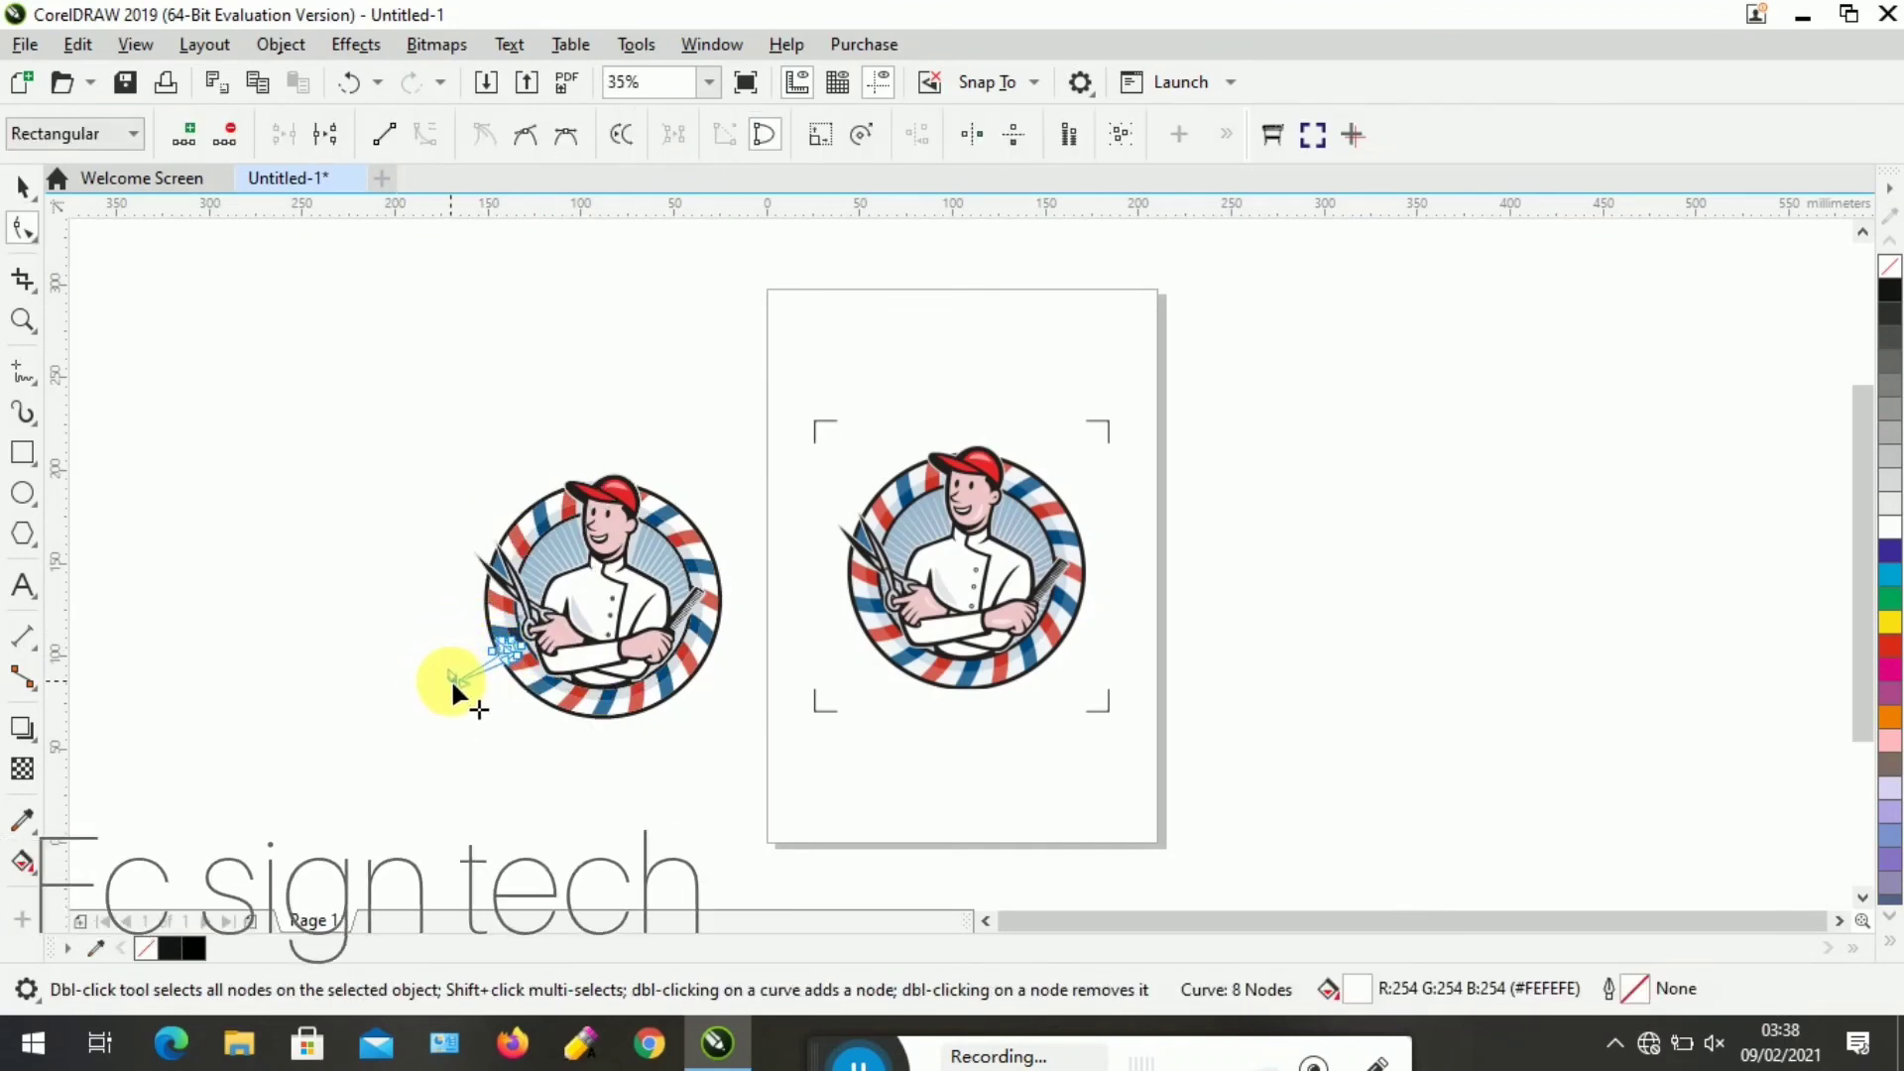
{"action": "key", "text": "ctrl+z"}
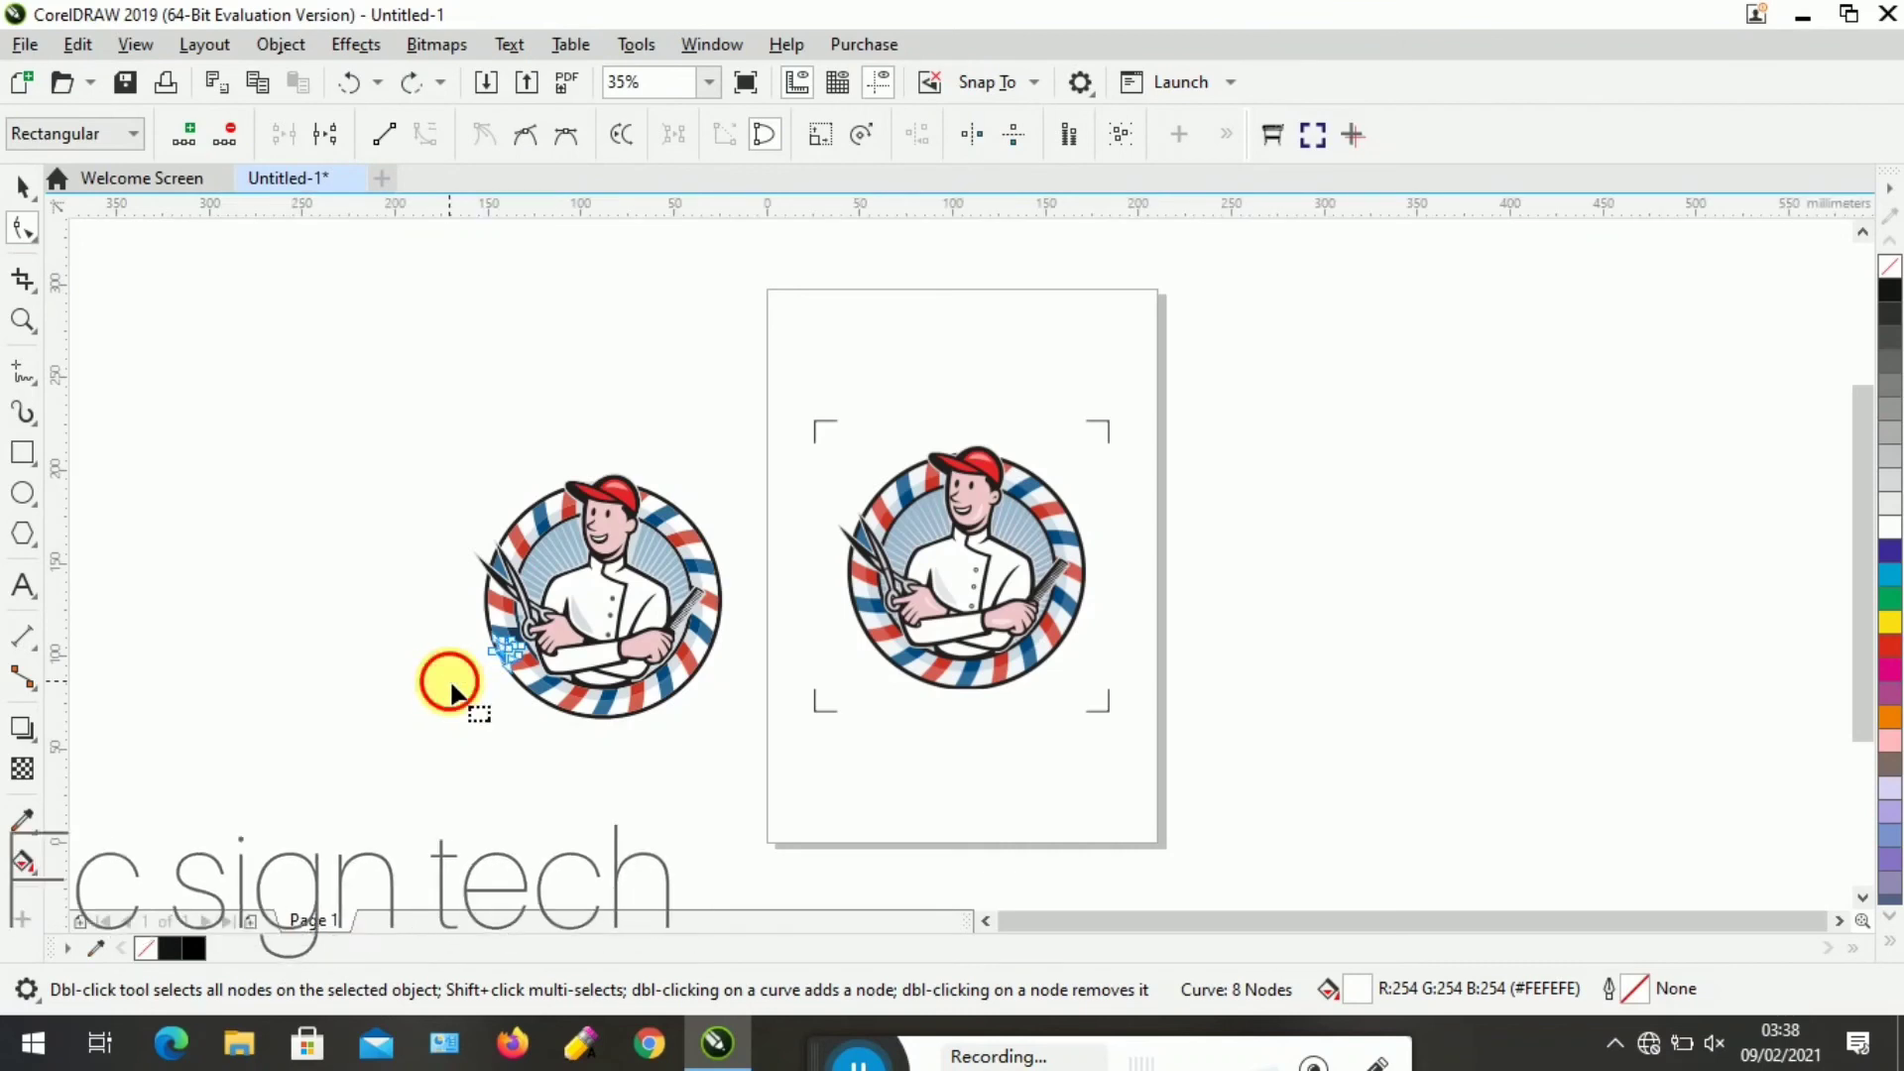
{"action": "key", "text": "ctrl+z"}
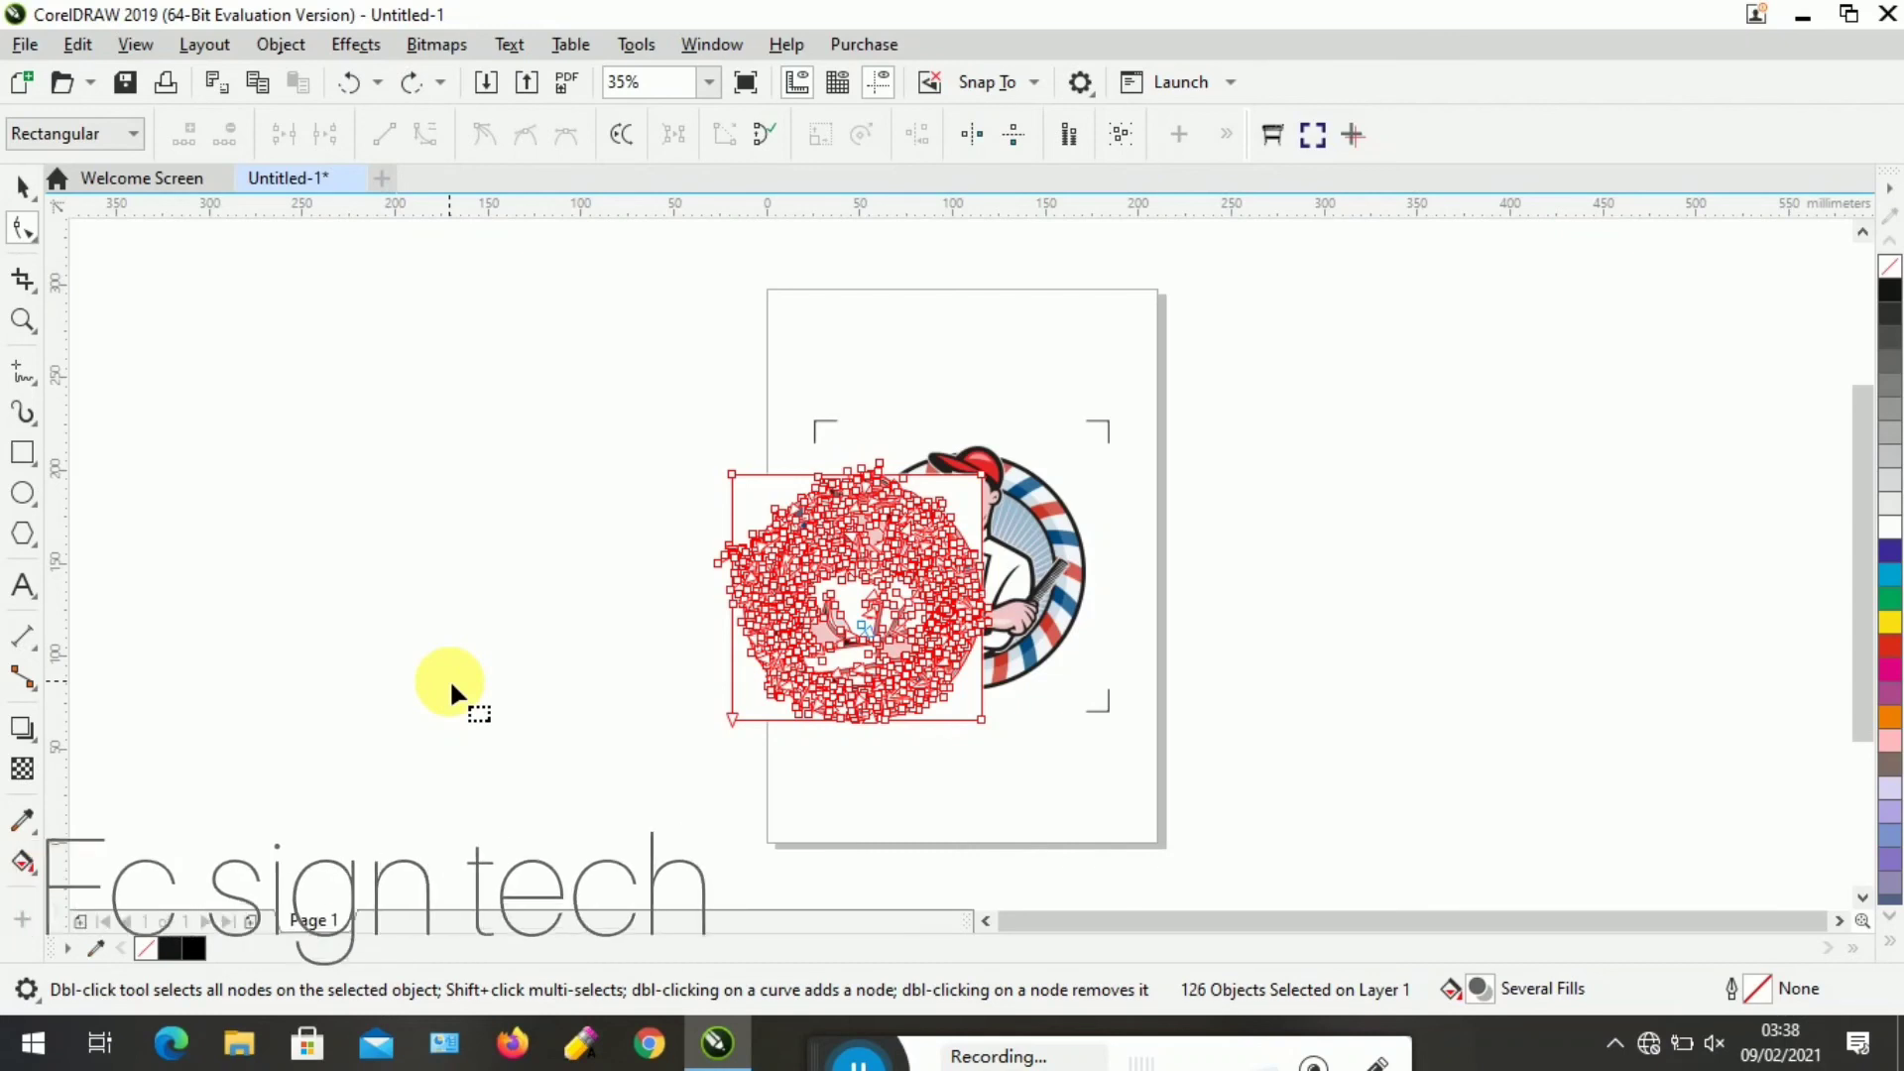
{"action": "left_click", "coordinate": [21, 186]}
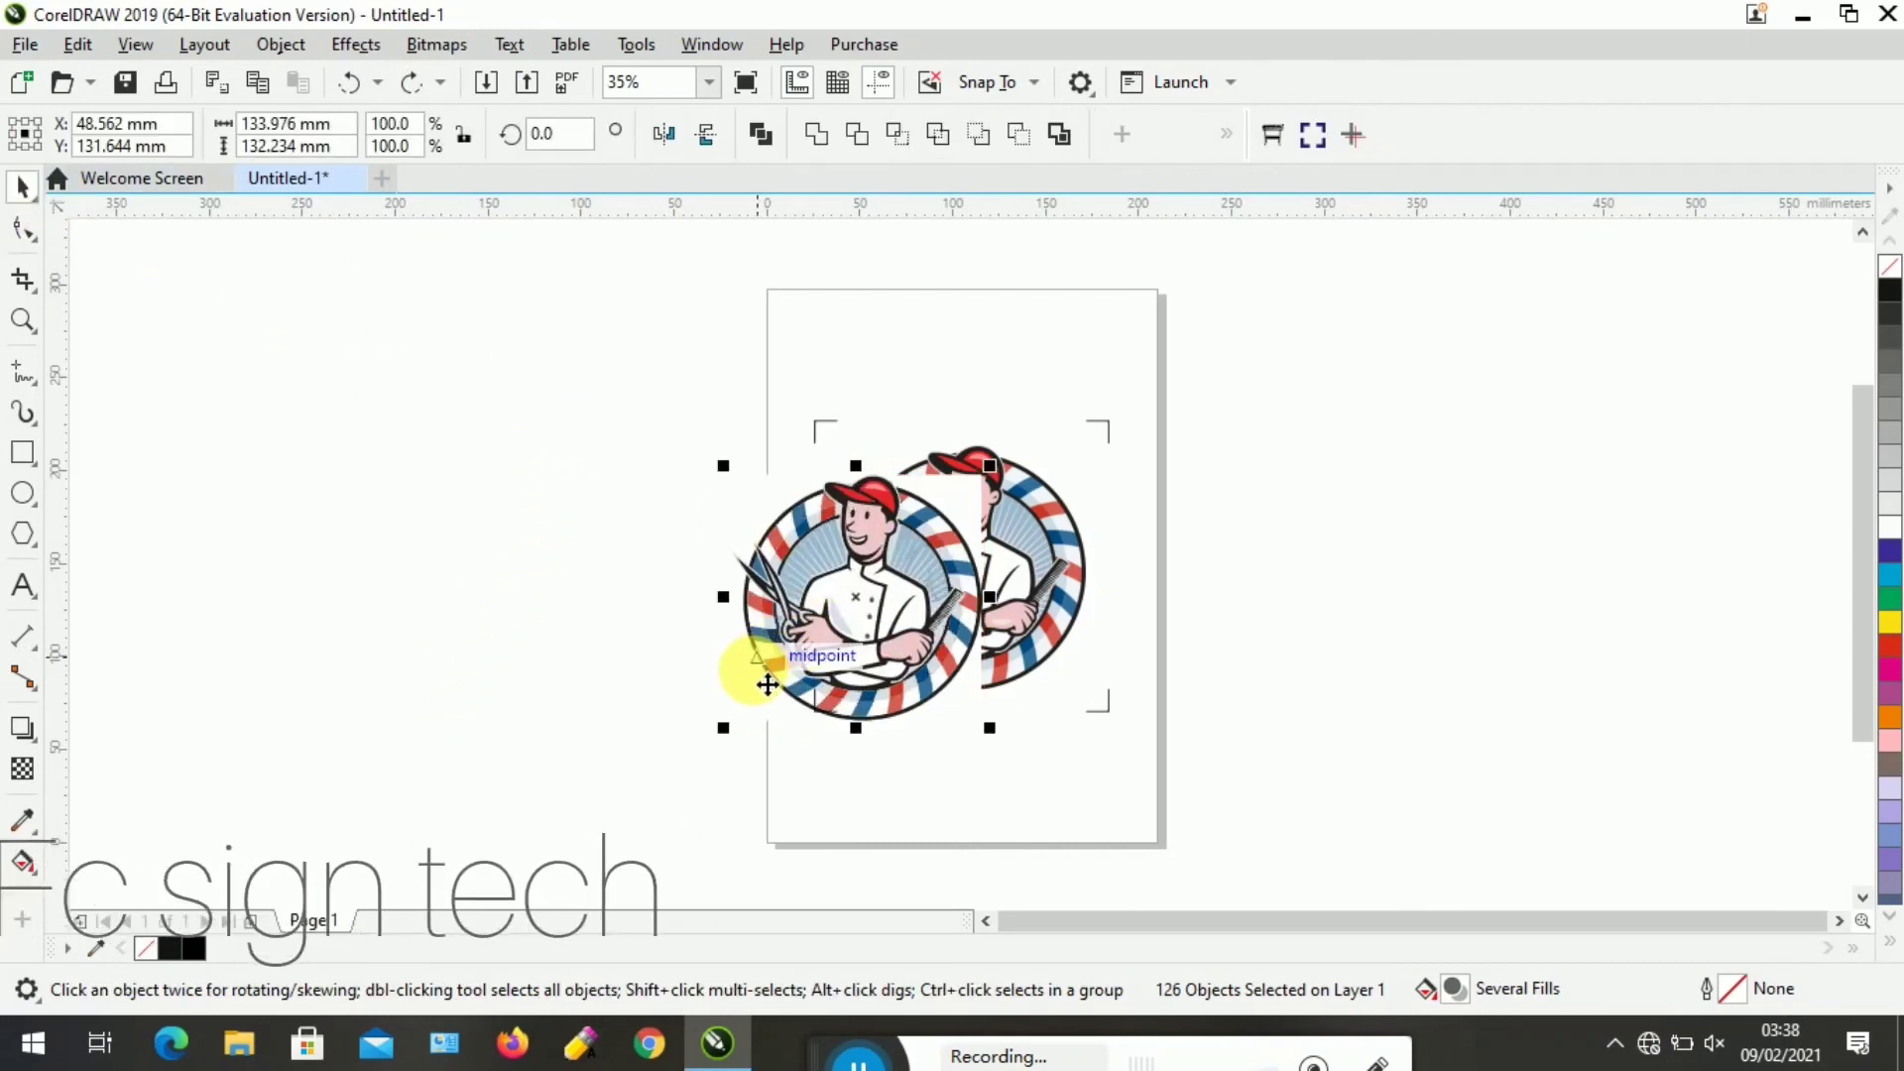
Delete the white background pieces around the traced barber artwork one by one
{"action": "left_click", "coordinate": [514, 556]}
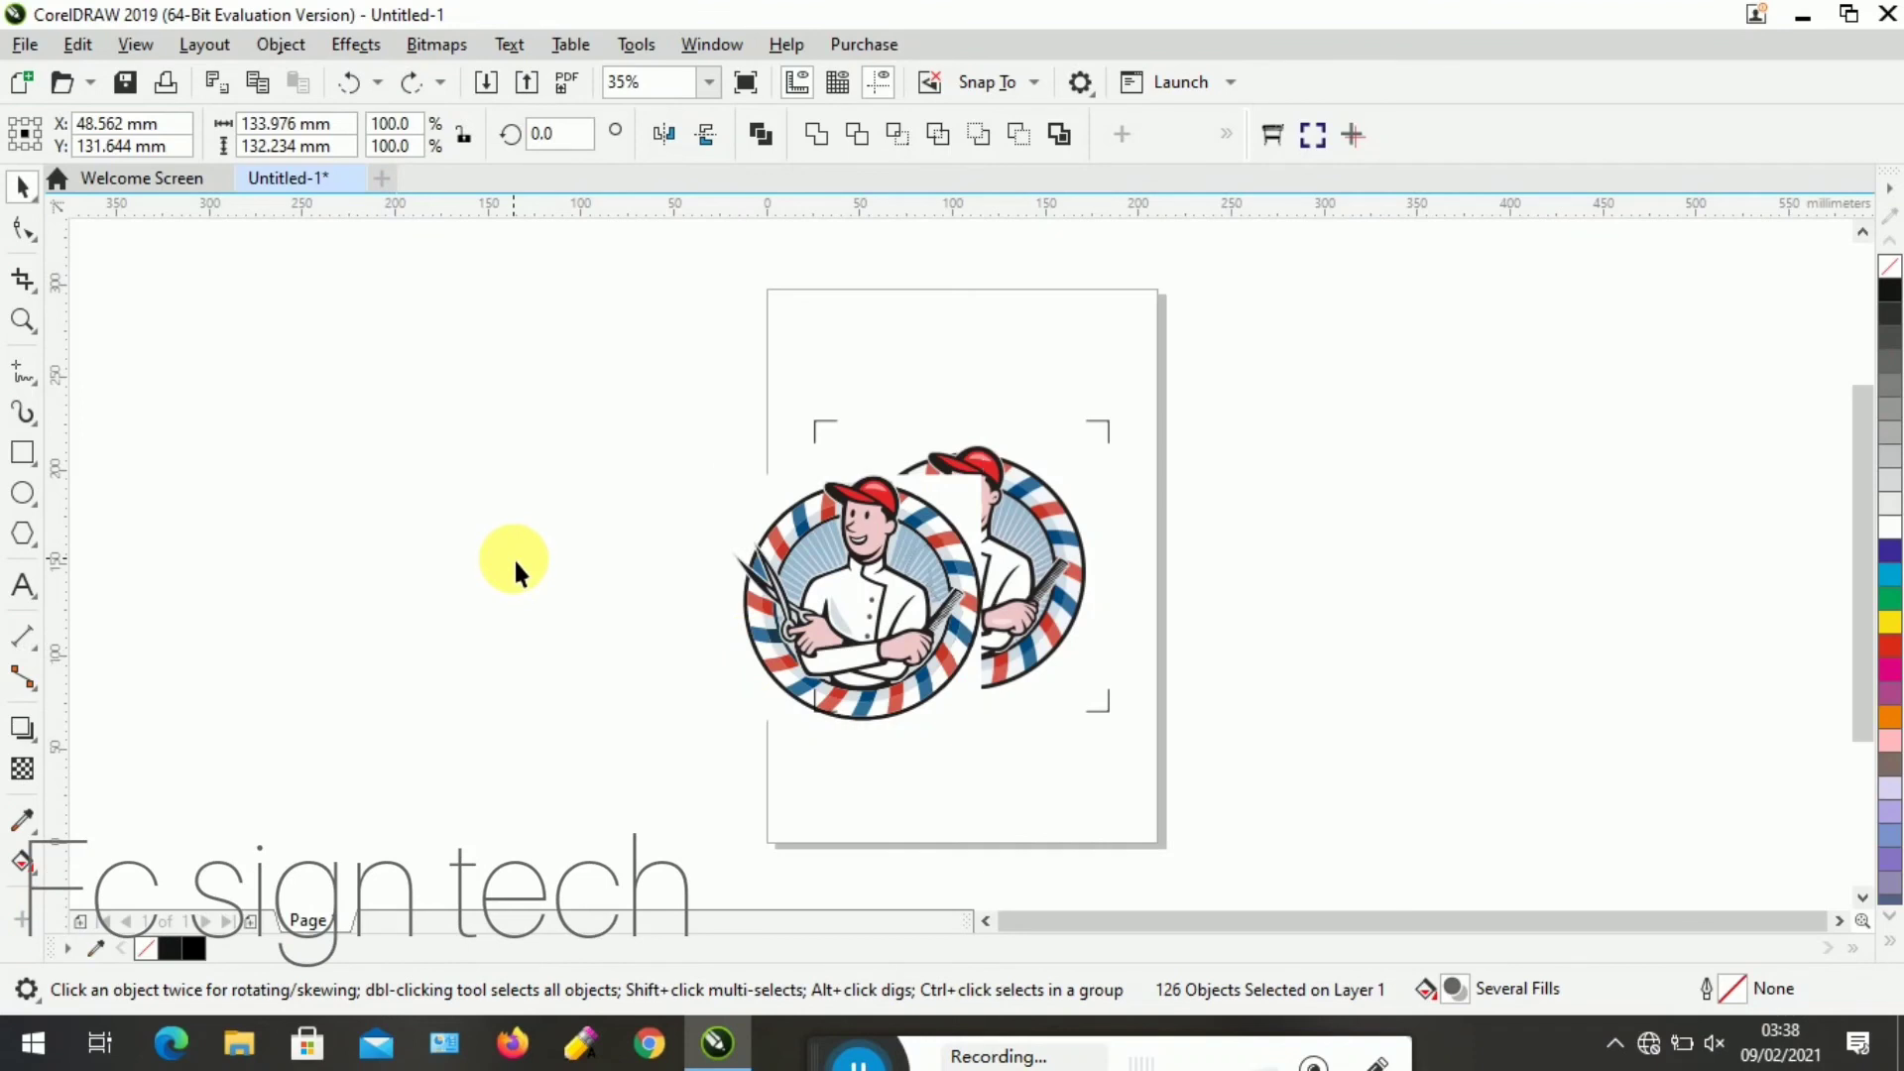
{"action": "left_click", "coordinate": [775, 512]}
{"action": "left_click", "coordinate": [764, 499]}
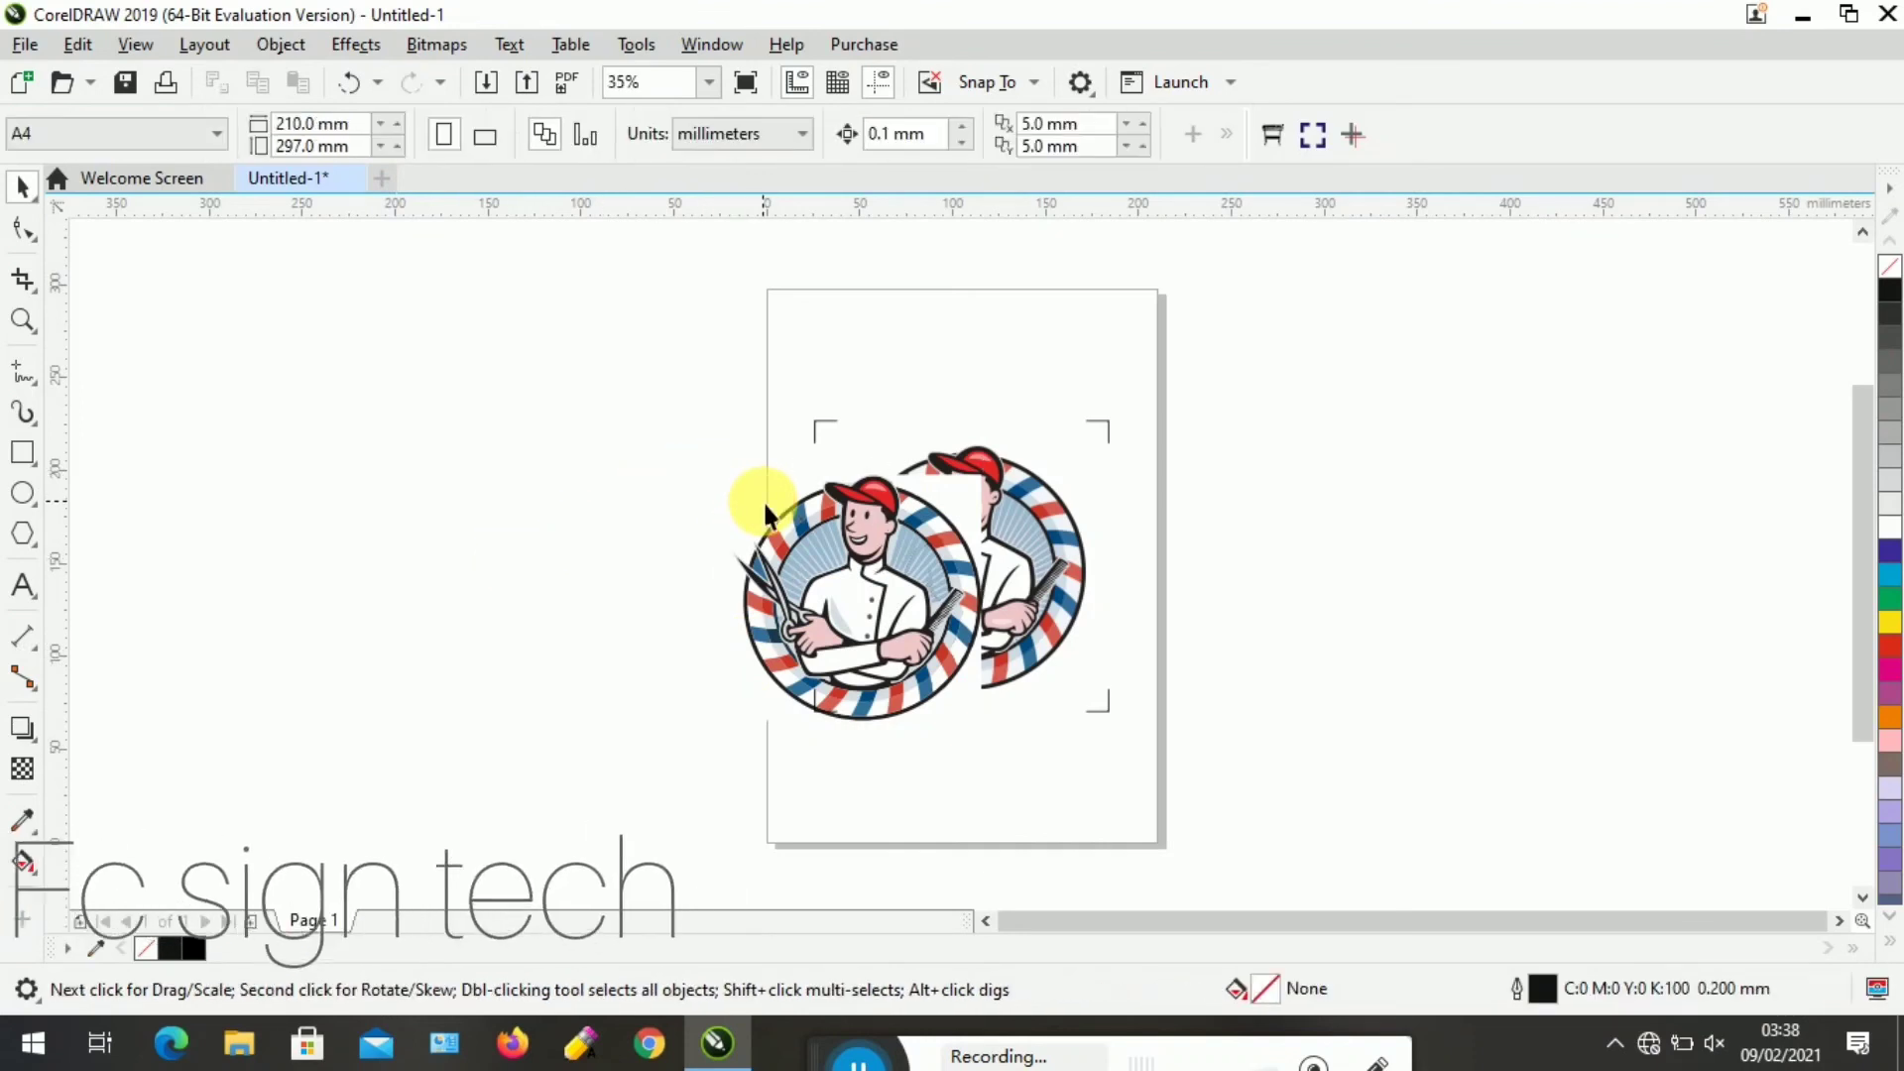
{"action": "left_click", "coordinate": [873, 483]}
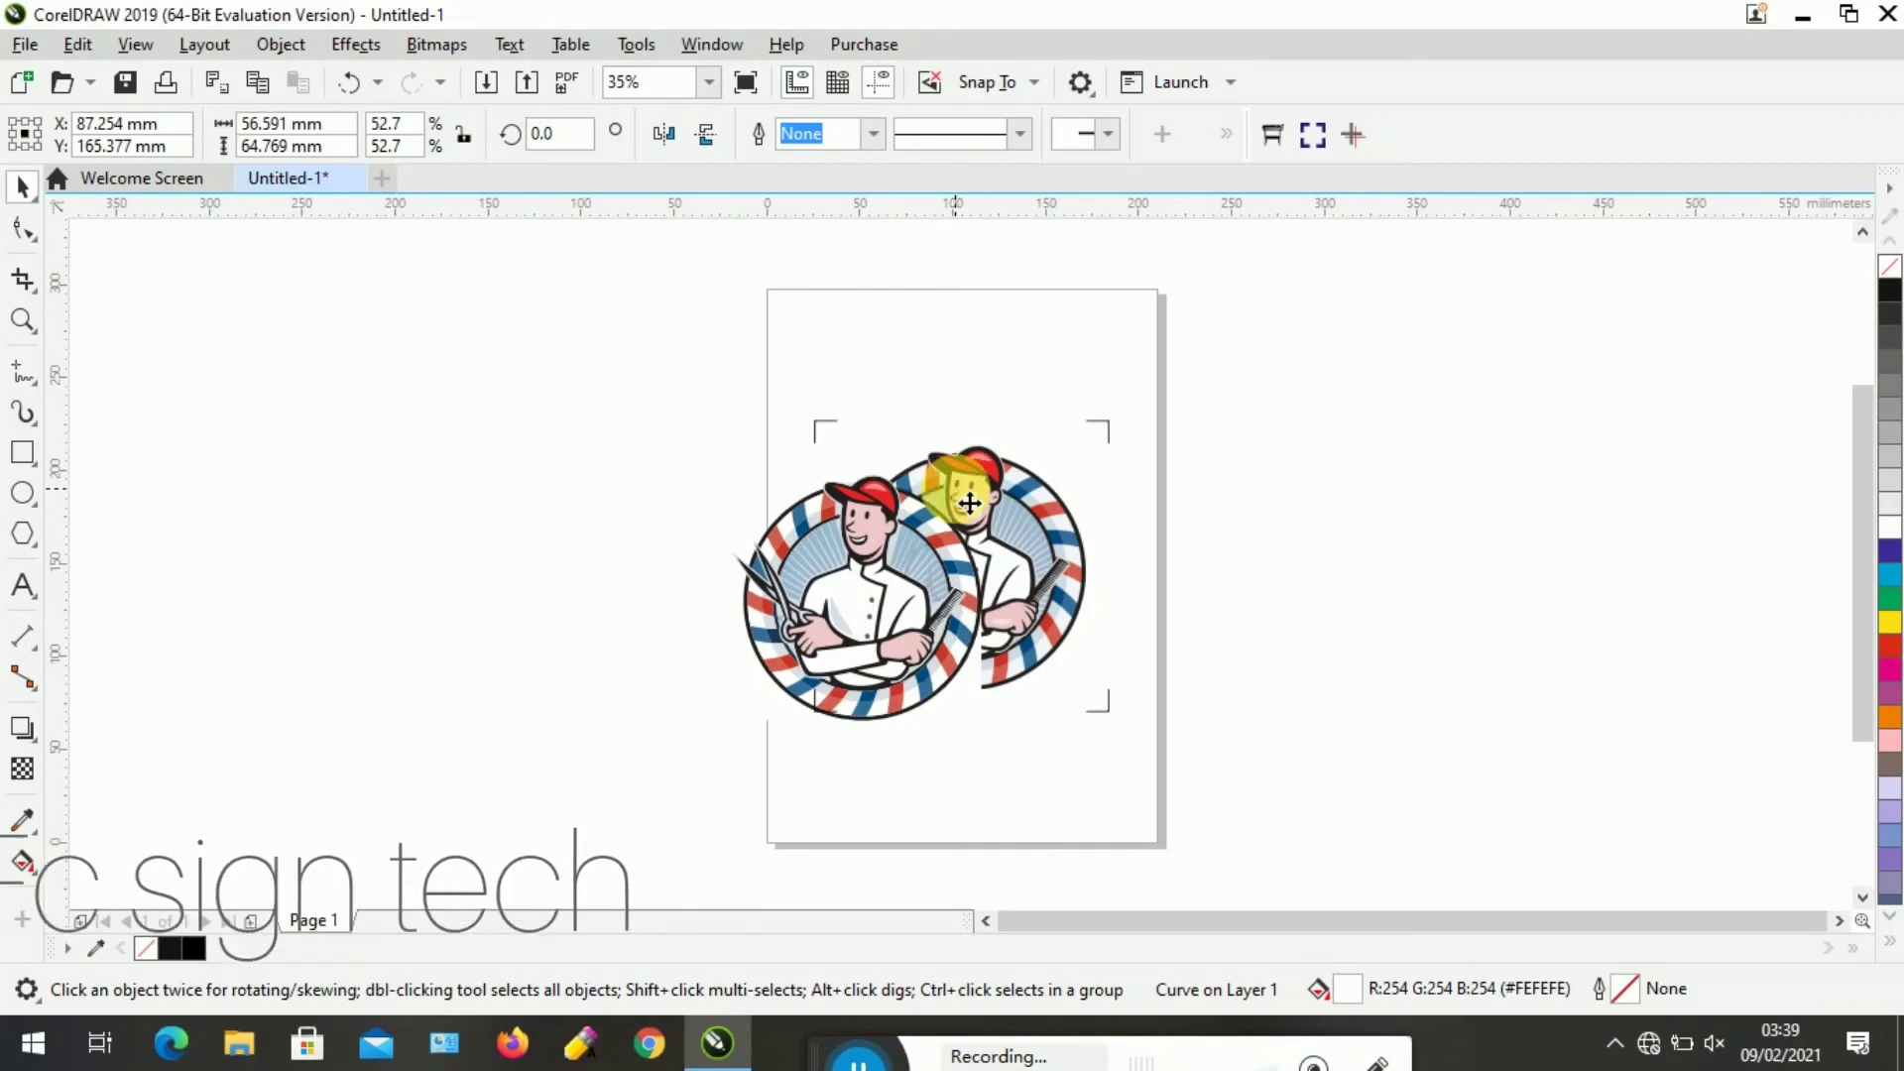
{"action": "key", "text": "Escape"}
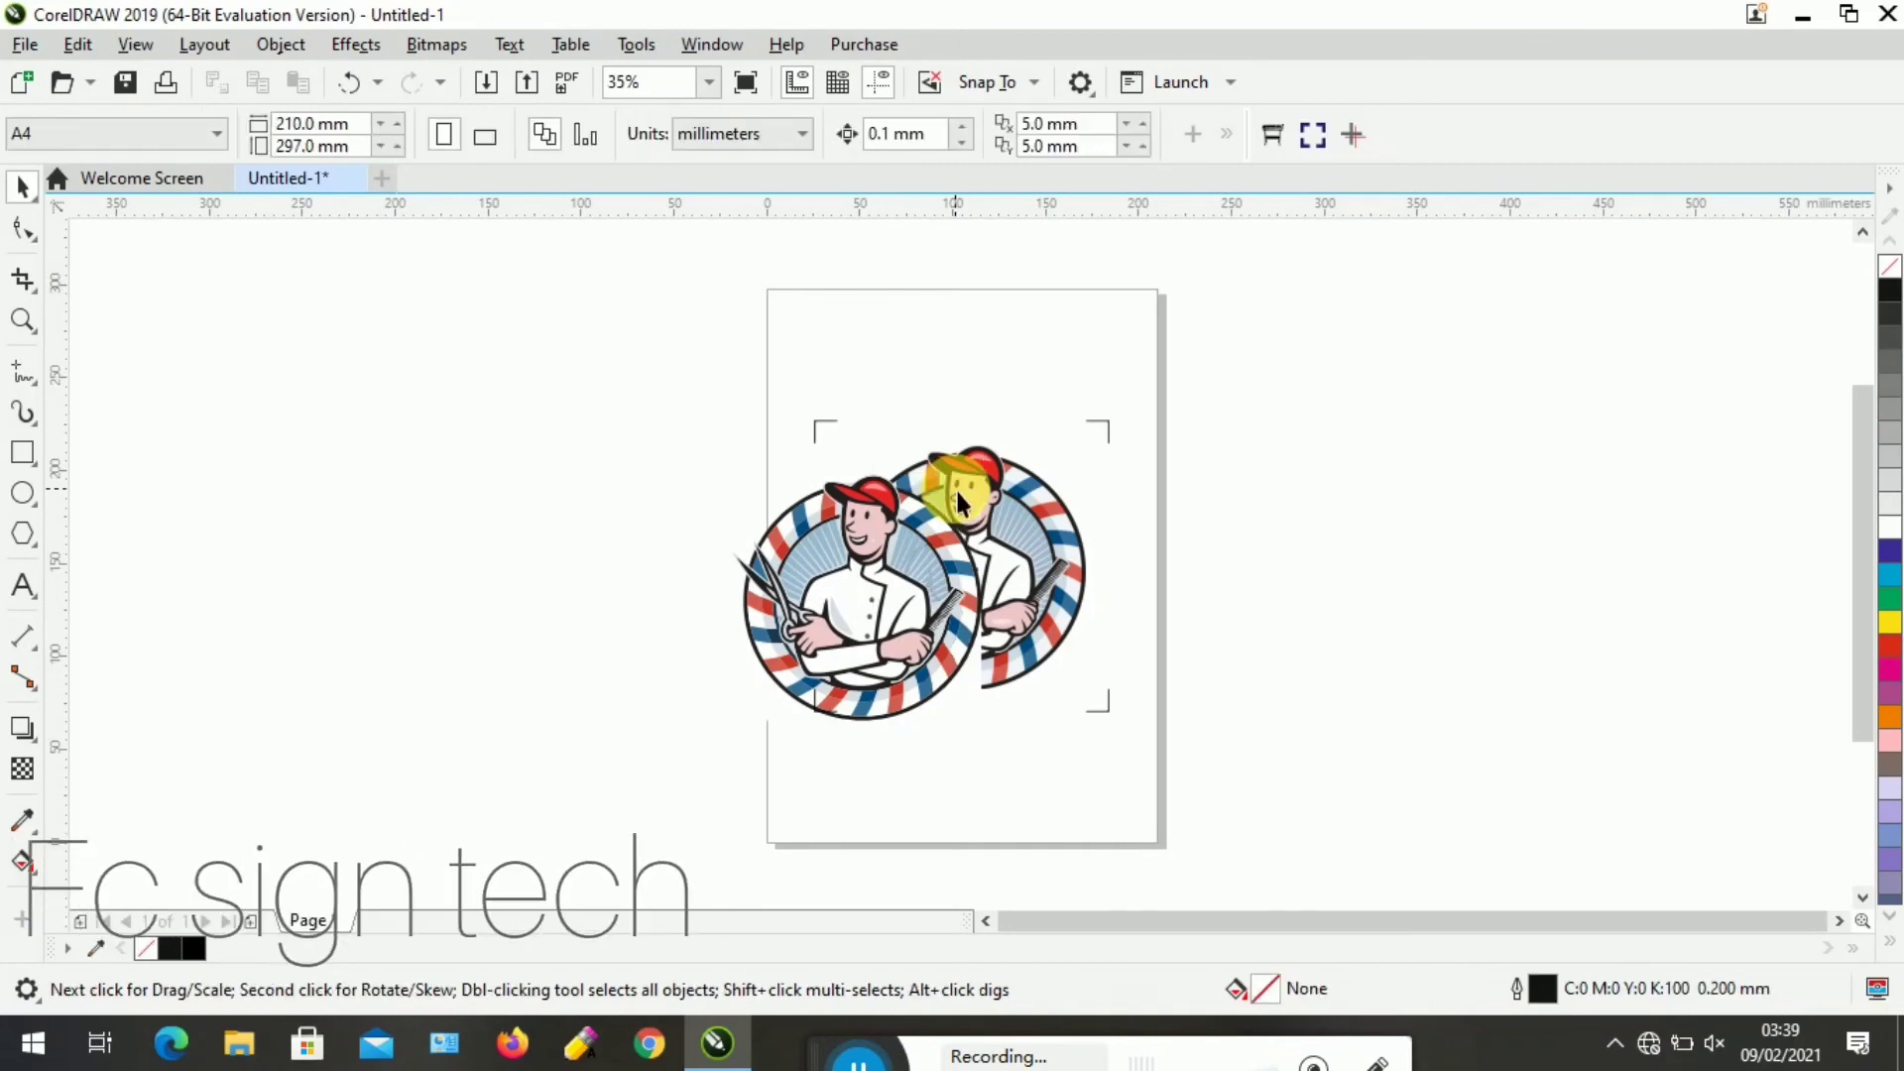
{"action": "left_click", "coordinate": [959, 695]}
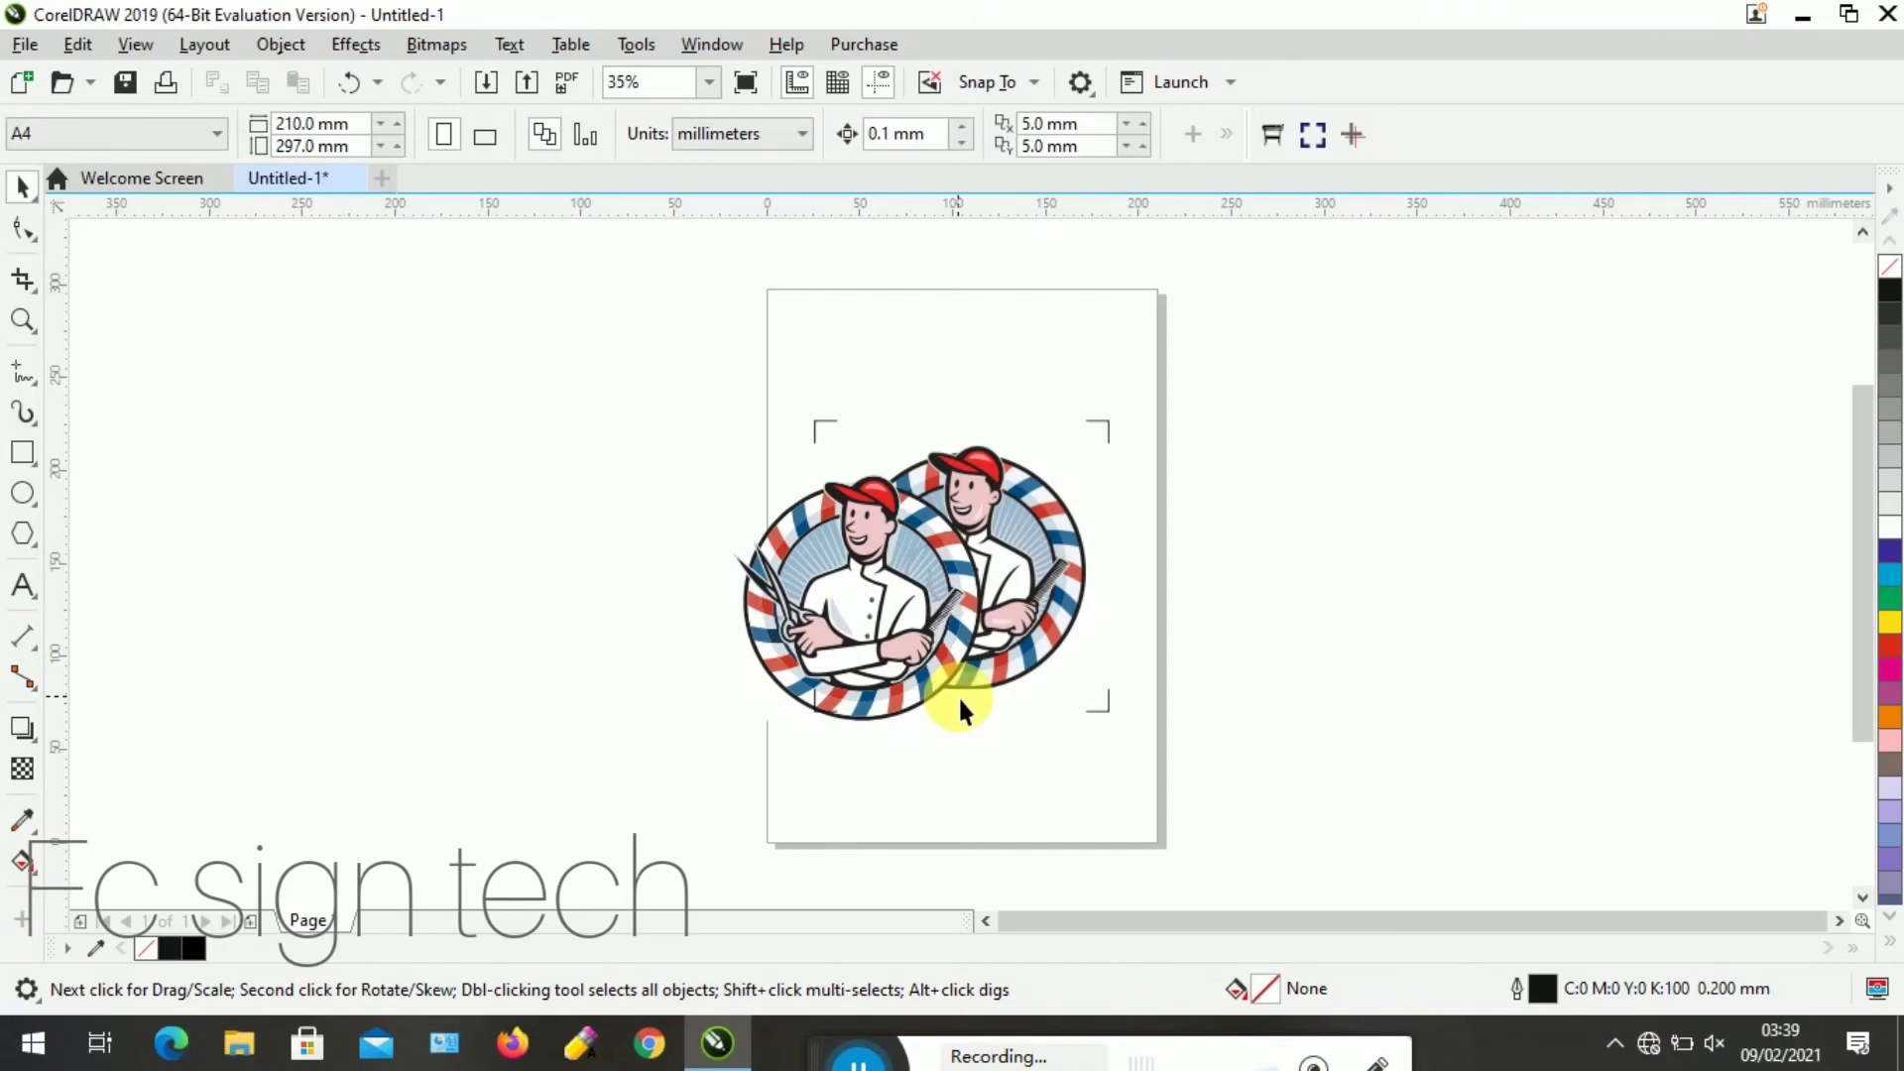
{"action": "left_click", "coordinate": [773, 706]}
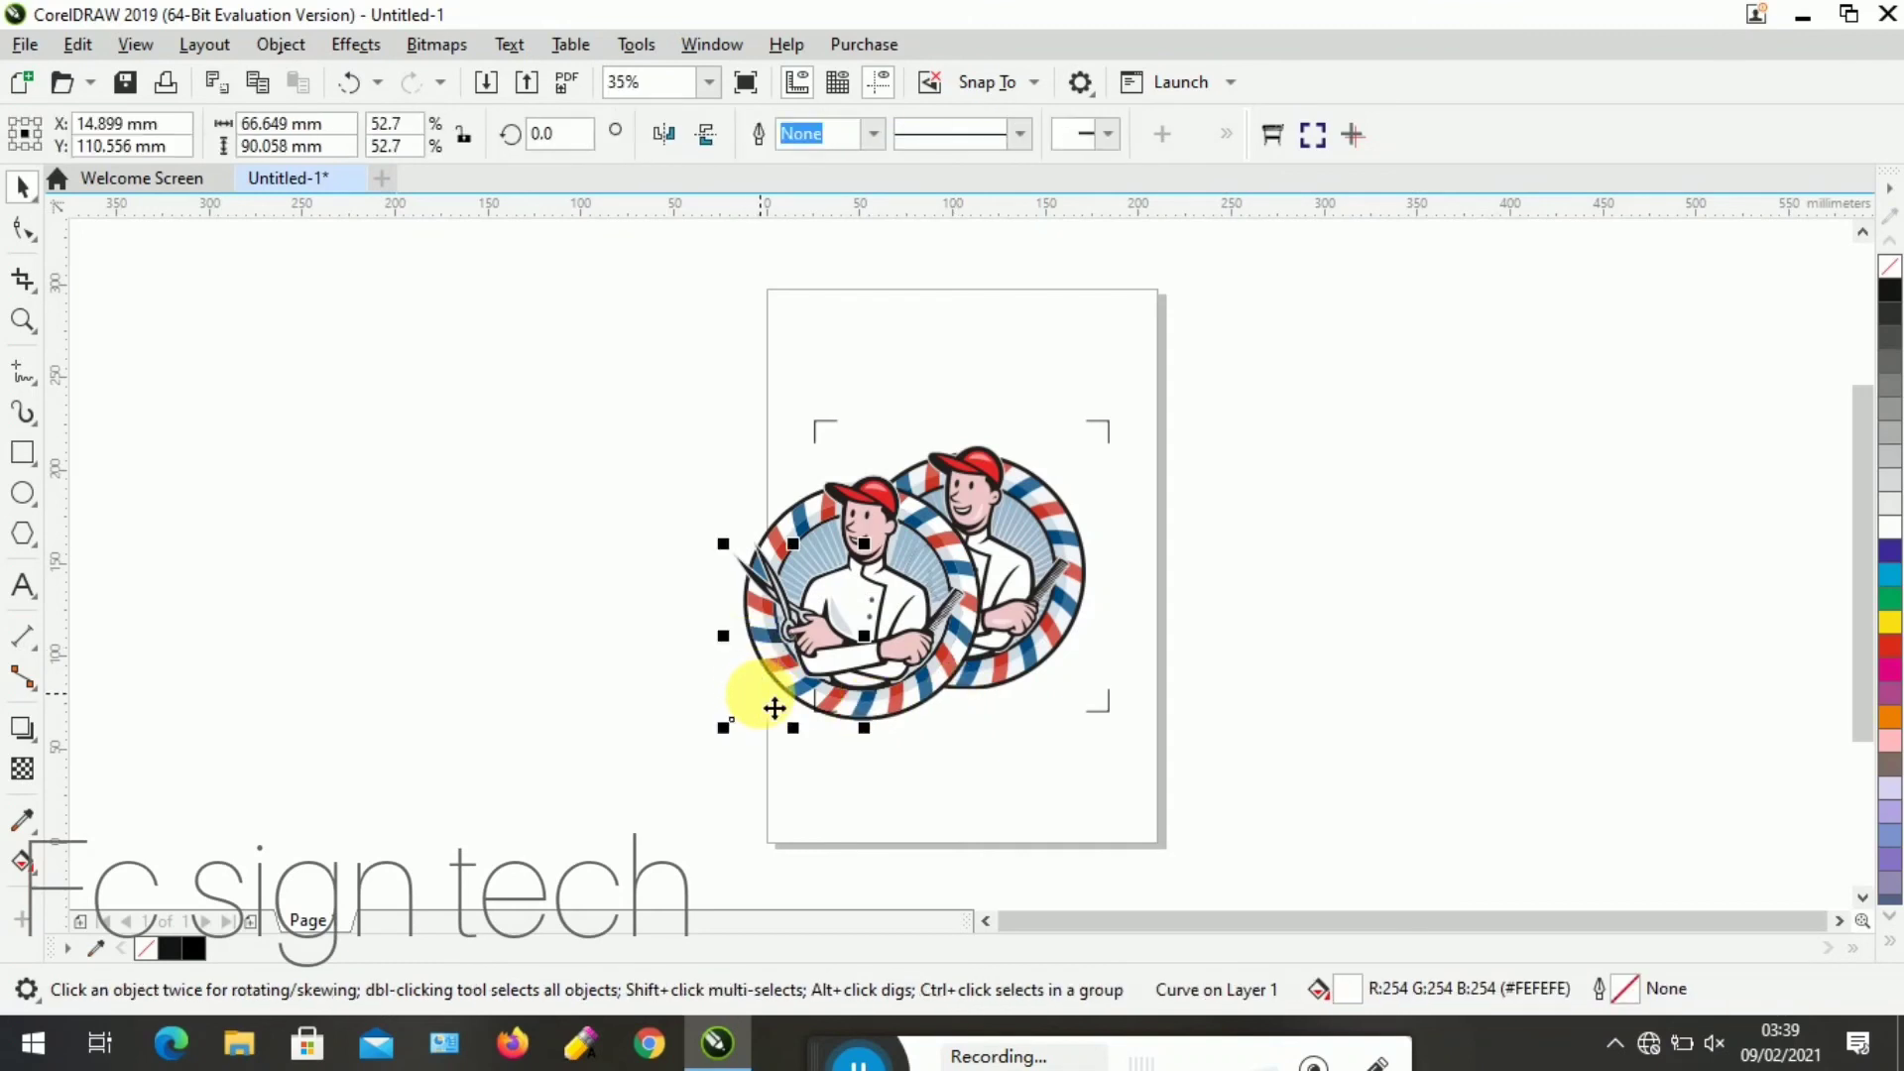
{"action": "key", "text": "Delete"}
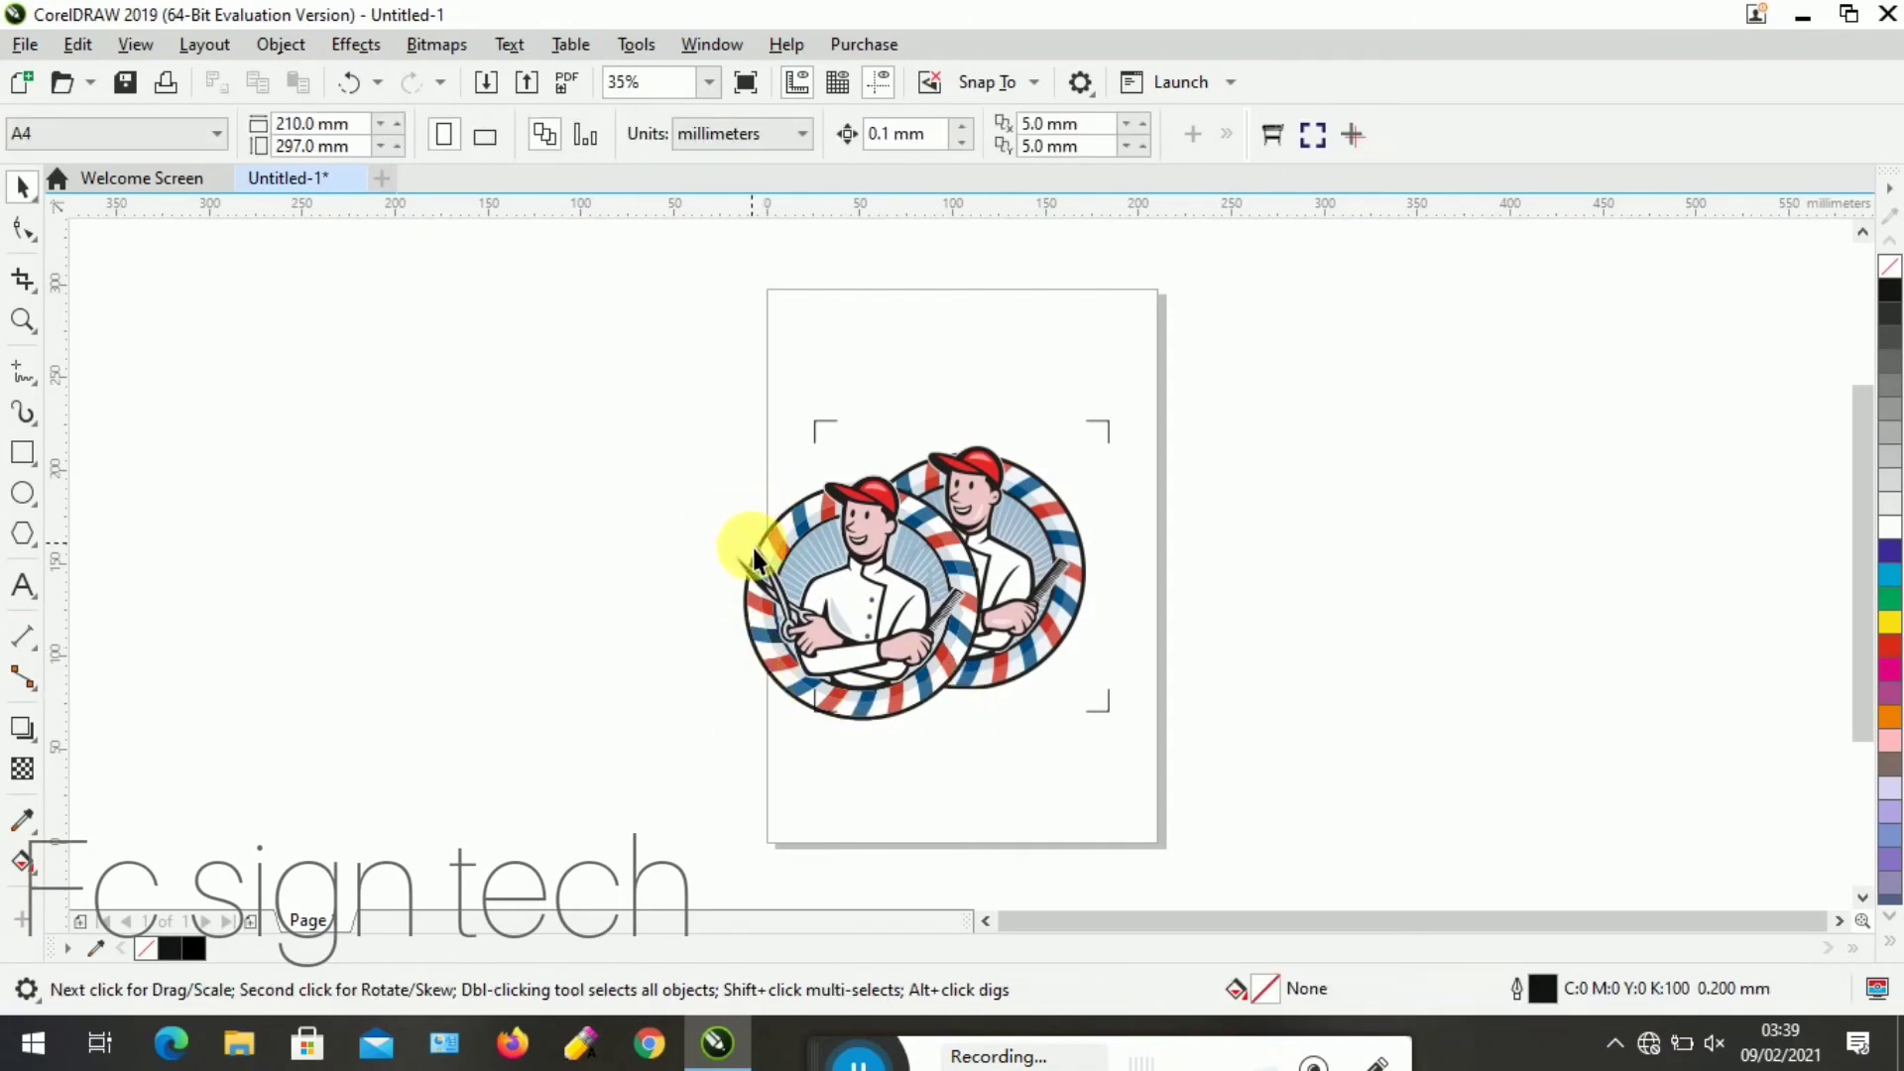
Select all pieces of the traced barber artwork together and fill them with black
{"action": "left_click_drag", "start_coordinate": [703, 481], "coordinate": [1036, 827]}
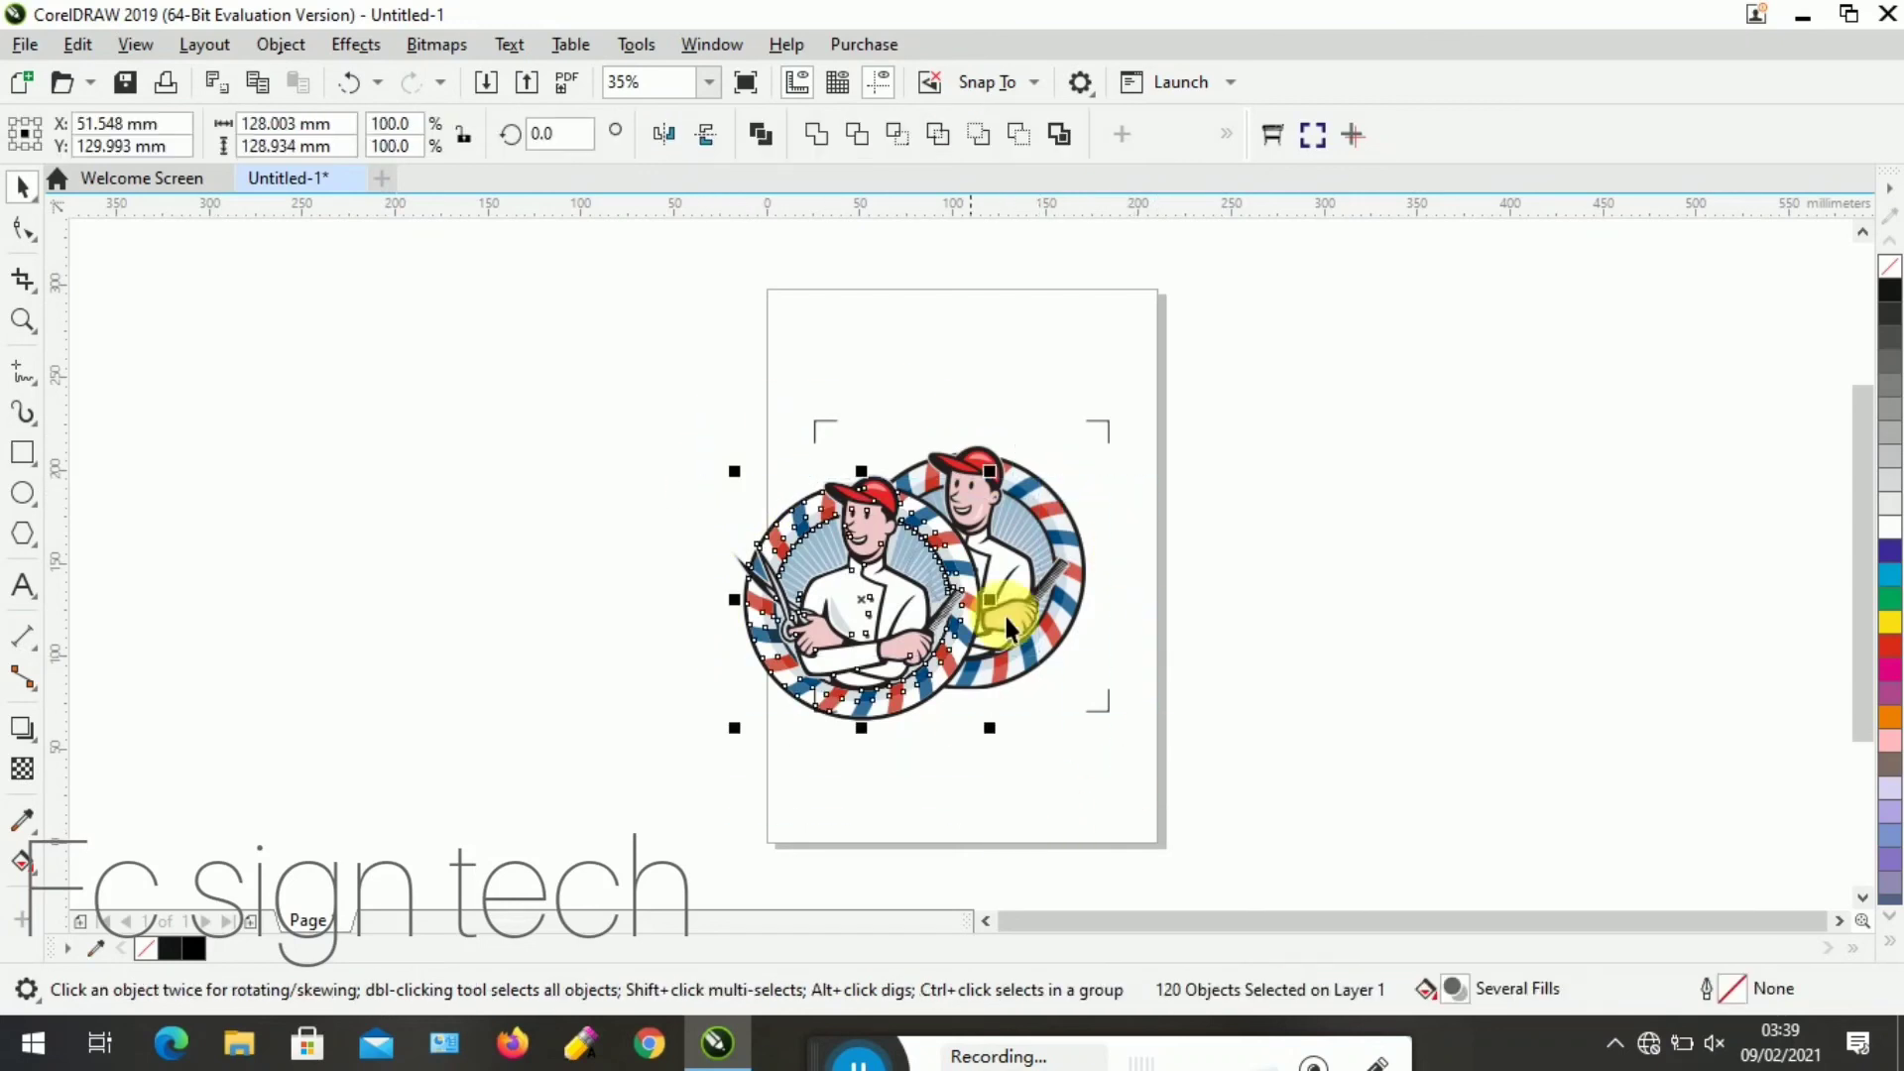
{"action": "left_click", "coordinate": [1889, 289]}
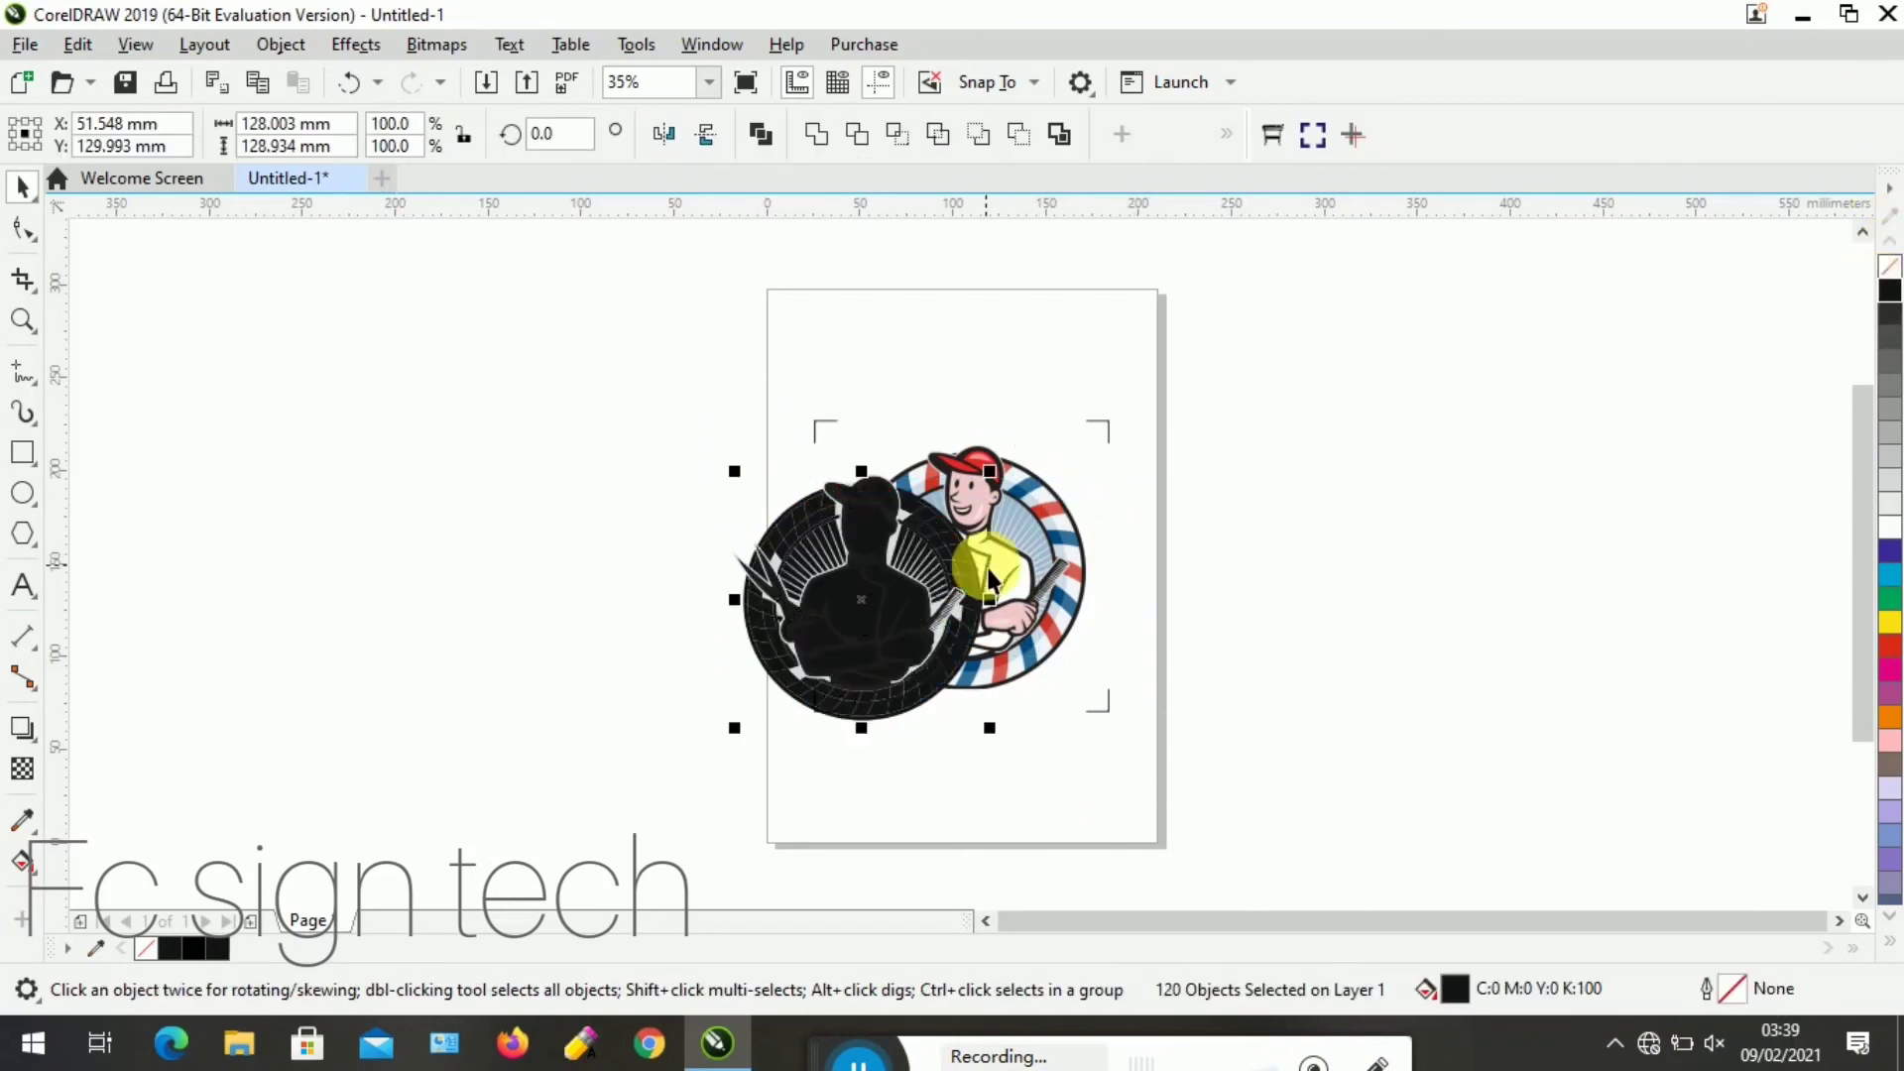
{"action": "left_click_drag", "start_coordinate": [863, 605], "coordinate": [437, 850]}
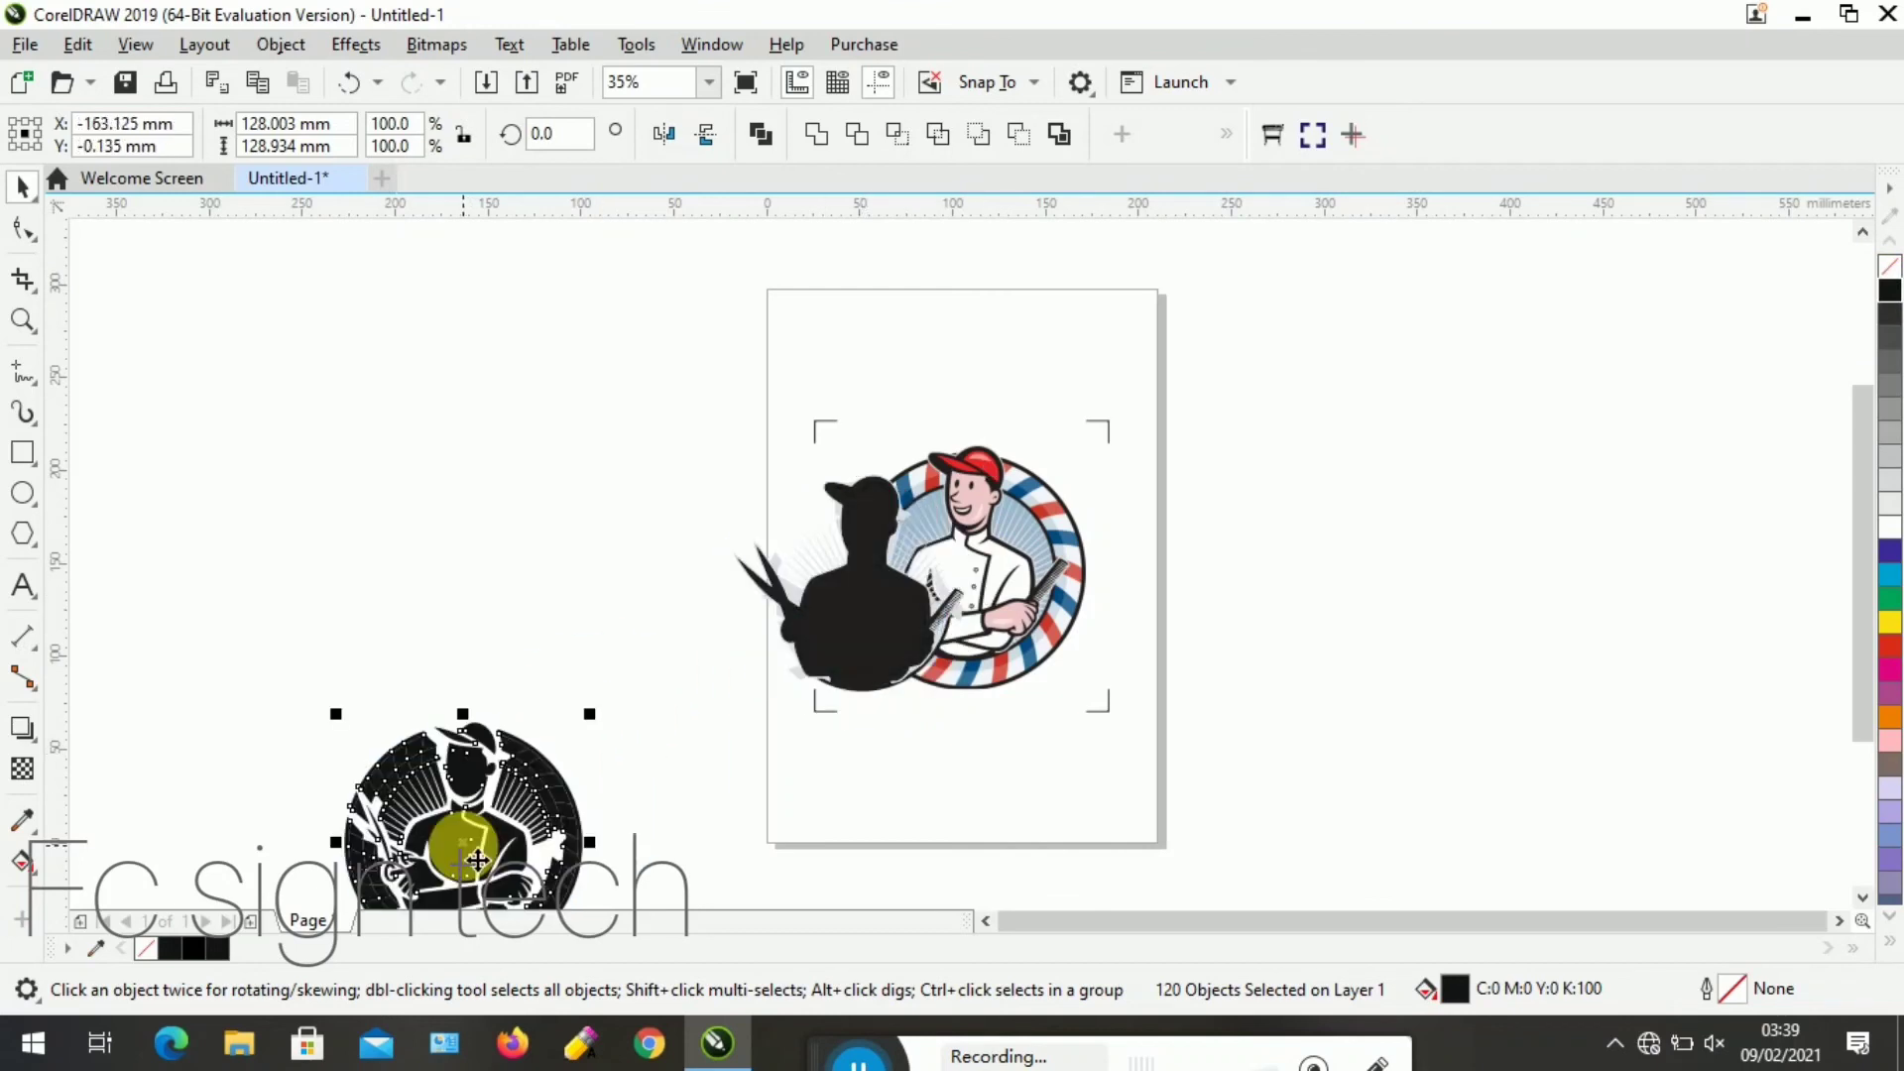
{"action": "key", "text": "F10"}
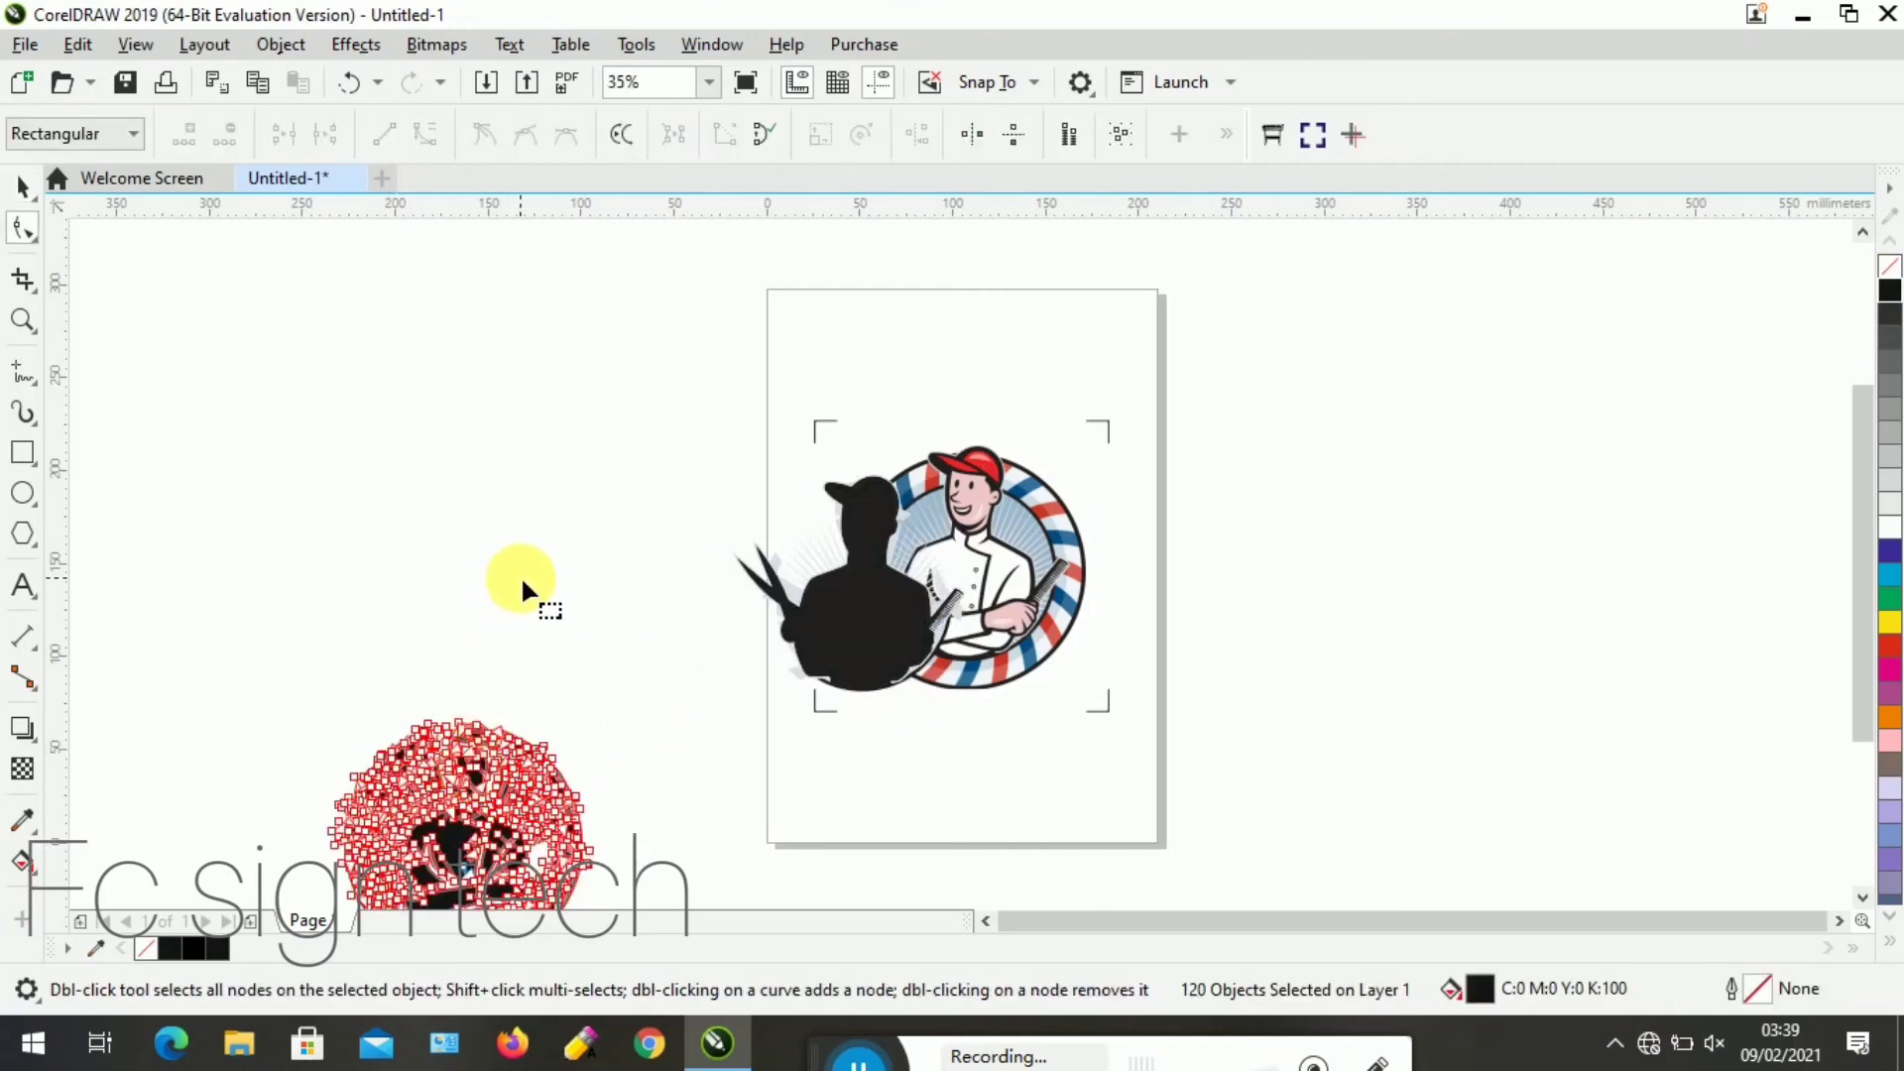
{"action": "key", "text": "ctrl+z"}
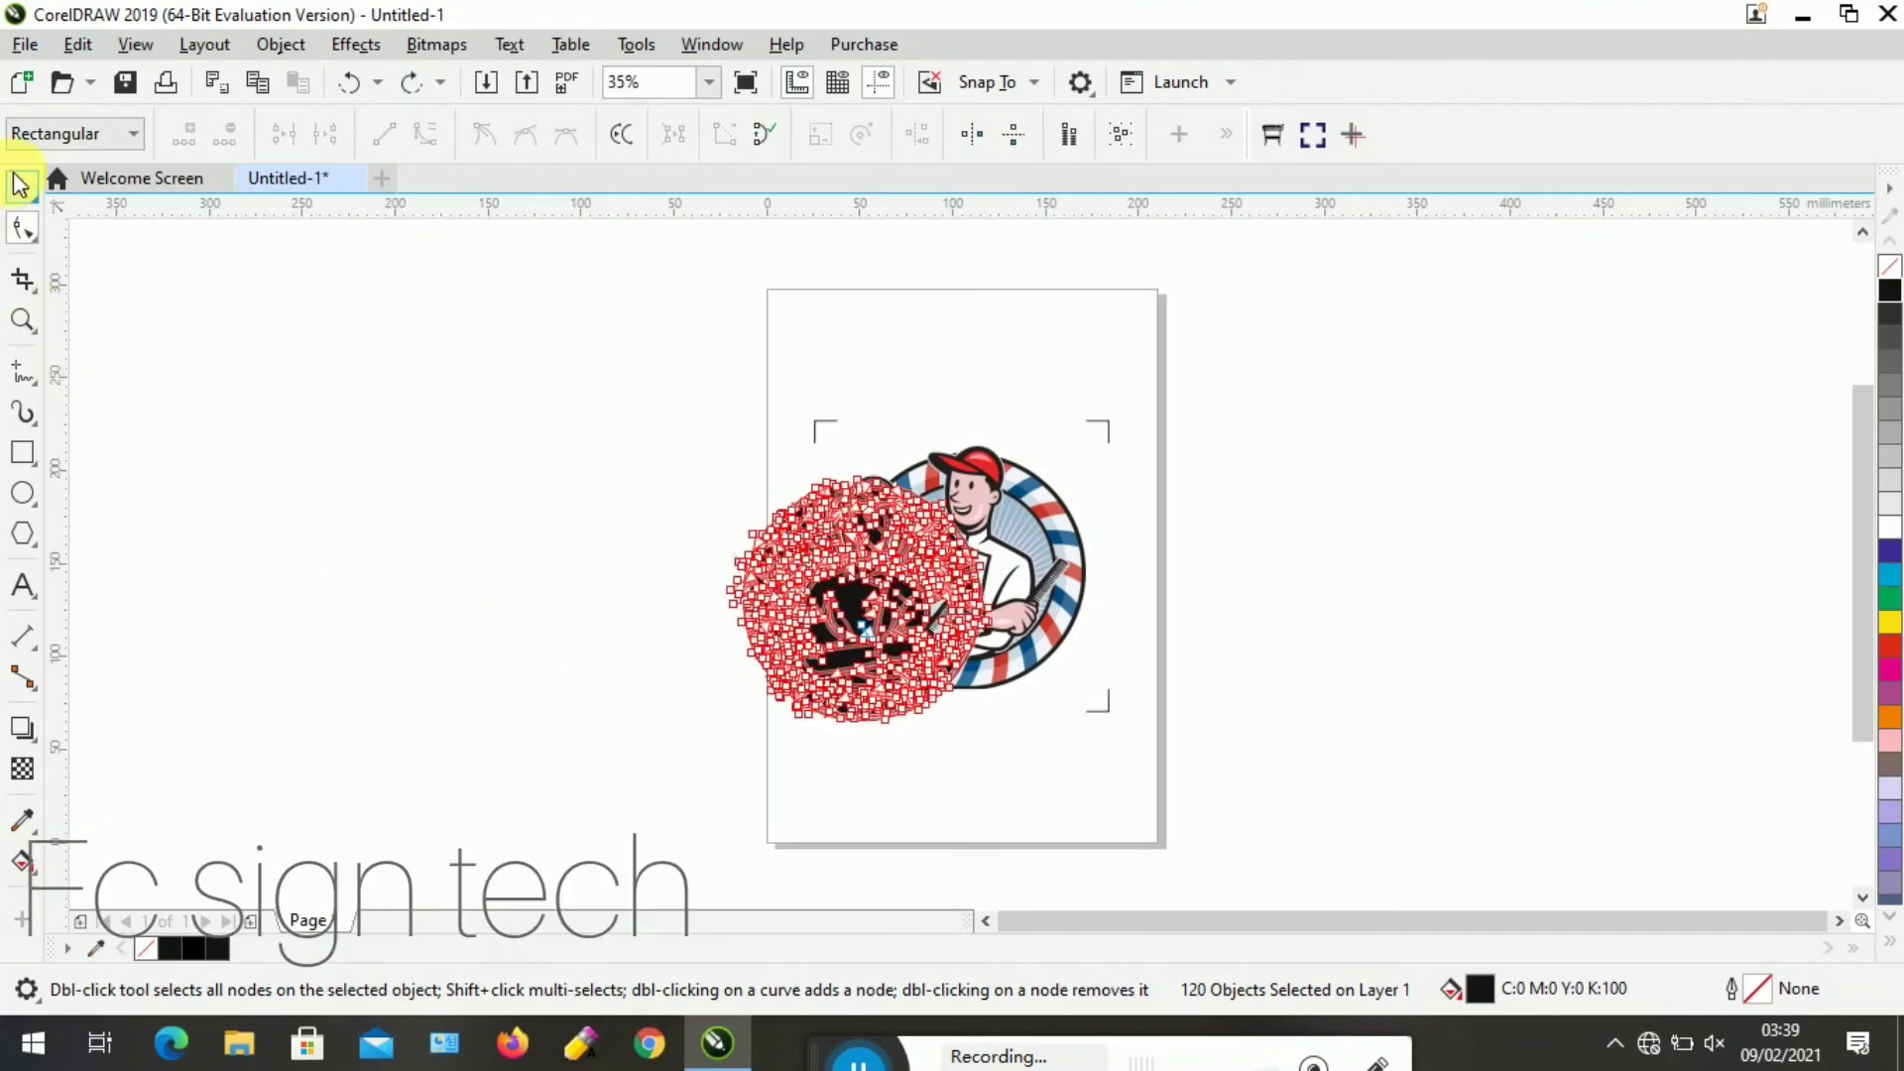
Move the selected black pieces of the trace off the page, level with the original barber image, and deselect them
{"action": "left_click", "coordinate": [20, 185]}
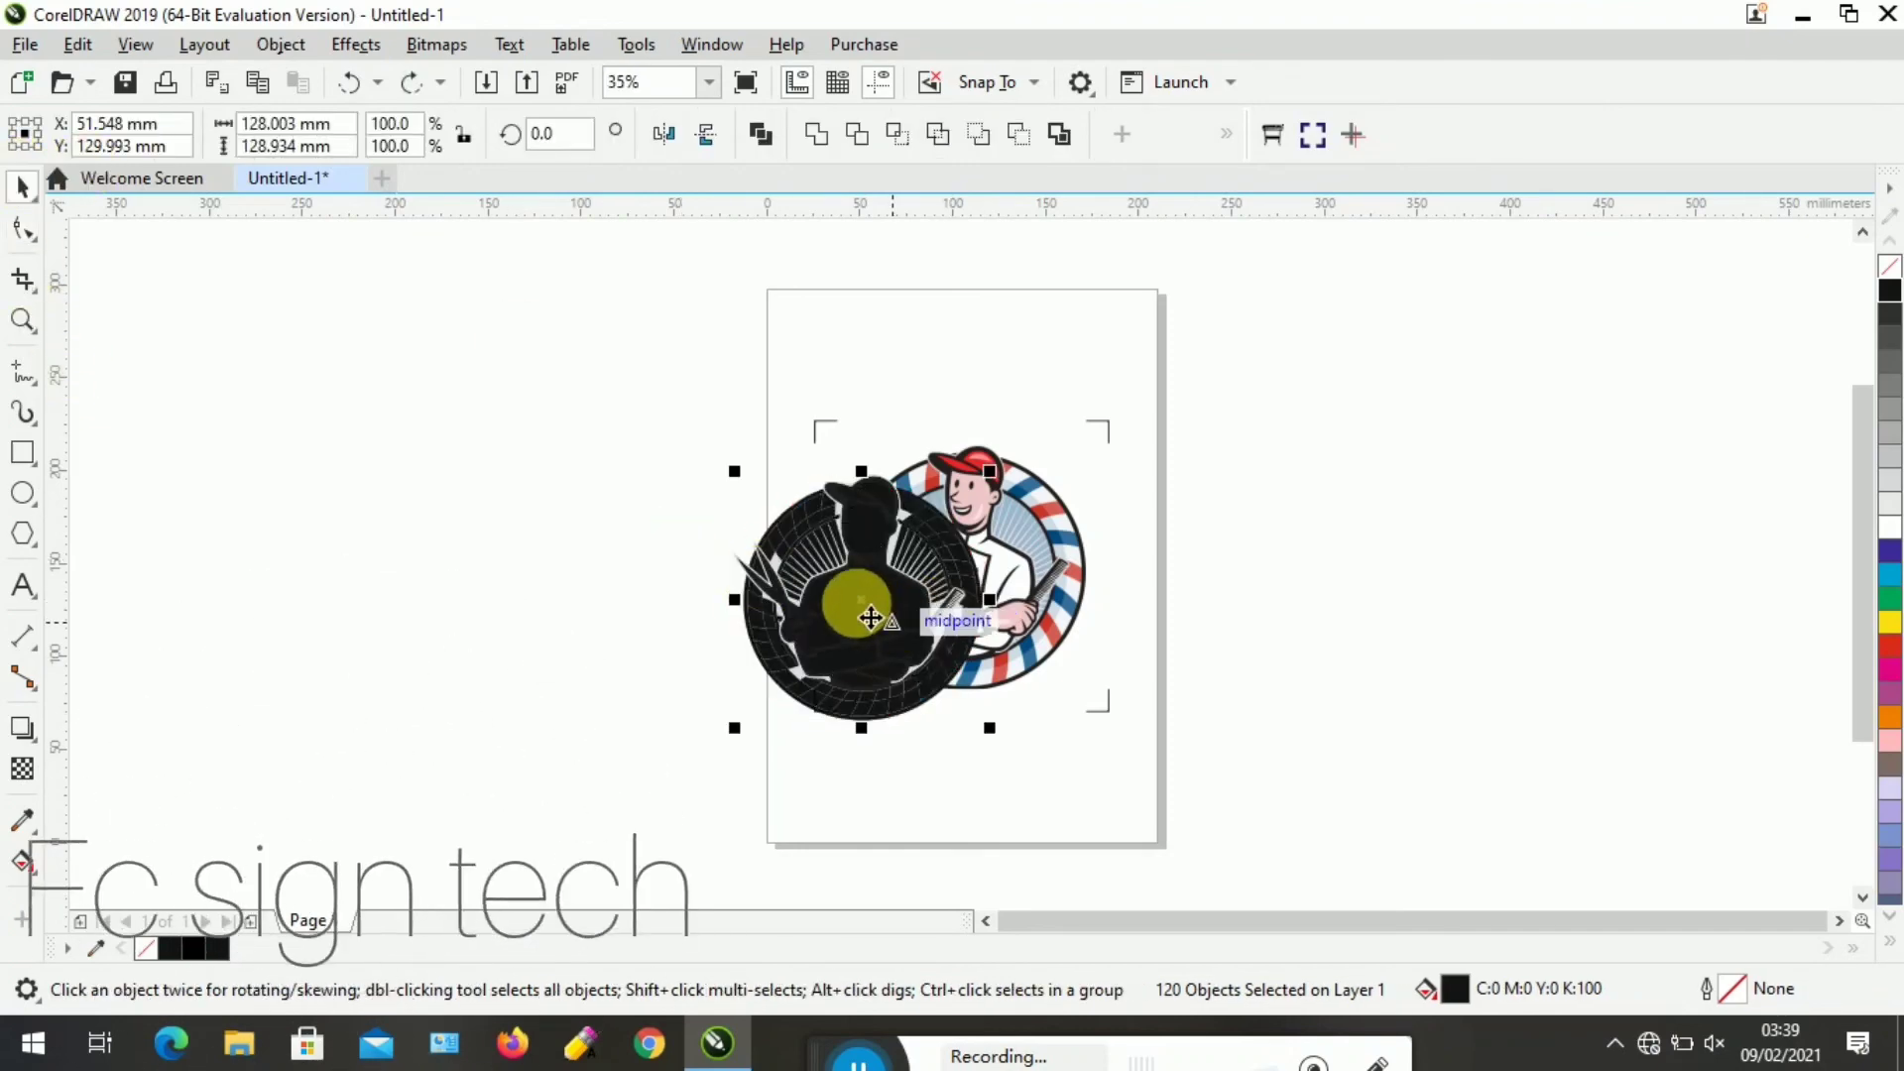
{"action": "left_click_drag", "start_coordinate": [850, 595], "coordinate": [443, 607]}
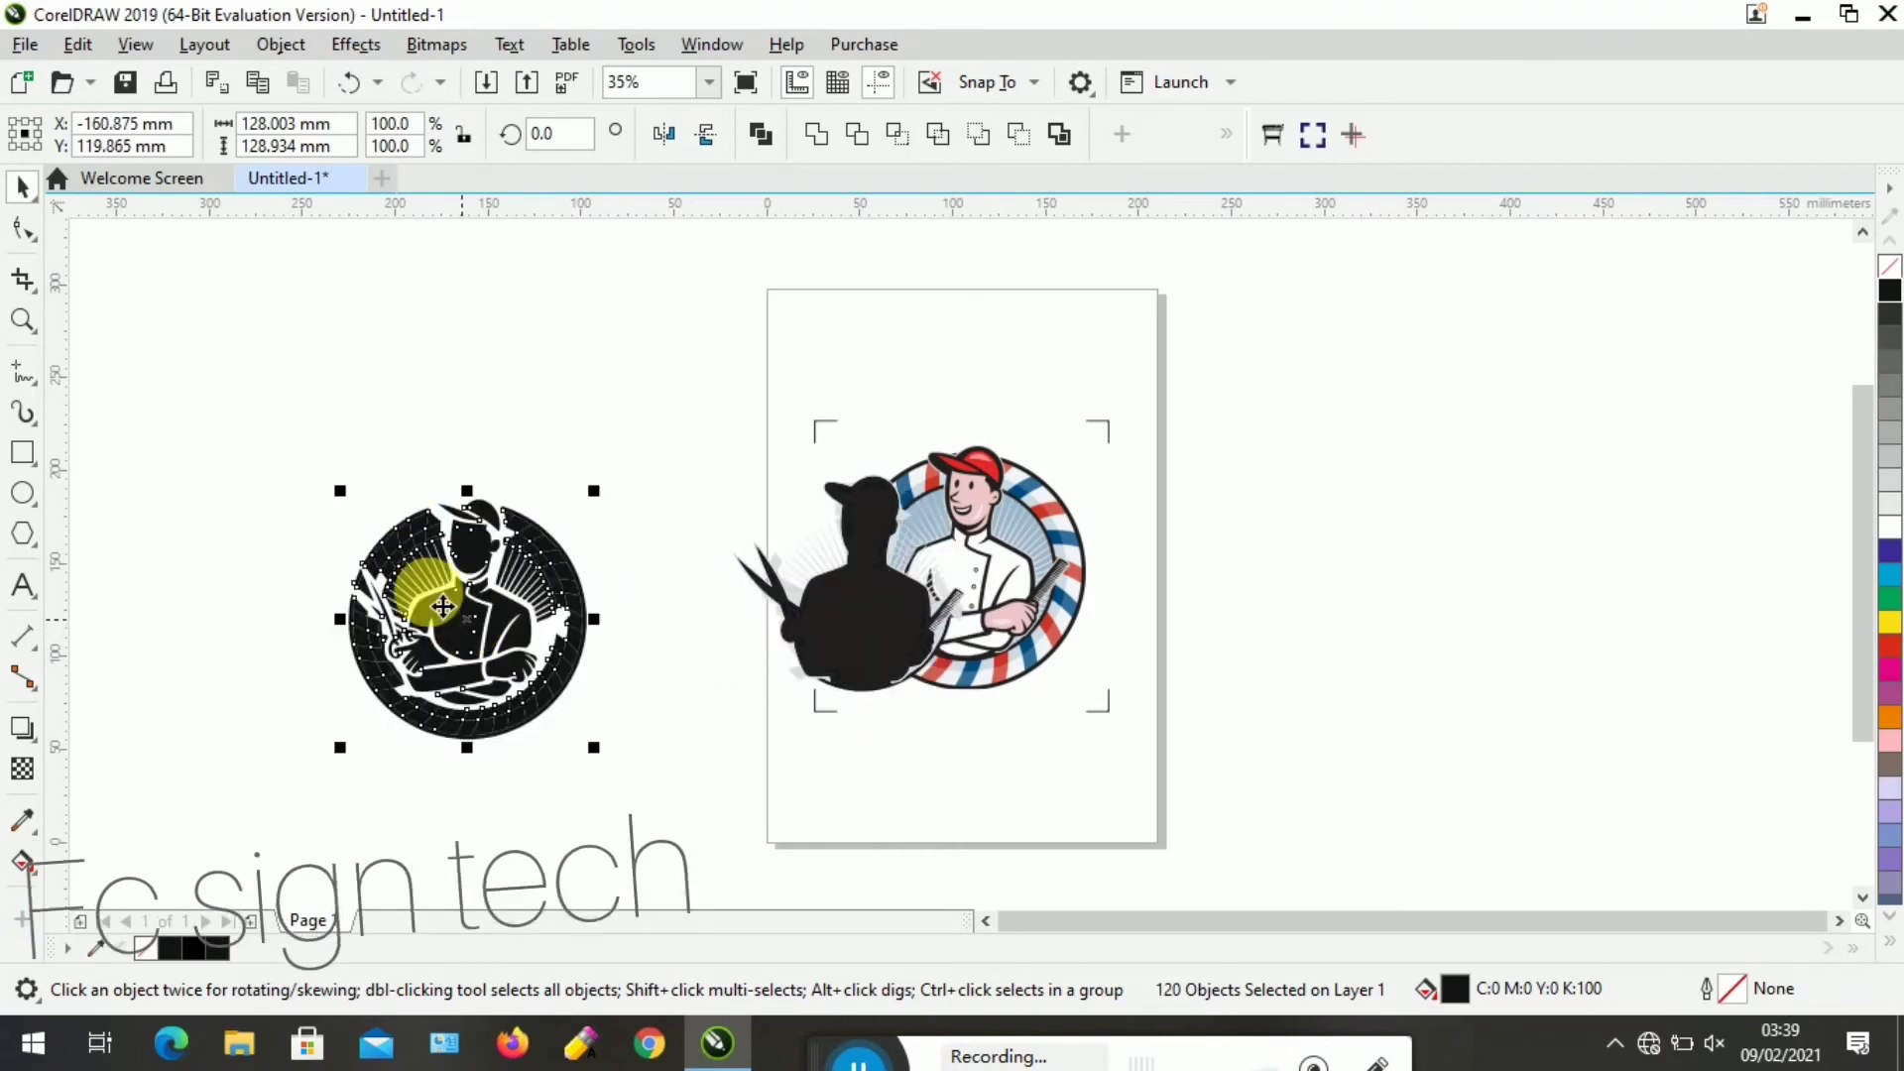
{"action": "left_click", "coordinate": [286, 433]}
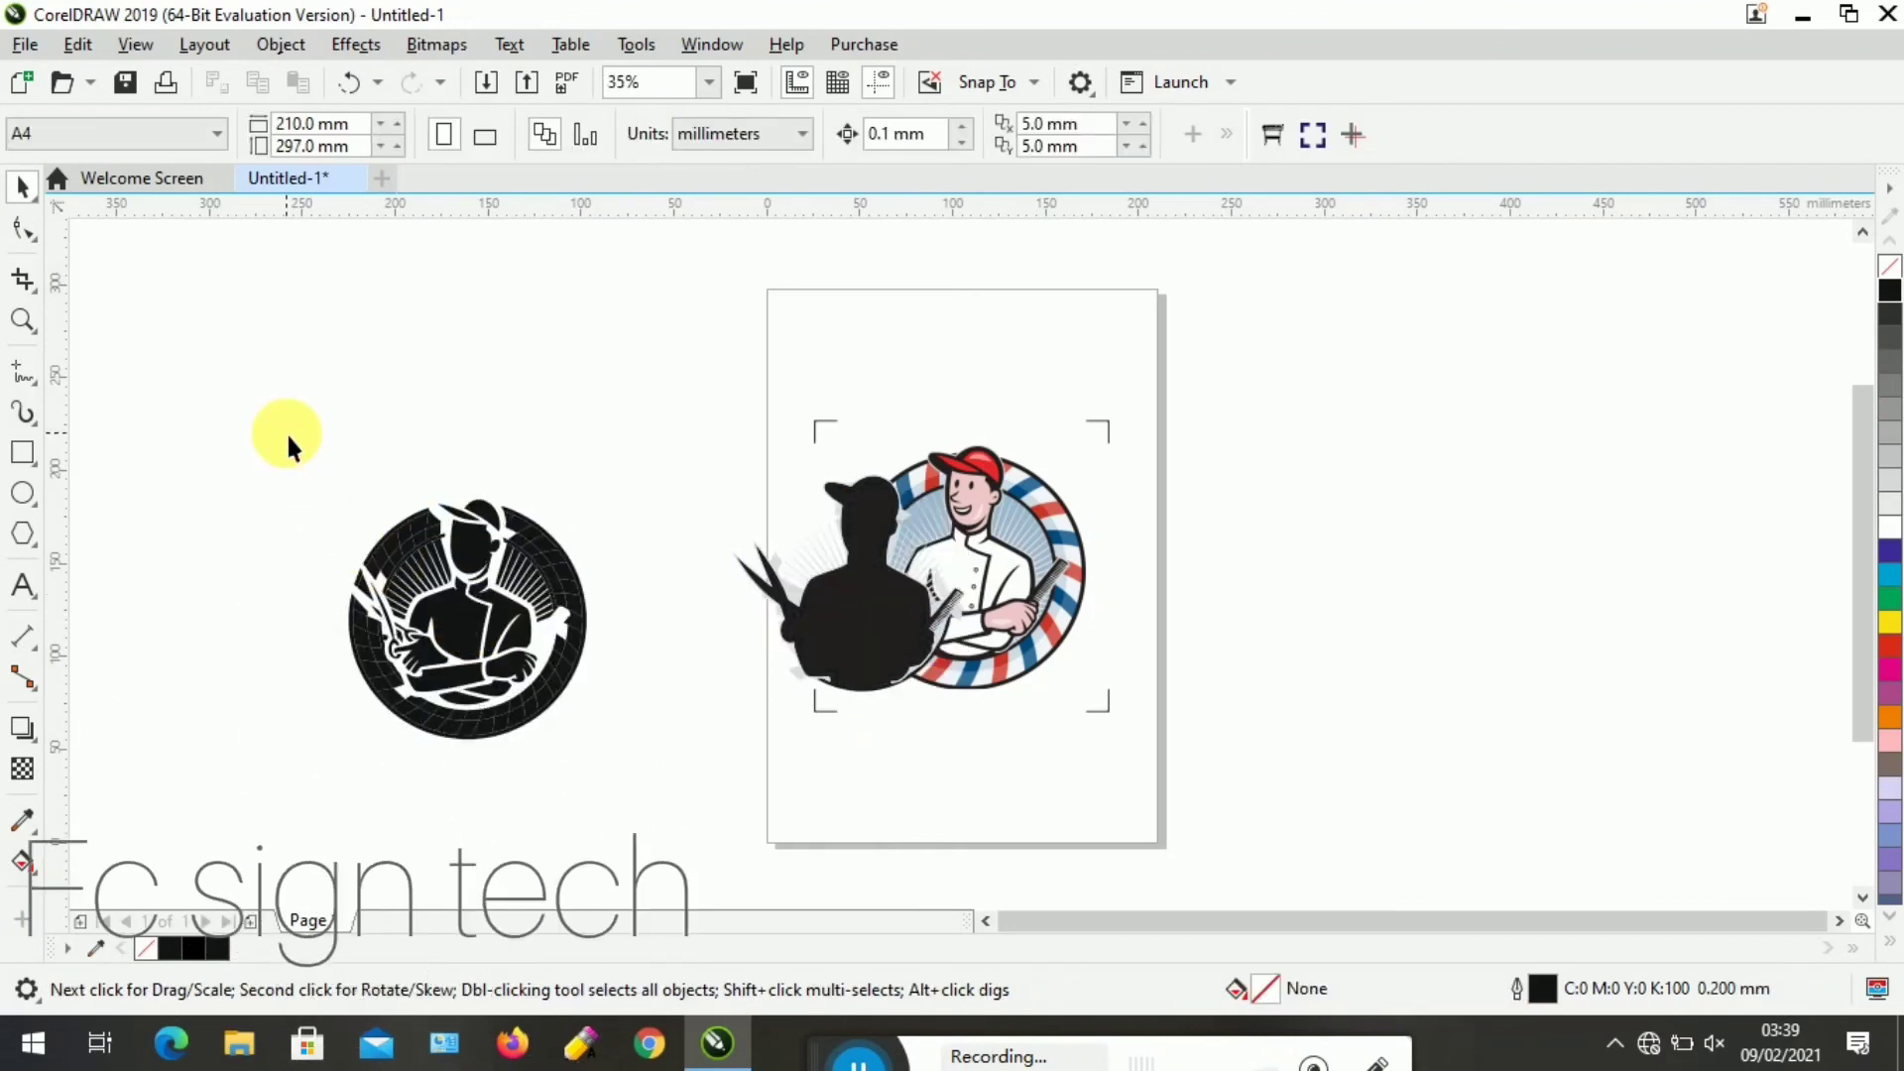
Delete the solid black barber silhouette left on the page and select the black artwork beside the page
{"action": "left_click", "coordinate": [855, 666]}
{"action": "key", "text": "Delete"}
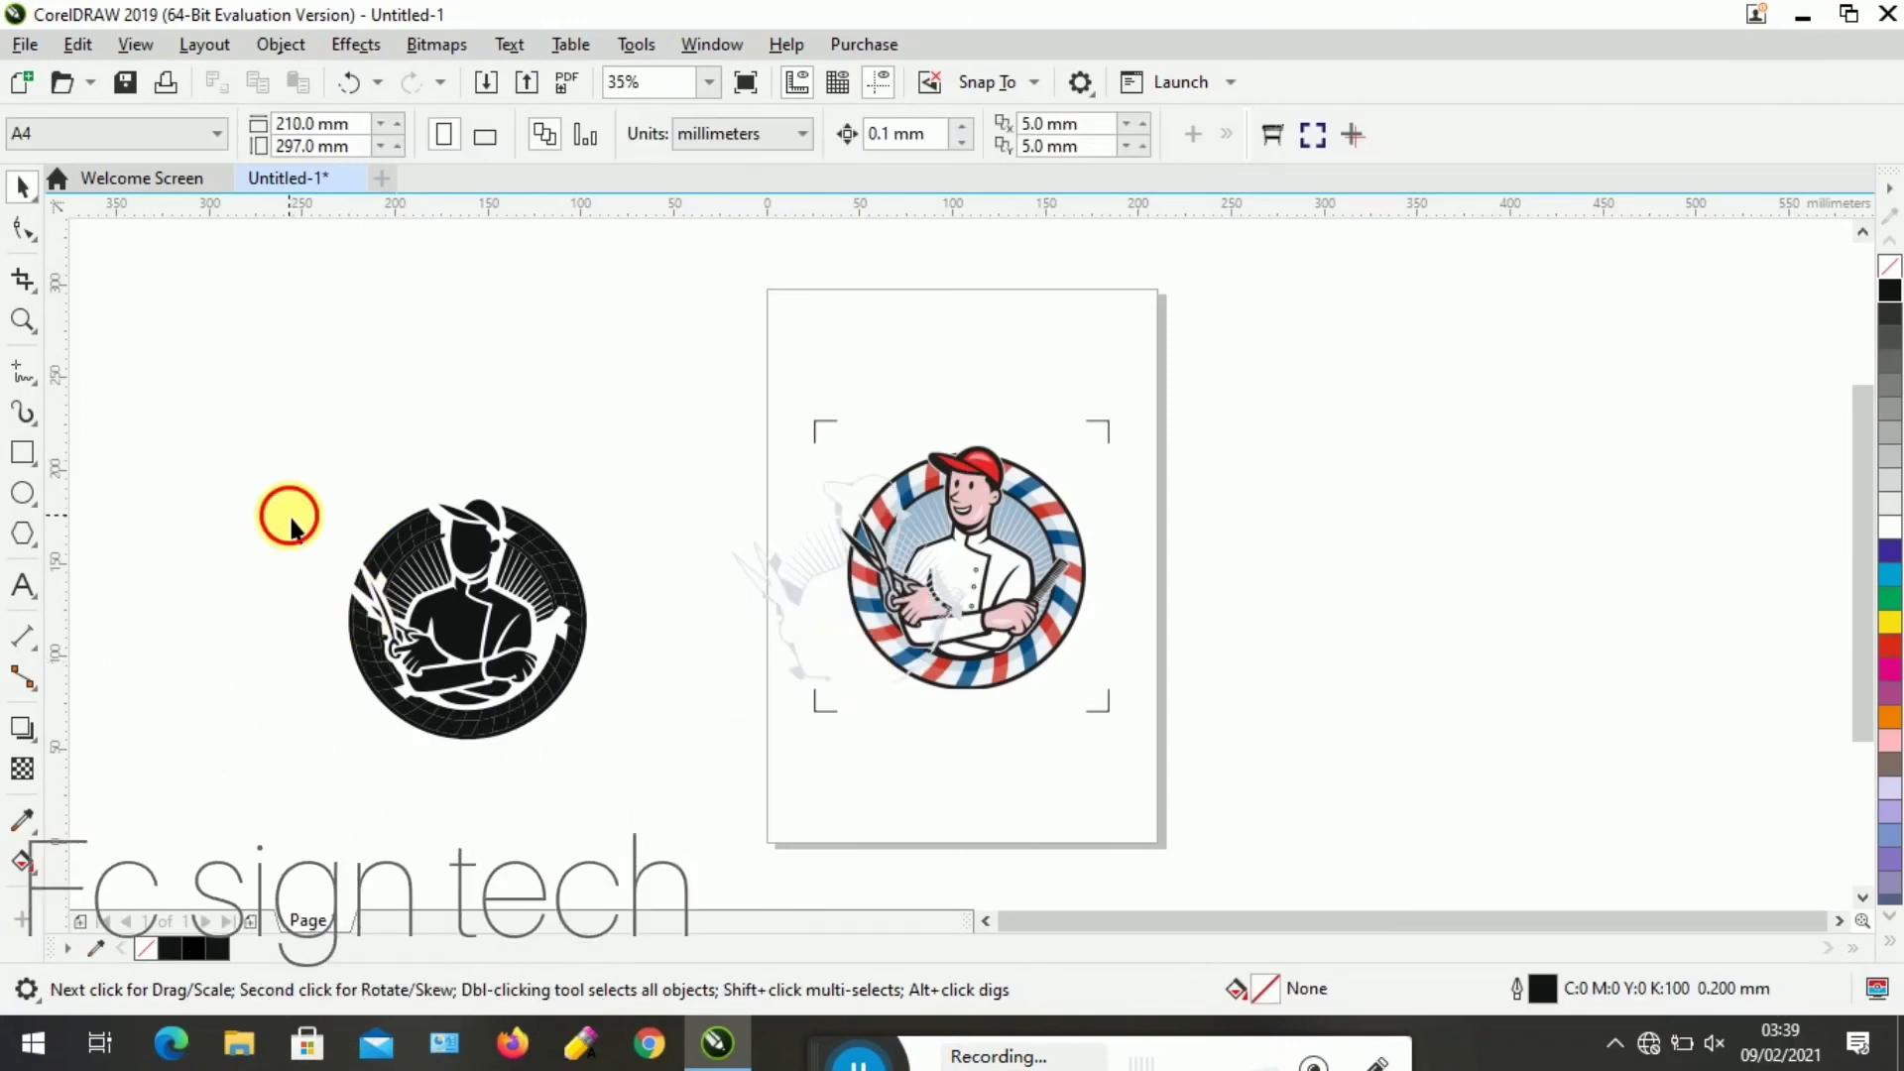
{"action": "left_click_drag", "start_coordinate": [289, 515], "coordinate": [605, 754]}
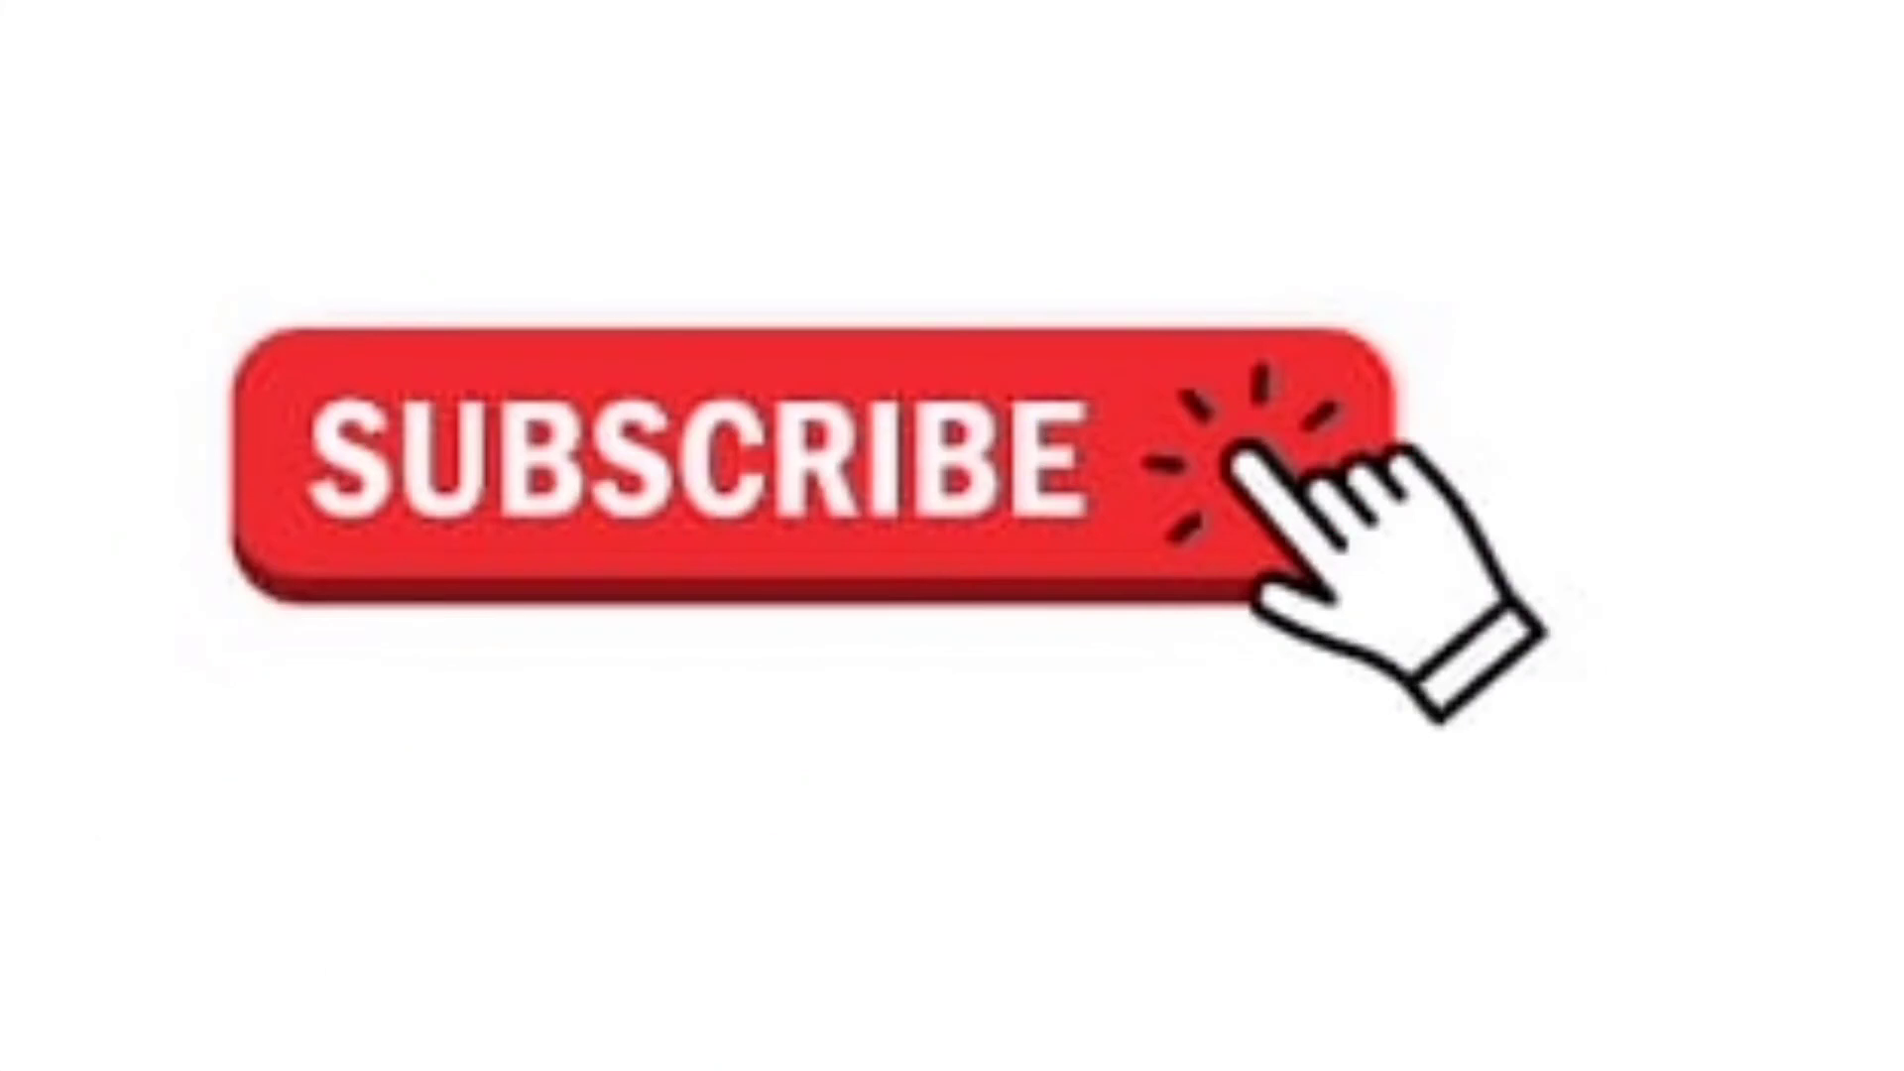